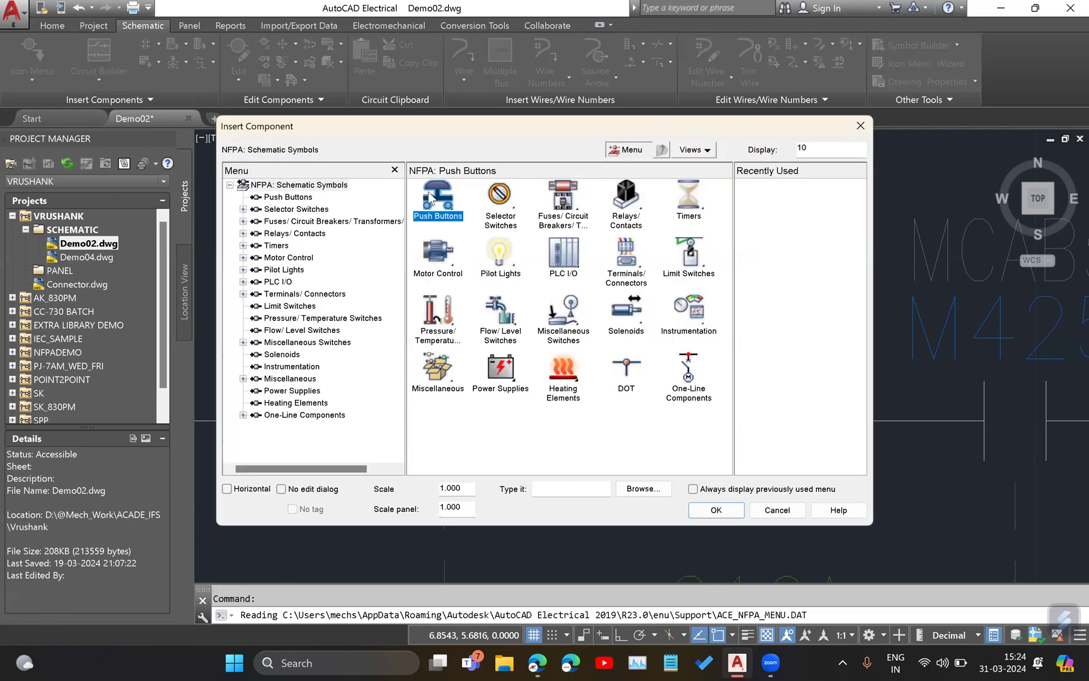
# Try to insert a normally open push button on the bus wire at line reference 202.
pyautogui.click(444, 208)
pyautogui.click(441, 201)
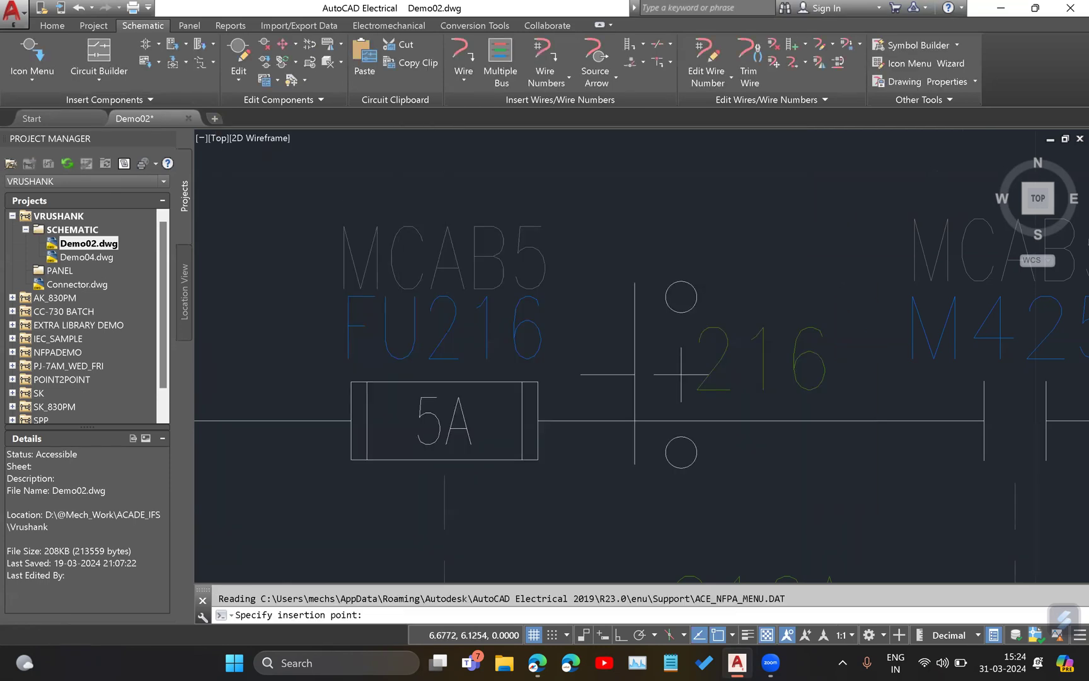
pyautogui.scroll(-5, 725, 371)
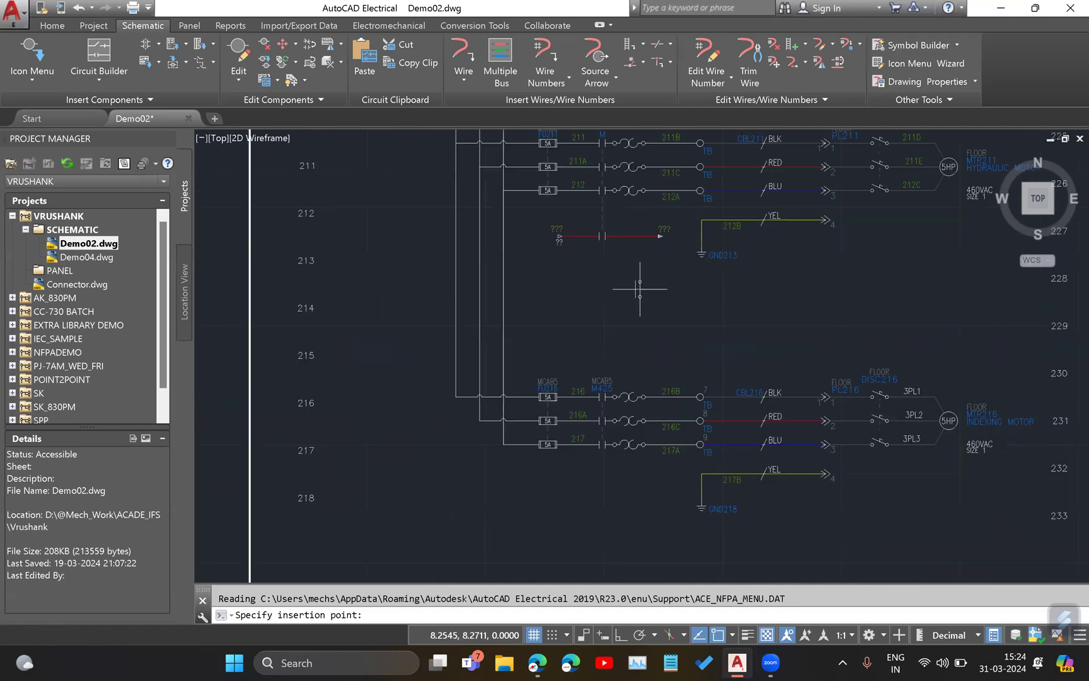
pyautogui.scroll(3, 637, 287)
pyautogui.moveTo(195, 458); pyautogui.dragTo(541, 572, button='middle')
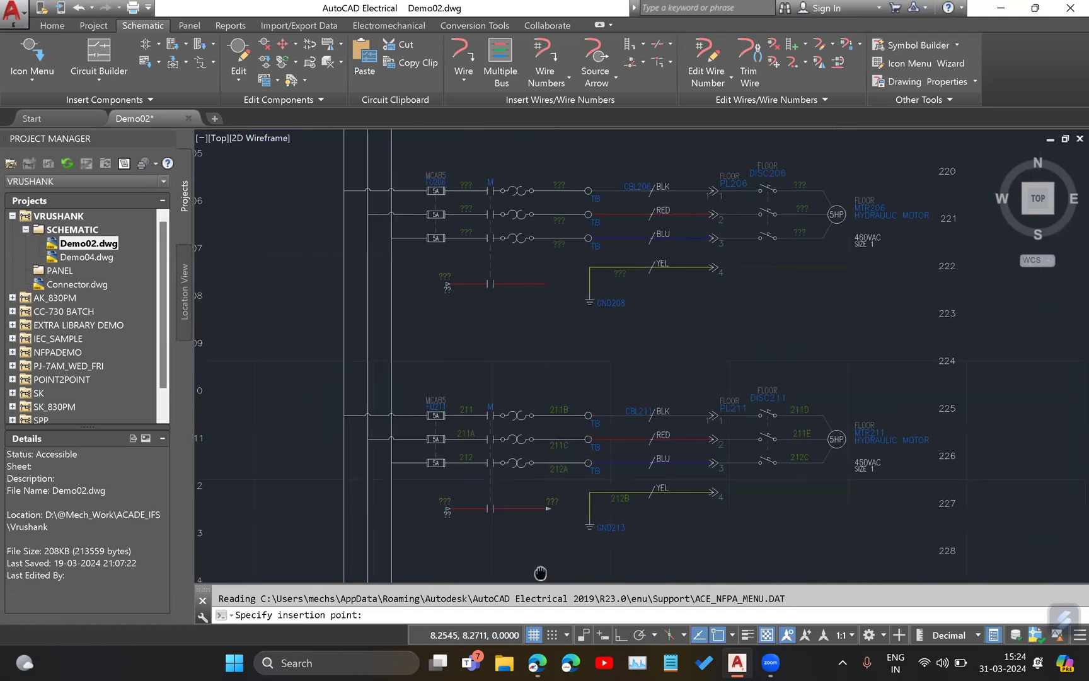
pyautogui.moveTo(446, 235); pyautogui.dragTo(497, 425, button='middle')
pyautogui.moveTo(695, 310); pyautogui.dragTo(444, 449, button='middle')
pyautogui.click(416, 338)
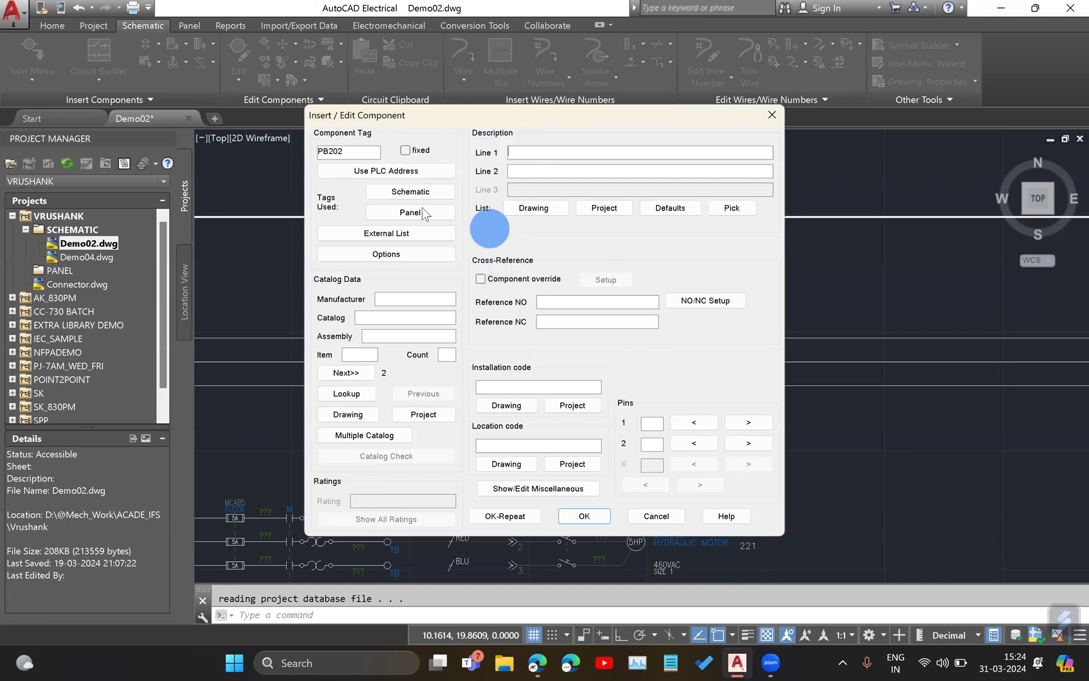
# Review the push button's manufacturer, component tag and description fields, and cancel its insertion.
pyautogui.click(443, 298)
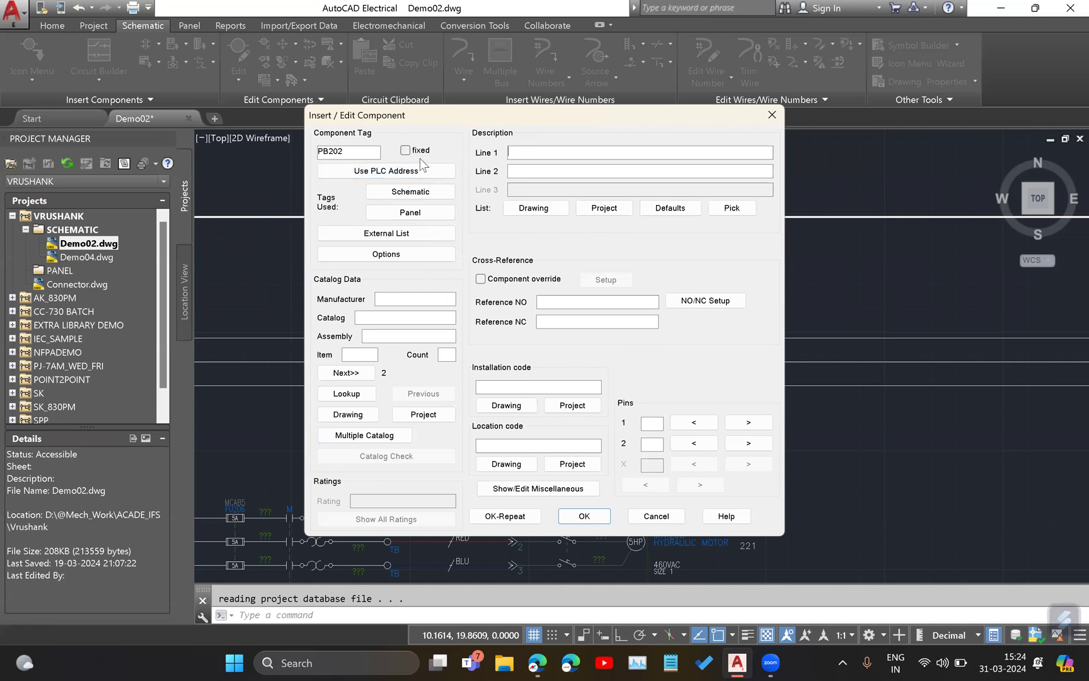
pyautogui.doubleClick(348, 152)
pyautogui.click(345, 151)
pyautogui.click(516, 151)
pyautogui.click(650, 518)
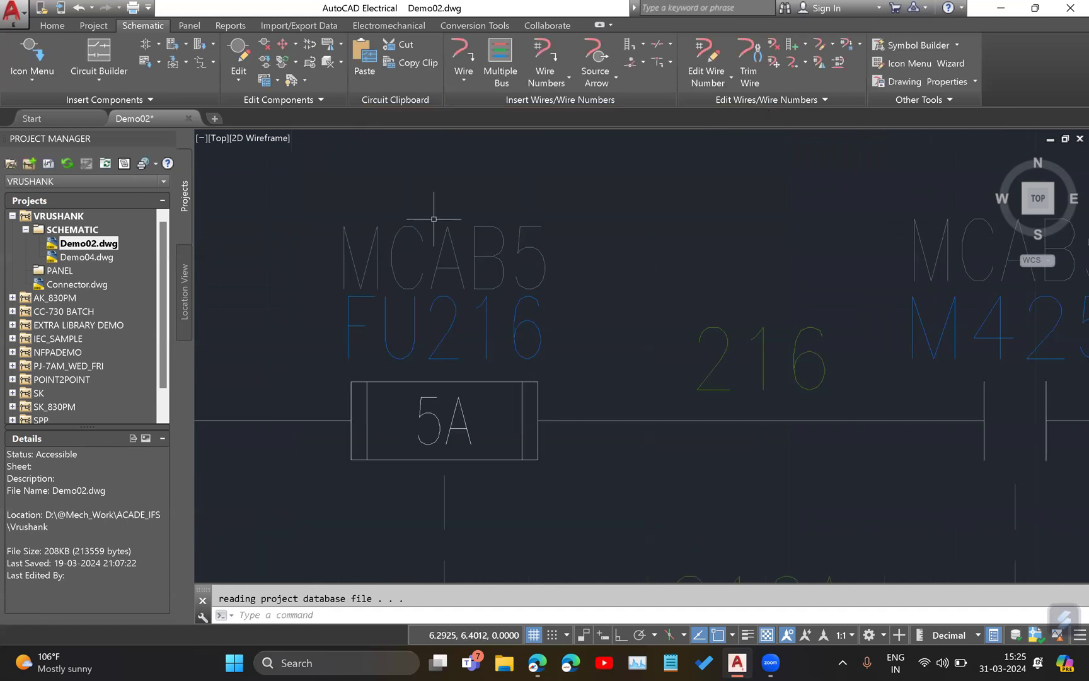
# Try to insert a push button 2nd+ NO Contact symbol on the uppermost bus wire.
pyautogui.scroll(-2, 529, 277)
pyautogui.moveTo(545, 247); pyautogui.dragTo(307, 313, button='middle')
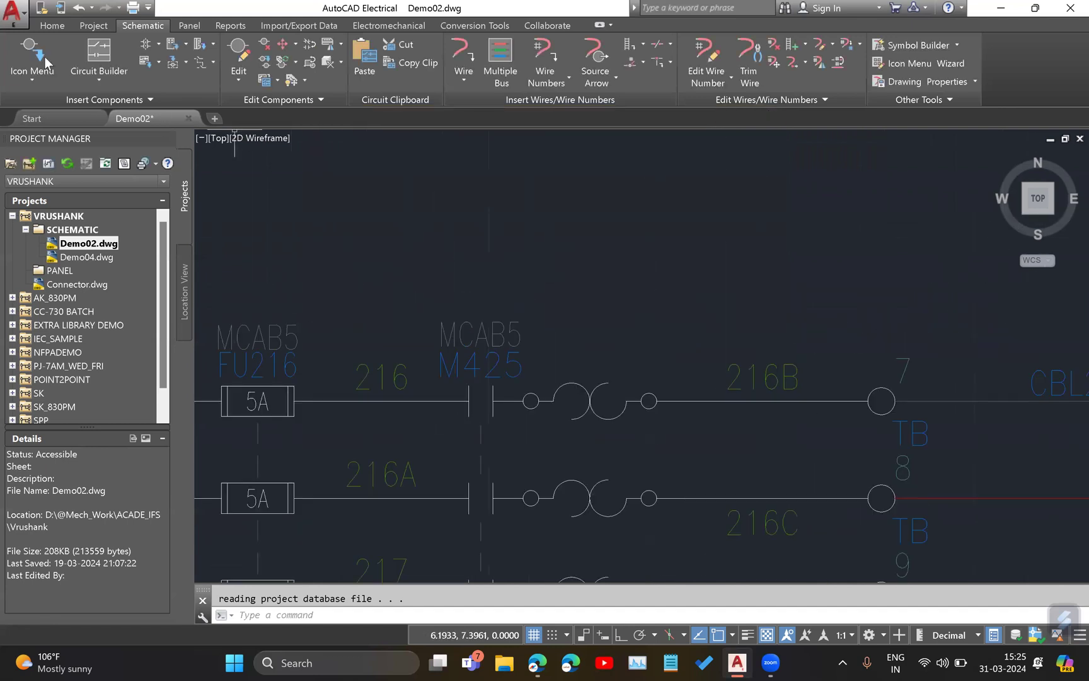
pyautogui.click(22, 90)
pyautogui.click(28, 104)
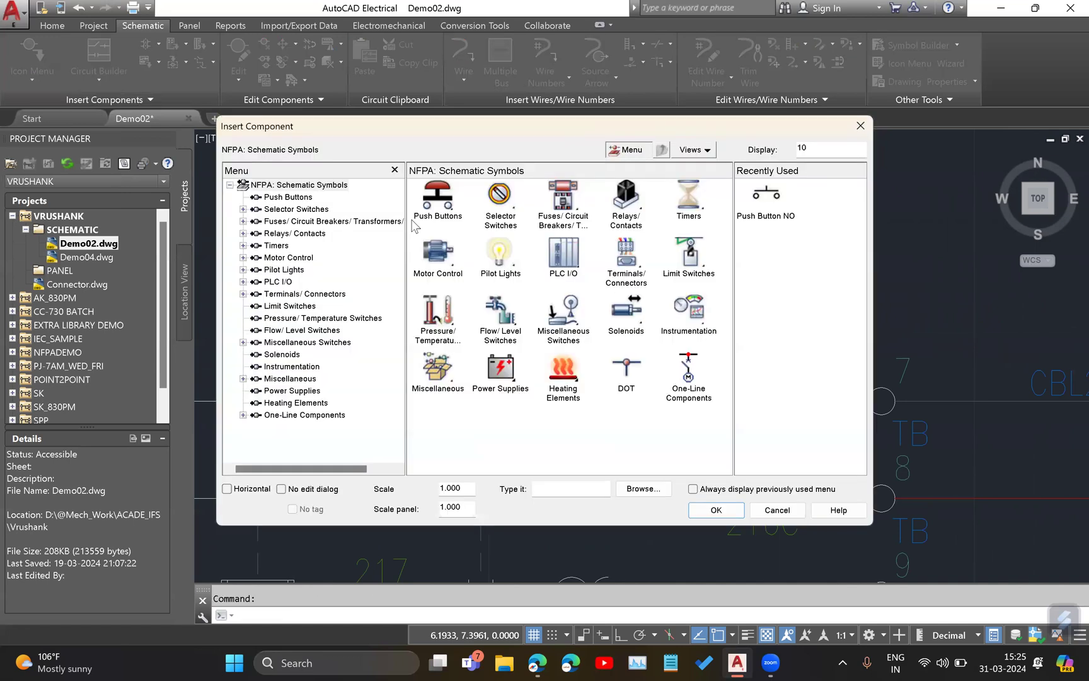
pyautogui.click(445, 195)
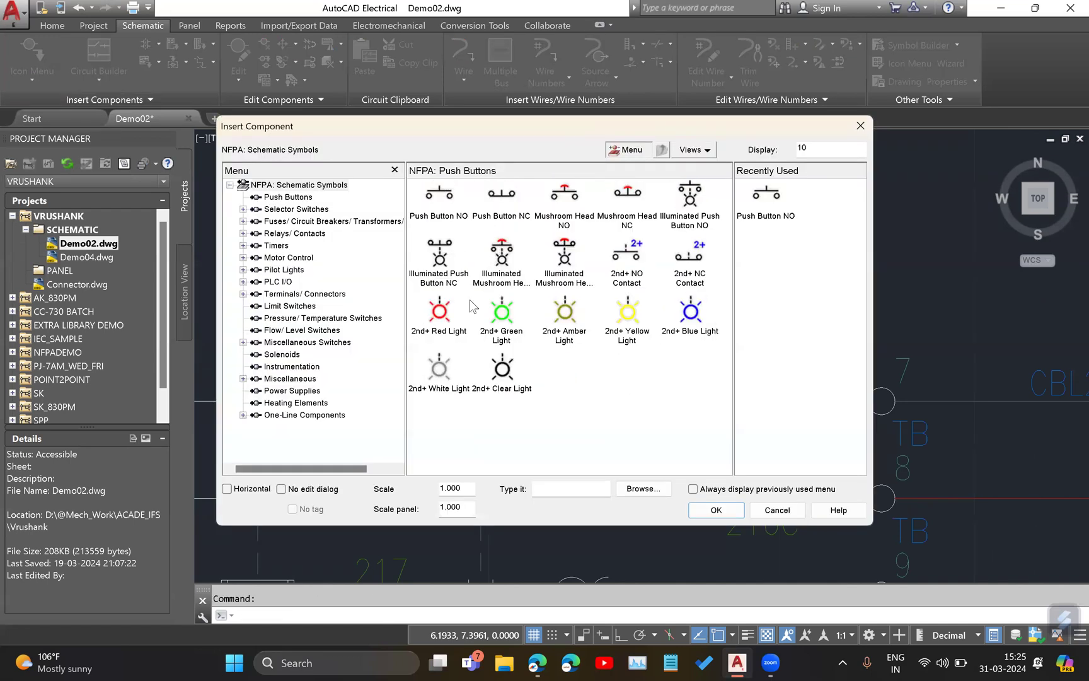
pyautogui.click(630, 247)
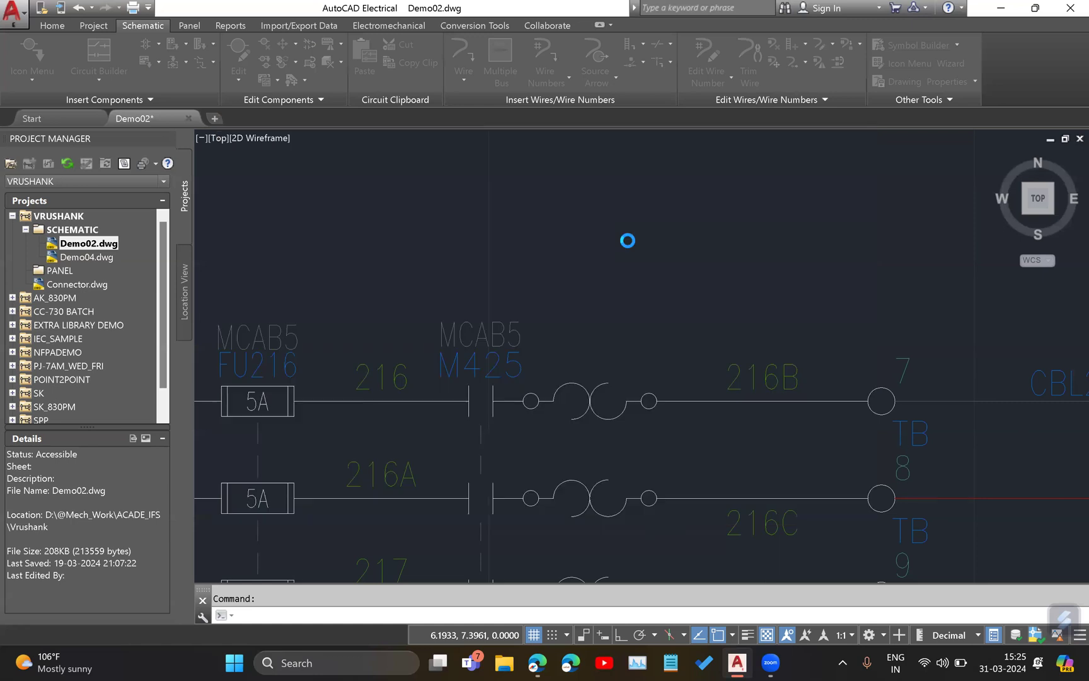
pyautogui.moveTo(860, 306); pyautogui.dragTo(252, 327, button='middle')
pyautogui.scroll(-4, 547, 337)
pyautogui.moveTo(439, 298)
pyautogui.mouseDown(button='middle')
pyautogui.moveTo(459, 335)
pyautogui.moveTo(536, 405)
pyautogui.mouseUp(button='middle')
pyautogui.scroll(-4, 535, 405)
pyautogui.scroll(-2, 543, 344)
pyautogui.moveTo(520, 312); pyautogui.dragTo(516, 322, button='middle')
pyautogui.scroll(6, 457, 328)
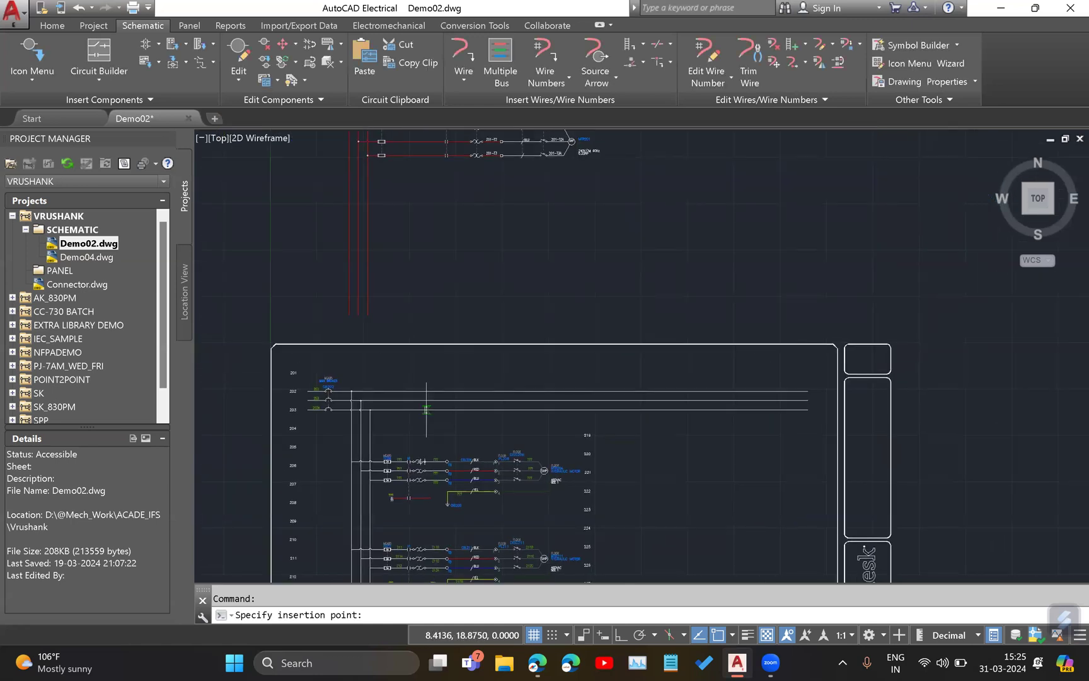
pyautogui.click(459, 335)
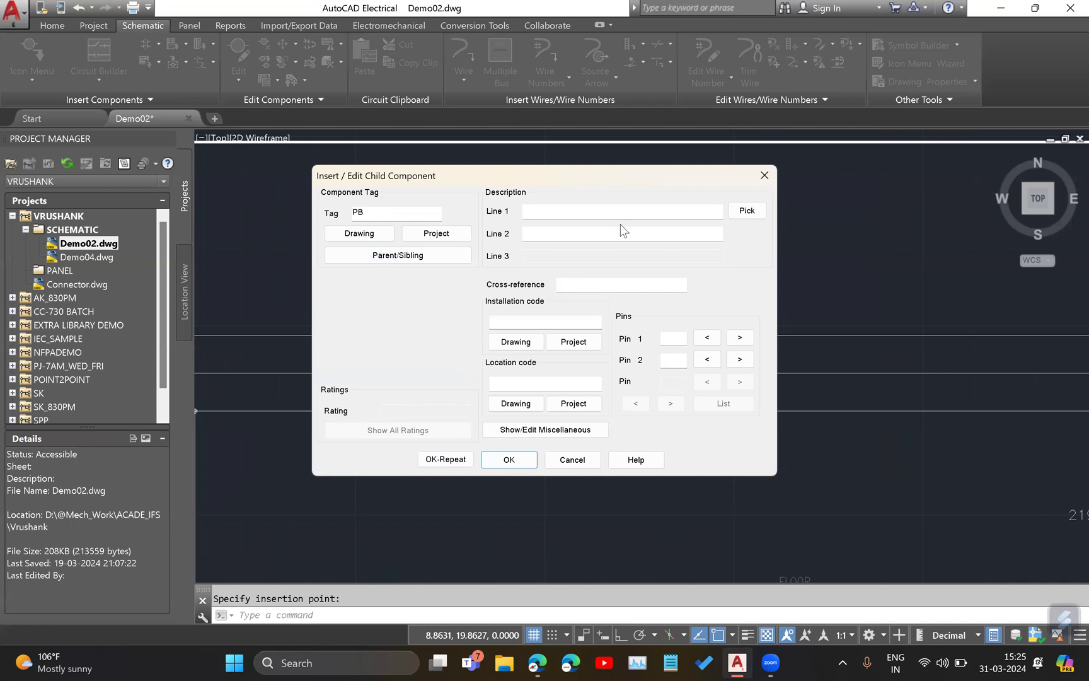
# Compare the child component's fields with its symbol on the wire, and close the dialog without accepting it.
pyautogui.moveTo(598, 182)
pyautogui.mouseDown()
pyautogui.moveTo(303, 174)
pyautogui.moveTo(974, 180)
pyautogui.mouseUp()
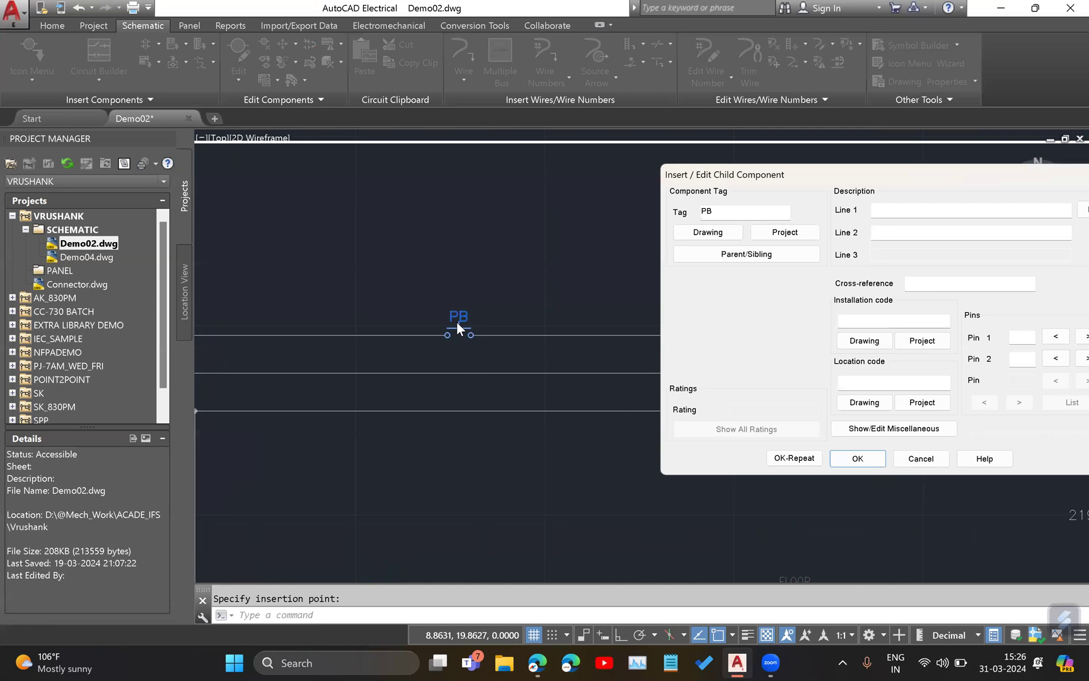
pyautogui.moveTo(737, 174); pyautogui.dragTo(353, 167)
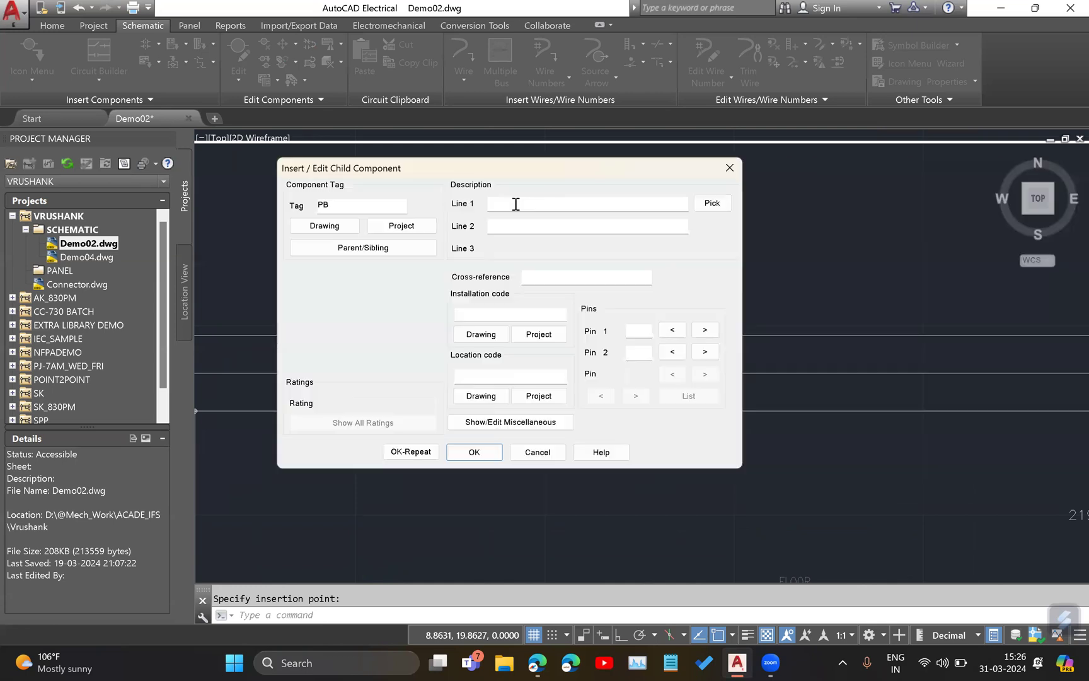
pyautogui.click(729, 169)
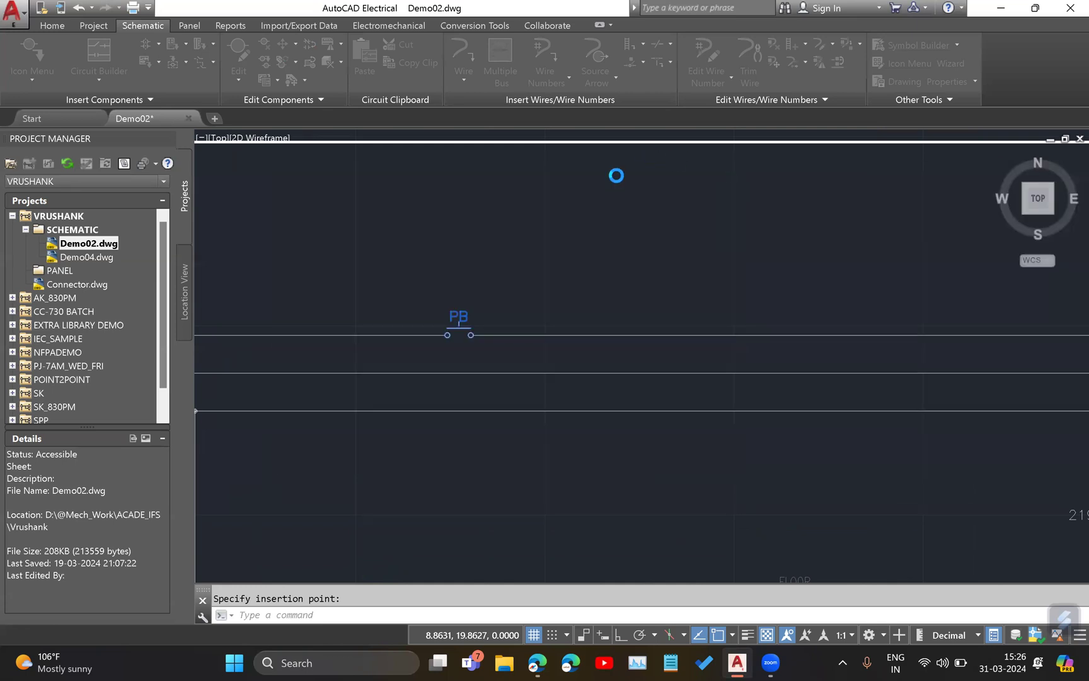
pyautogui.scroll(5, 510, 308)
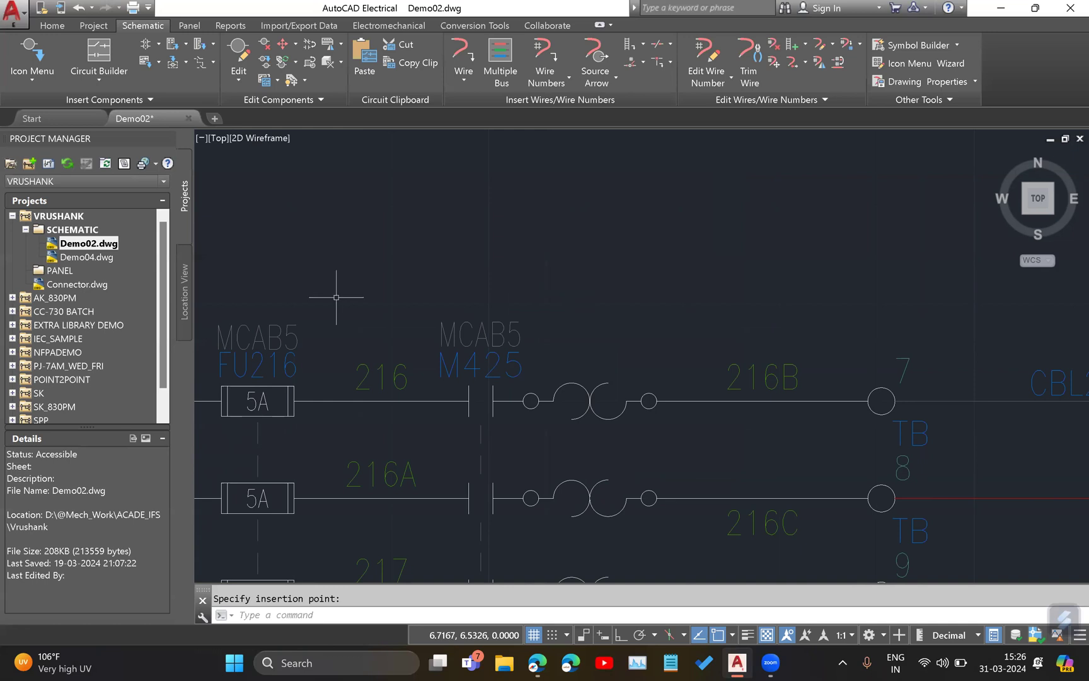
# Examine the three motor circuits at line references 206, 211 and 216 in the schematic.
pyautogui.scroll(-5, 688, 276)
pyautogui.moveTo(746, 196); pyautogui.dragTo(555, 474, button='middle')
pyautogui.moveTo(579, 292)
pyautogui.mouseDown(button='middle')
pyautogui.moveTo(497, 475)
pyautogui.moveTo(479, 550)
pyautogui.mouseUp(button='middle')
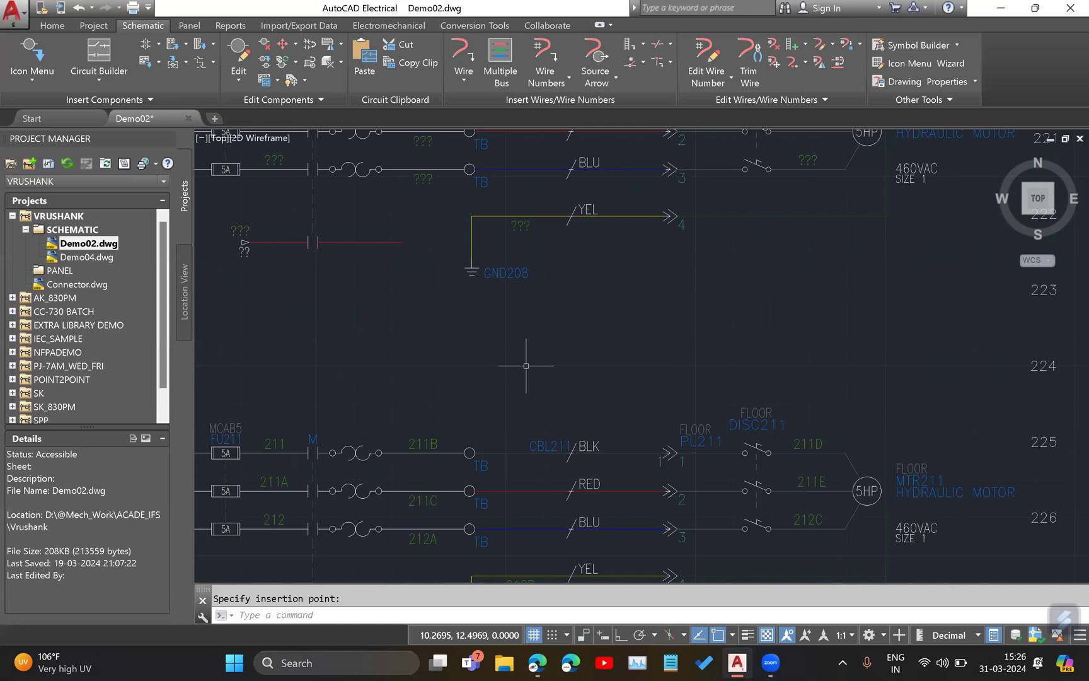
pyautogui.scroll(-3, 526, 365)
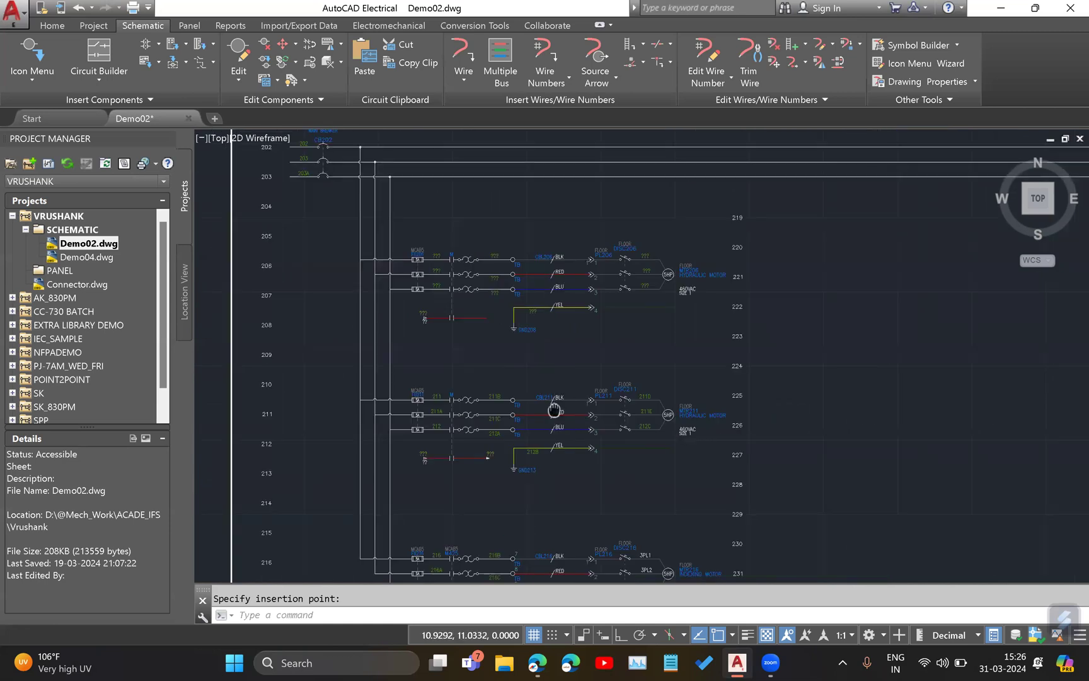
pyautogui.scroll(-2, 545, 403)
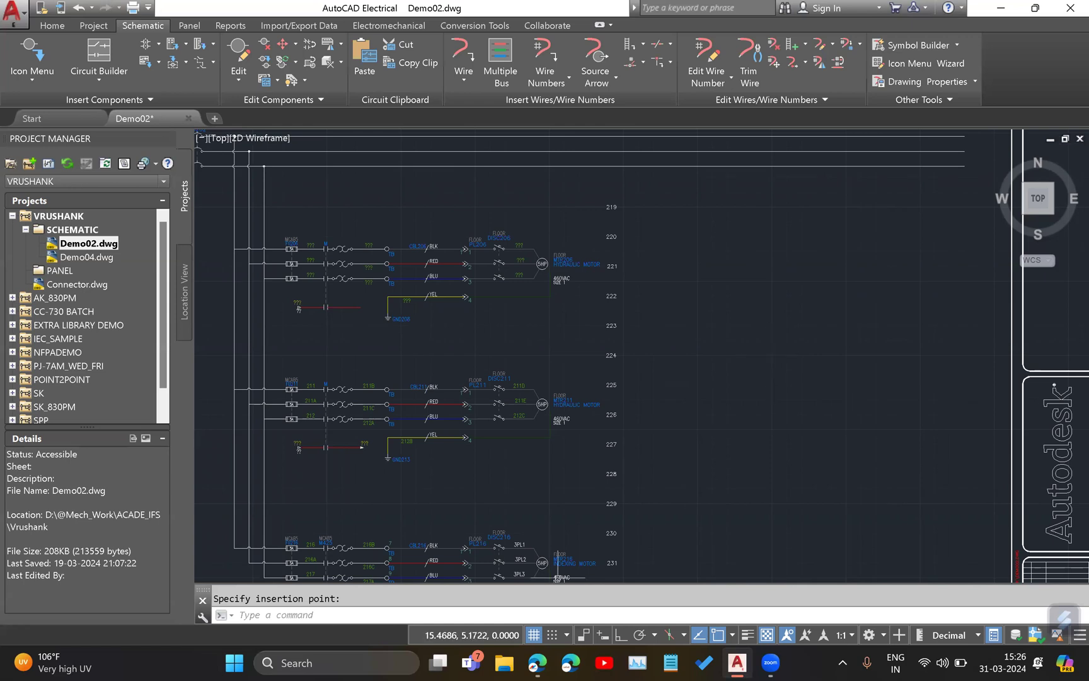
# Check the fuse symbol chart in the browser, and return to AutoCAD Electrical to examine the FU206 motor circuit.
pyautogui.hotkey('alt', 'Tab')
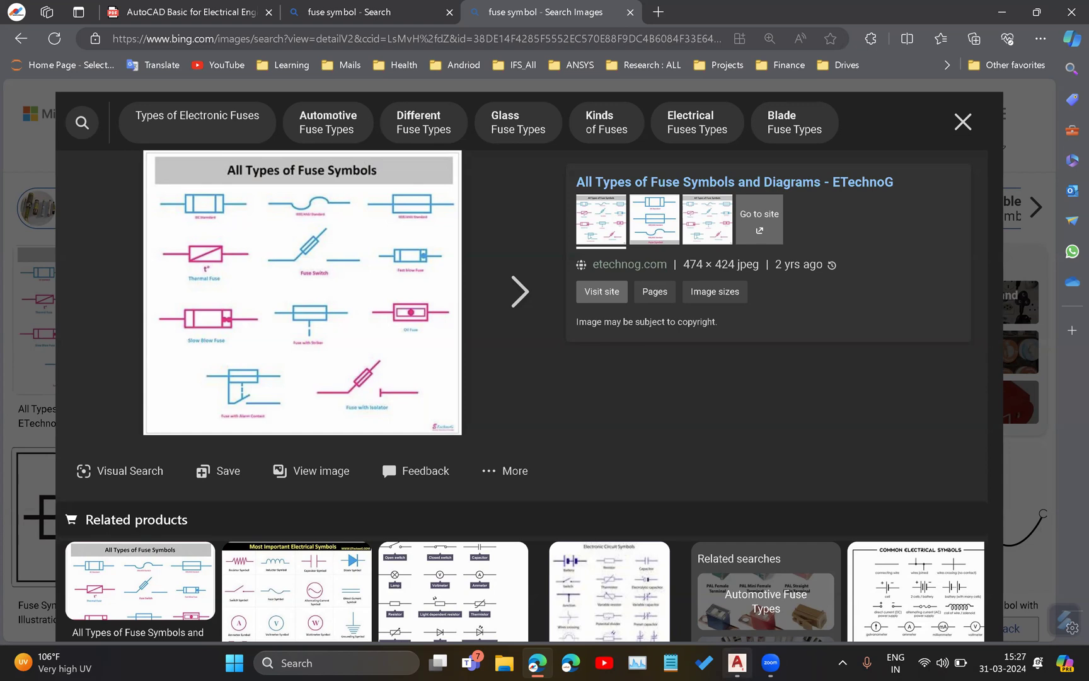
pyautogui.click(737, 663)
pyautogui.moveTo(785, 358)
pyautogui.mouseDown(button='middle')
pyautogui.moveTo(378, 401)
pyautogui.moveTo(601, 400)
pyautogui.mouseUp(button='middle')
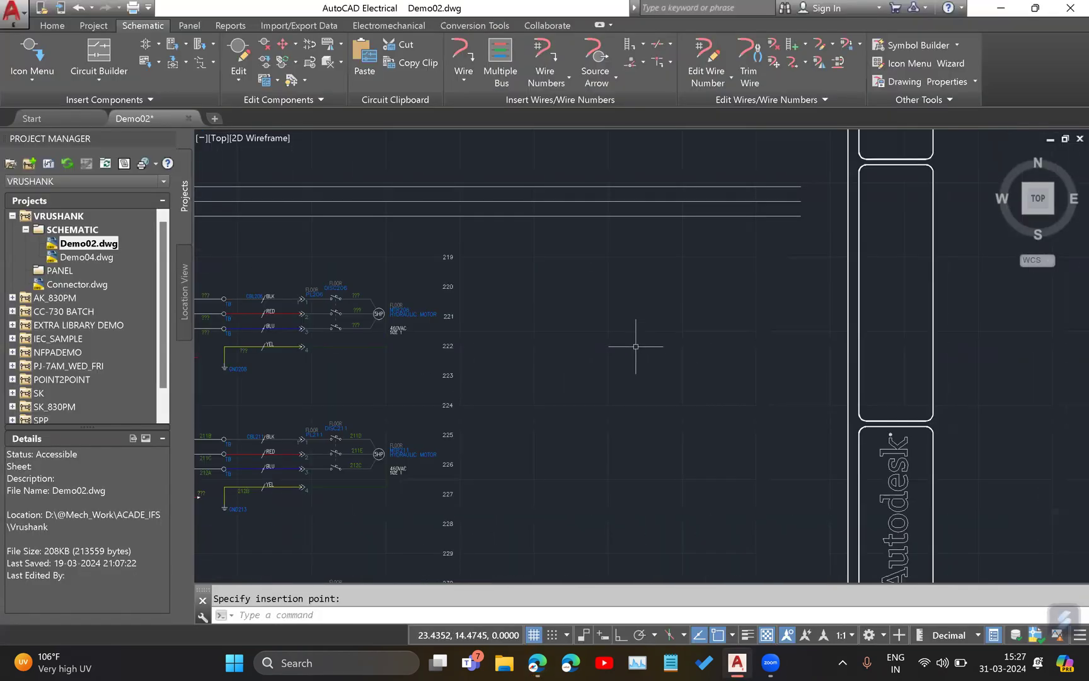
pyautogui.moveTo(493, 333); pyautogui.dragTo(771, 356, button='middle')
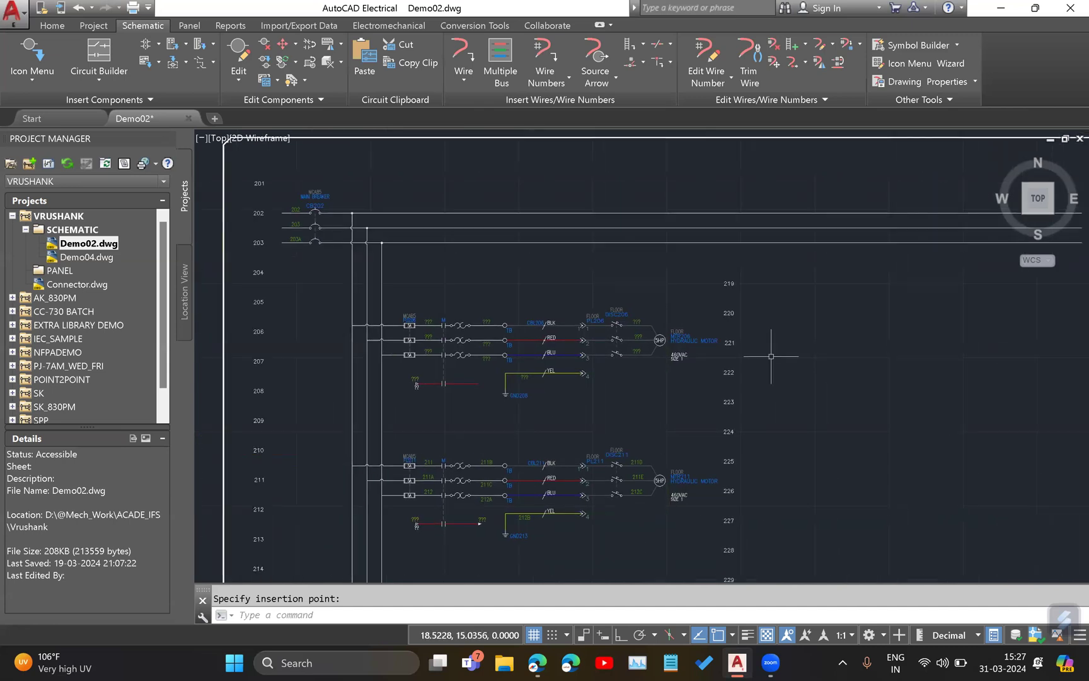
pyautogui.scroll(4, 419, 309)
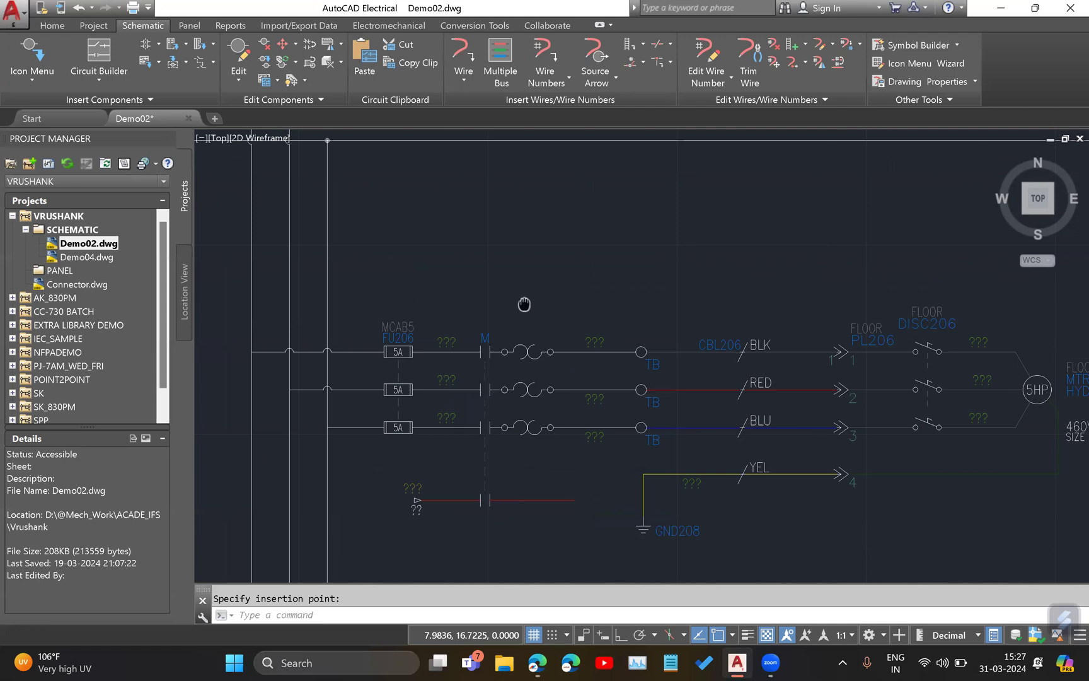
pyautogui.moveTo(523, 304); pyautogui.dragTo(366, 331, button='middle')
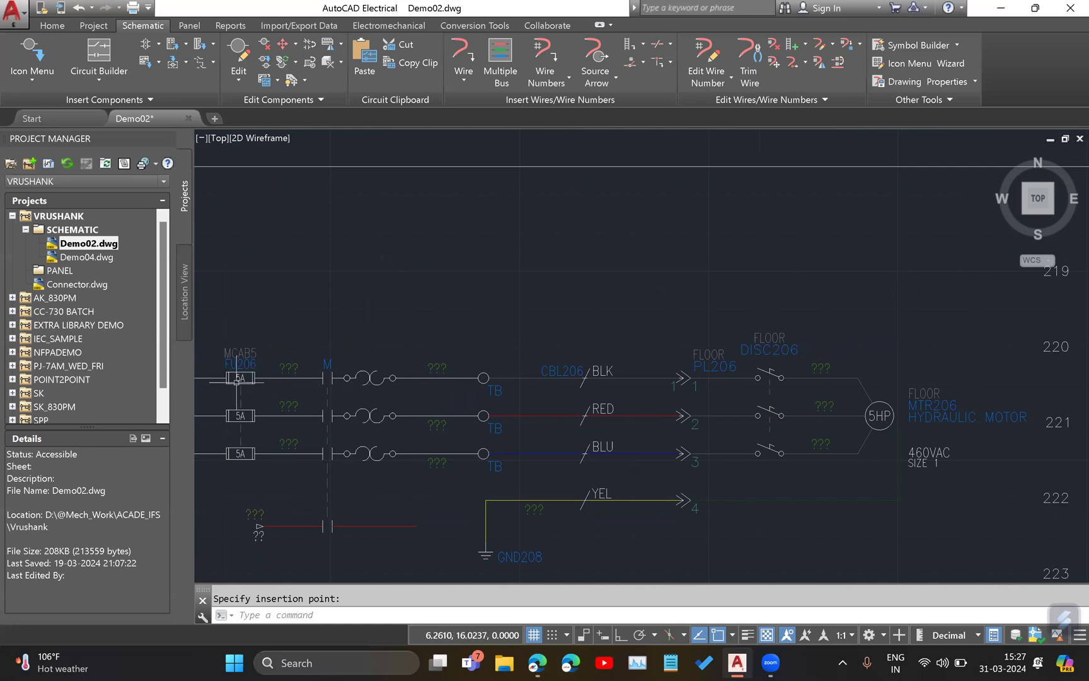
# Insert an untagged Fuse symbol from the NFPA fuses category in the empty area below the bus wires.
pyautogui.moveTo(731, 271); pyautogui.dragTo(274, 351, button='middle')
pyautogui.moveTo(605, 365); pyautogui.dragTo(133, 285, button='middle')
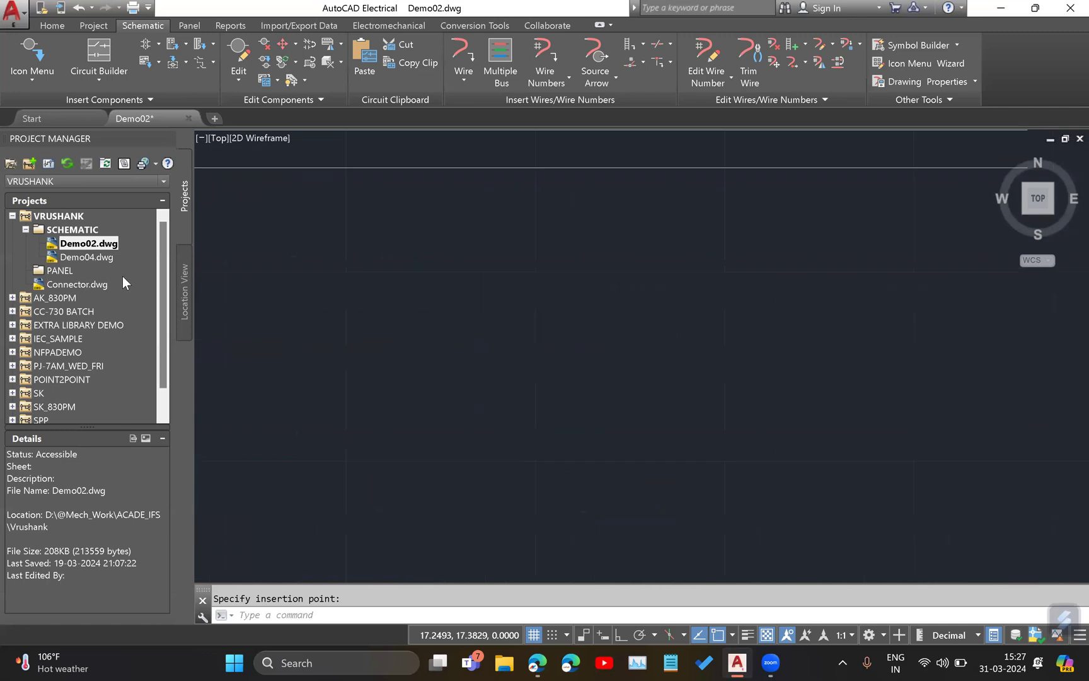
pyautogui.click(29, 76)
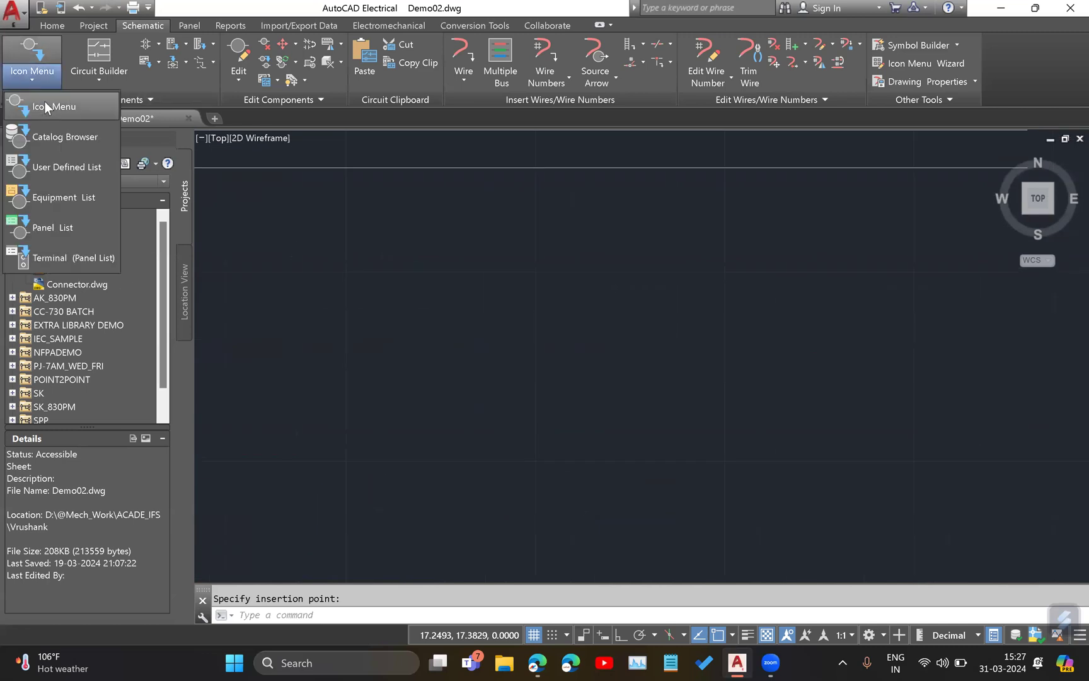
pyautogui.click(45, 101)
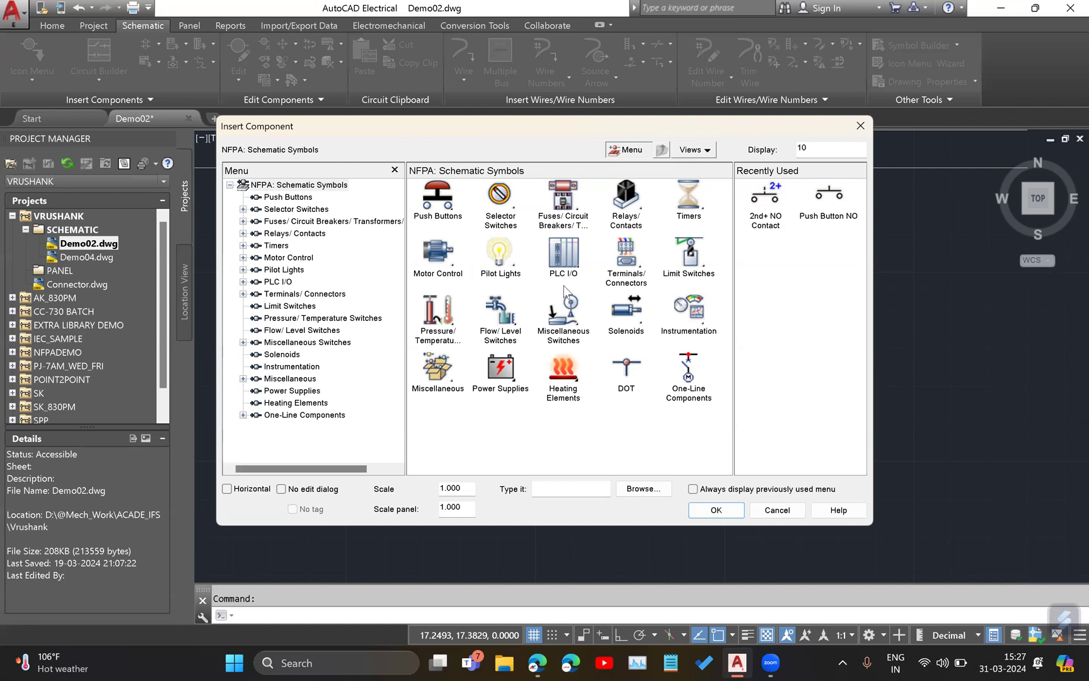
pyautogui.click(561, 196)
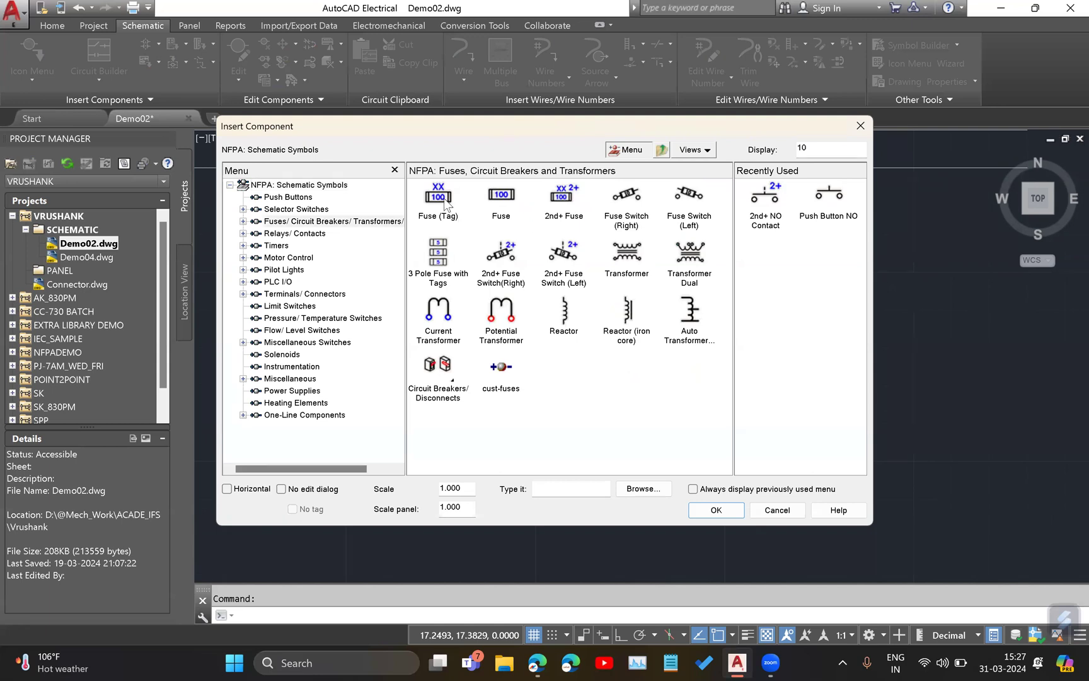
pyautogui.click(499, 202)
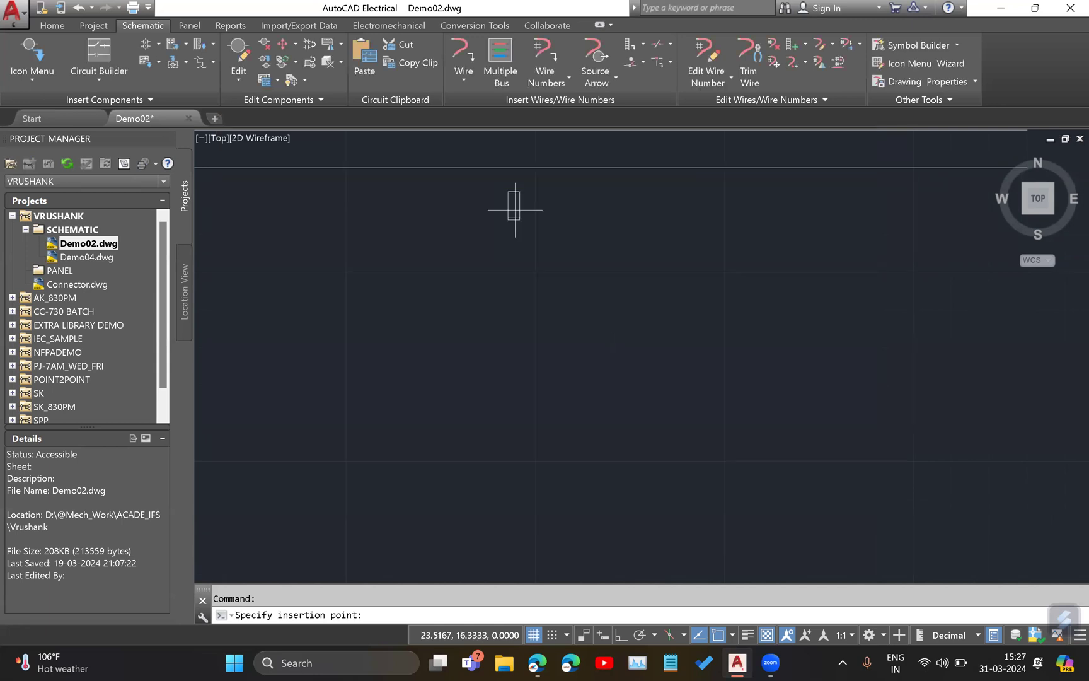
pyautogui.rightClick(560, 305)
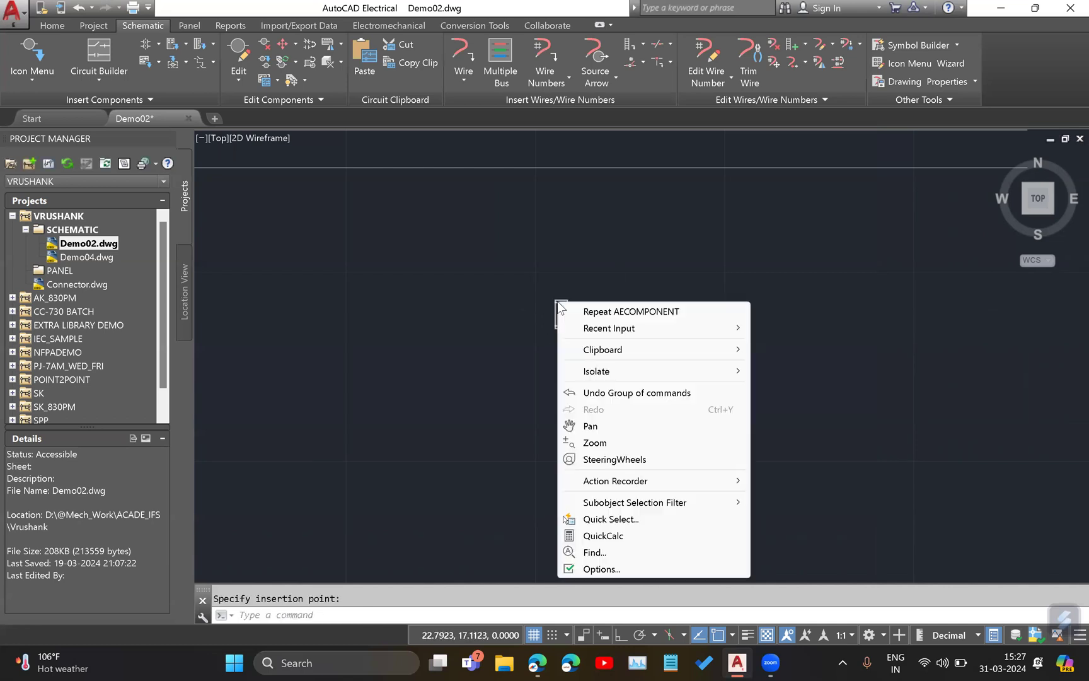
# Select the placed fuse symbol to view its block properties, and clear the selection.
pyautogui.click(561, 297)
pyautogui.click(562, 309)
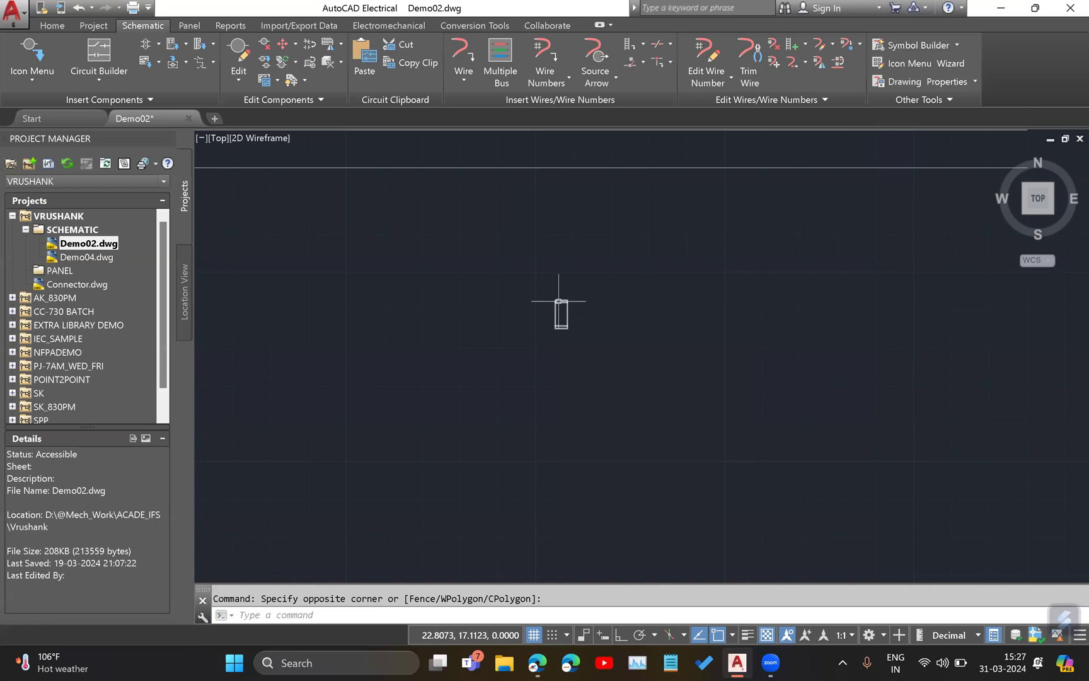
pyautogui.click(557, 298)
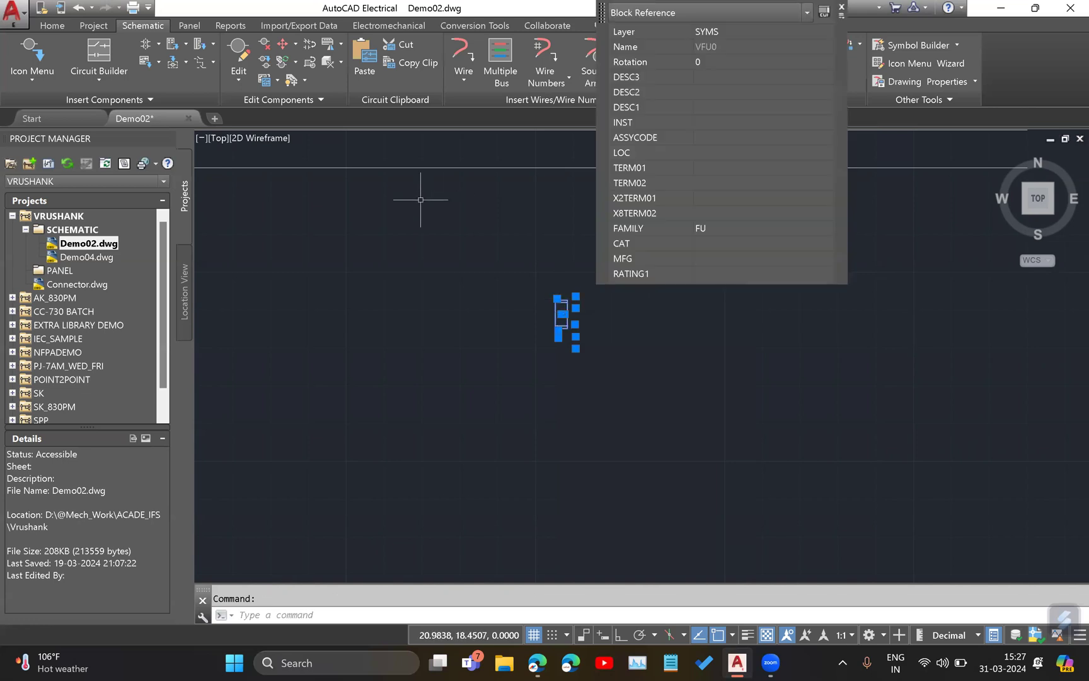
pyautogui.press('Escape')
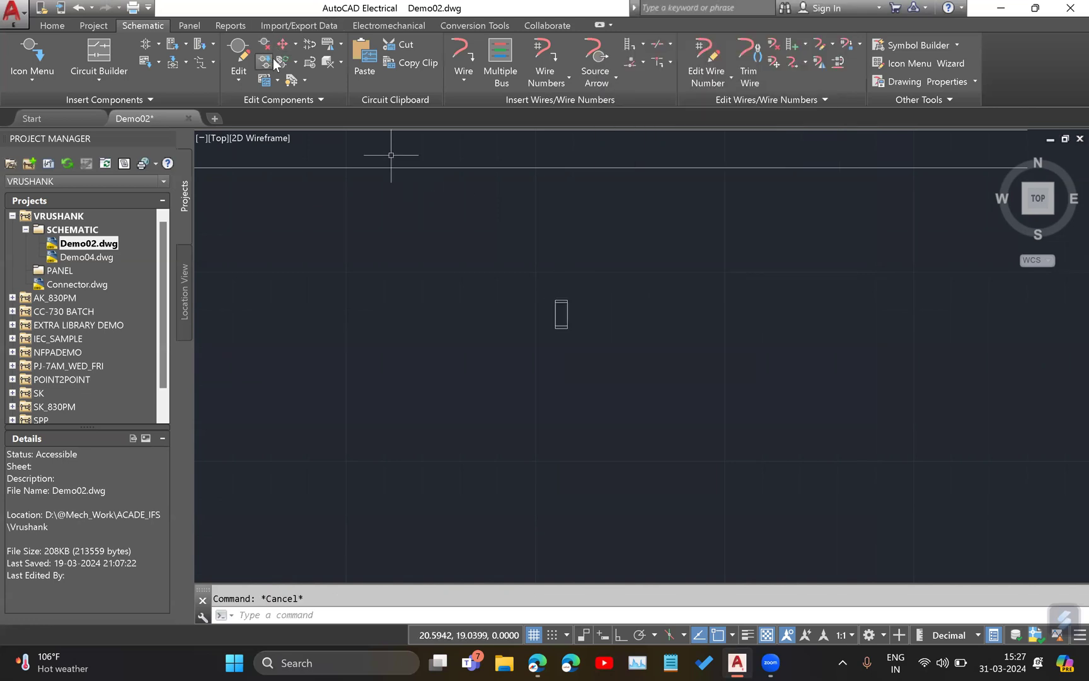
pyautogui.click(295, 43)
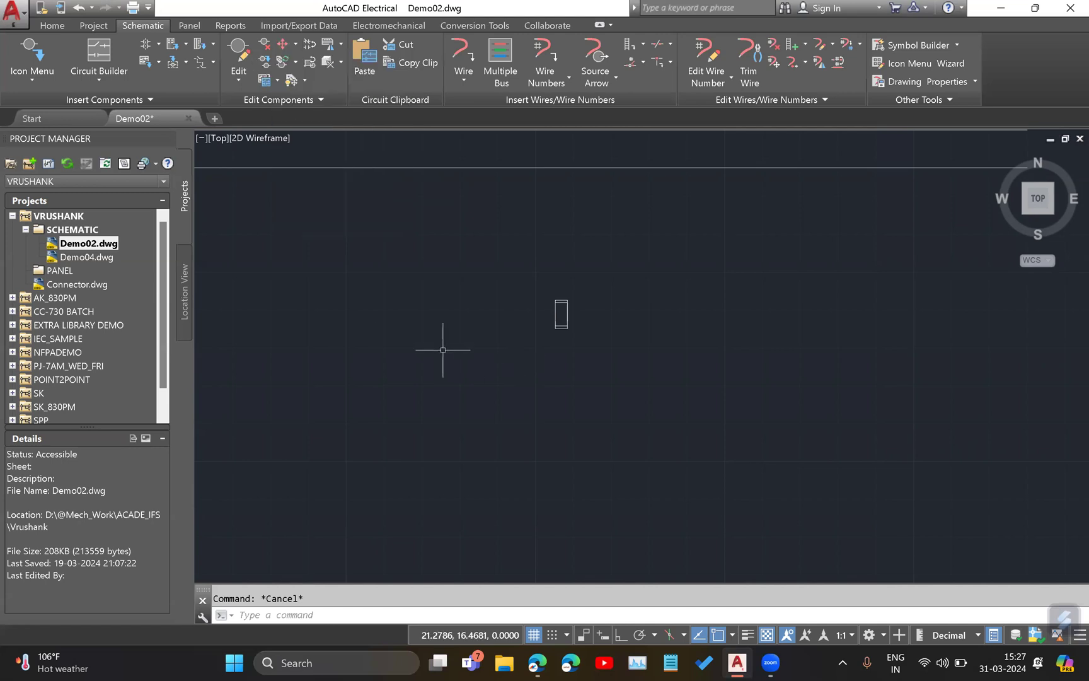
pyautogui.moveTo(595, 260); pyautogui.dragTo(460, 399, button='middle')
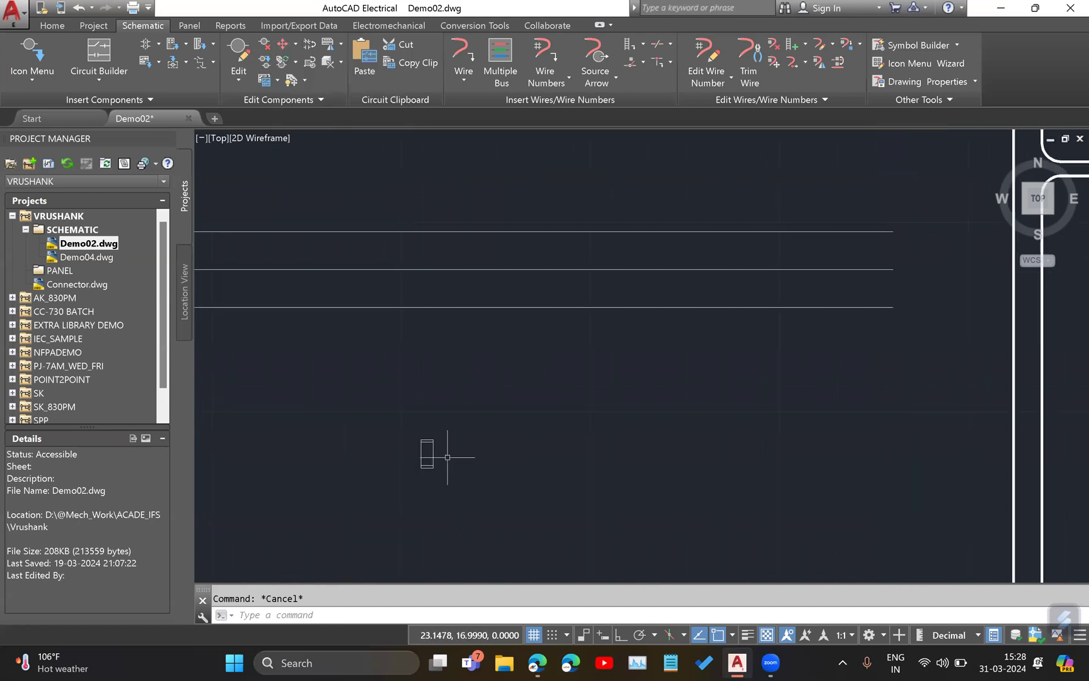
pyautogui.rightClick(426, 443)
pyautogui.click(414, 400)
pyautogui.rightClick(429, 445)
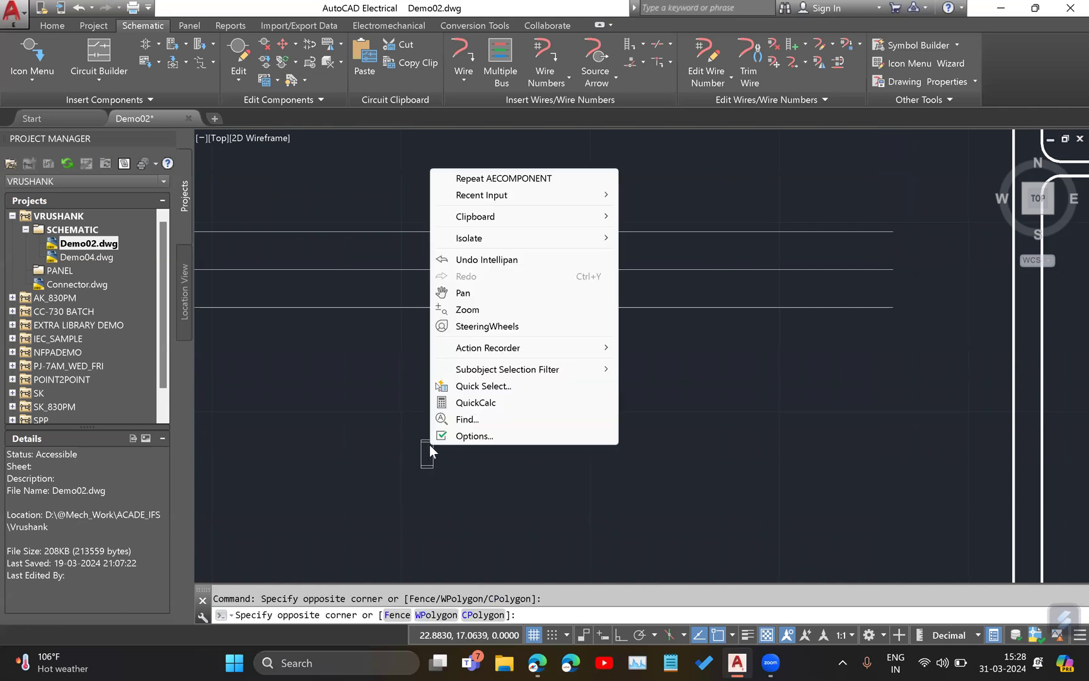
pyautogui.click(403, 441)
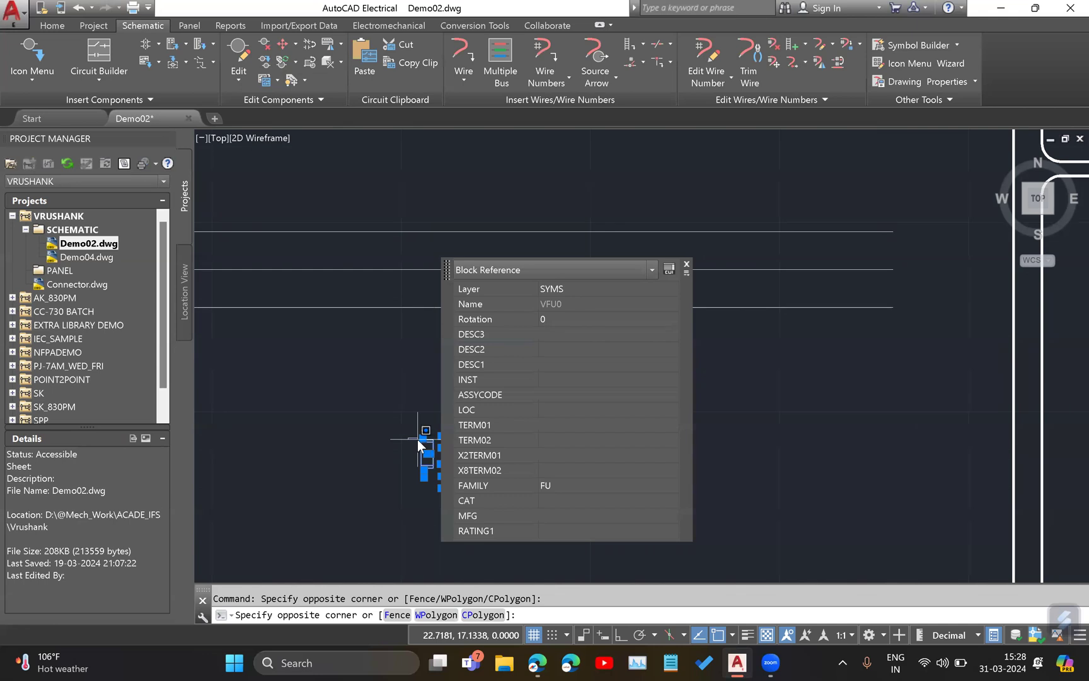
pyautogui.rightClick(417, 439)
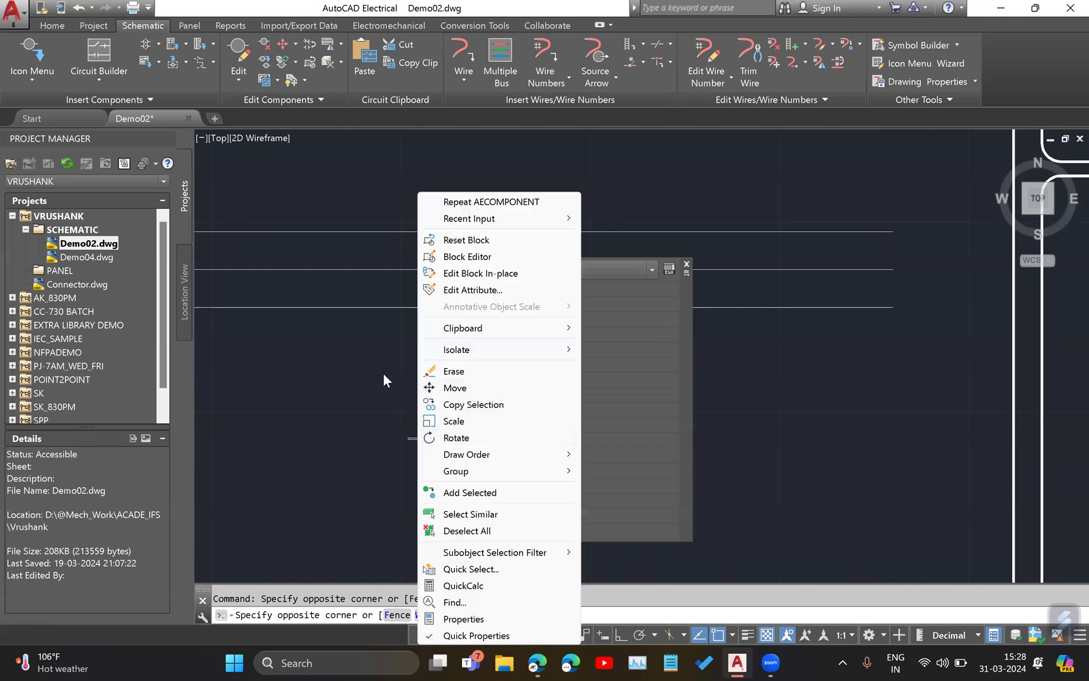
pyautogui.press('Escape')
pyautogui.press('Escape')
pyautogui.rightClick(428, 442)
pyautogui.press('Escape')
pyautogui.rightClick(429, 459)
pyautogui.press('Escape')
pyautogui.rightClick(426, 467)
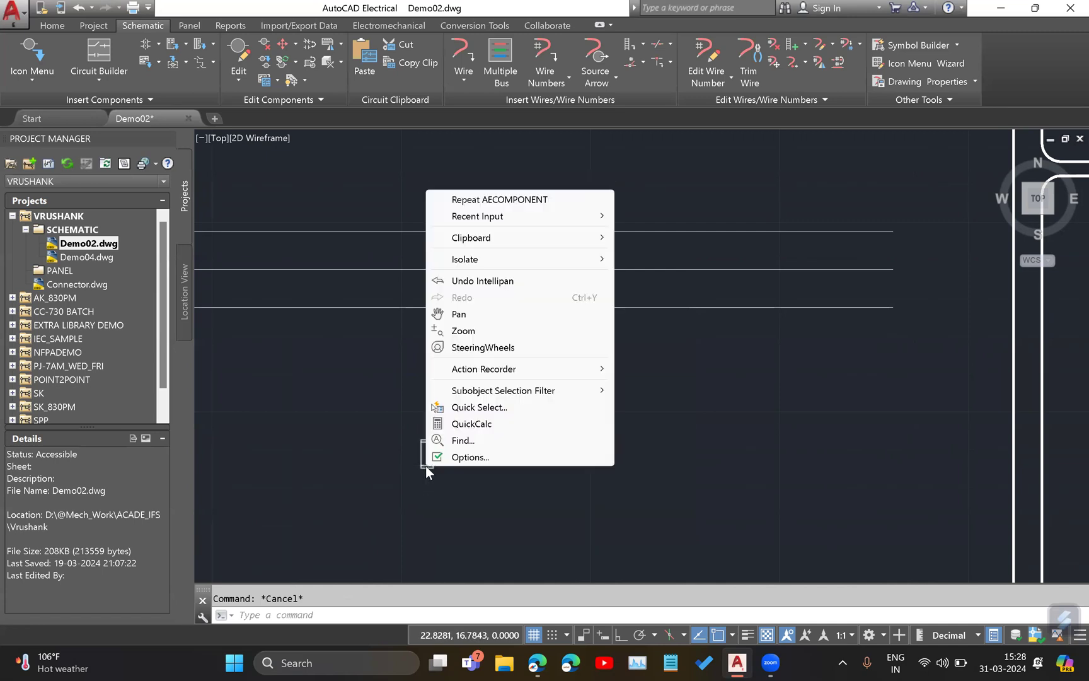
pyautogui.press('Escape')
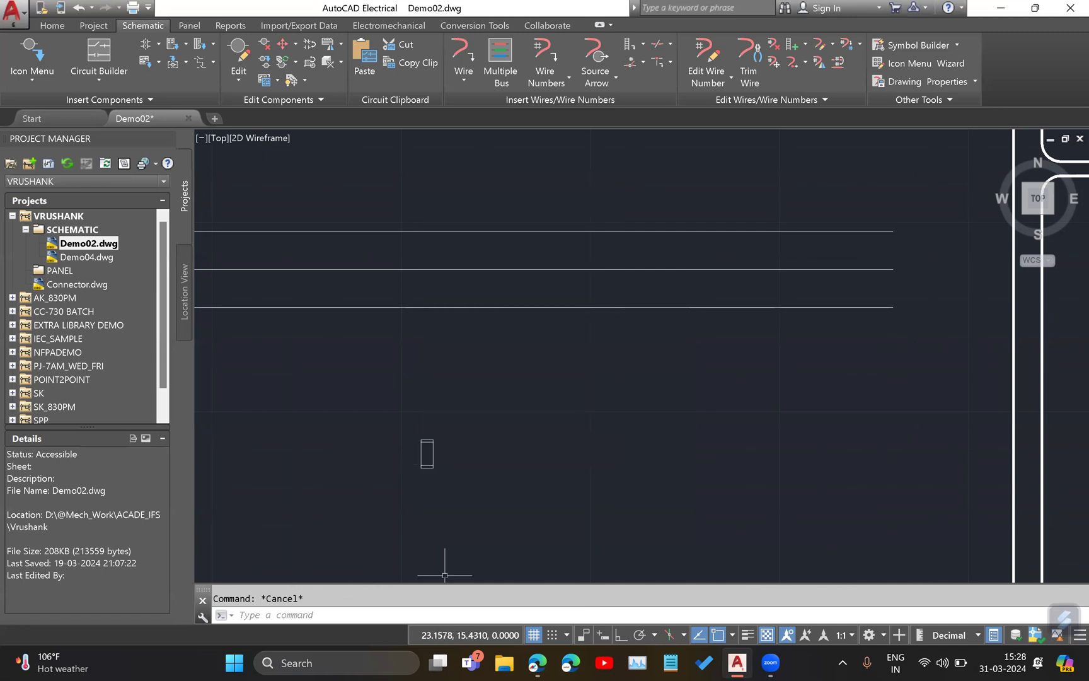
pyautogui.click(435, 459)
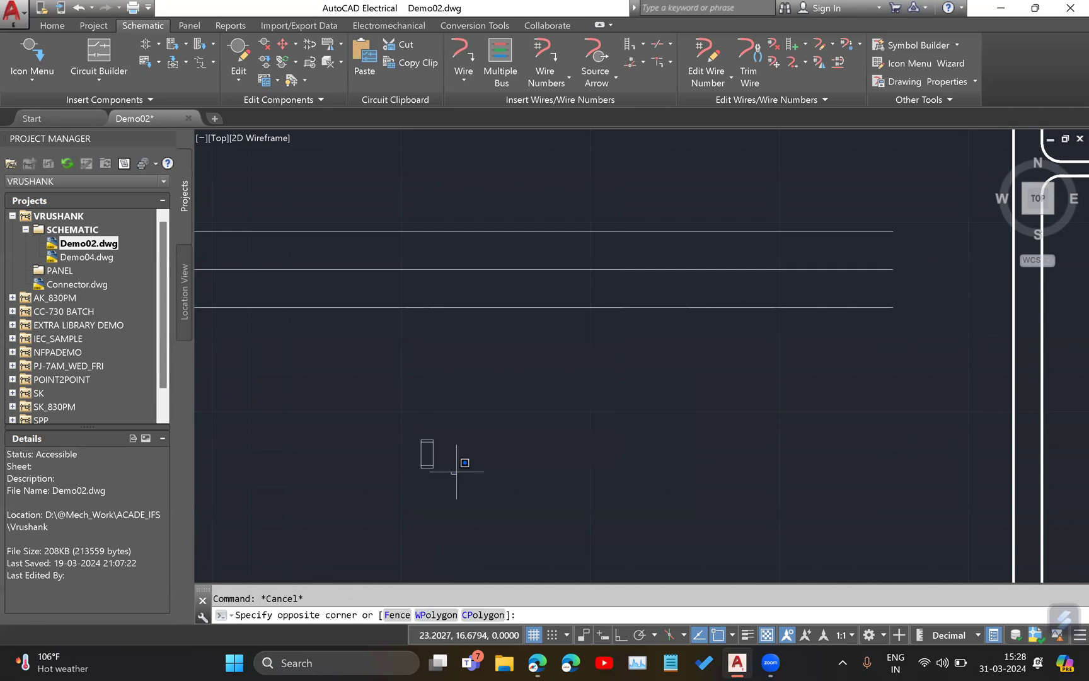
pyautogui.press('Escape')
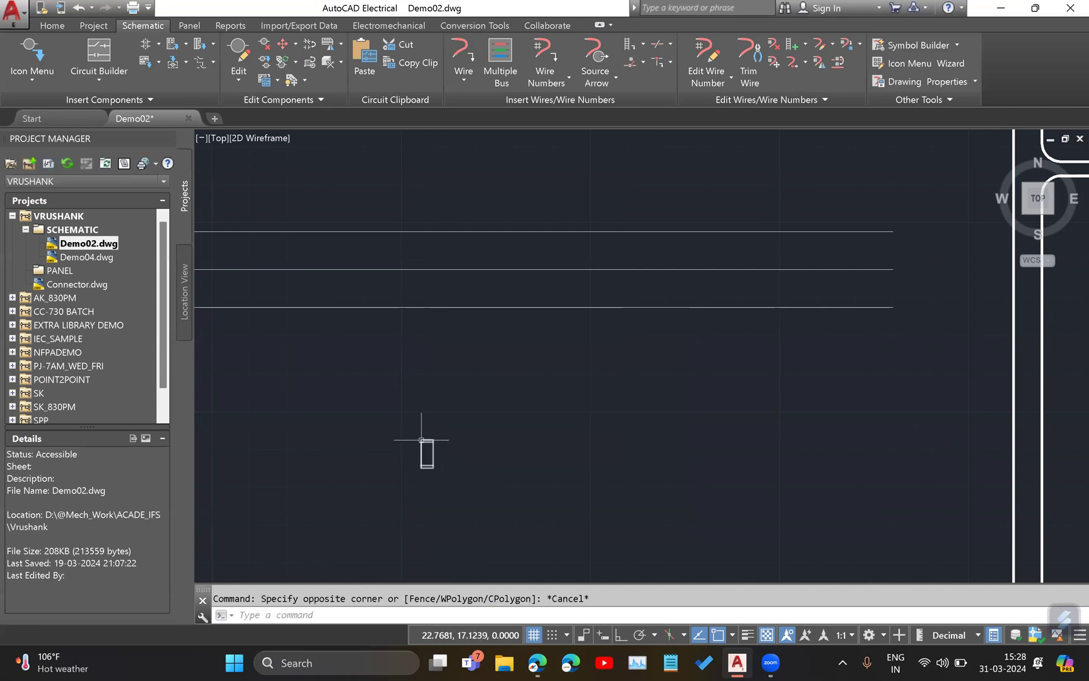
pyautogui.rightClick(421, 440)
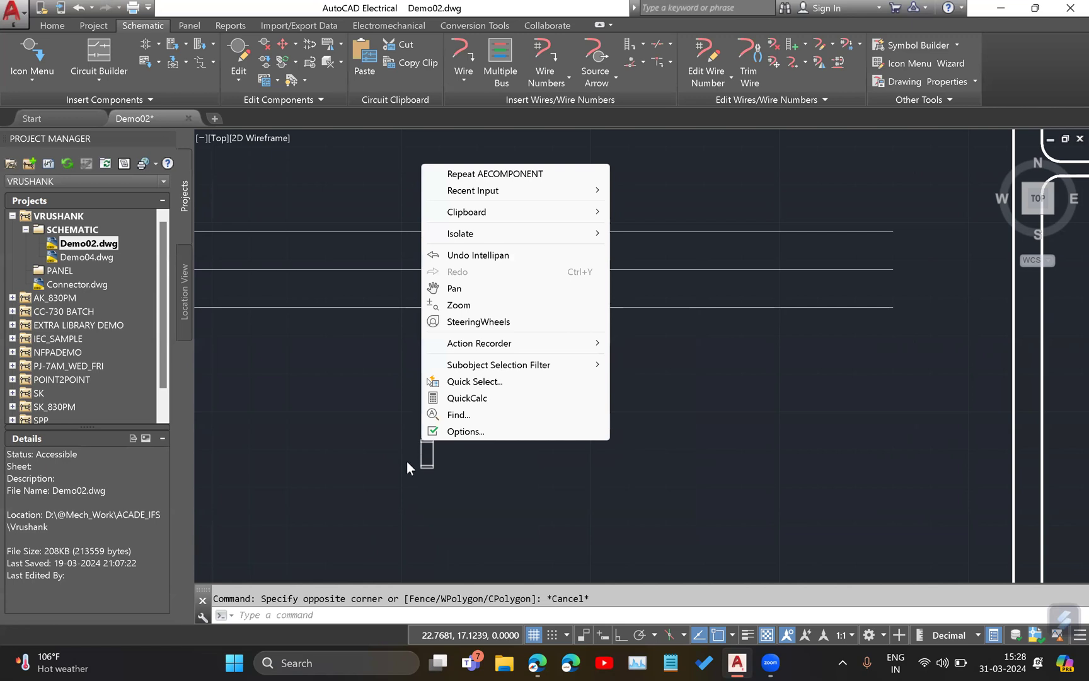
pyautogui.click(370, 466)
pyautogui.press('Escape')
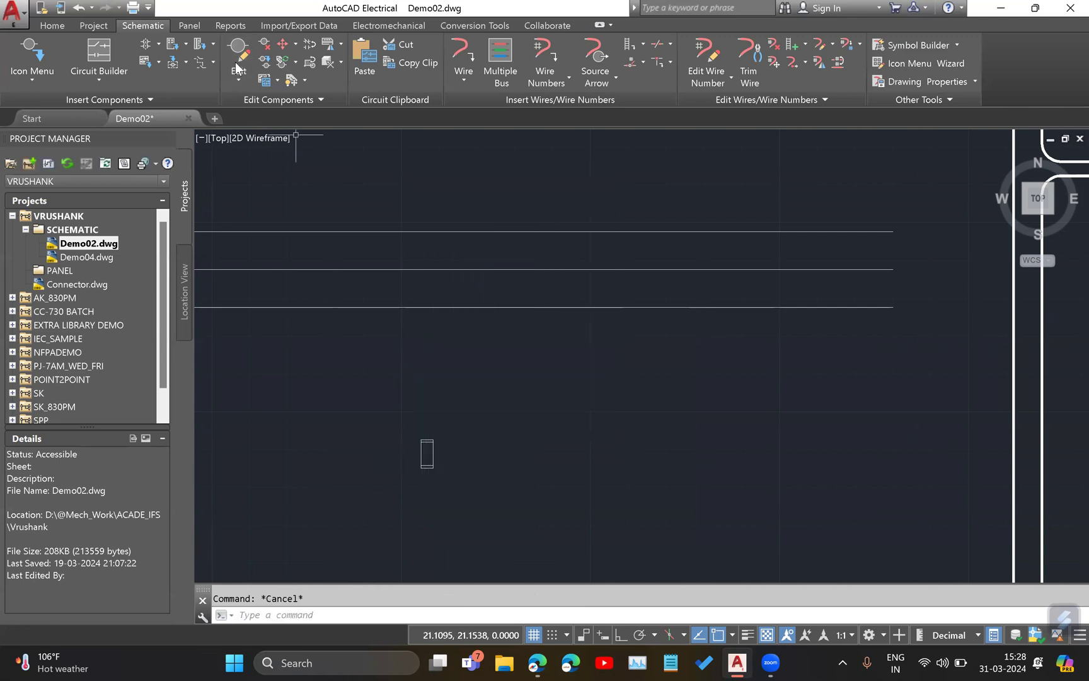
# Use Move Component to place the untagged fuse symbol on the lowest of the three bus wires.
pyautogui.click(296, 44)
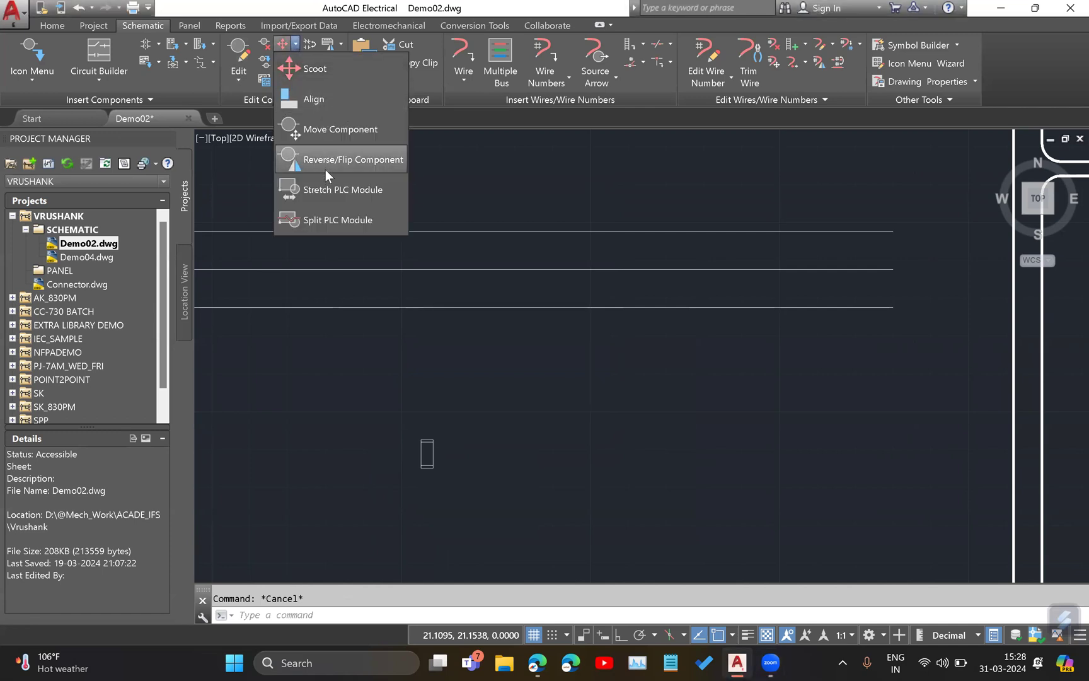
pyautogui.click(334, 130)
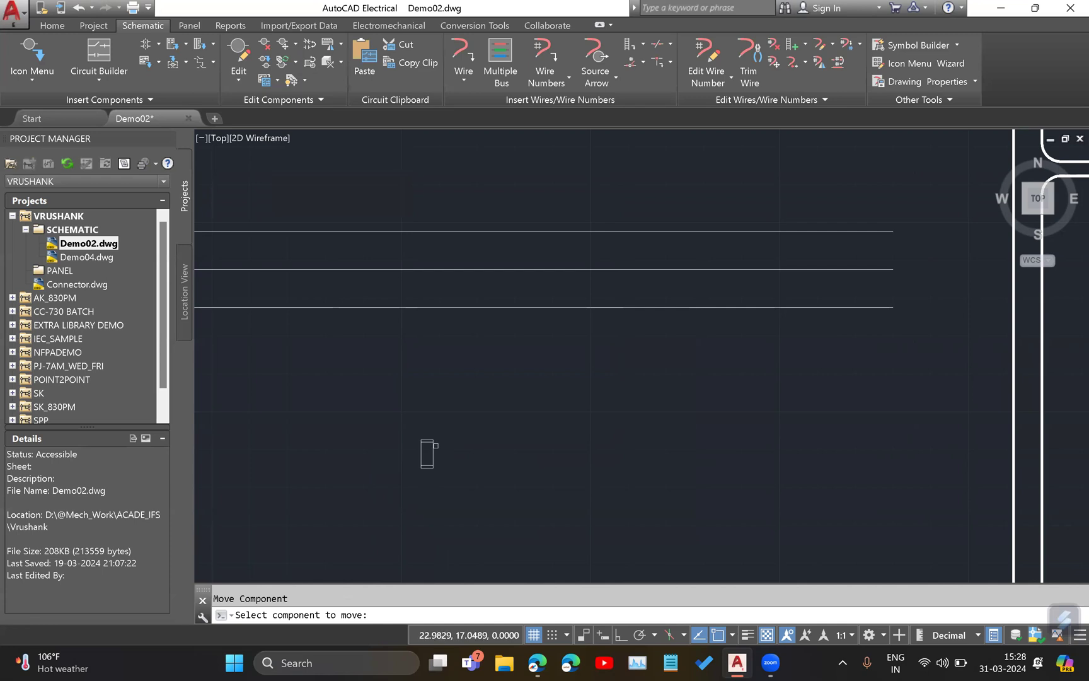
pyautogui.click(428, 448)
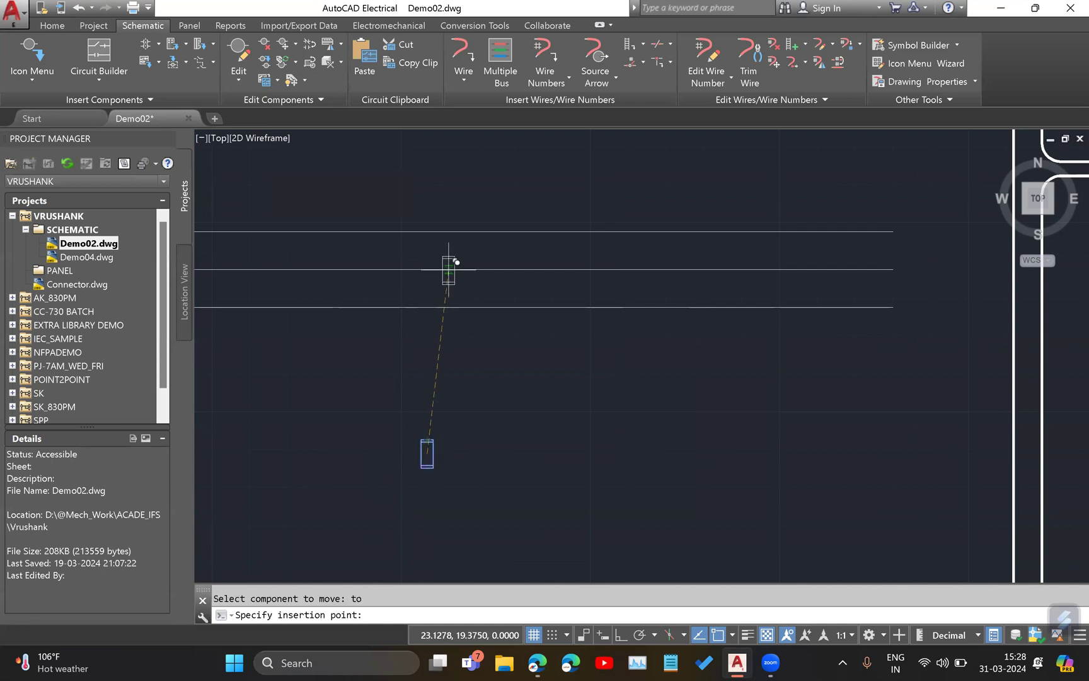
pyautogui.click(445, 307)
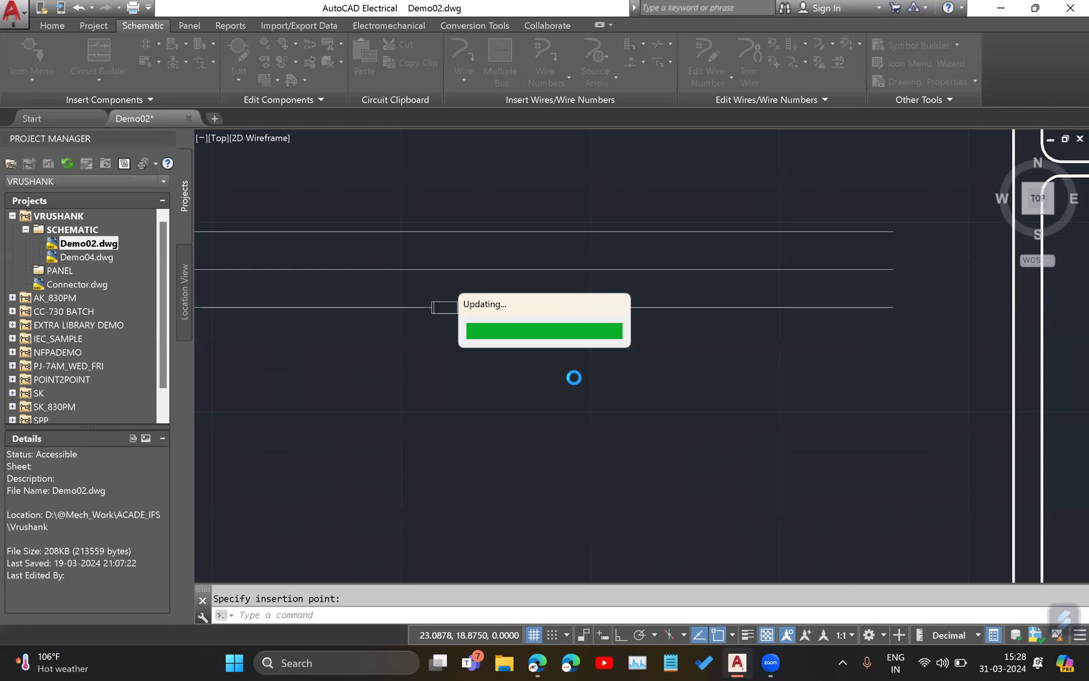
# Draw a rectangle over the outline of the inserted fuse, from its upper-left corner to its lower-right corner.
pyautogui.scroll(3, 449, 281)
pyautogui.moveTo(482, 434)
pyautogui.mouseDown(button='middle')
pyautogui.moveTo(429, 368)
pyautogui.moveTo(572, 366)
pyautogui.mouseUp(button='middle')
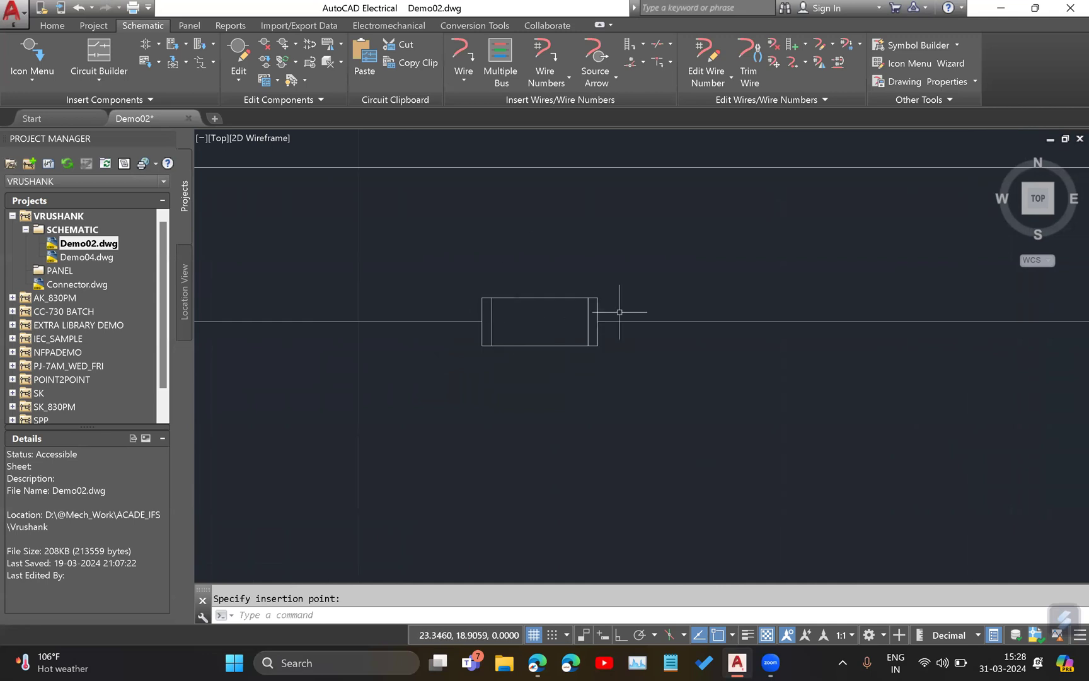
pyautogui.click(56, 29)
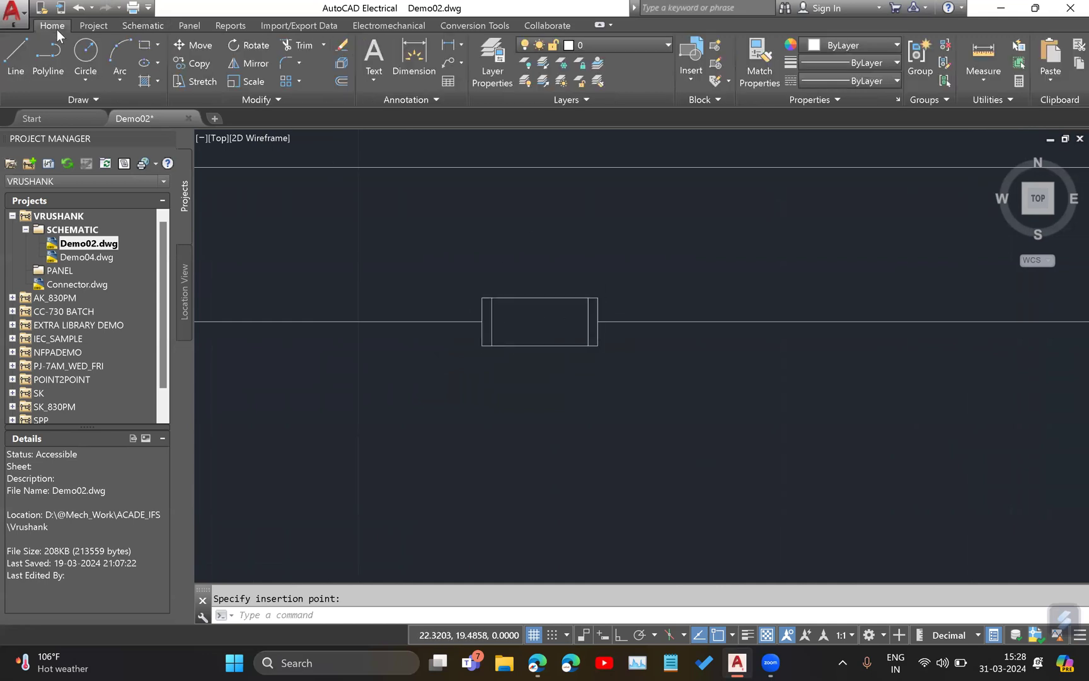
pyautogui.click(146, 51)
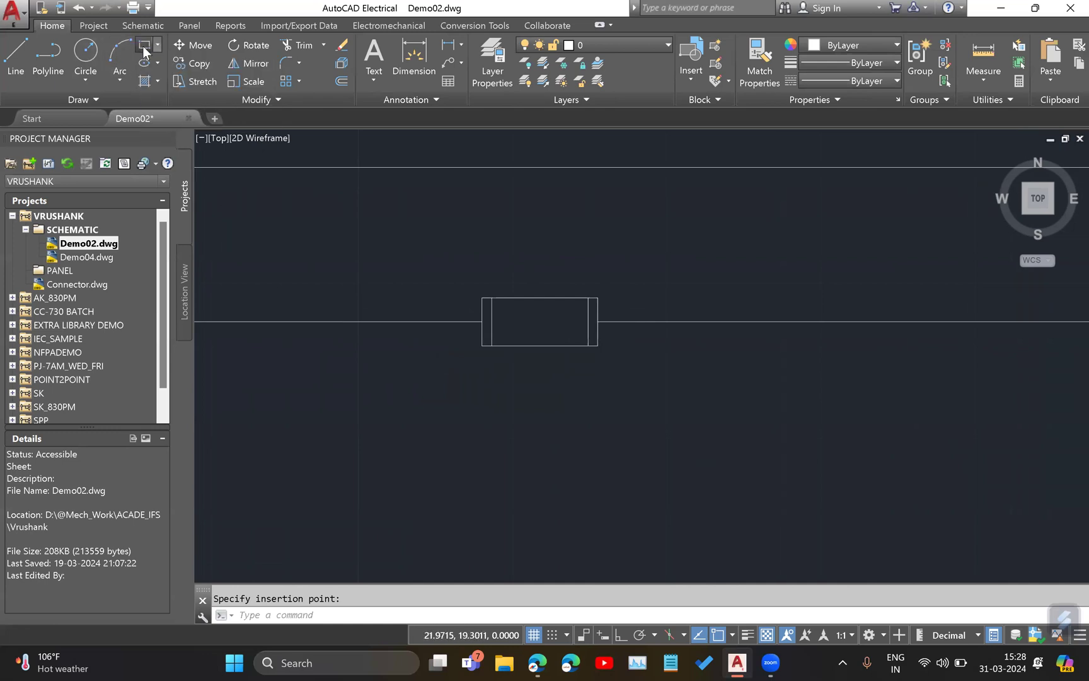
pyautogui.click(482, 297)
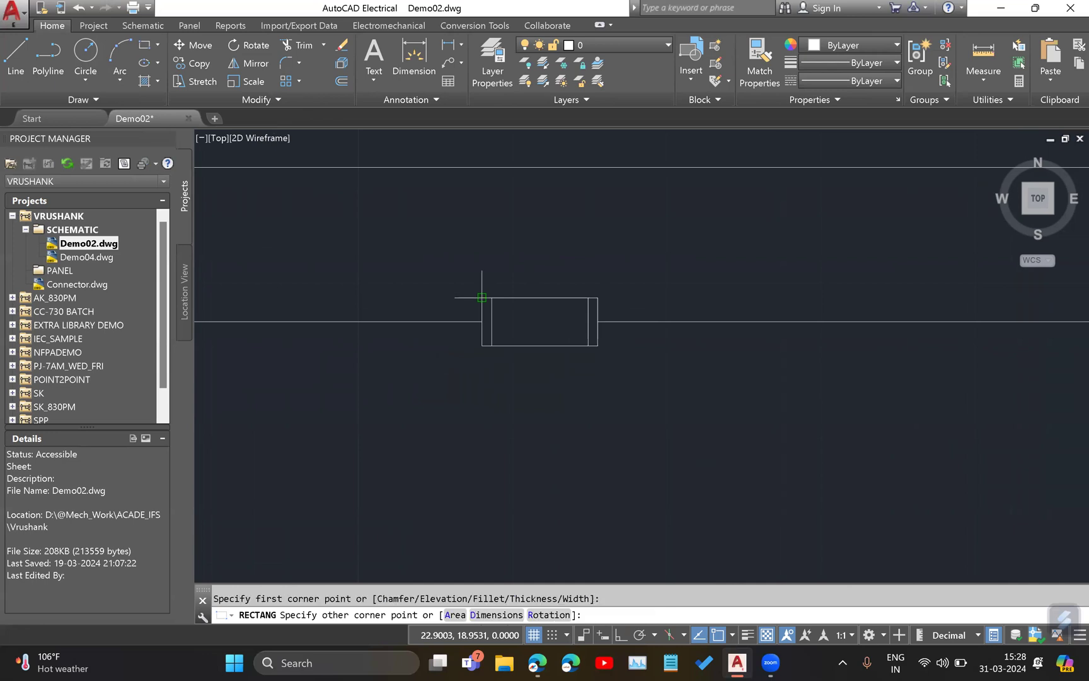
pyautogui.click(597, 345)
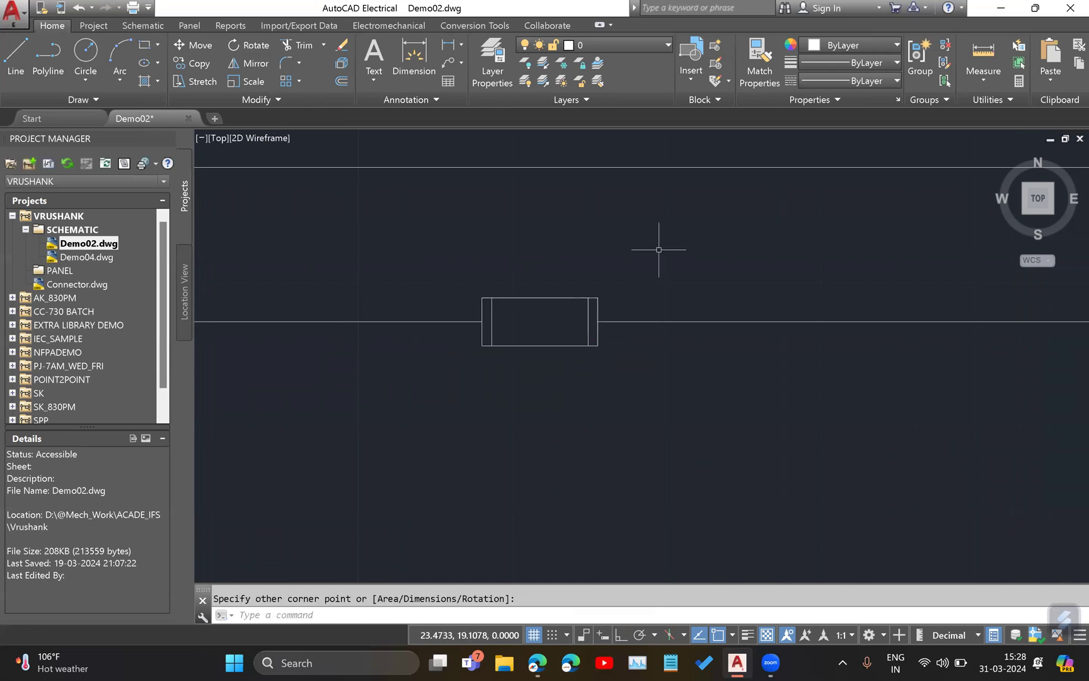
# Move the new rectangle from its center straight down into the empty area just below the fuse symbol.
pyautogui.scroll(2, 512, 293)
pyautogui.moveTo(600, 269); pyautogui.dragTo(515, 270, button='middle')
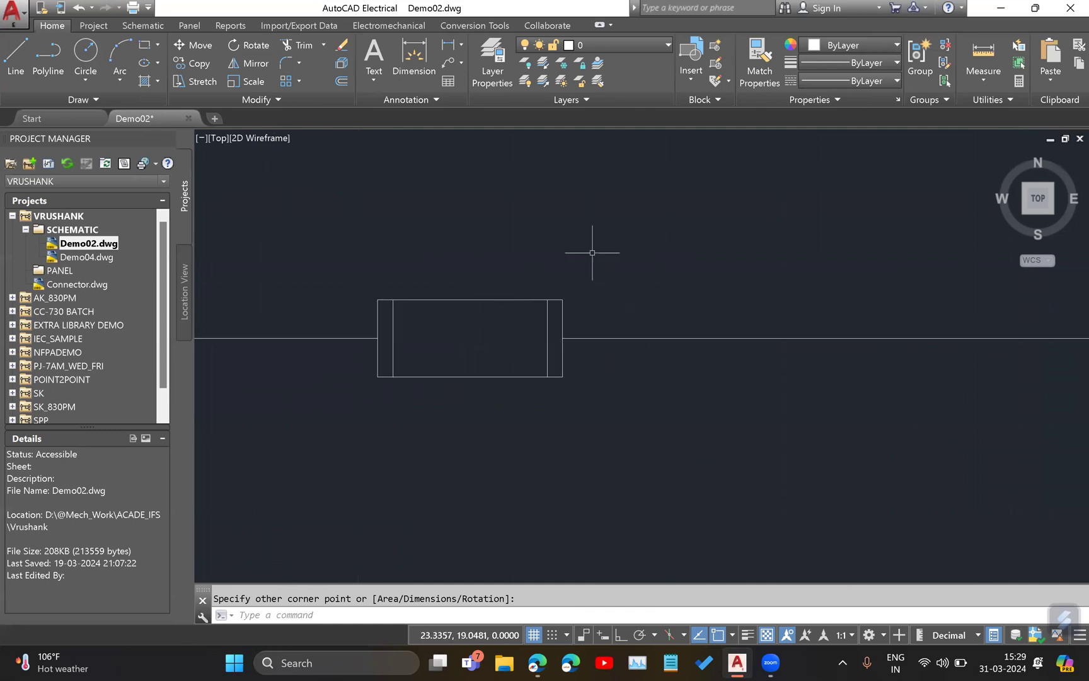
pyautogui.click(433, 300)
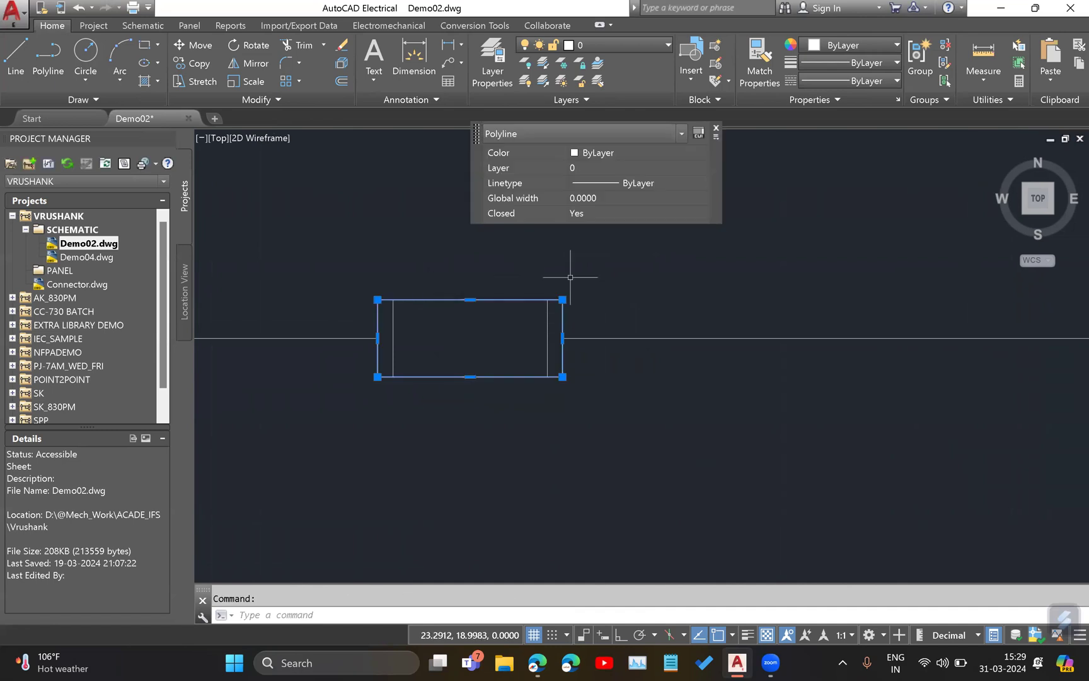
pyautogui.click(186, 45)
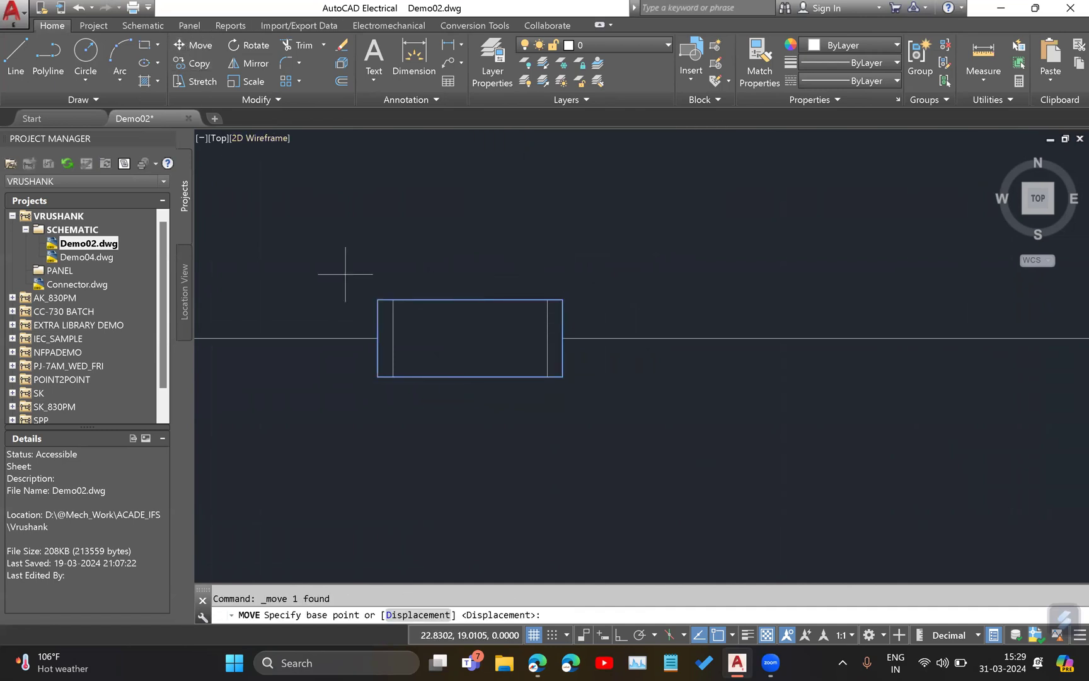
pyautogui.click(469, 338)
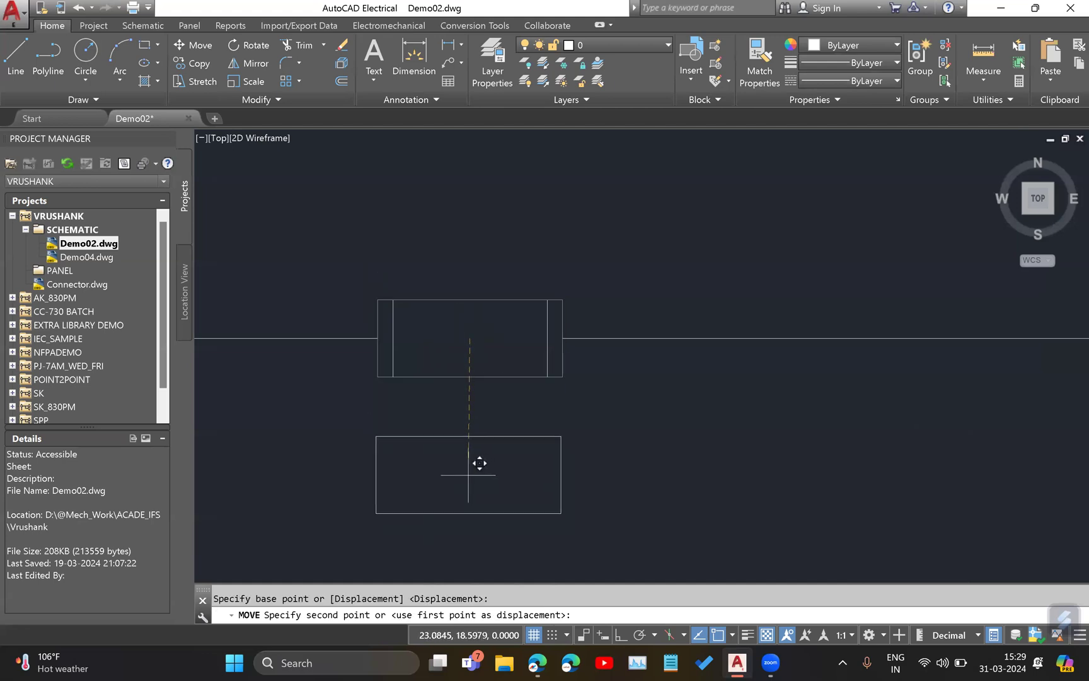
pyautogui.click(468, 474)
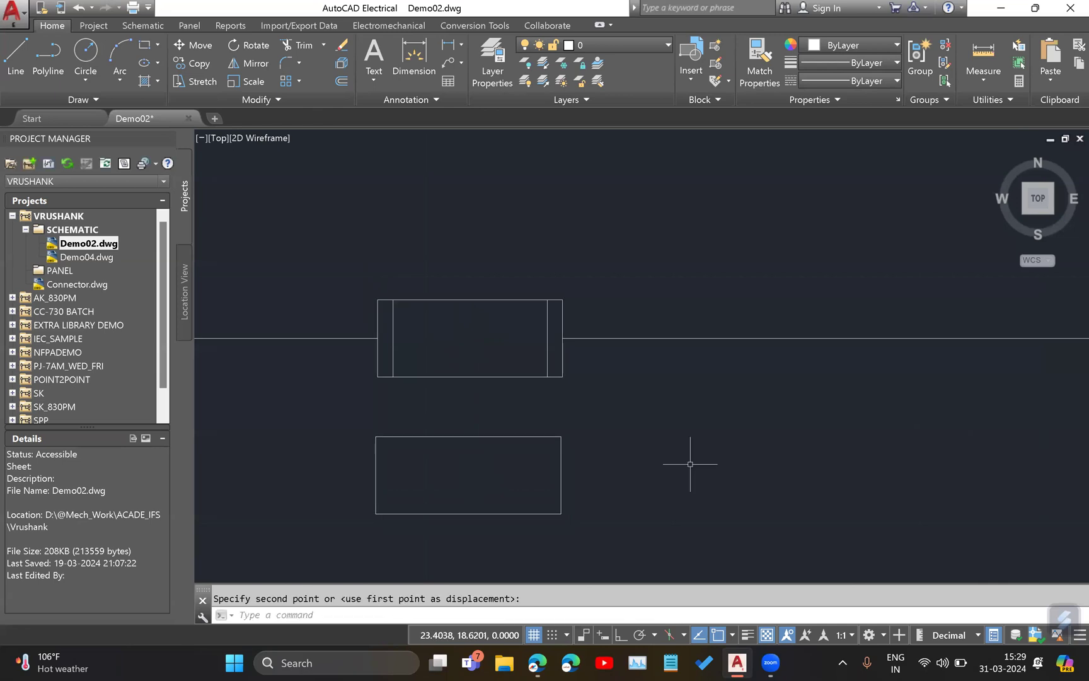
# Check the fuse chart in the browser, and in AutoCAD Electrical draw an Ortho line about 0.35 long rightward from the rectangle's center.
pyautogui.moveTo(557, 405); pyautogui.dragTo(564, 297, button='middle')
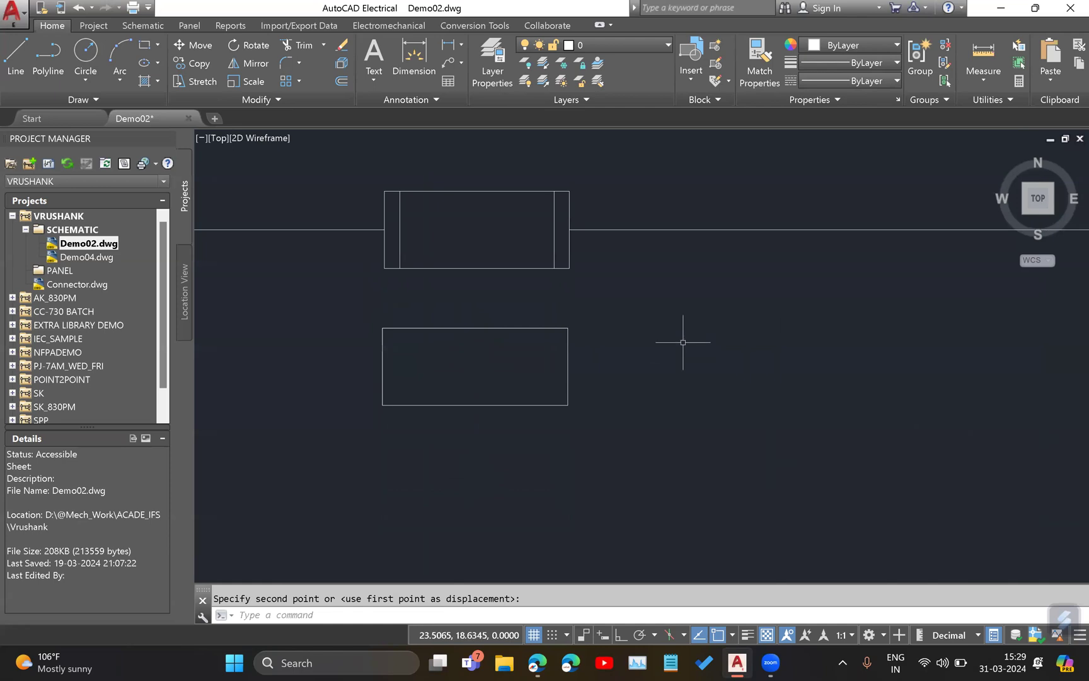
pyautogui.moveTo(674, 336); pyautogui.dragTo(676, 371, button='middle')
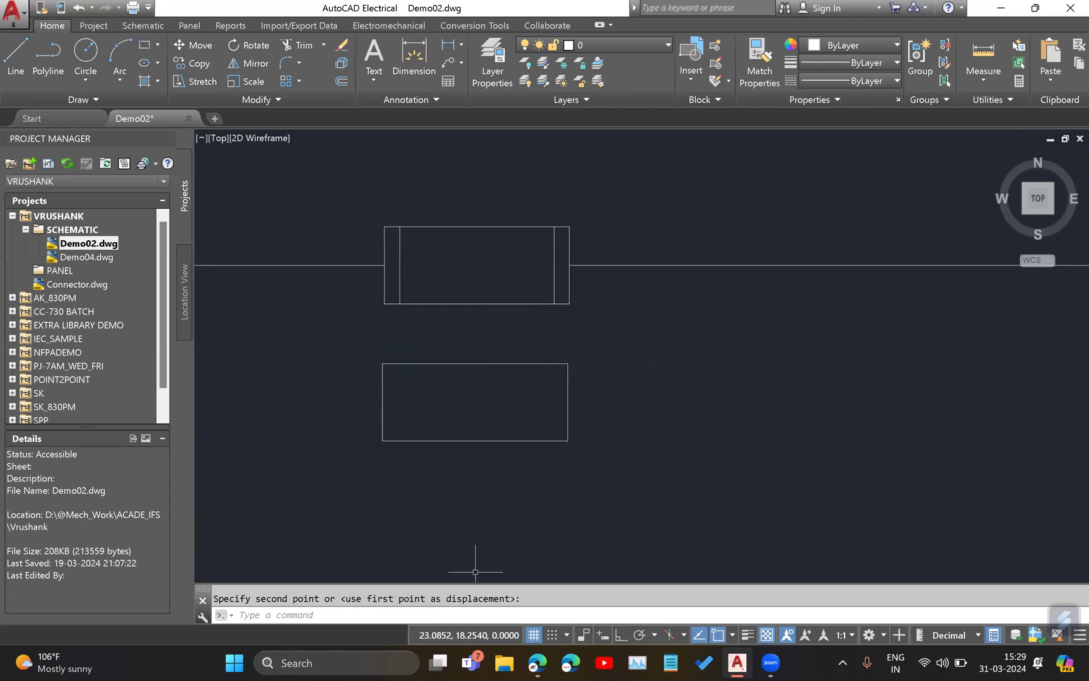
pyautogui.hotkey('alt', 'Tab')
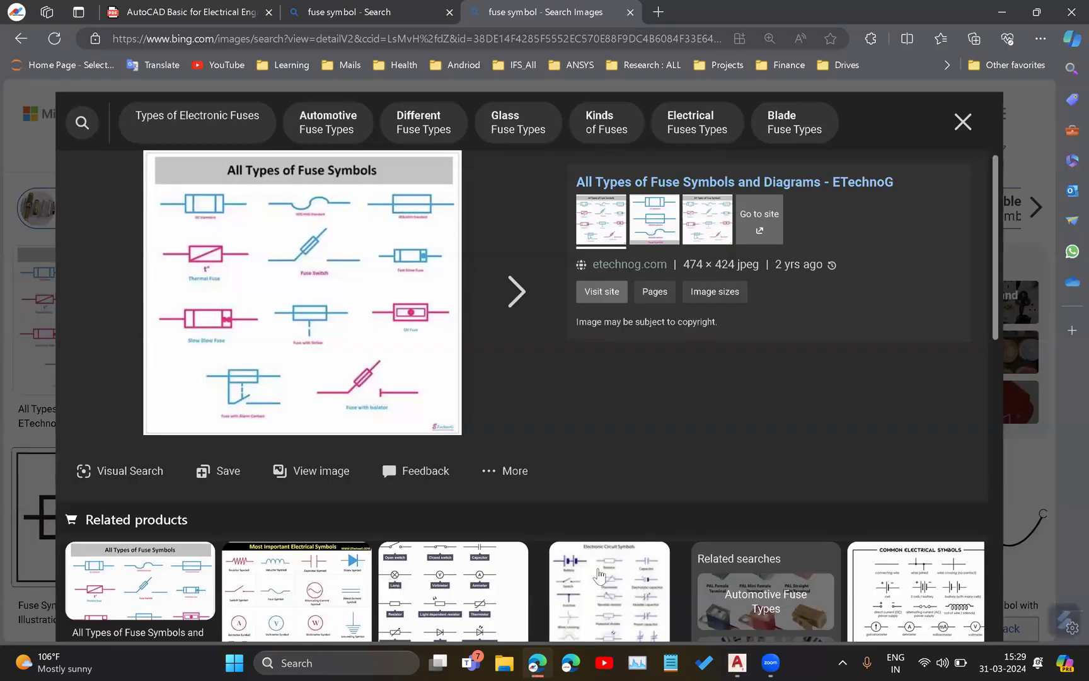
pyautogui.hotkey('alt', 'Tab')
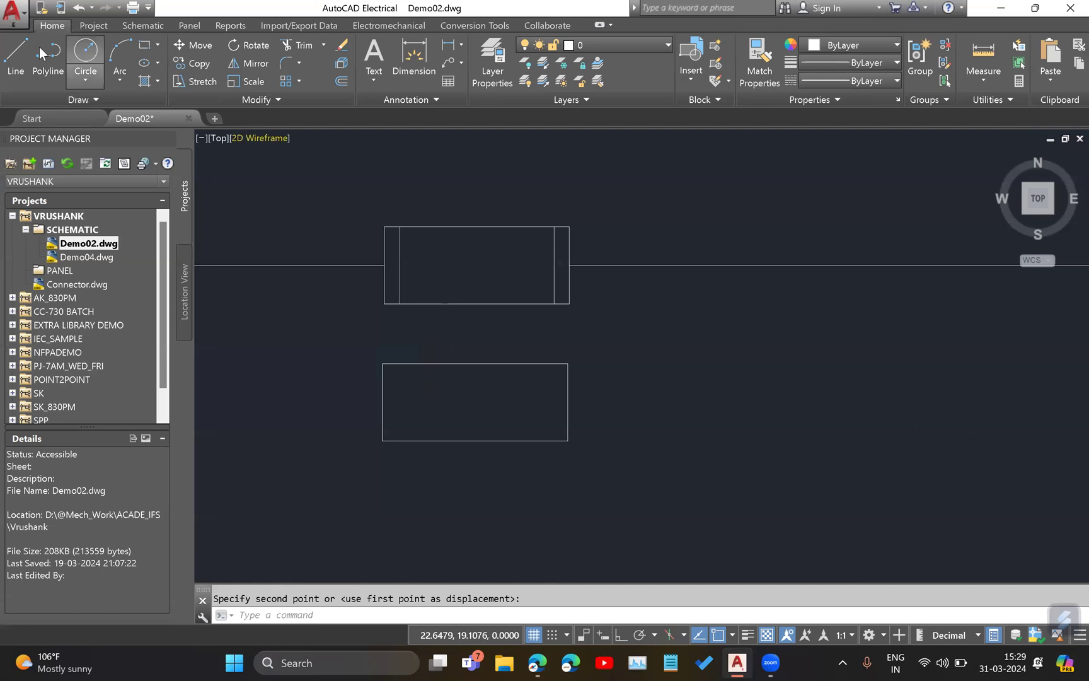
pyautogui.click(16, 61)
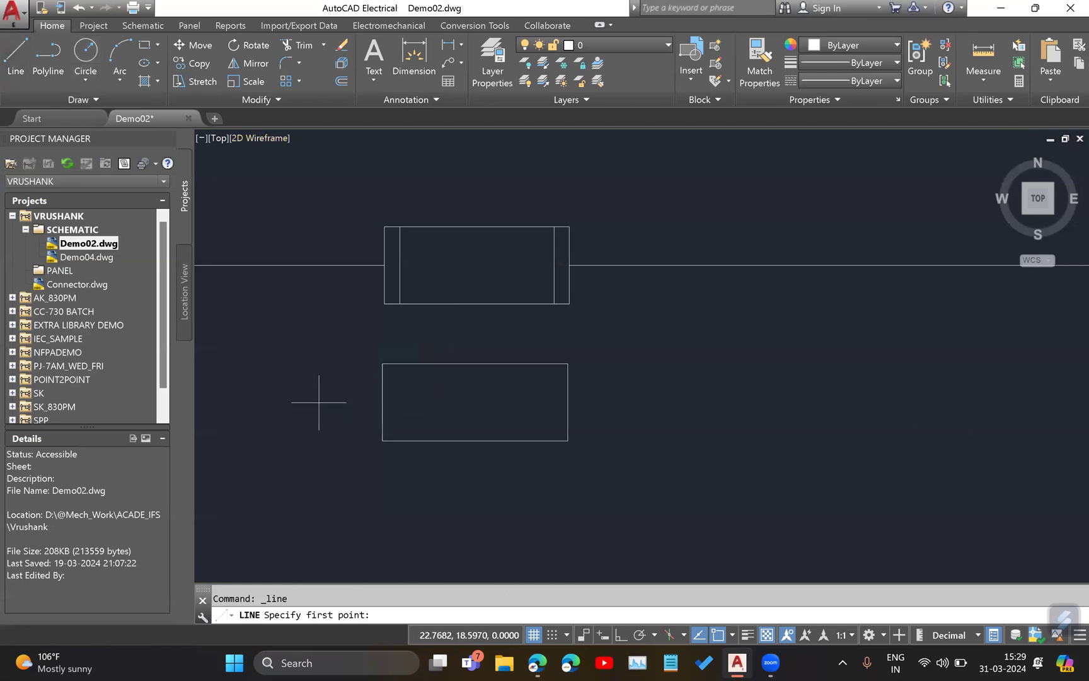
pyautogui.click(474, 402)
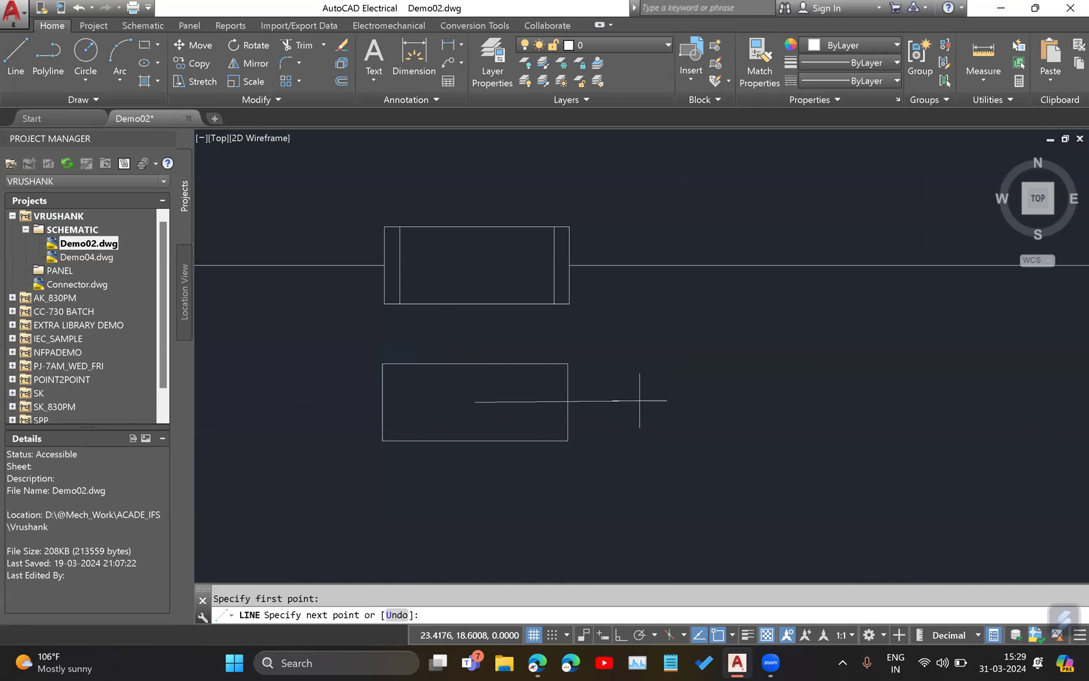
pyautogui.press('F8')
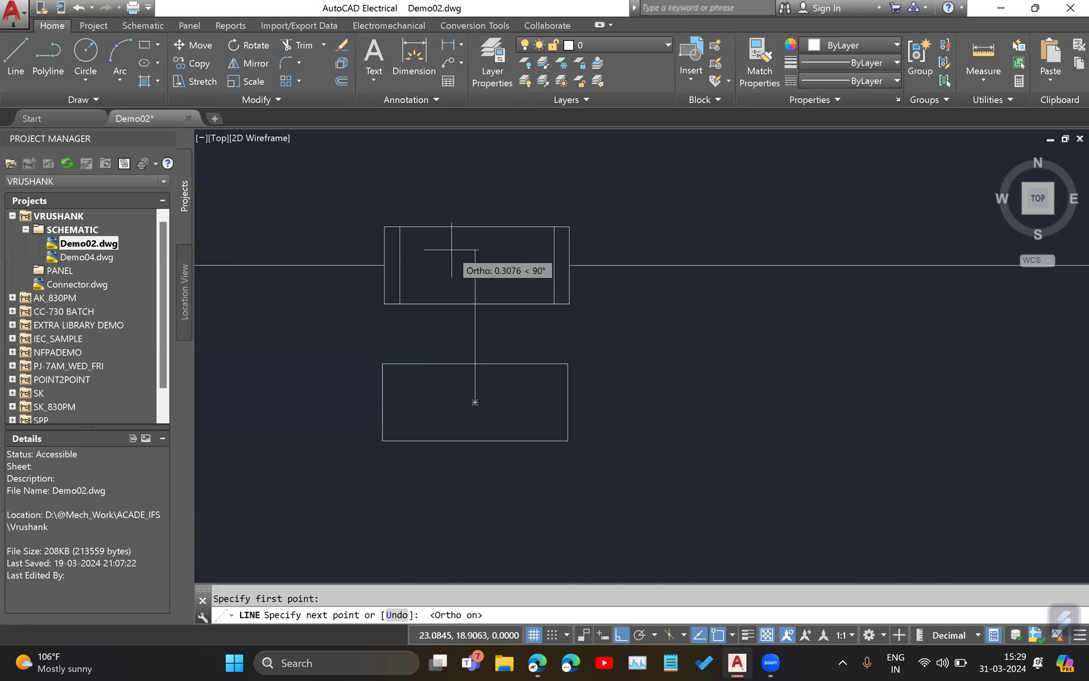
pyautogui.click(646, 397)
pyautogui.rightClick(705, 338)
pyautogui.click(742, 347)
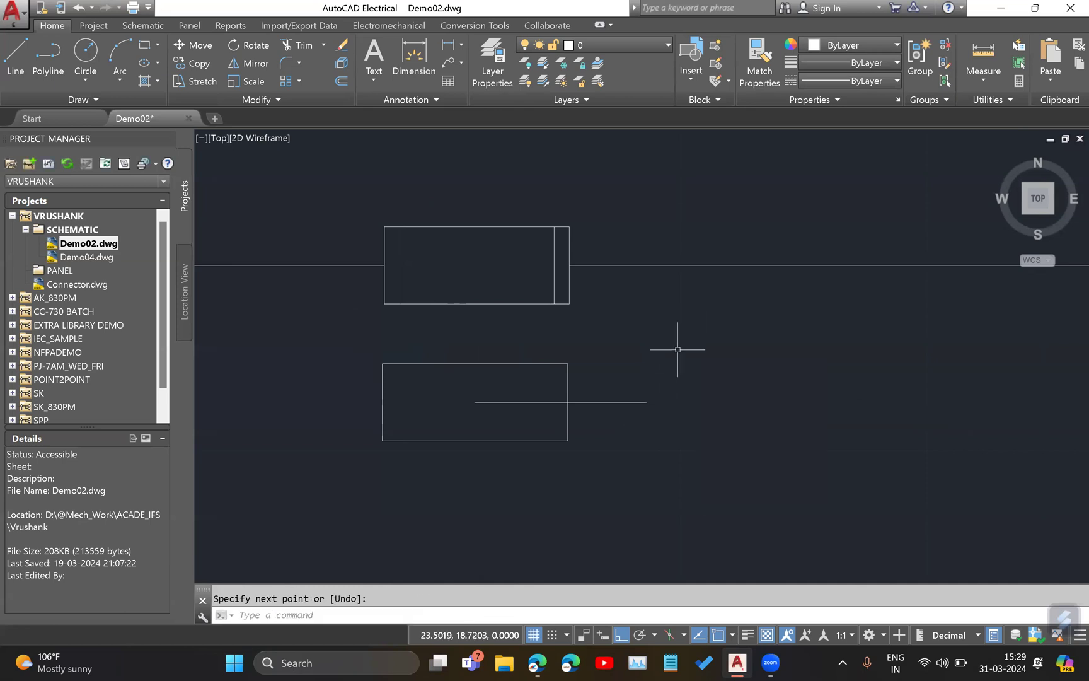
# Try copying the line leftward from its right endpoint to the rectangle's center.
pyautogui.moveTo(627, 355); pyautogui.dragTo(668, 377, button='middle')
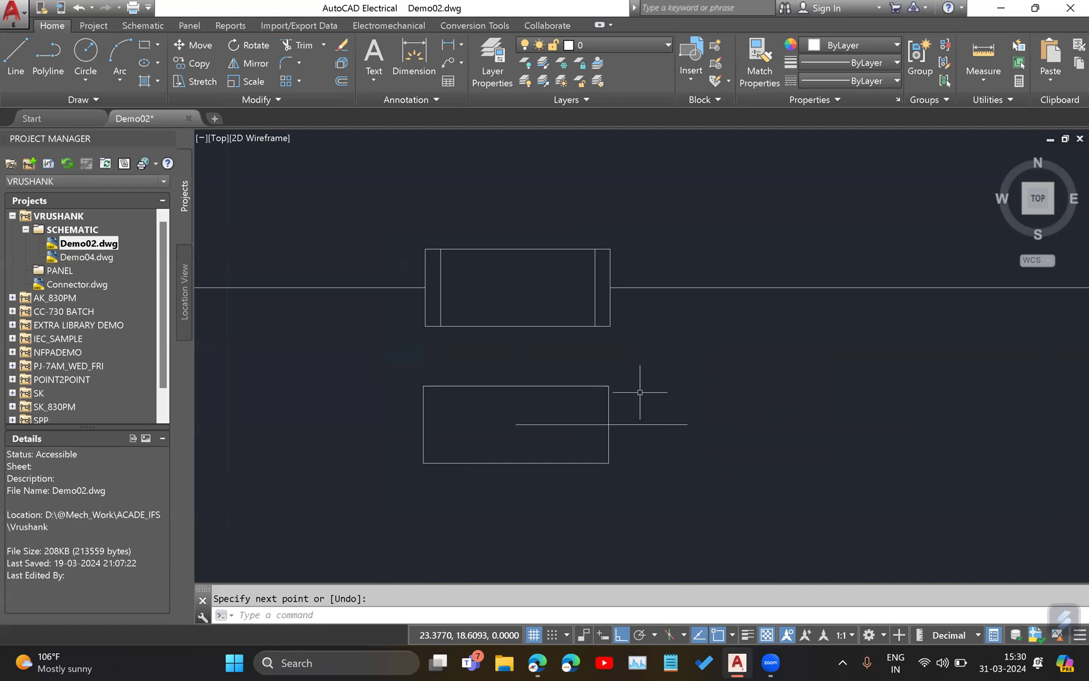
pyautogui.click(687, 422)
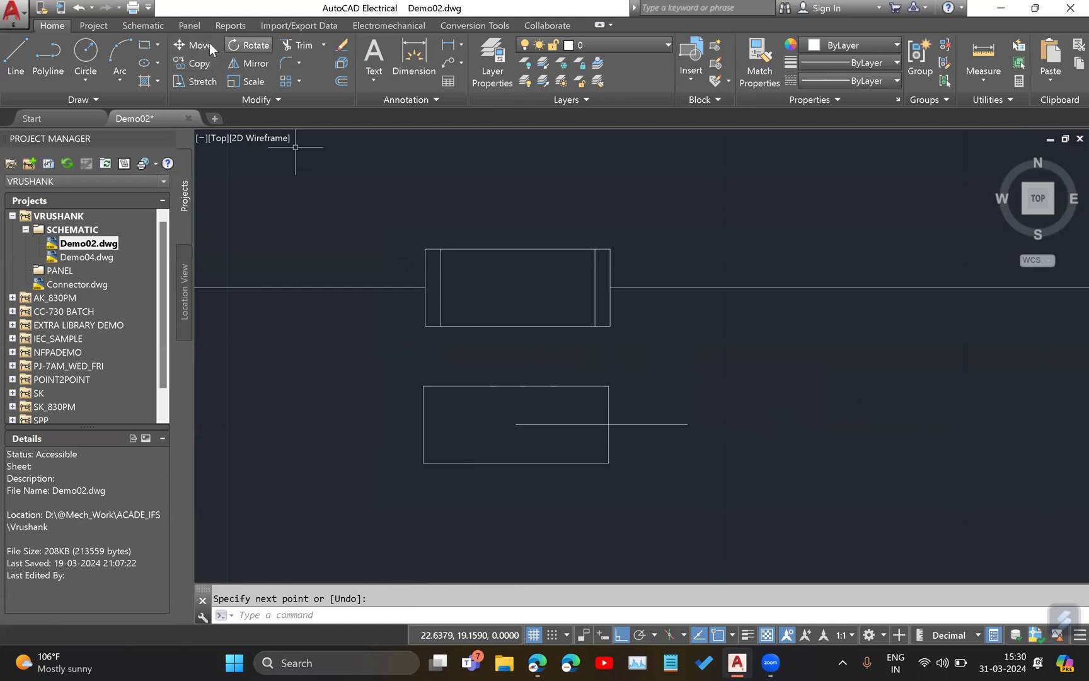
pyautogui.click(196, 61)
pyautogui.click(662, 417)
pyautogui.click(660, 414)
pyautogui.press('Return')
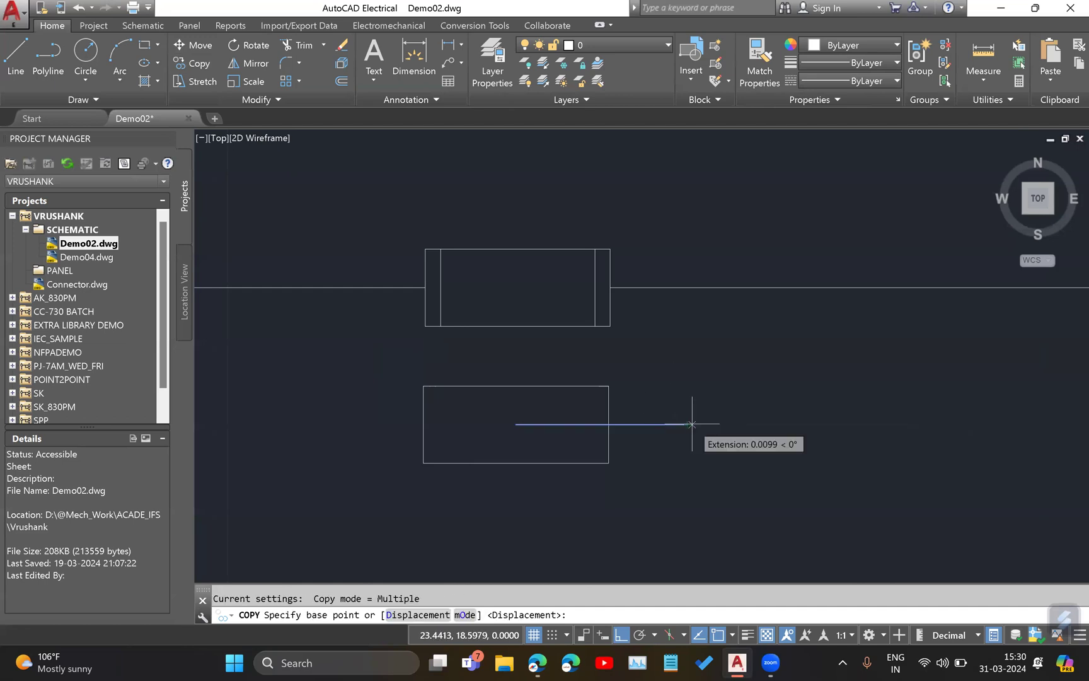
pyautogui.click(624, 426)
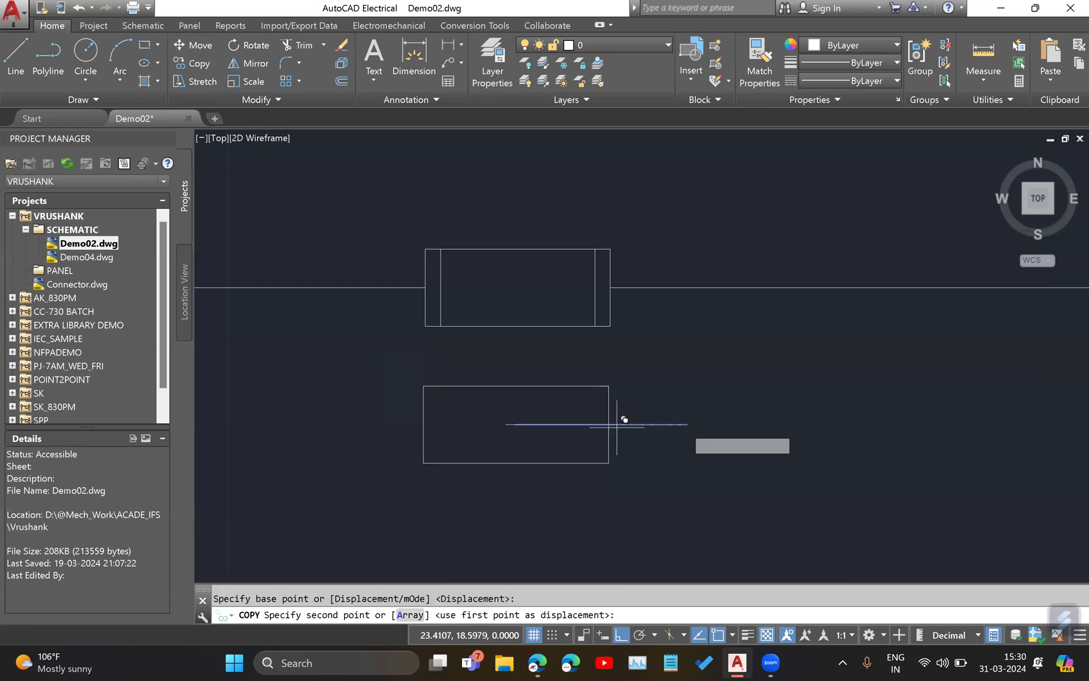
pyautogui.click(523, 415)
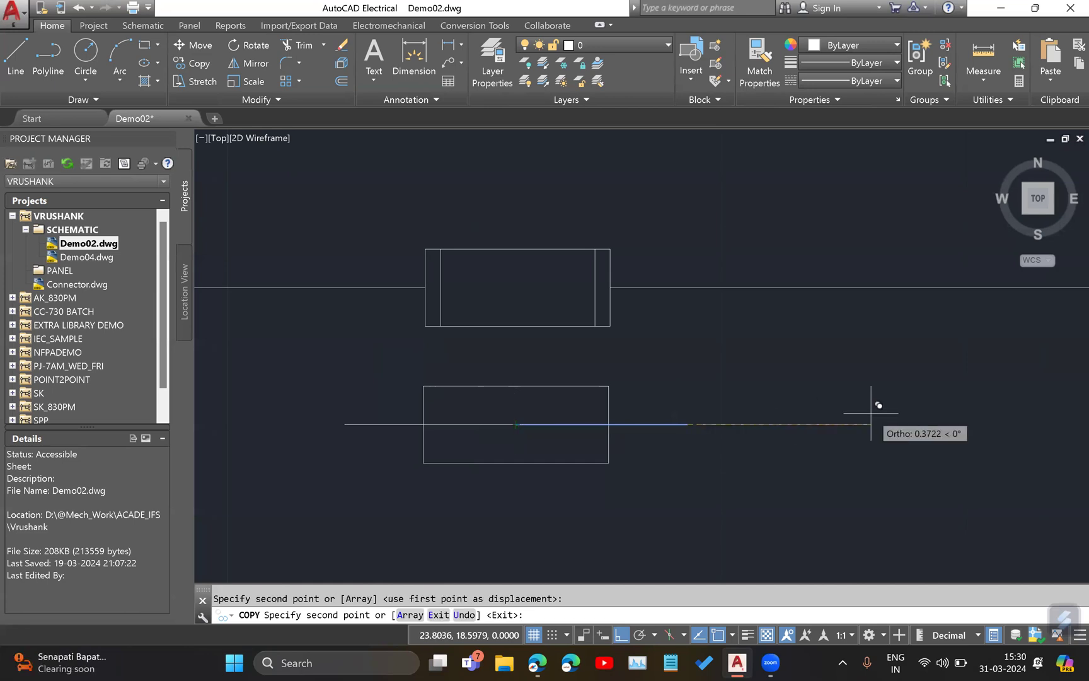
pyautogui.press('Escape')
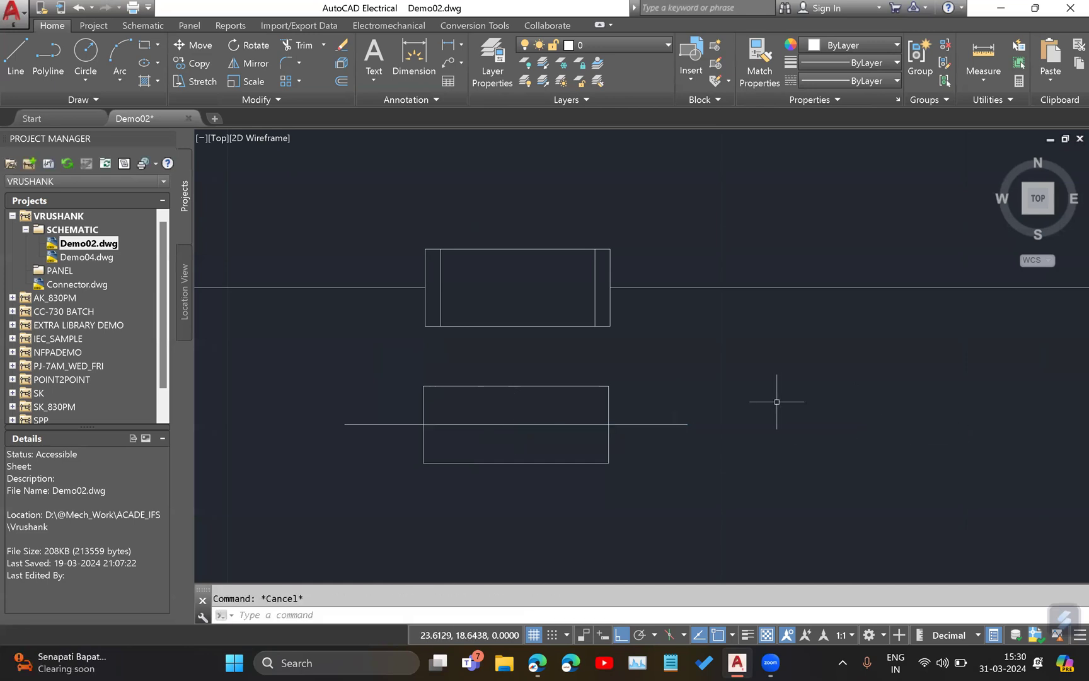
pyautogui.hotkey('ctrl', 'z')
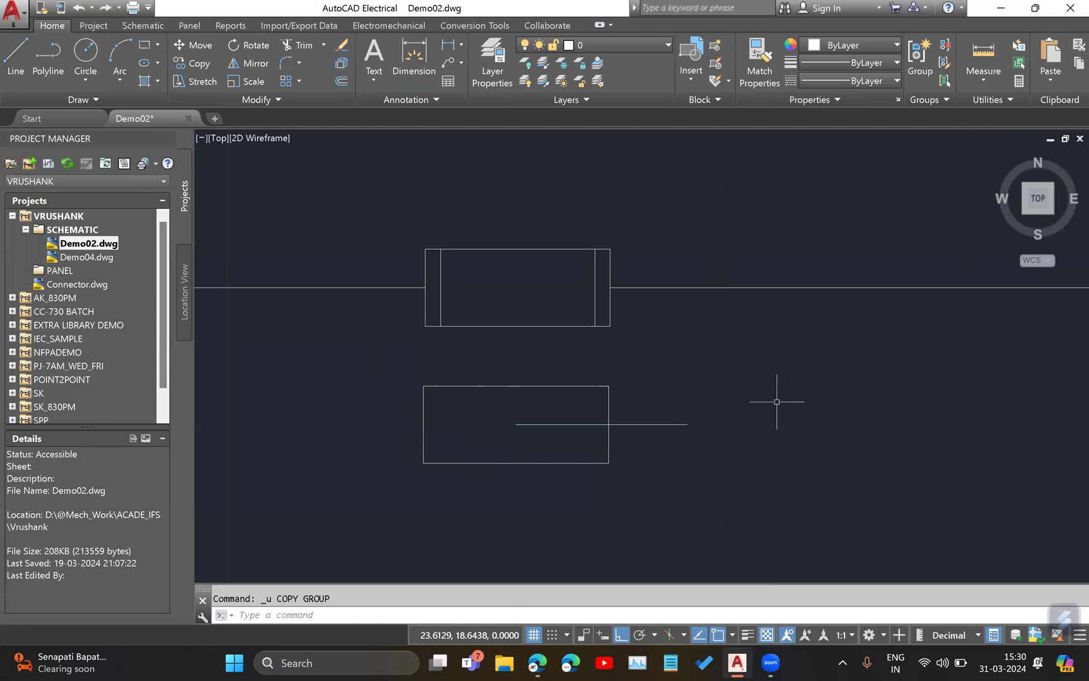
# Mirror the line about the vertical axis through the rectangle's center, keeping the source line.
pyautogui.click(245, 63)
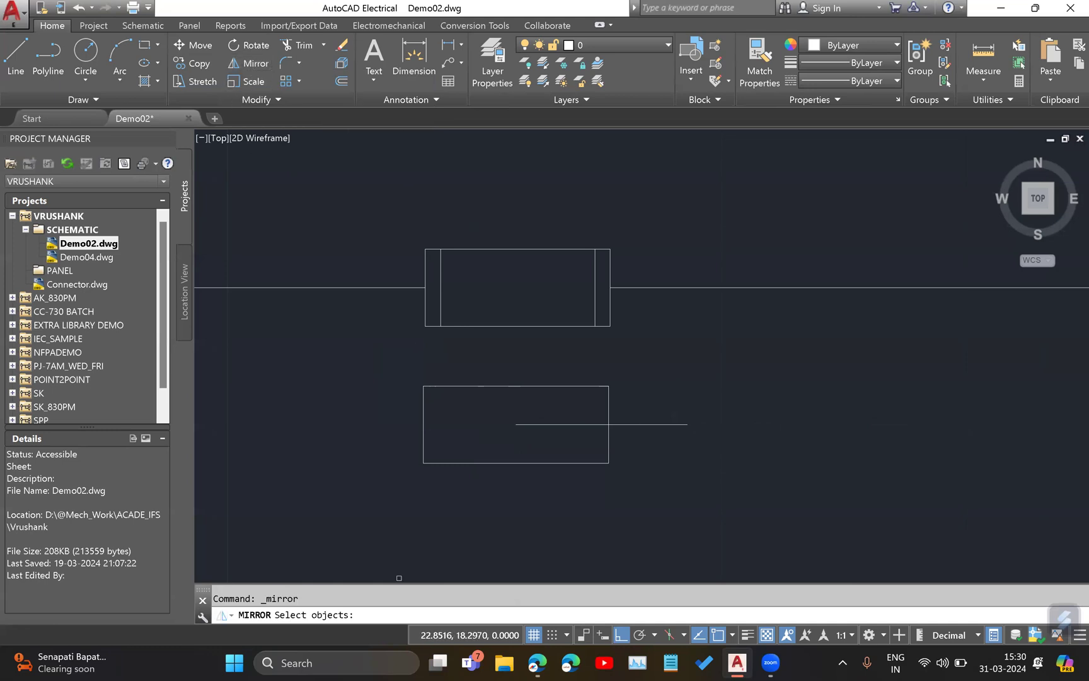
pyautogui.click(667, 425)
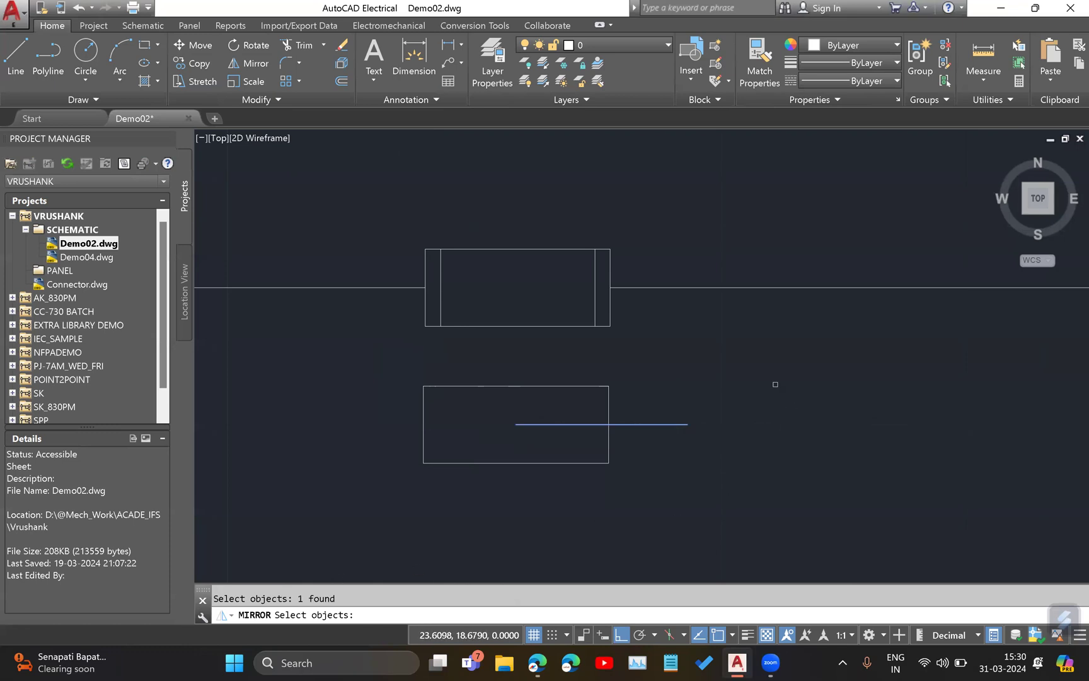
pyautogui.press('Return')
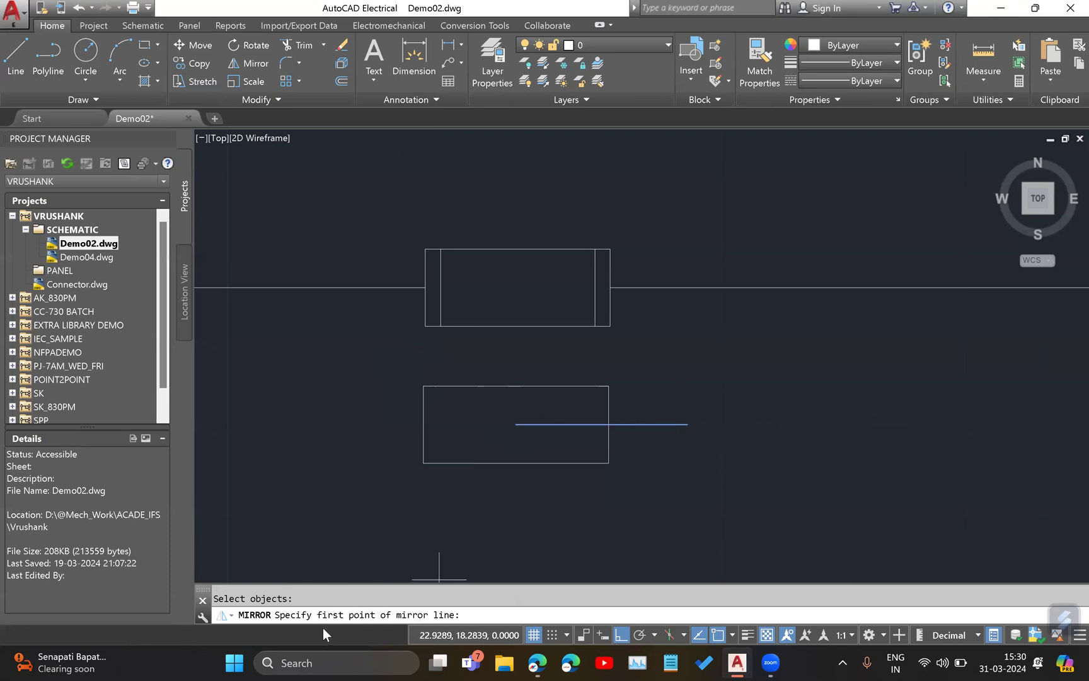
pyautogui.click(516, 424)
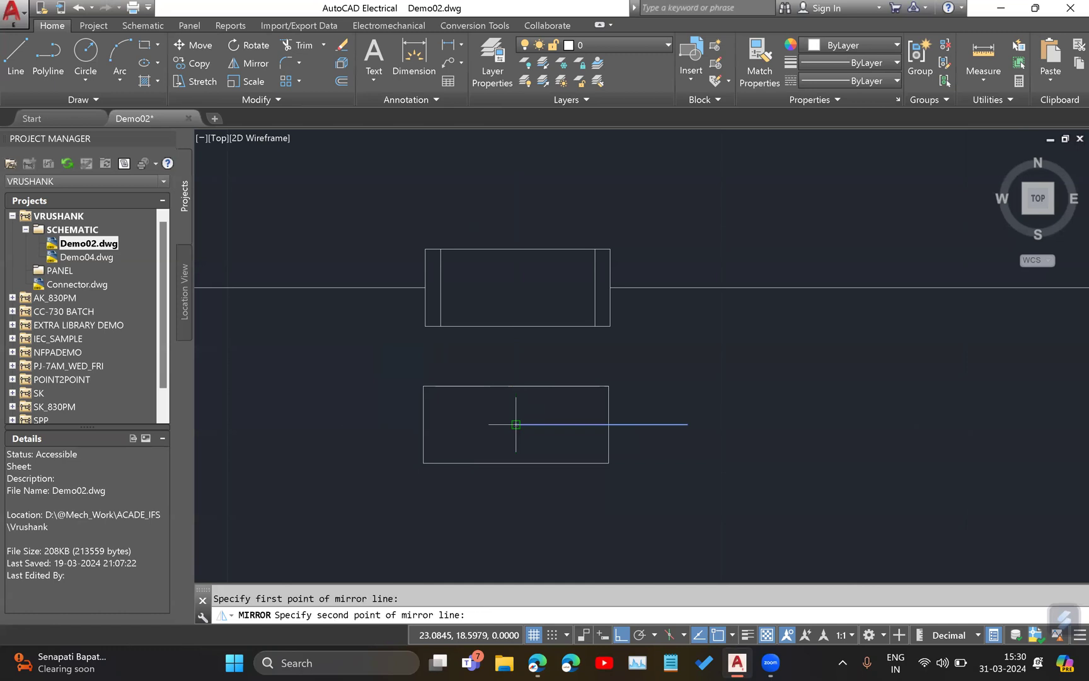
pyautogui.click(516, 463)
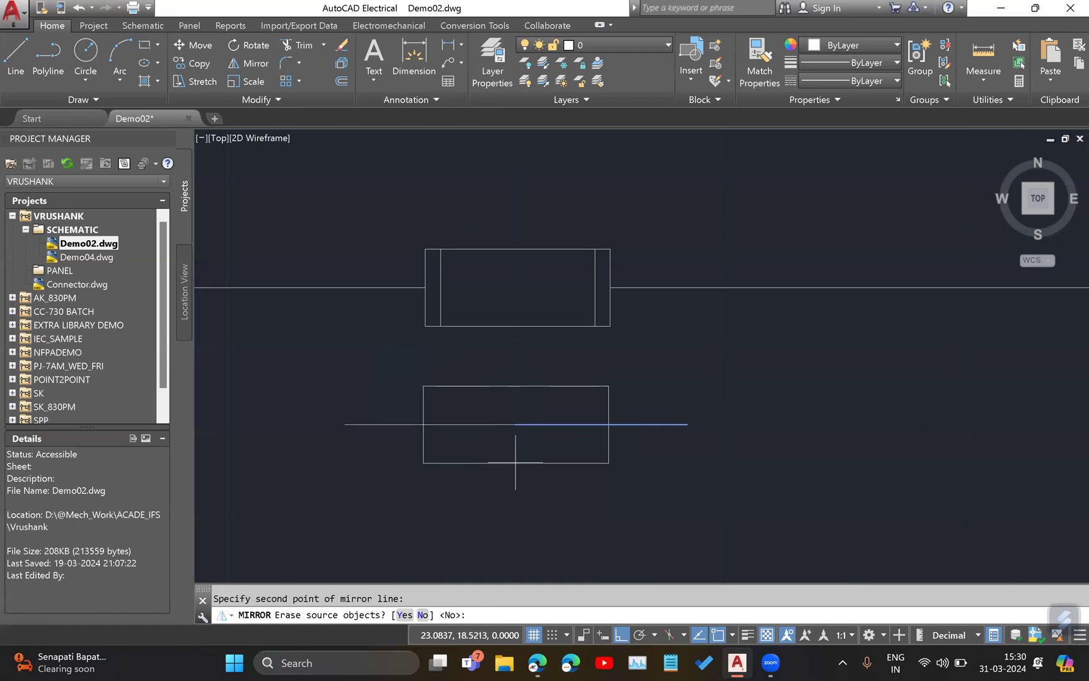
pyautogui.rightClick(770, 462)
pyautogui.click(794, 475)
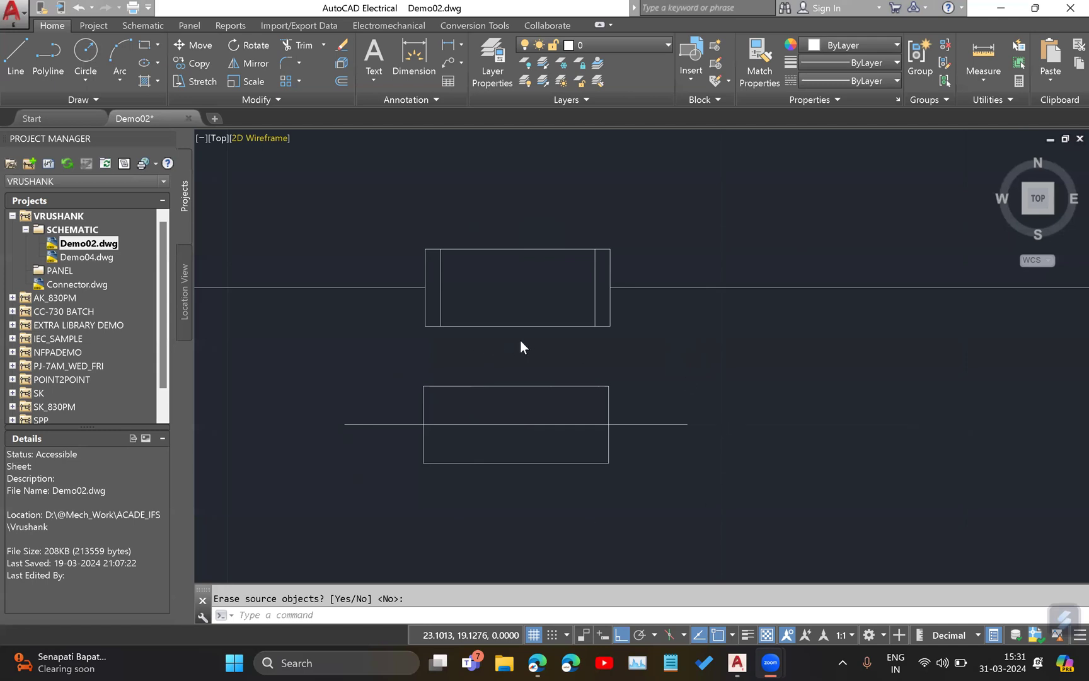
# Start the Symbol Builder and look through the existing symbol names, leaving the name as <Unnamed>.
pyautogui.click(145, 26)
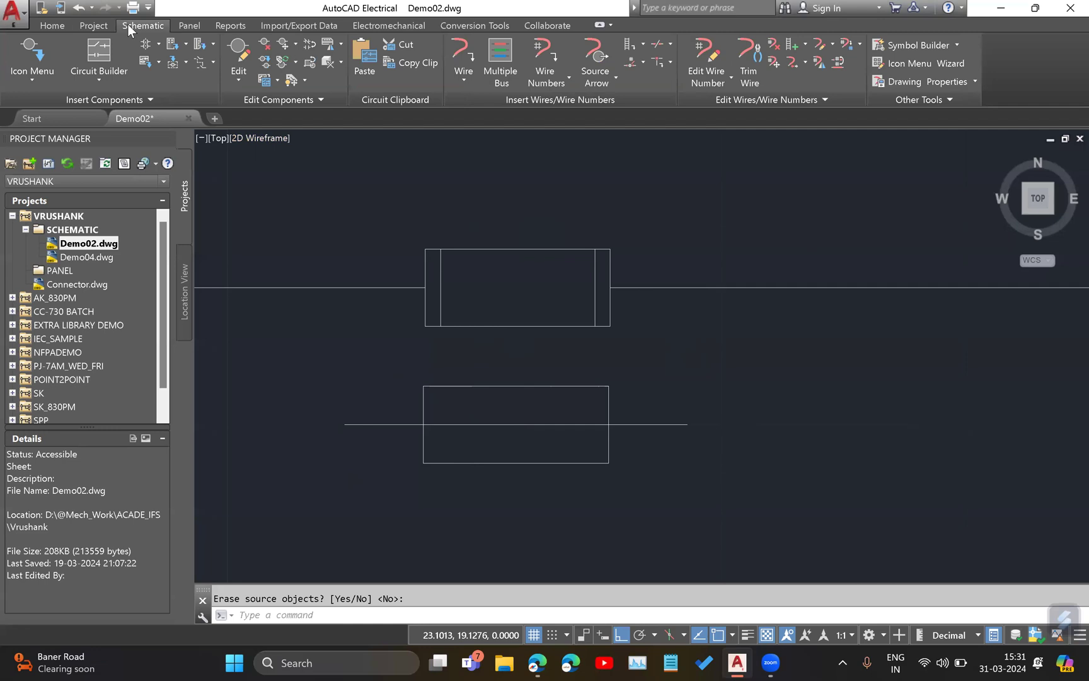
pyautogui.click(909, 45)
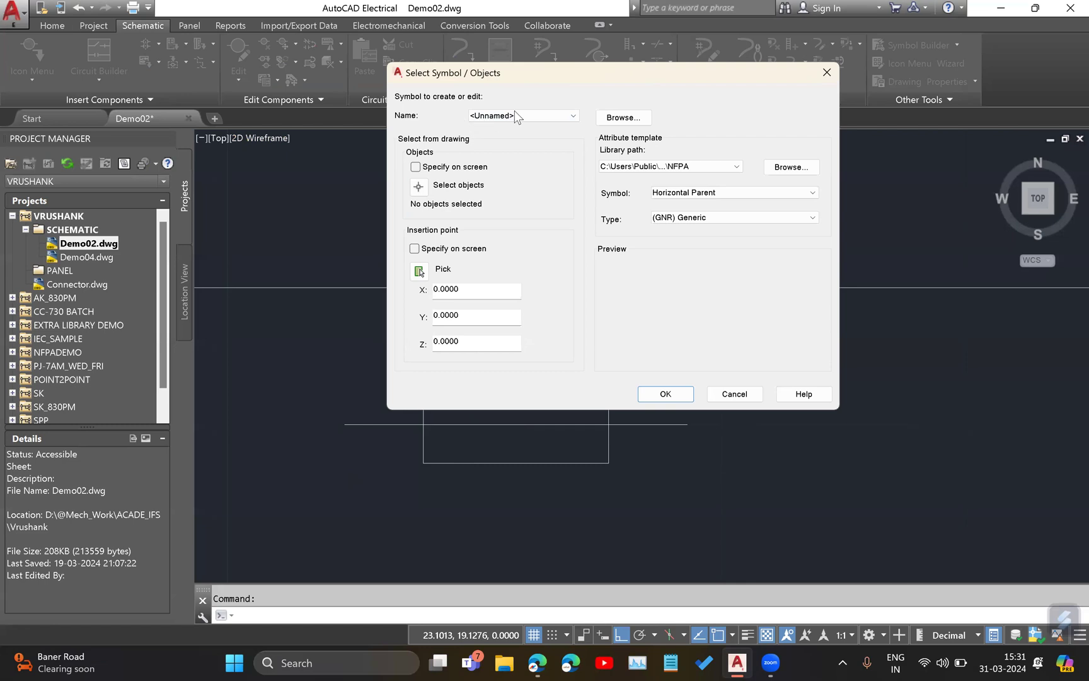
pyautogui.click(539, 115)
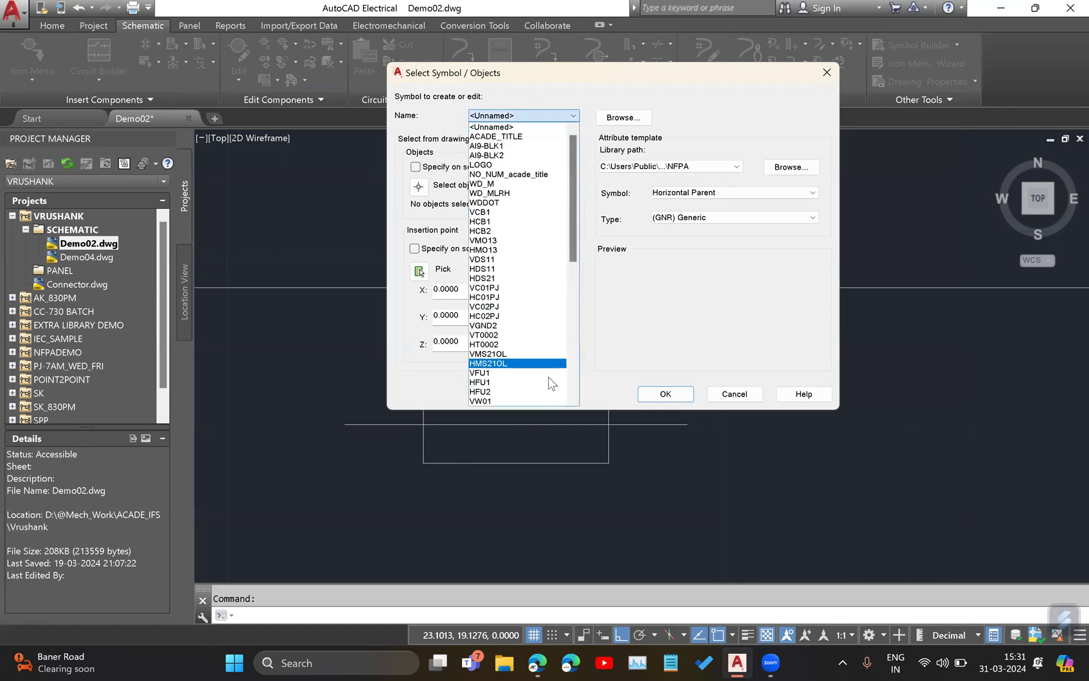
pyautogui.scroll(-10, 543, 366)
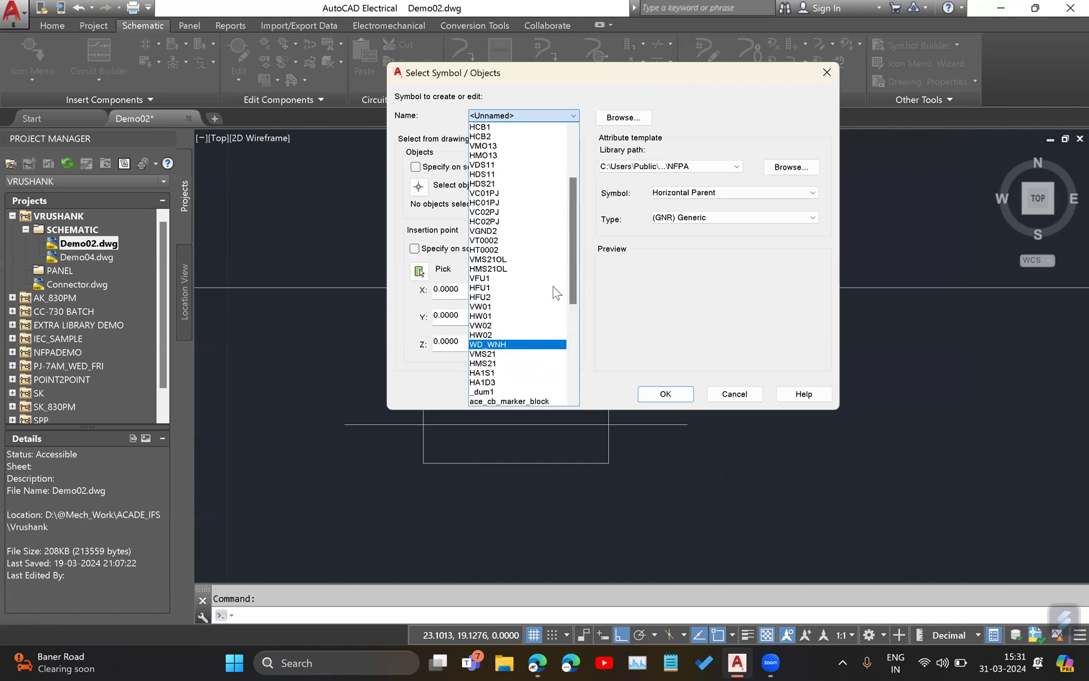
pyautogui.scroll(10, 554, 286)
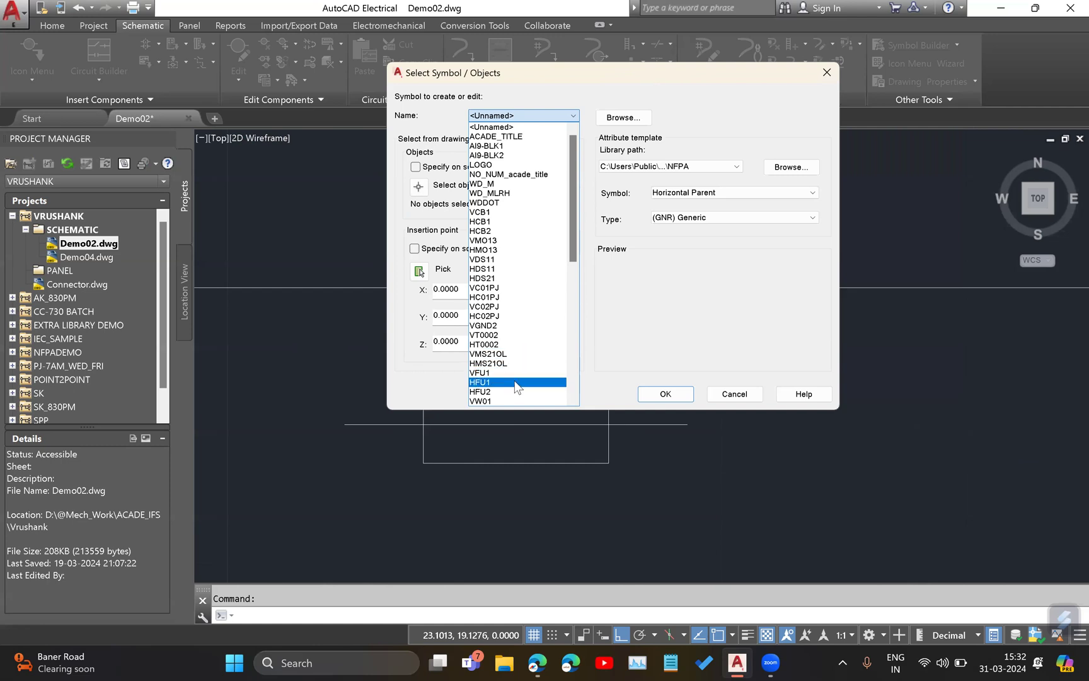
pyautogui.scroll(-4, 513, 380)
pyautogui.scroll(-6, 526, 364)
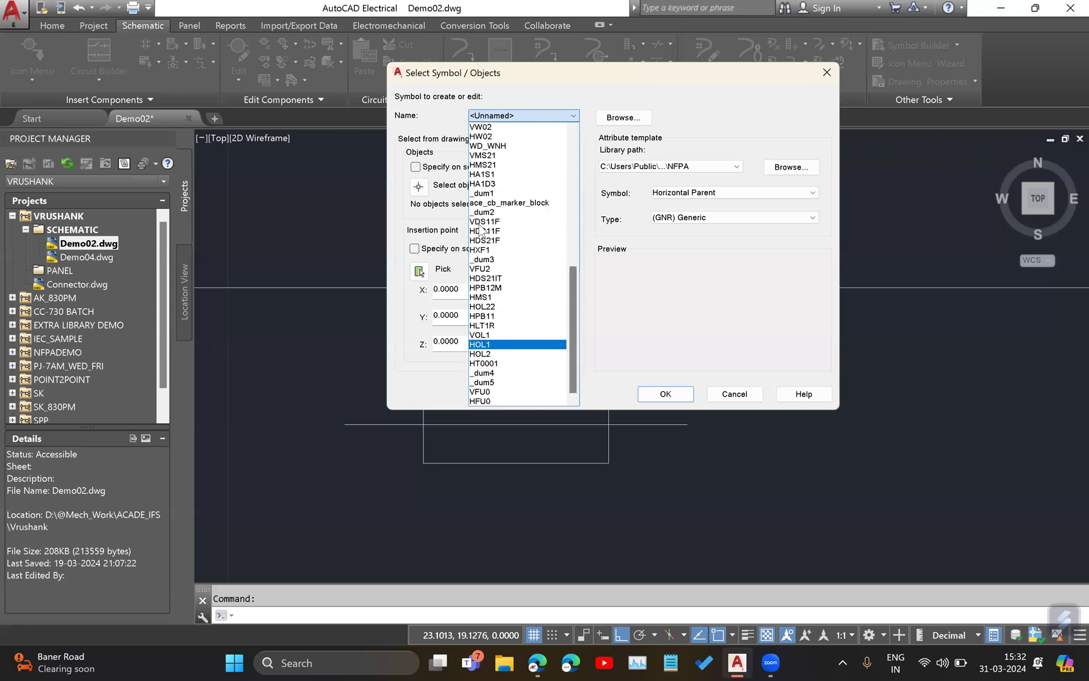
pyautogui.click(587, 91)
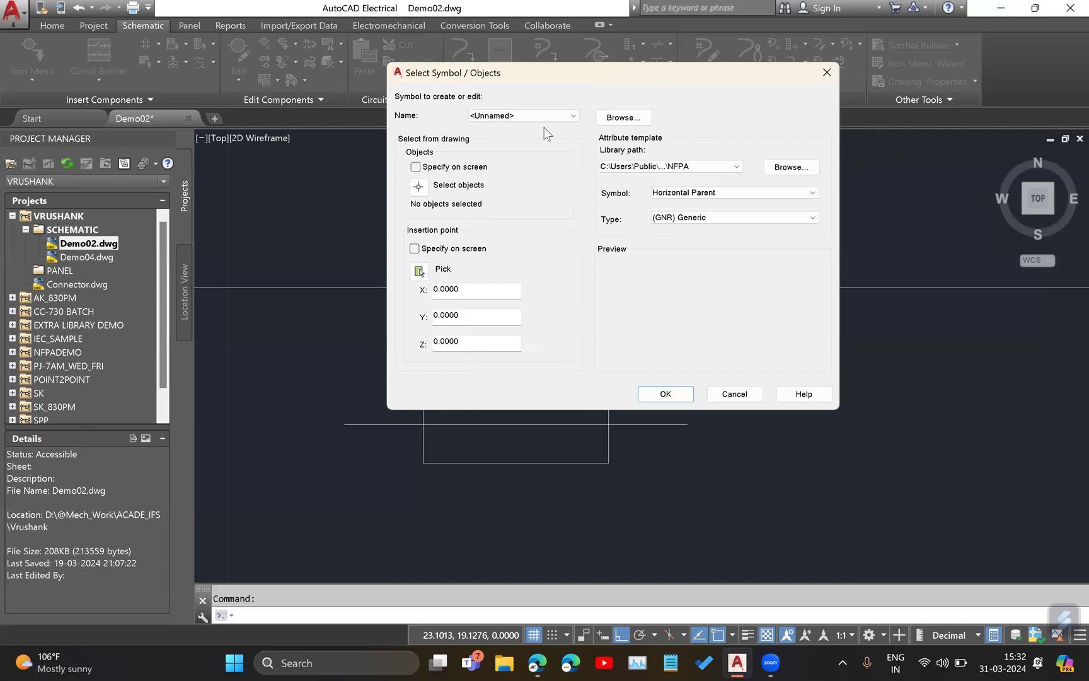
# Look at the NFPA library drawings offered as a symbol source, and shift the Select Symbol / Objects dialog off the new fuse.
pyautogui.click(614, 119)
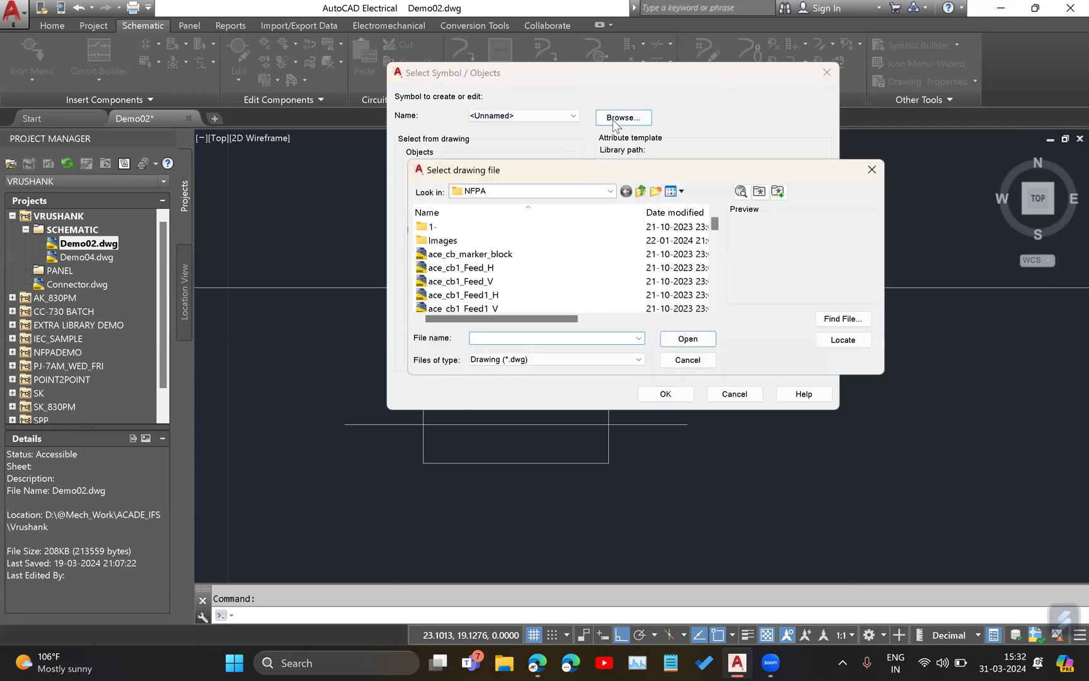
pyautogui.click(872, 170)
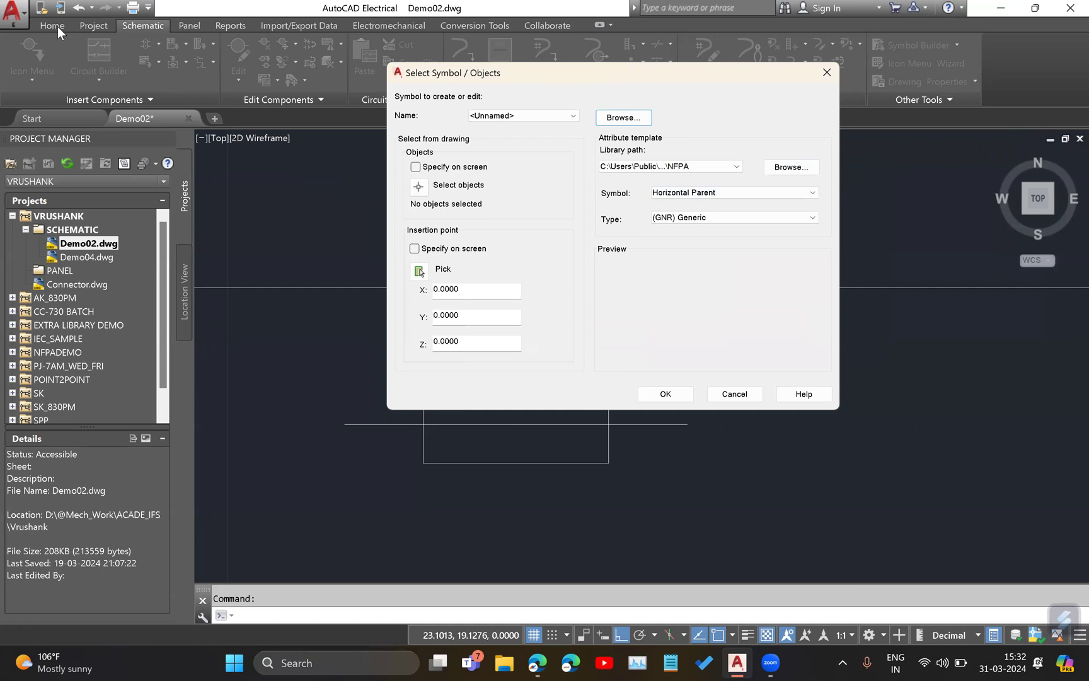
pyautogui.click(623, 118)
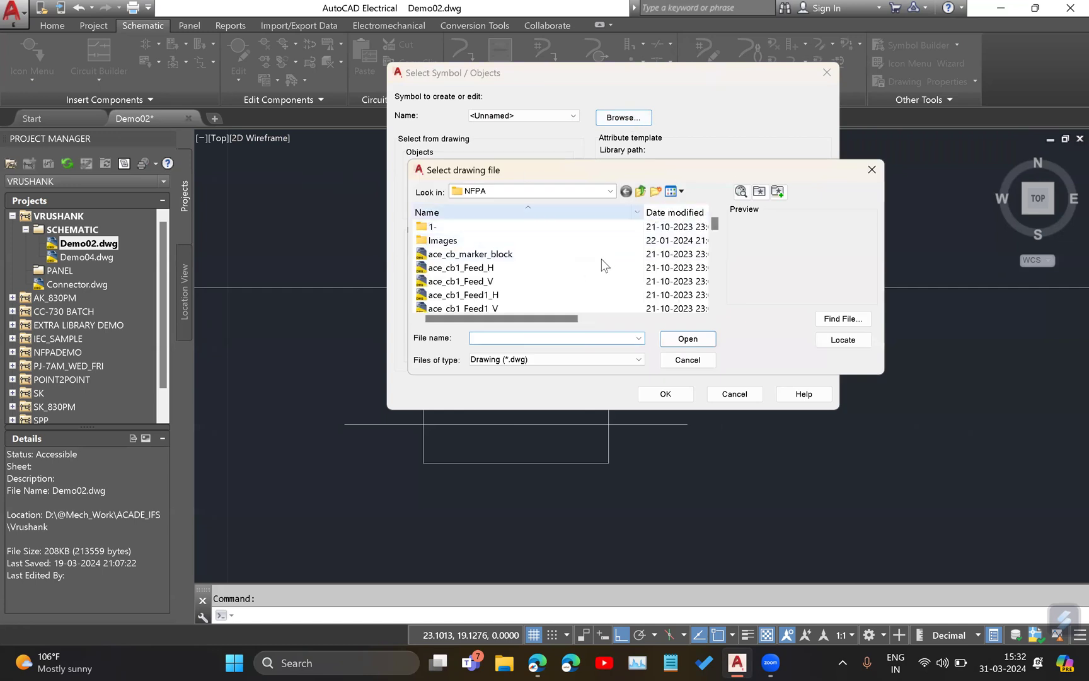
pyautogui.click(872, 175)
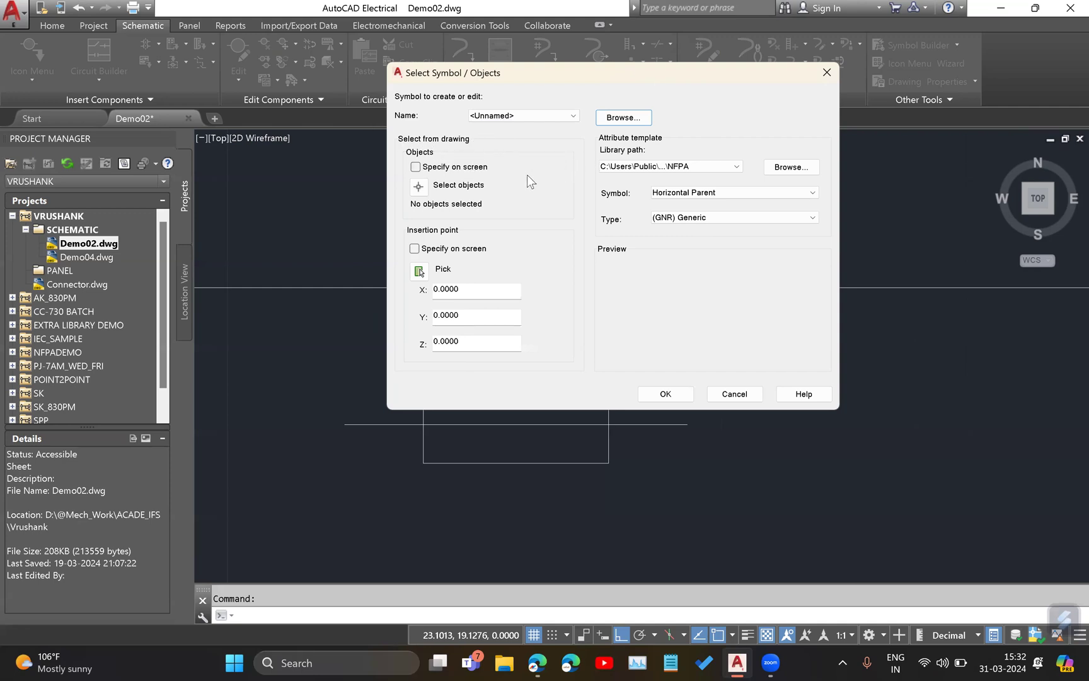
pyautogui.click(529, 116)
pyautogui.click(525, 116)
pyautogui.click(565, 118)
pyautogui.moveTo(622, 74); pyautogui.dragTo(741, 77)
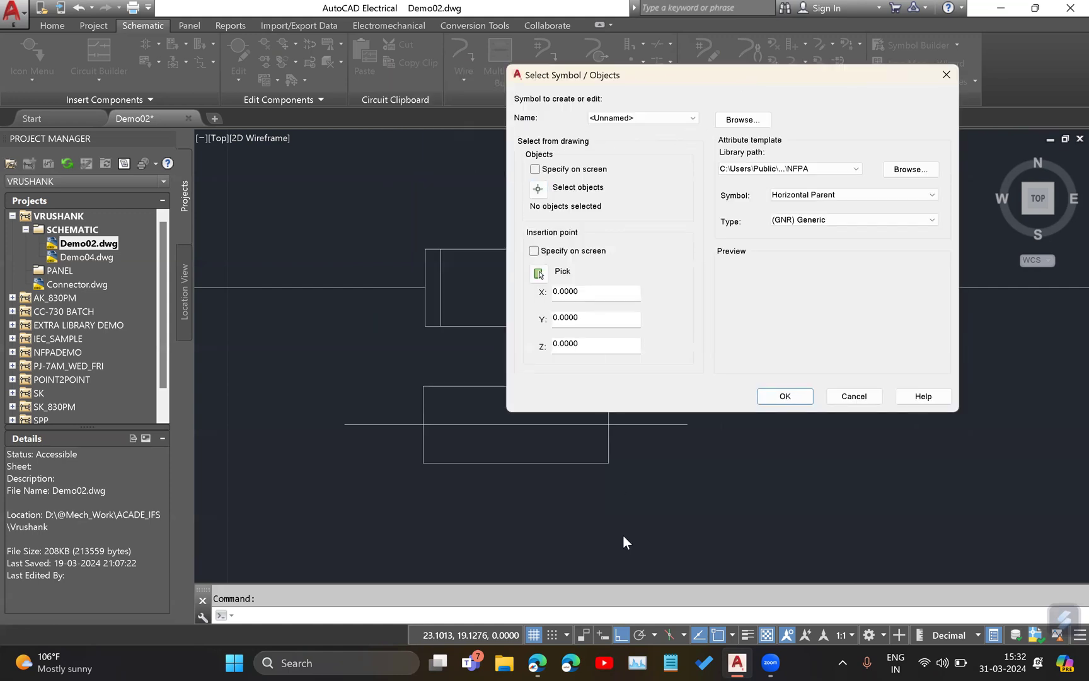
pyautogui.moveTo(553, 110); pyautogui.dragTo(570, 112)
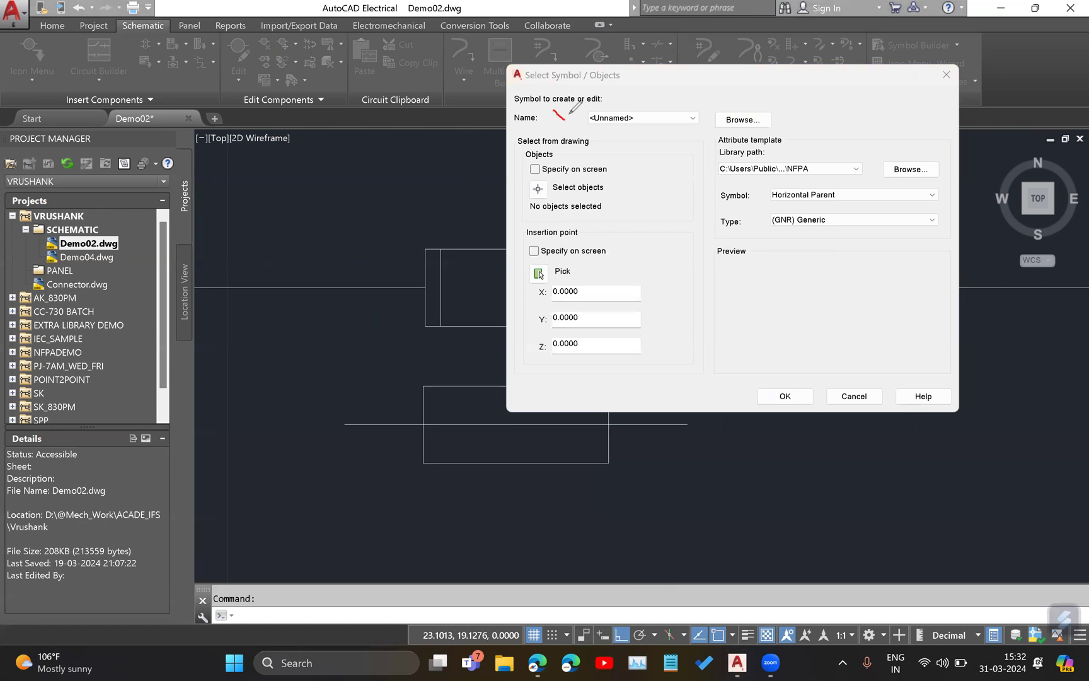
pyautogui.moveTo(718, 100); pyautogui.dragTo(739, 97)
pyautogui.moveTo(526, 132)
pyautogui.mouseDown()
pyautogui.moveTo(501, 160)
pyautogui.moveTo(480, 341)
pyautogui.mouseUp()
pyautogui.moveTo(508, 384)
pyautogui.mouseDown()
pyautogui.moveTo(731, 373)
pyautogui.moveTo(669, 158)
pyautogui.moveTo(549, 115)
pyautogui.moveTo(515, 125)
pyautogui.mouseUp()
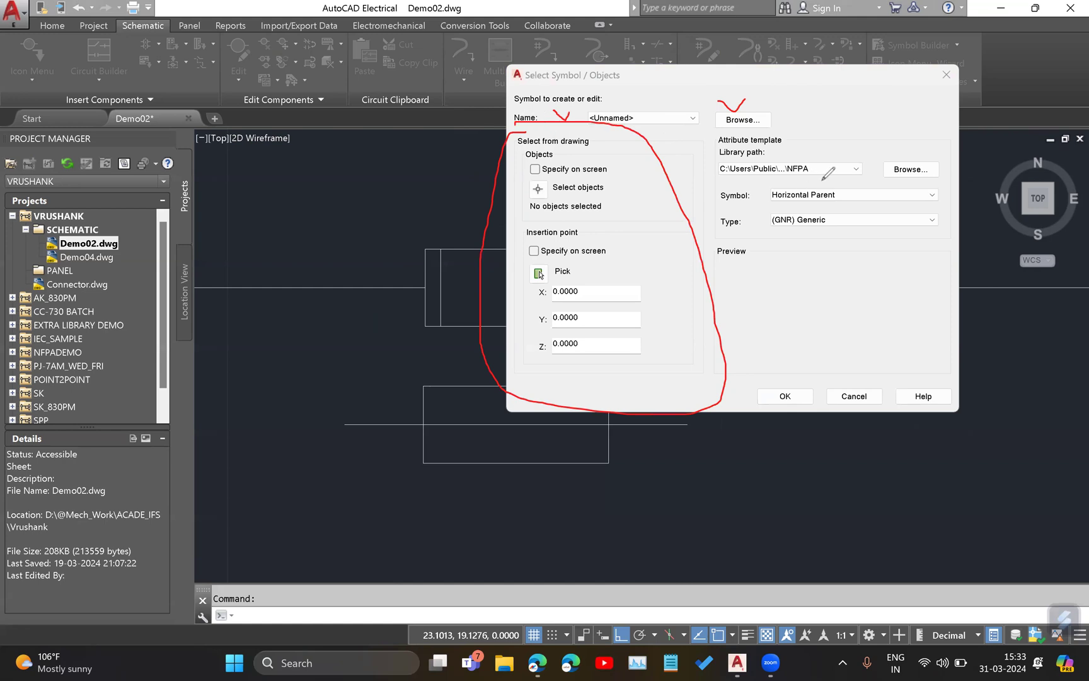
pyautogui.moveTo(466, 361)
pyautogui.mouseDown()
pyautogui.moveTo(334, 362)
pyautogui.moveTo(330, 491)
pyautogui.mouseUp()
pyautogui.moveTo(416, 496)
pyautogui.mouseDown()
pyautogui.moveTo(750, 388)
pyautogui.moveTo(470, 378)
pyautogui.moveTo(414, 358)
pyautogui.mouseUp()
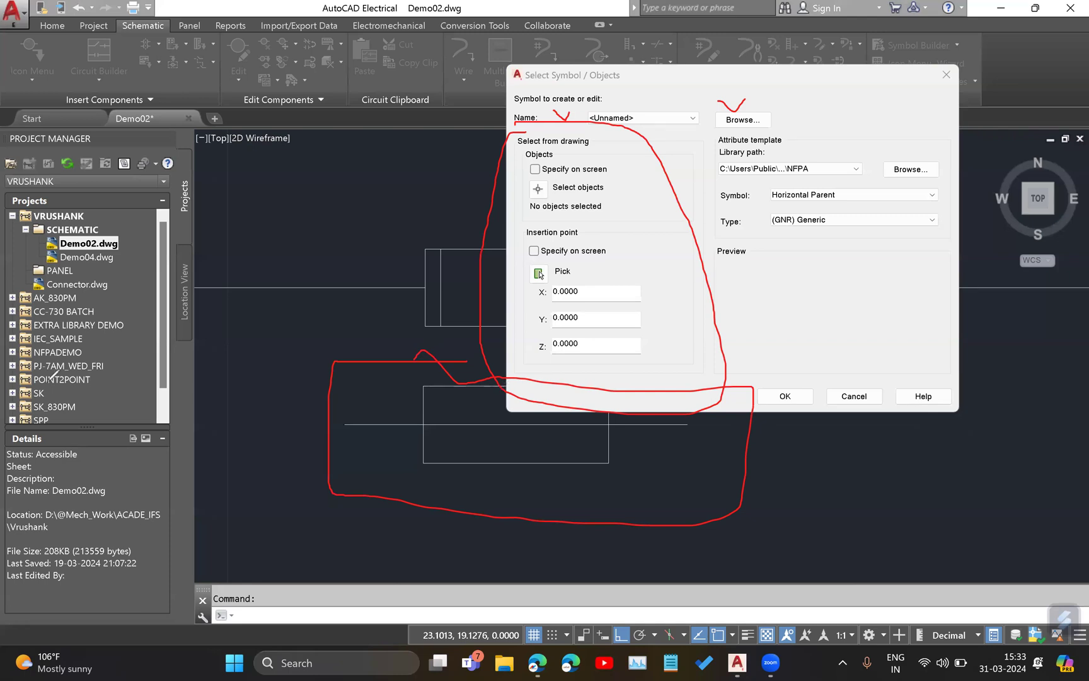
pyautogui.press('Delete')
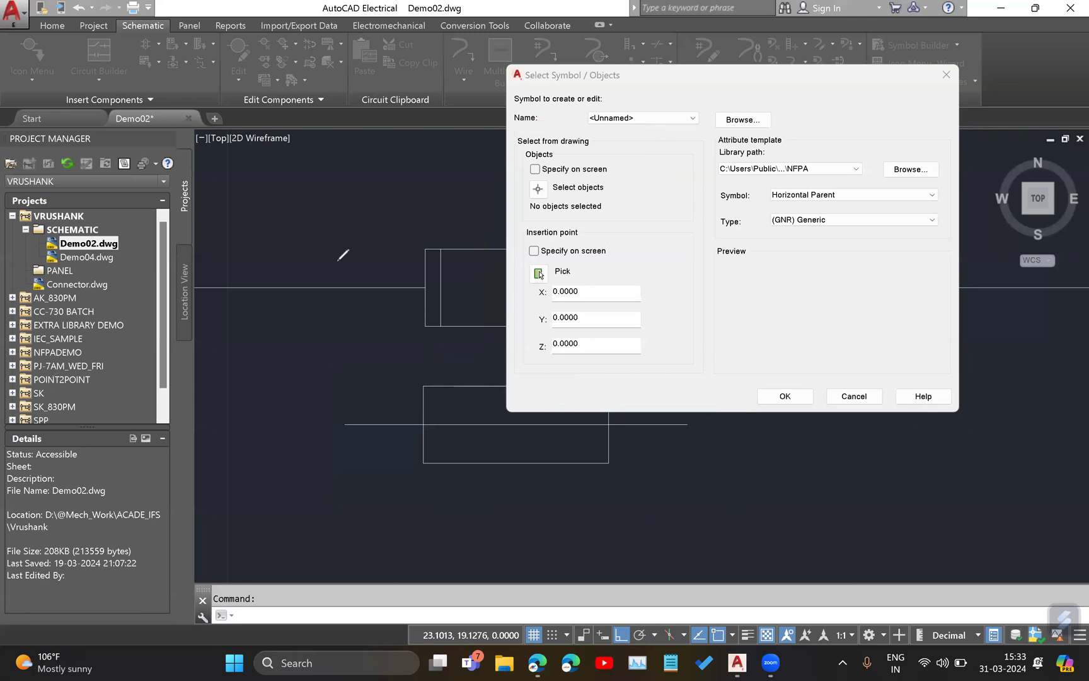
pyautogui.press('Escape')
# Select the lower rectangle and both of its line halves as the objects for the new symbol.
pyautogui.click(534, 150)
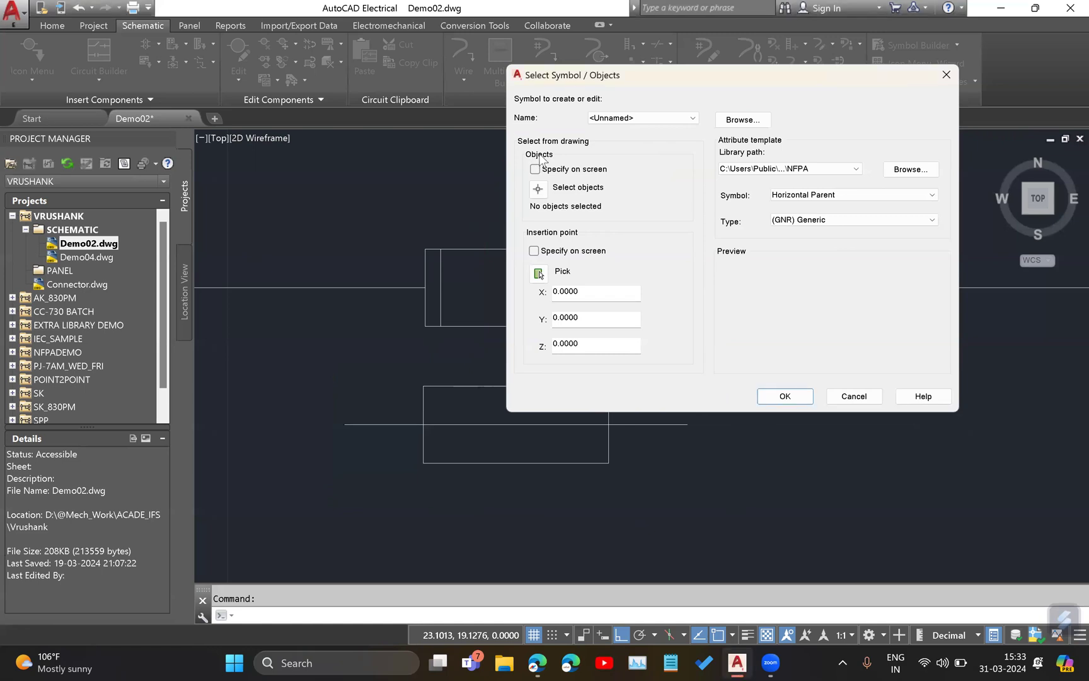
pyautogui.click(537, 188)
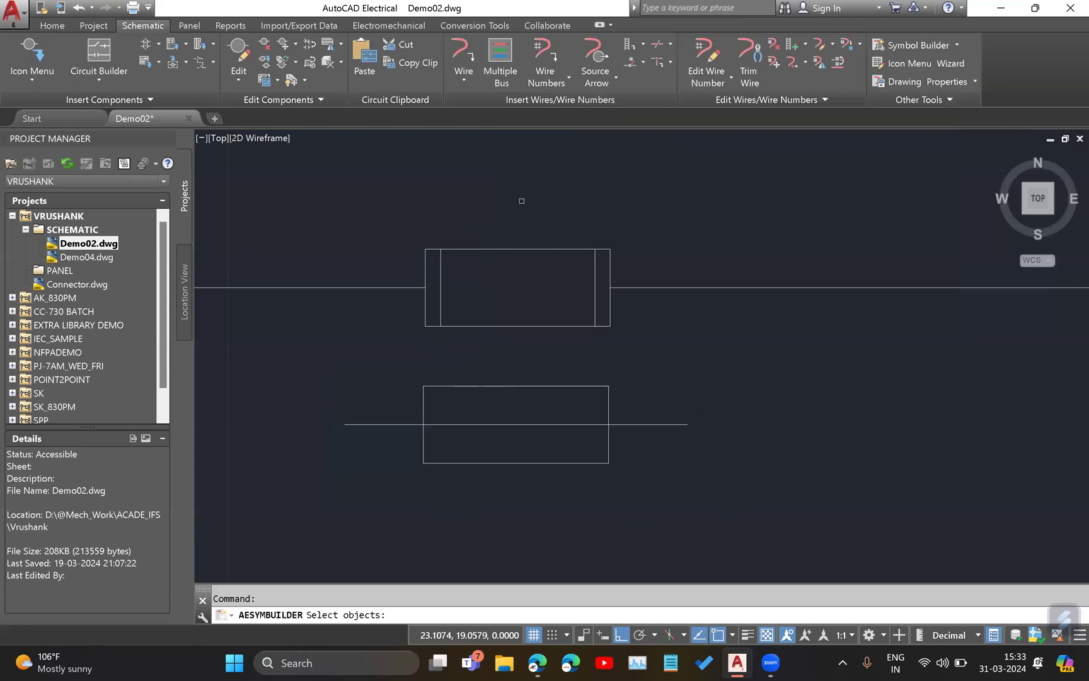
pyautogui.click(309, 355)
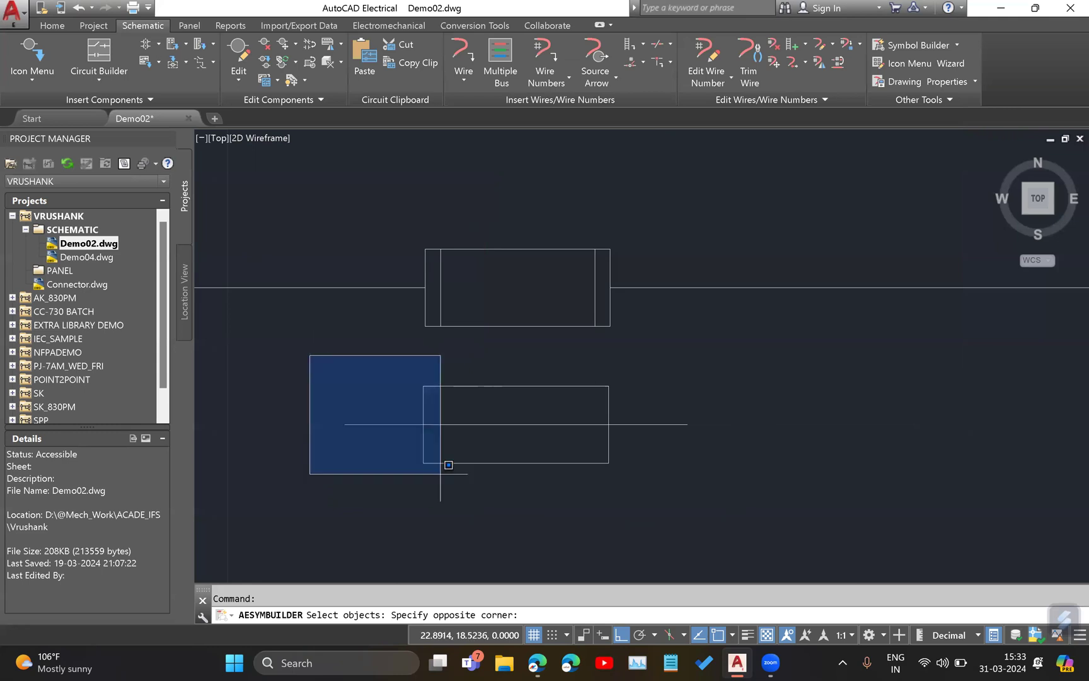
pyautogui.click(724, 498)
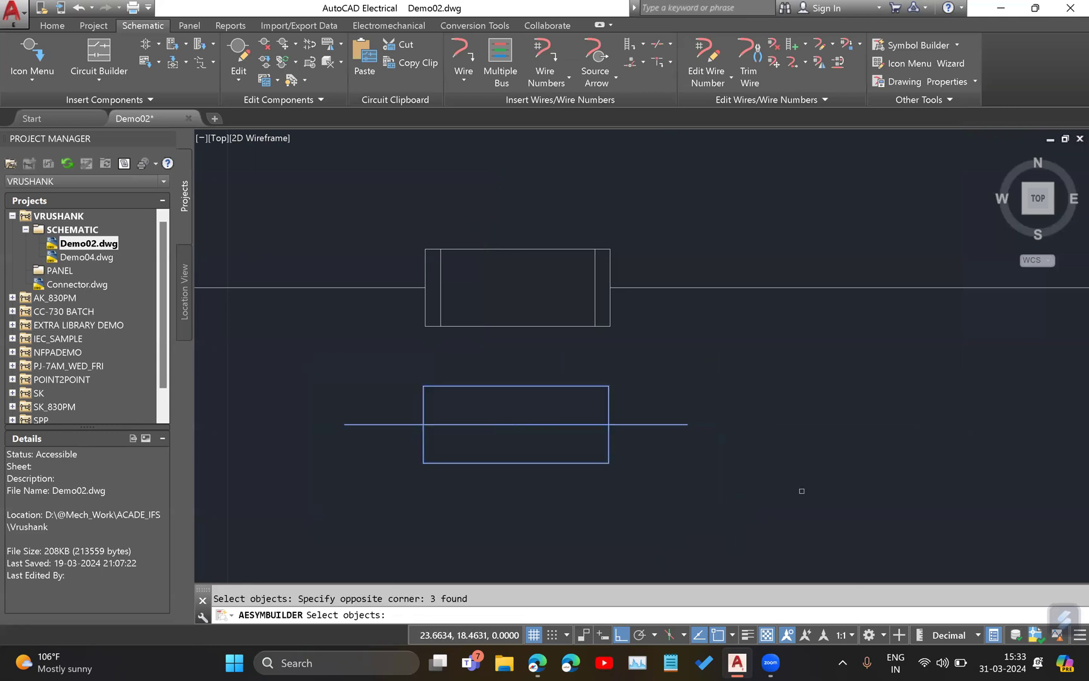
pyautogui.press('Return')
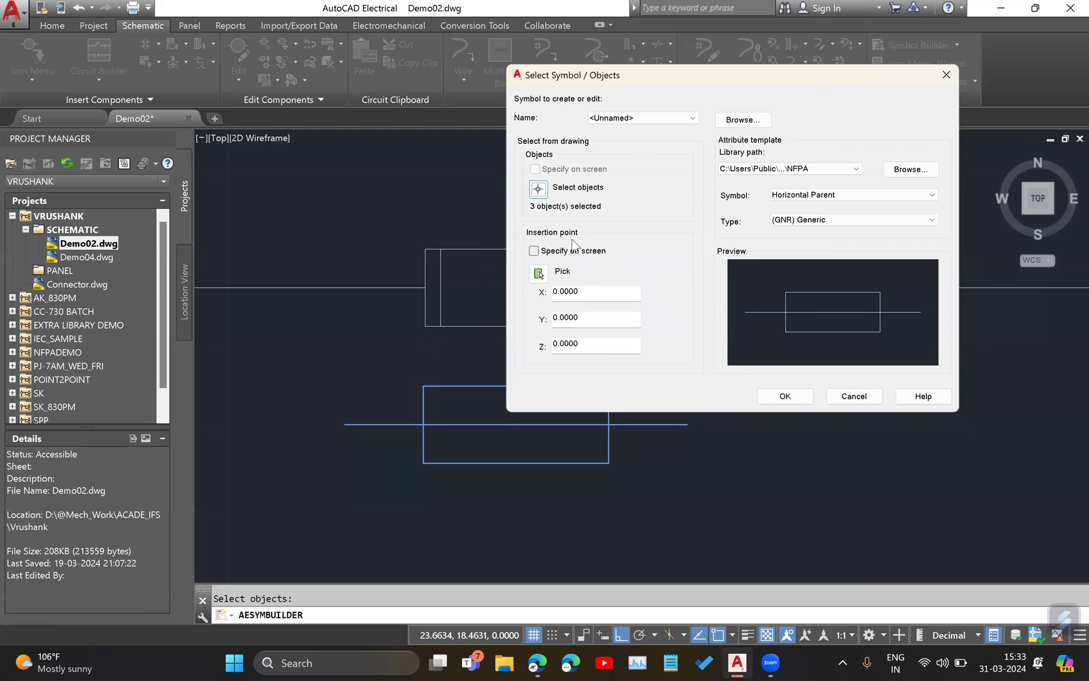
pyautogui.click(849, 573)
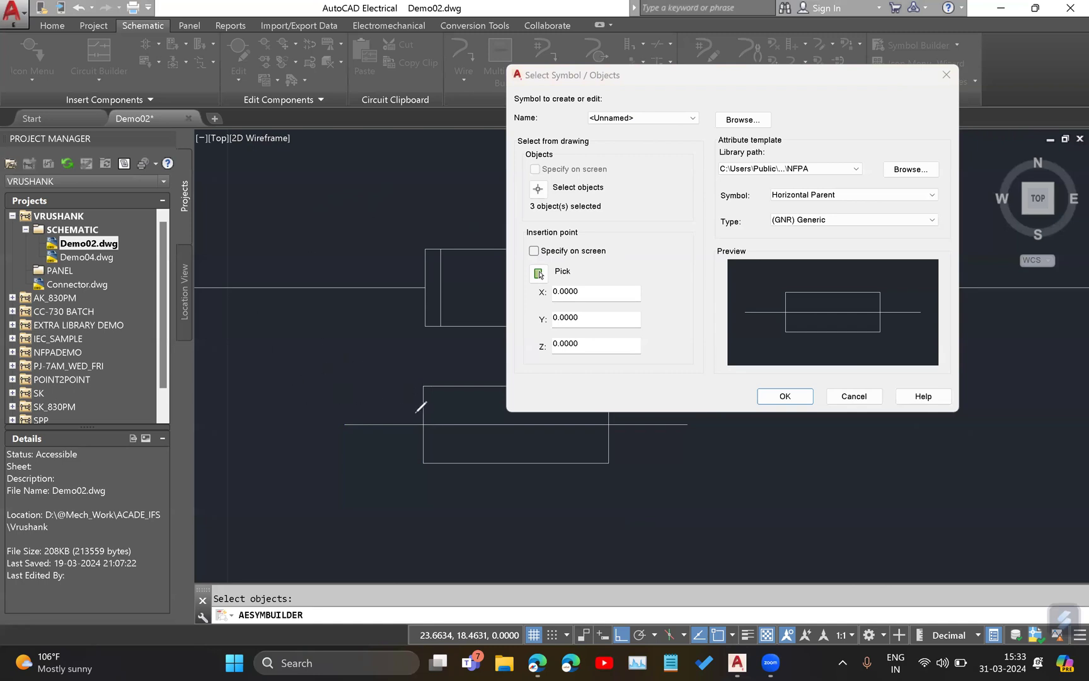
pyautogui.moveTo(341, 420); pyautogui.dragTo(347, 431)
pyautogui.moveTo(518, 417); pyautogui.dragTo(518, 416)
pyautogui.moveTo(692, 417); pyautogui.dragTo(683, 423)
pyautogui.moveTo(462, 460)
pyautogui.mouseDown()
pyautogui.moveTo(425, 446)
pyautogui.moveTo(441, 456)
pyautogui.mouseUp()
pyautogui.moveTo(418, 371)
pyautogui.mouseDown()
pyautogui.moveTo(410, 365)
pyautogui.moveTo(417, 370)
pyautogui.mouseUp()
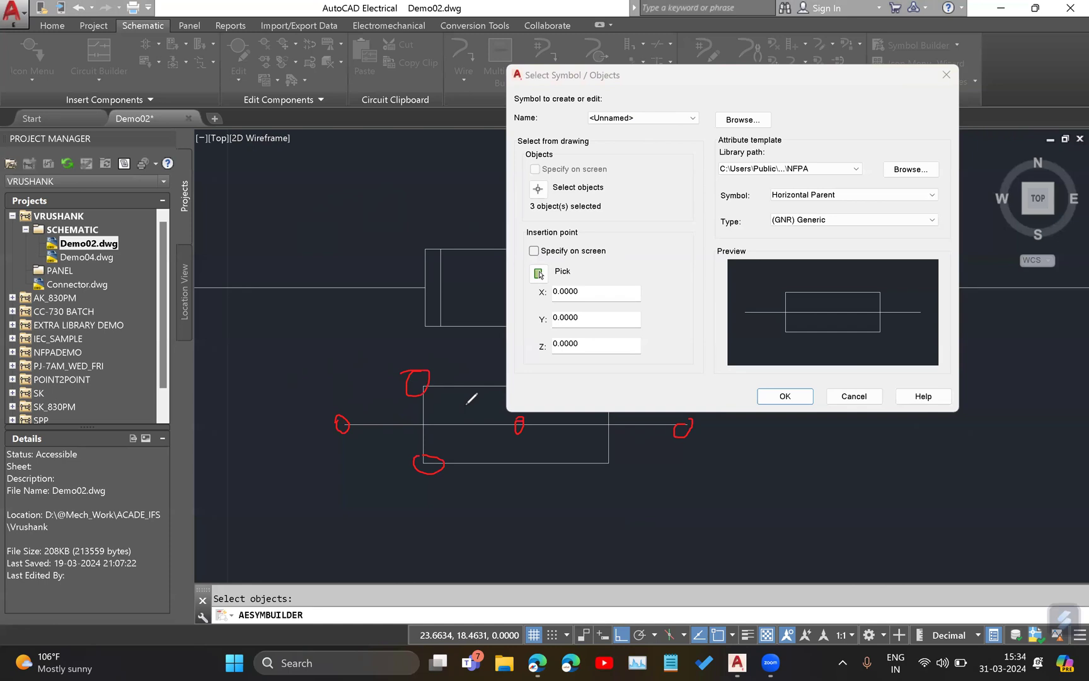
pyautogui.moveTo(520, 416); pyautogui.dragTo(517, 426)
pyautogui.moveTo(491, 223); pyautogui.dragTo(537, 227)
pyautogui.click(7, 454)
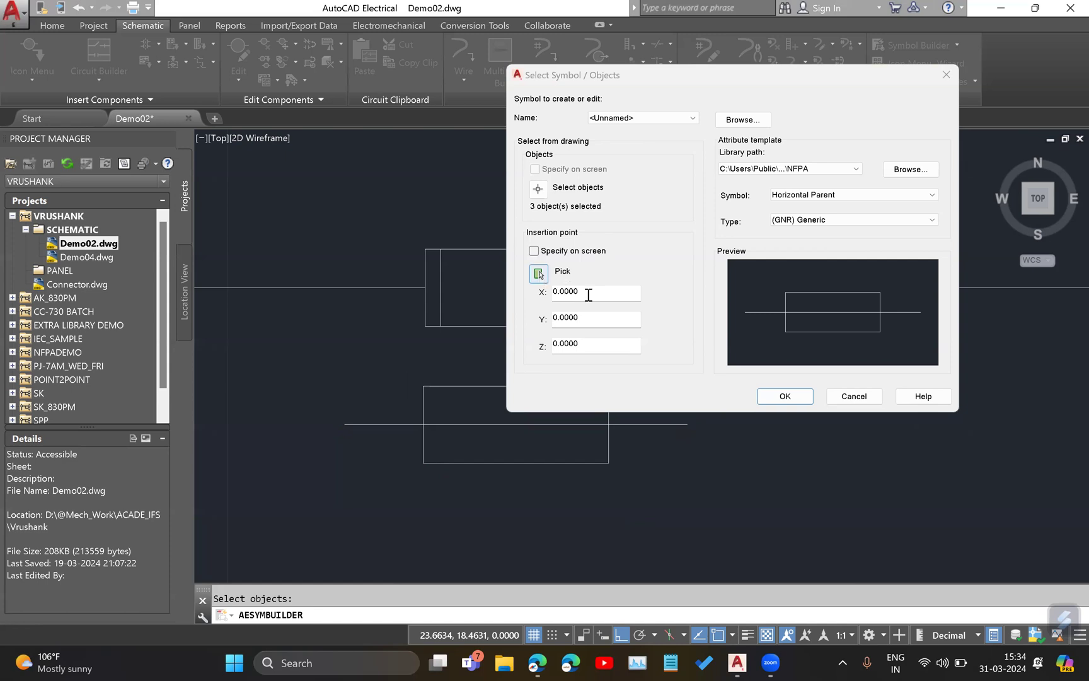
# Pick the center of the lower rectangle, where the two line halves meet, as the symbol's insertion point.
pyautogui.click(612, 295)
pyautogui.click(566, 318)
pyautogui.doubleClick(566, 318)
pyautogui.press('Tab')
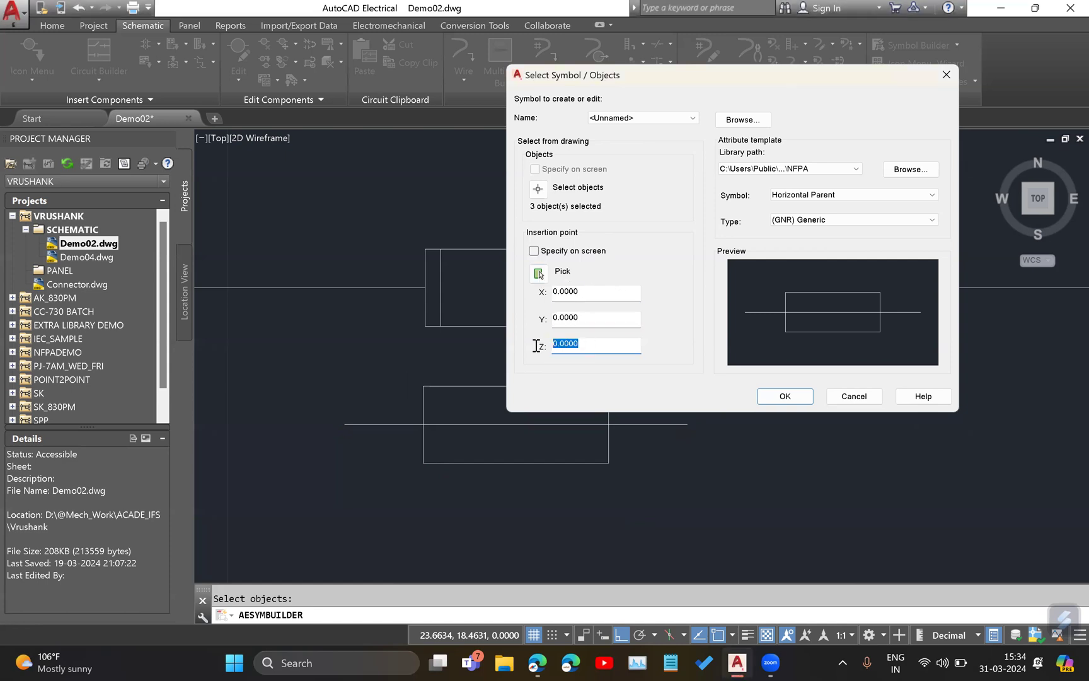
pyautogui.click(539, 274)
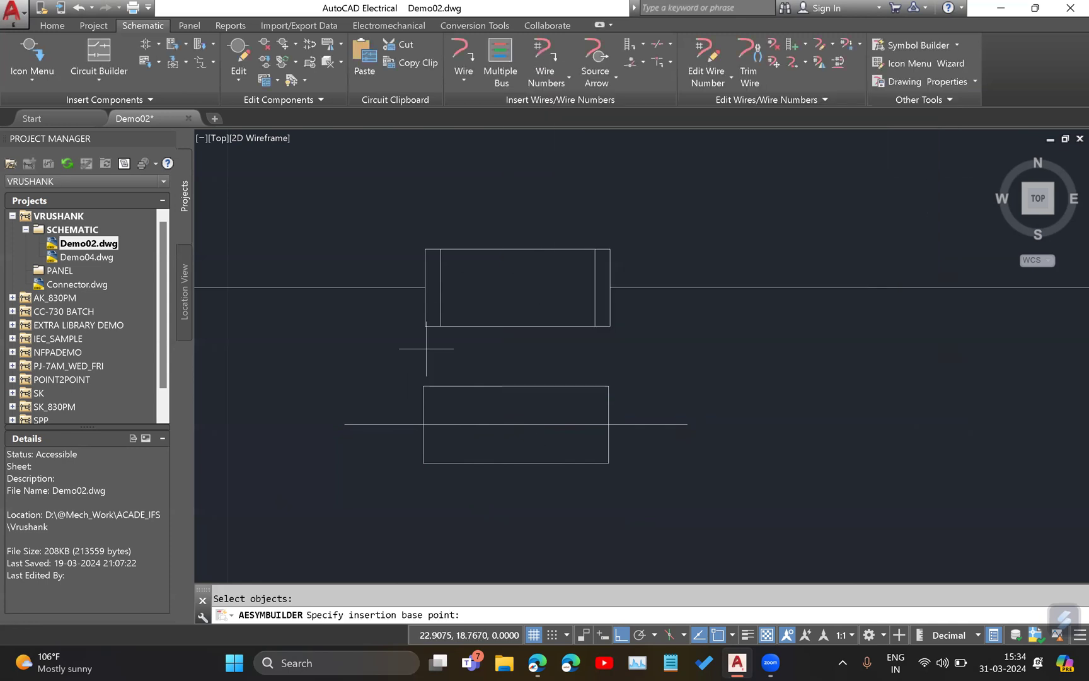
pyautogui.click(515, 424)
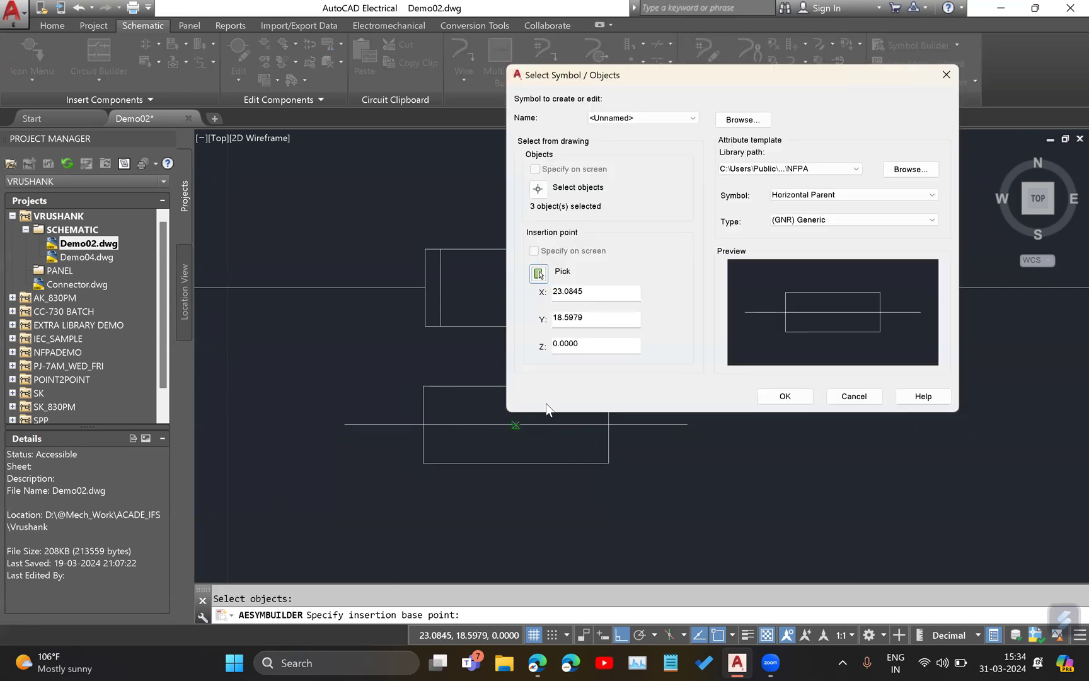
pyautogui.moveTo(603, 296); pyautogui.dragTo(510, 269)
pyautogui.click(600, 321)
pyautogui.moveTo(600, 320); pyautogui.dragTo(523, 356)
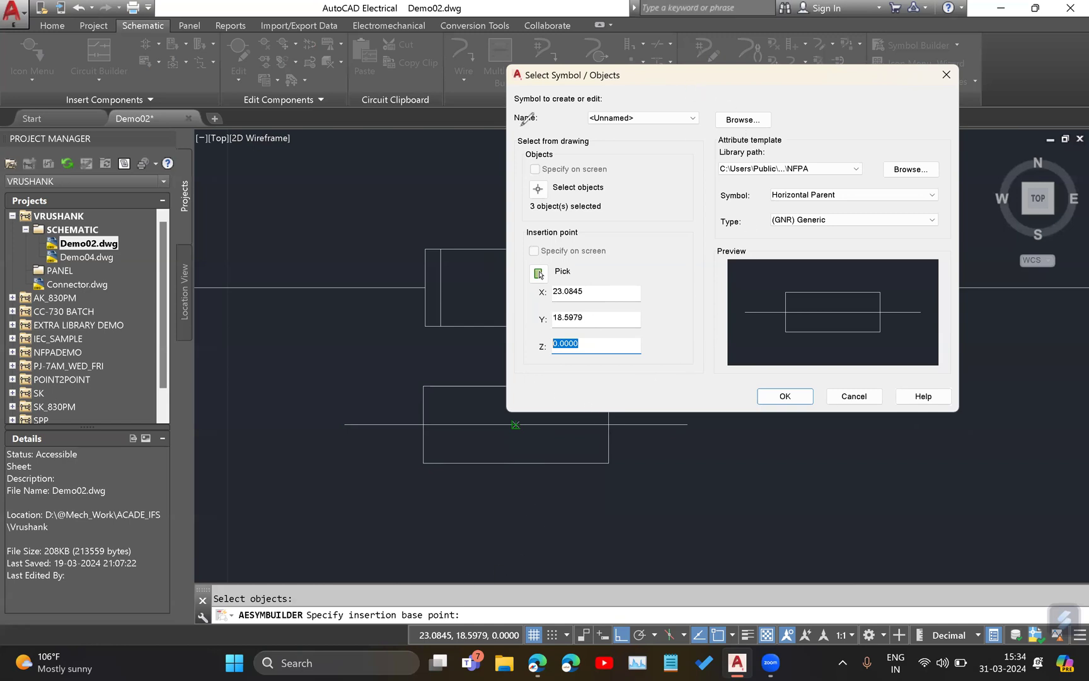
pyautogui.moveTo(518, 119); pyautogui.dragTo(501, 105)
pyautogui.moveTo(716, 105); pyautogui.dragTo(759, 92)
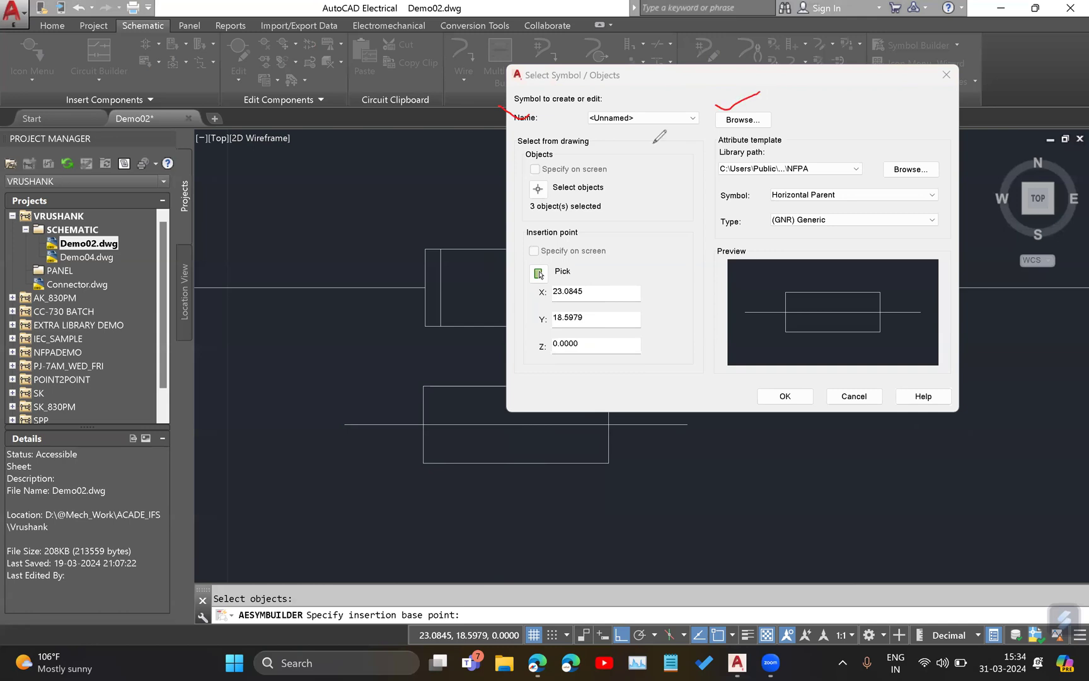
pyautogui.moveTo(480, 134)
pyautogui.mouseDown()
pyautogui.moveTo(496, 147)
pyautogui.moveTo(520, 137)
pyautogui.mouseUp()
pyautogui.moveTo(785, 132)
pyautogui.mouseDown()
pyautogui.moveTo(710, 127)
pyautogui.moveTo(713, 263)
pyautogui.moveTo(963, 218)
pyautogui.mouseUp()
pyautogui.moveTo(965, 159); pyautogui.dragTo(780, 139)
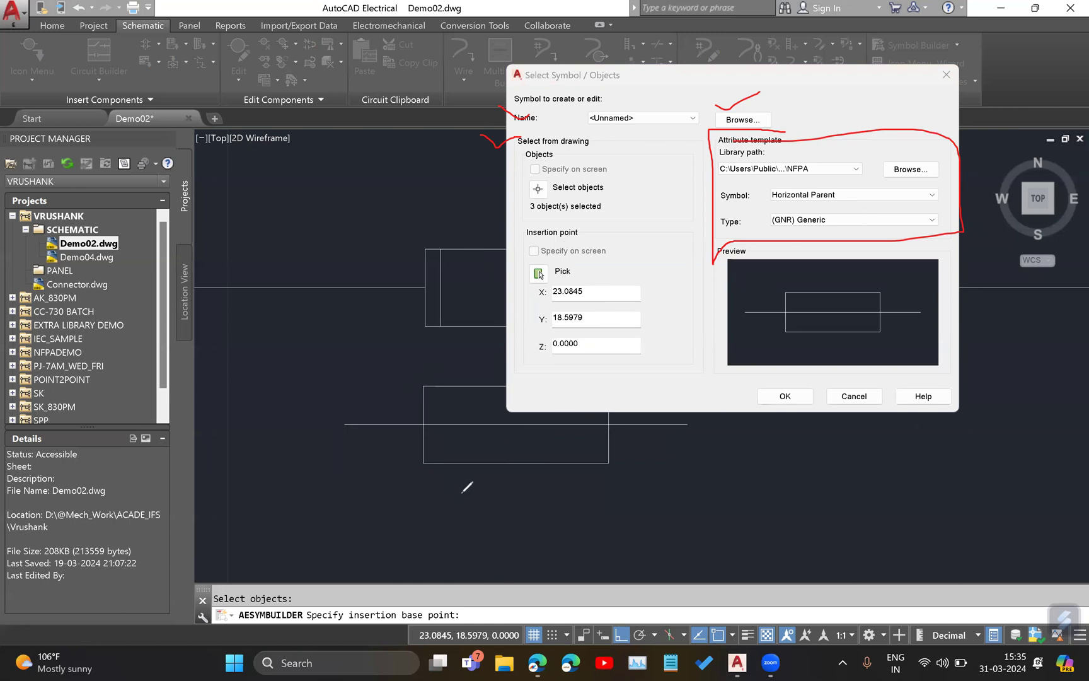
pyautogui.click(646, 498)
pyautogui.moveTo(616, 477)
pyautogui.mouseDown()
pyautogui.moveTo(606, 474)
pyautogui.moveTo(645, 498)
pyautogui.mouseUp()
pyautogui.click(8, 526)
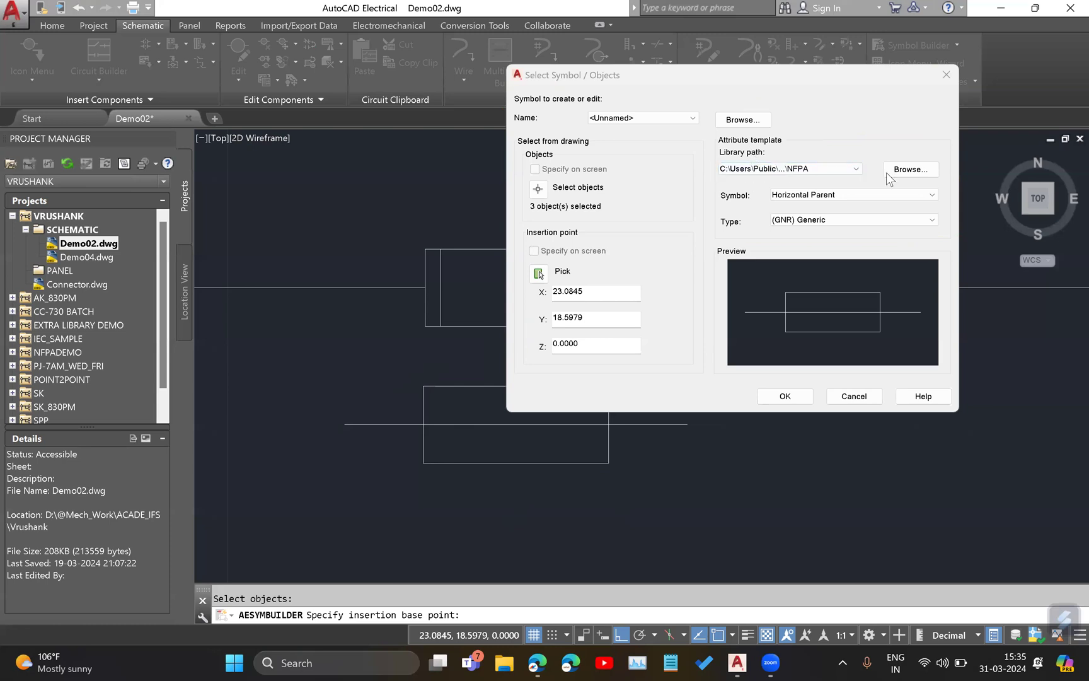
# Look through the available attribute template library paths and library folders, leaving the path on NFPA.
pyautogui.click(858, 168)
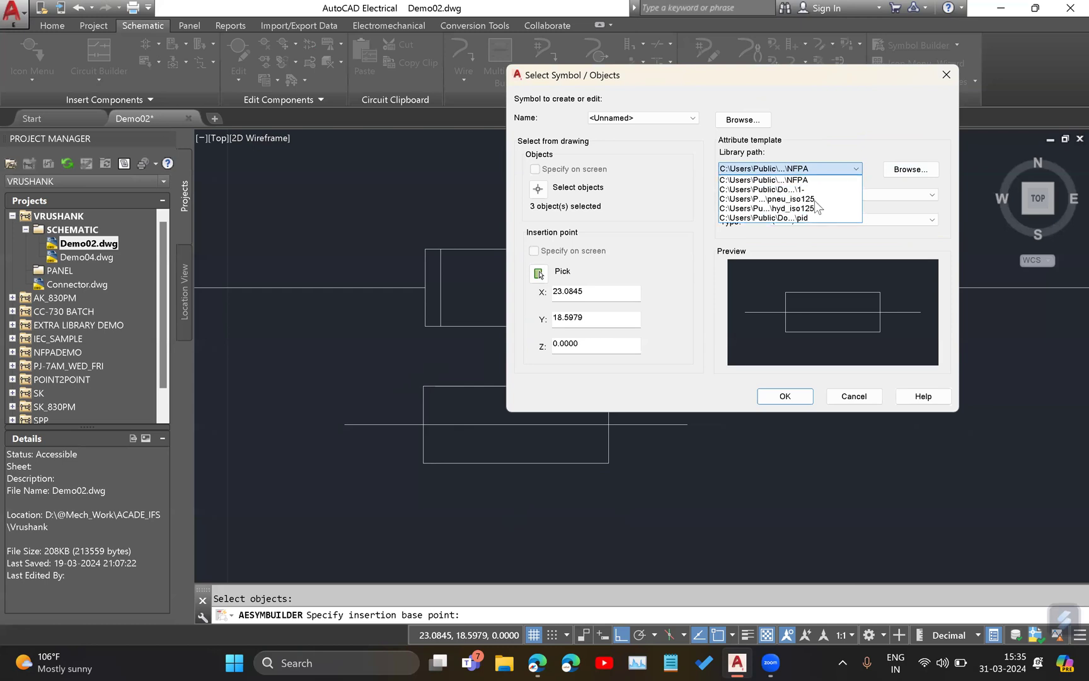
pyautogui.click(918, 171)
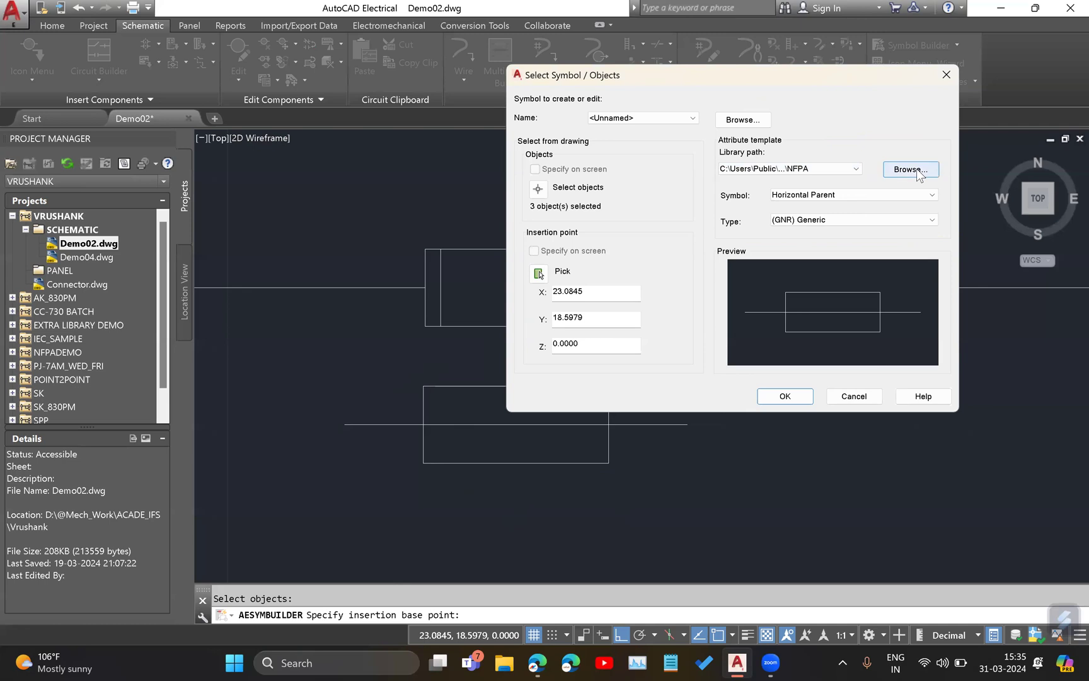
pyautogui.click(907, 170)
pyautogui.scroll(-3, 753, 214)
pyautogui.scroll(-15, 753, 214)
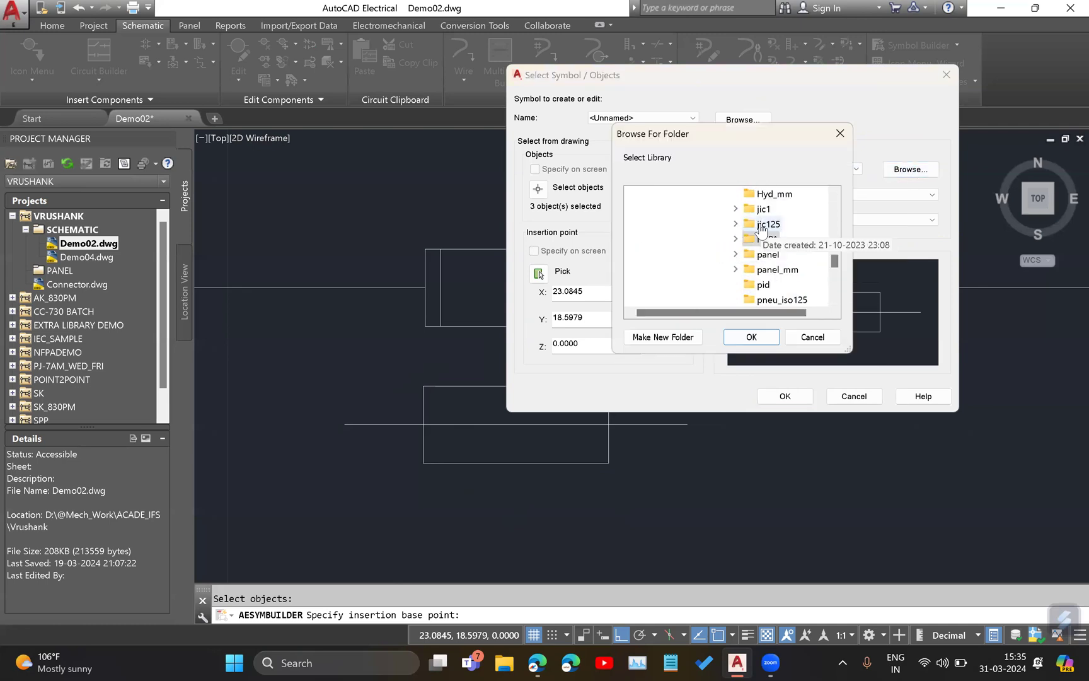
pyautogui.scroll(1, 783, 257)
pyautogui.scroll(1, 785, 256)
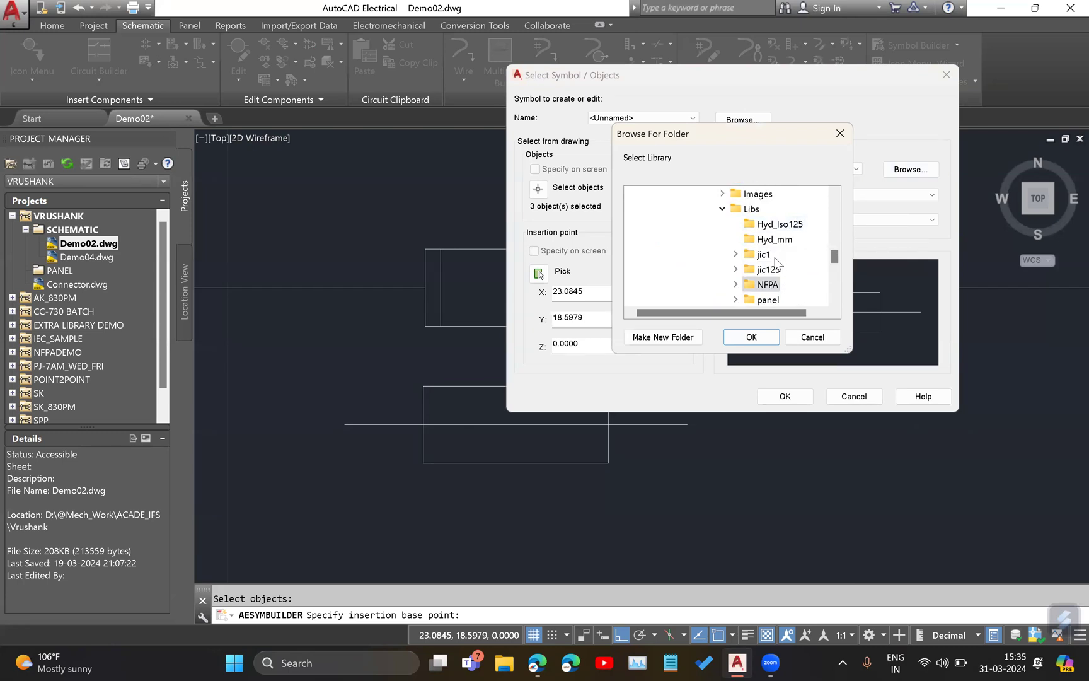
pyautogui.scroll(1, 787, 256)
pyautogui.scroll(-3, 774, 252)
pyautogui.scroll(-2, 781, 258)
pyautogui.scroll(2, 797, 272)
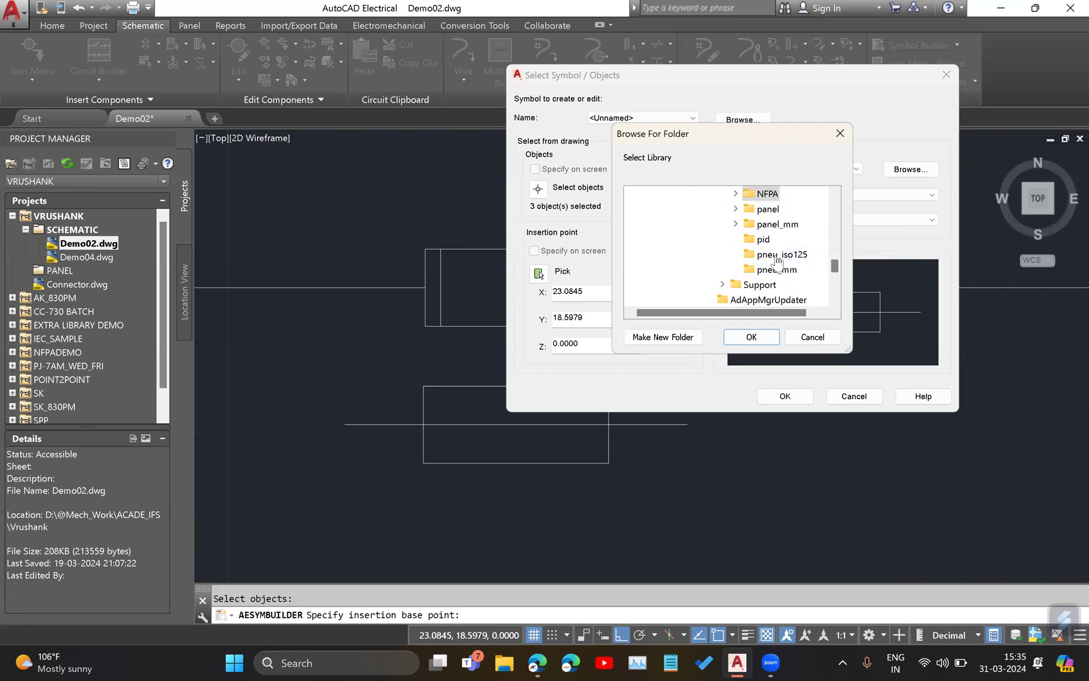
pyautogui.click(809, 341)
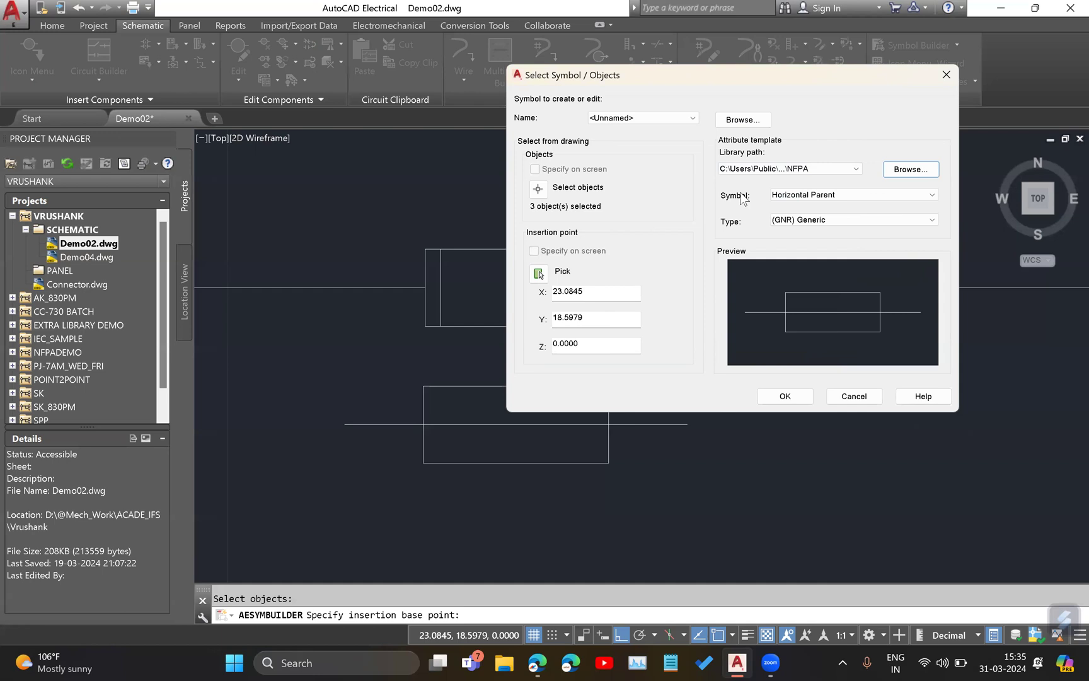
# Set the attribute template to a Horizontal Parent symbol of type (FU) Fuses and open it in the Symbol Builder's block editor.
pyautogui.click(788, 195)
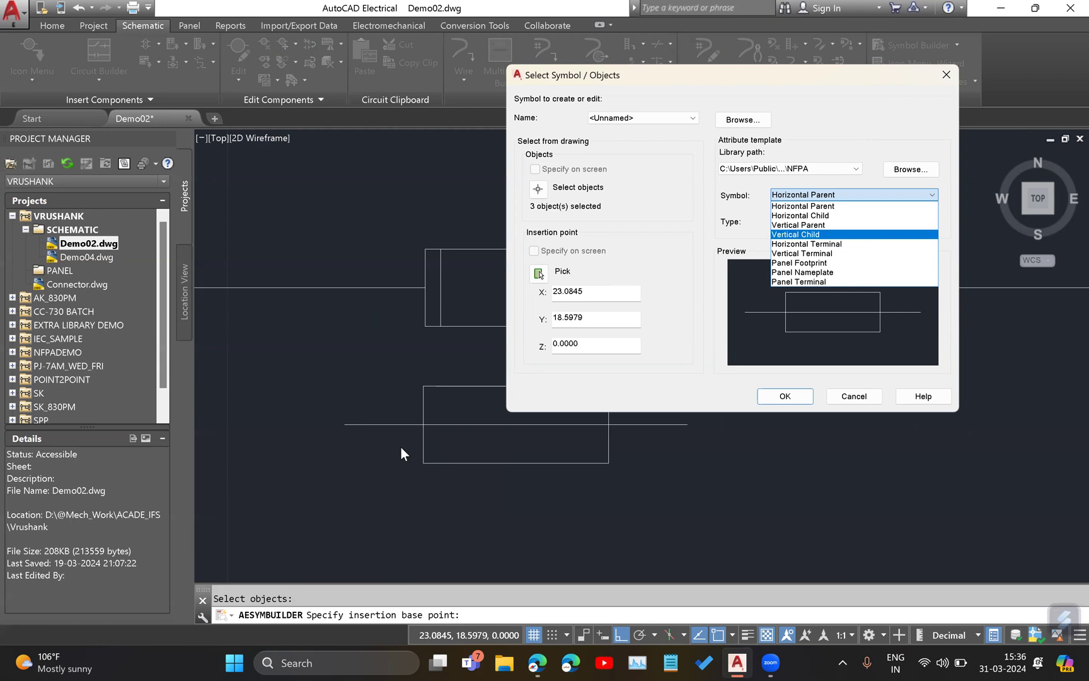
pyautogui.click(793, 207)
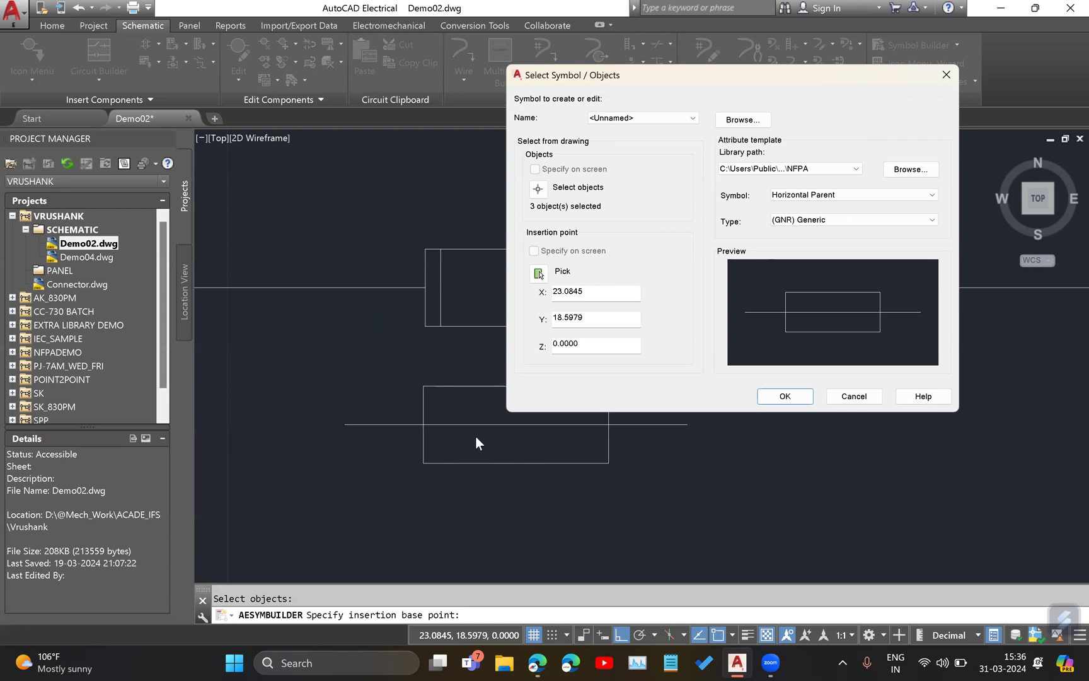
pyautogui.click(821, 220)
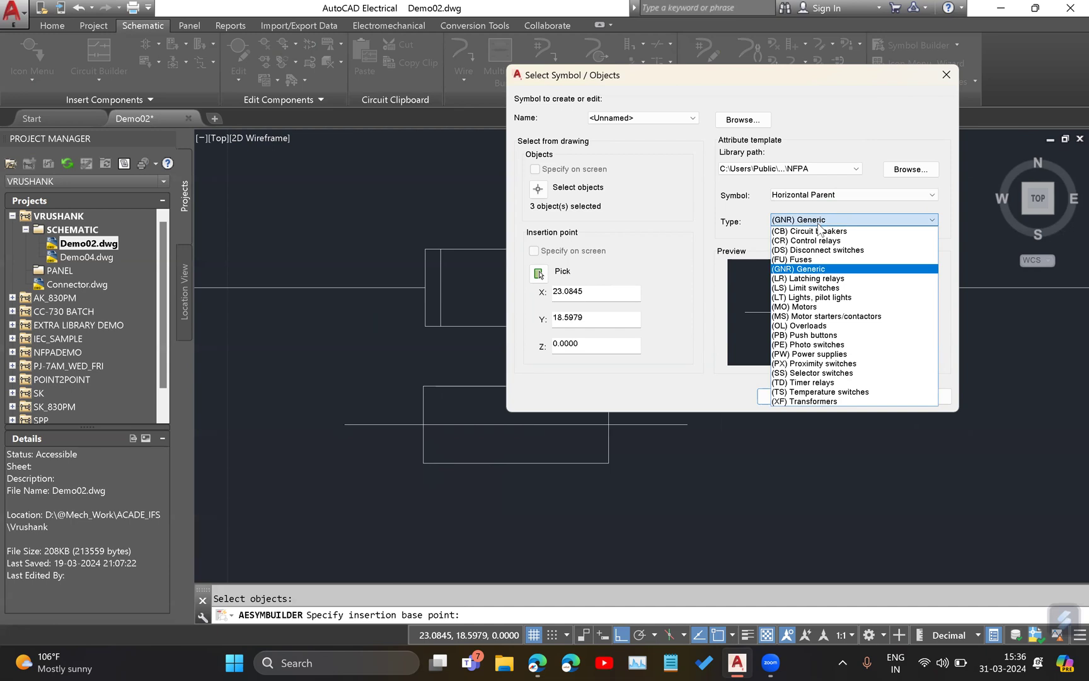
pyautogui.click(813, 258)
pyautogui.click(842, 221)
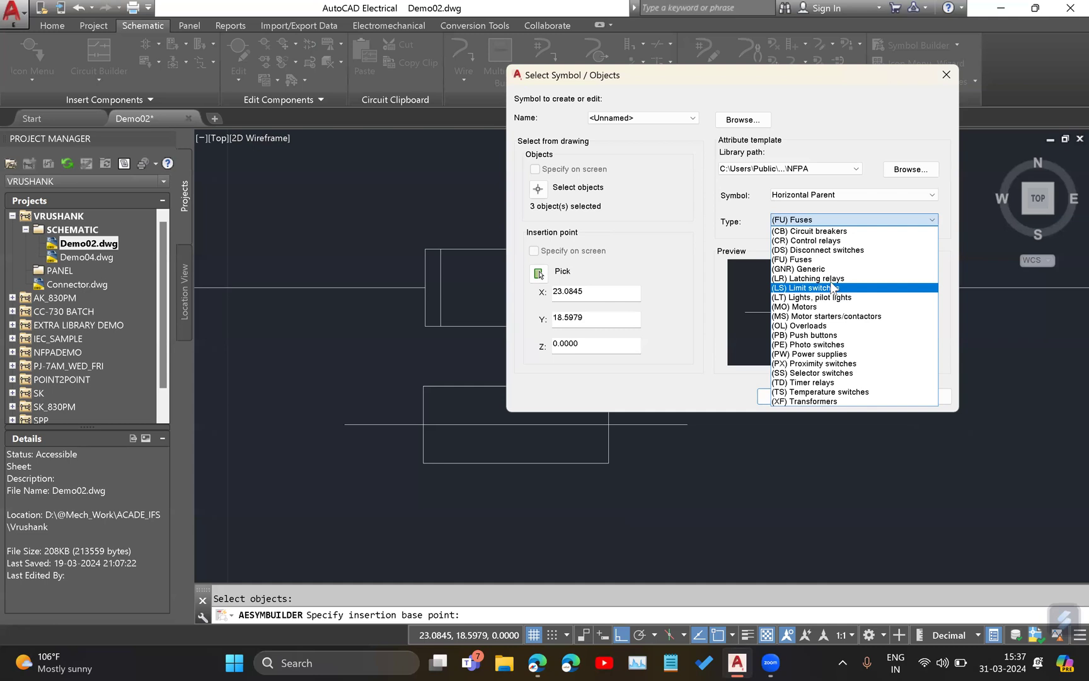
pyautogui.click(820, 259)
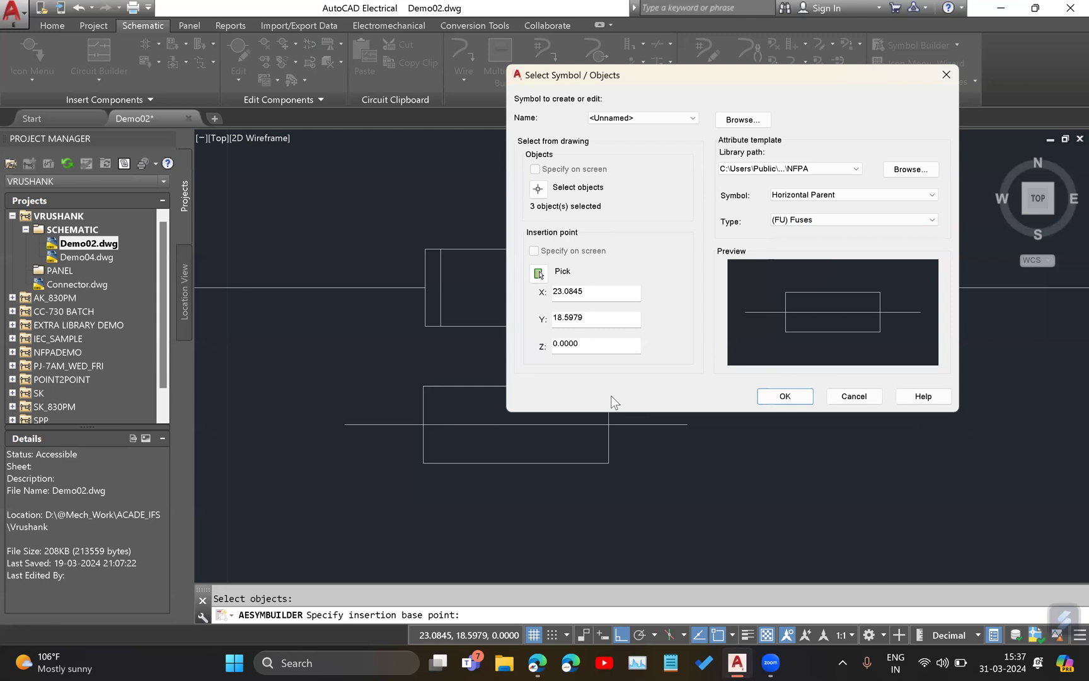
pyautogui.click(785, 395)
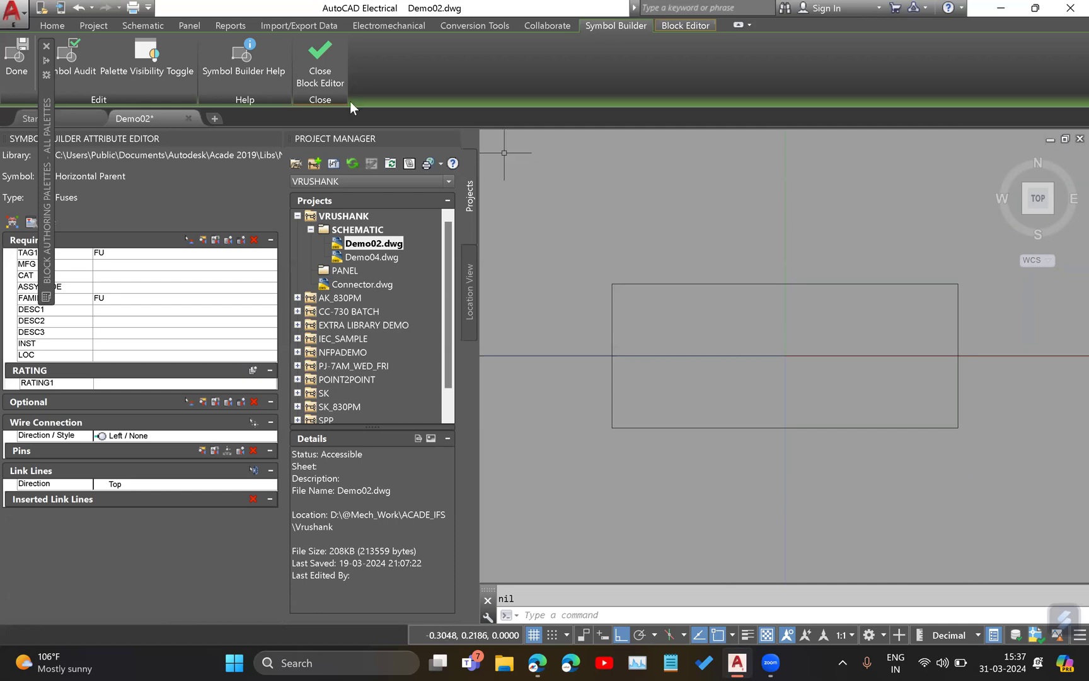
# Close the Block Authoring Palettes and the Project Manager to clear space around the symbol.
pyautogui.click(47, 46)
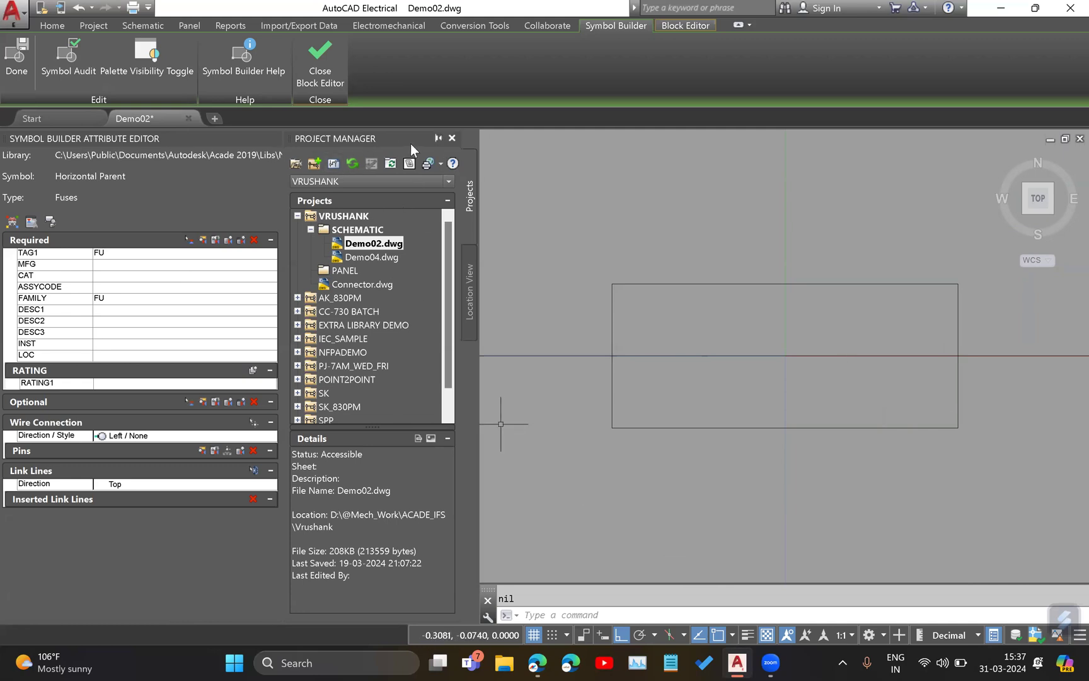
pyautogui.click(452, 138)
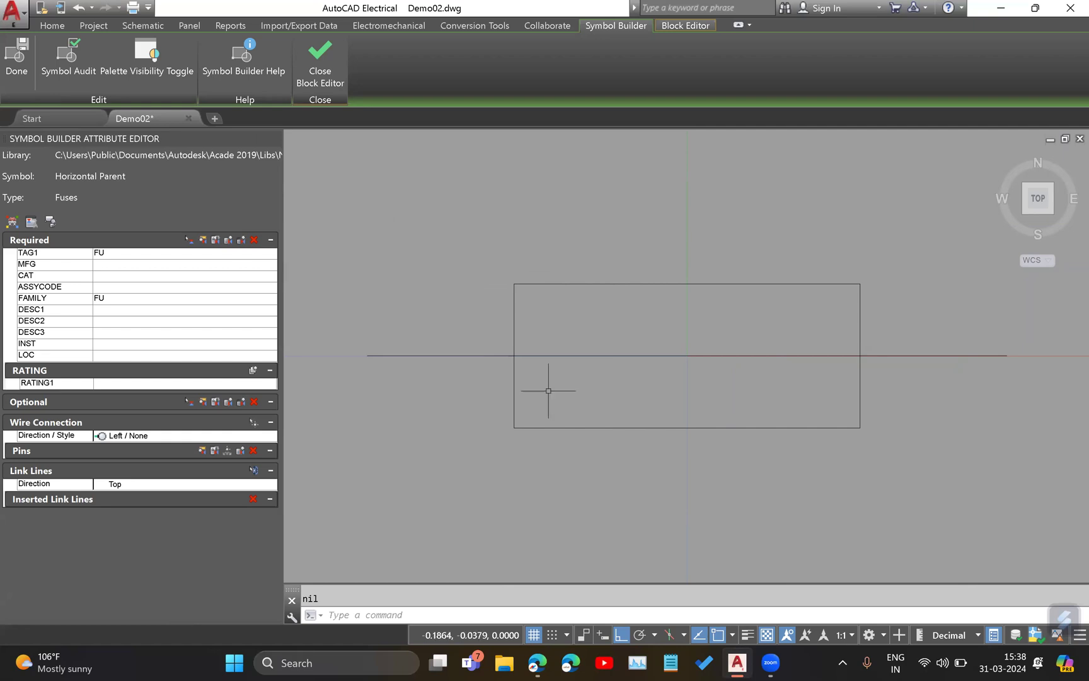
pyautogui.click(653, 328)
# Collapse the Required, Optional, Wire Connection and Link Lines sections of the Symbol Builder Attribute Editor.
pyautogui.click(230, 241)
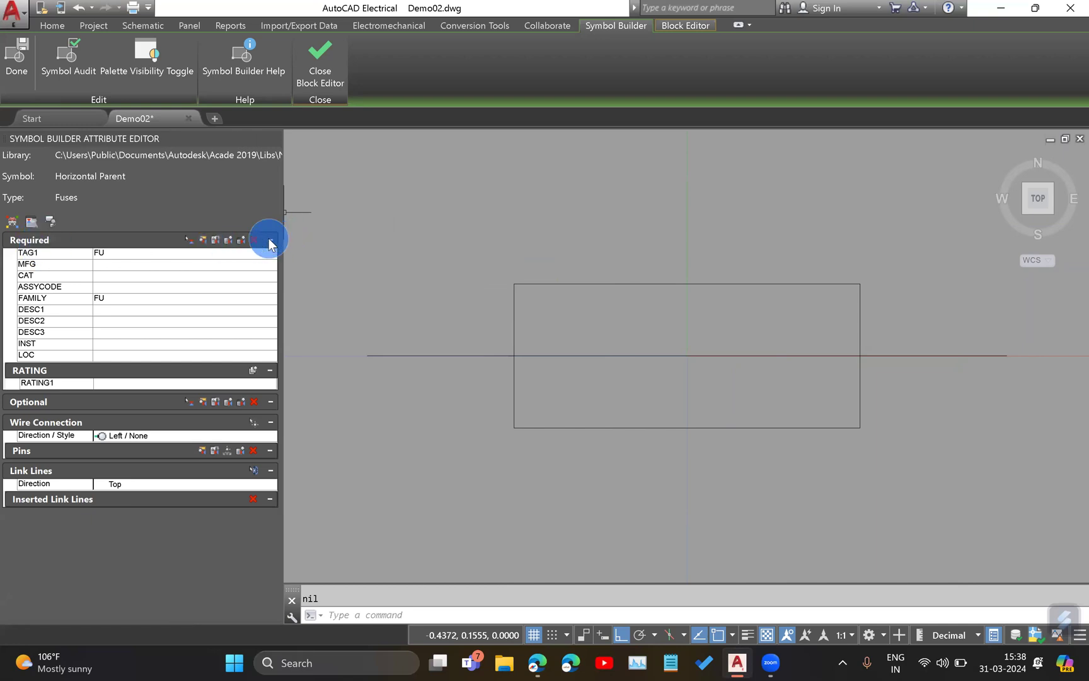
pyautogui.click(48, 238)
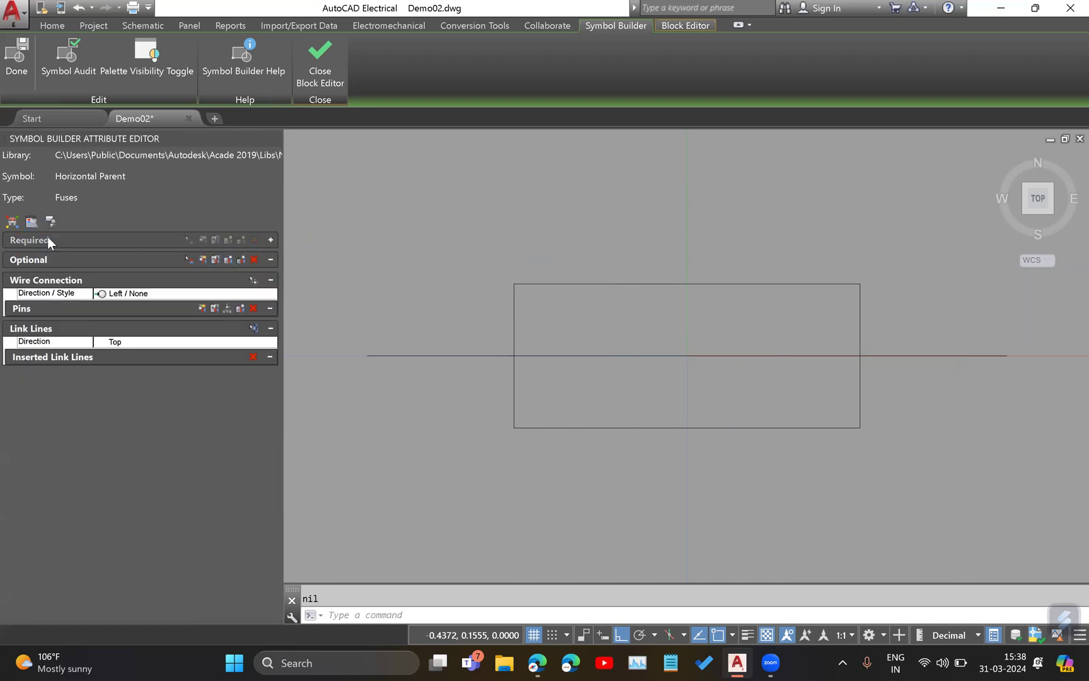
pyautogui.click(269, 259)
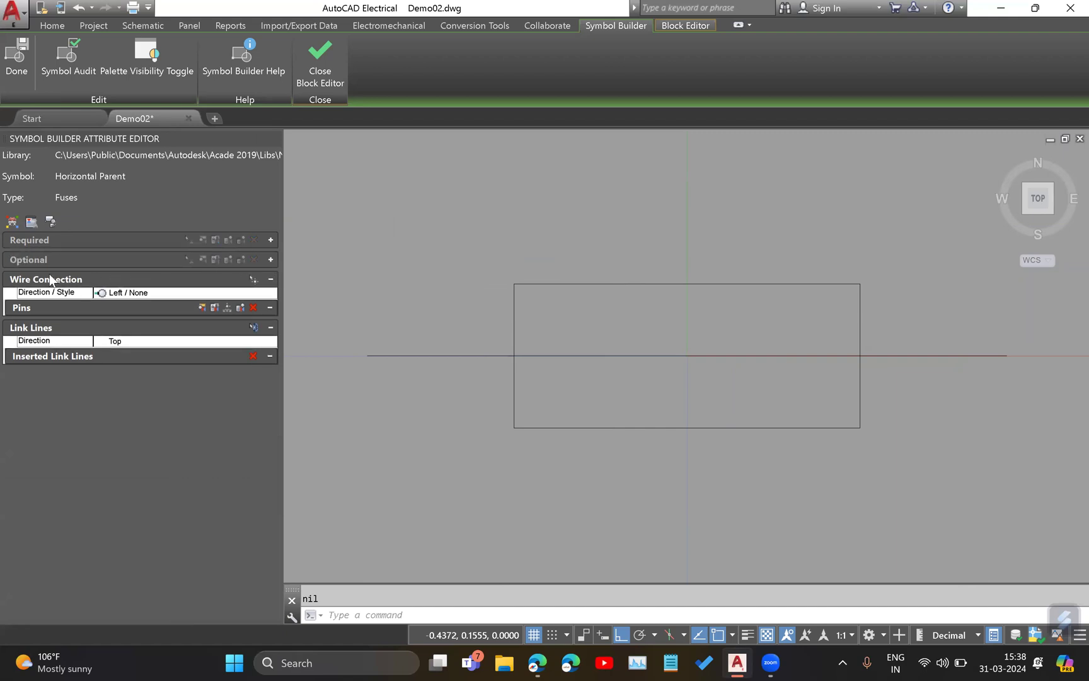
pyautogui.click(270, 279)
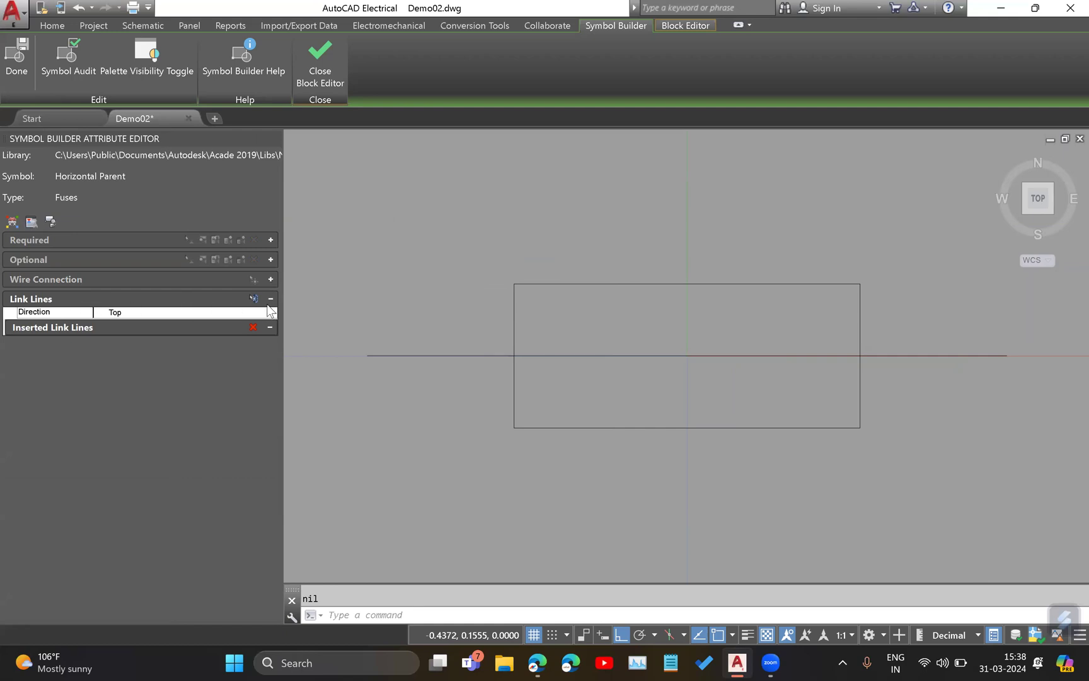
pyautogui.click(270, 299)
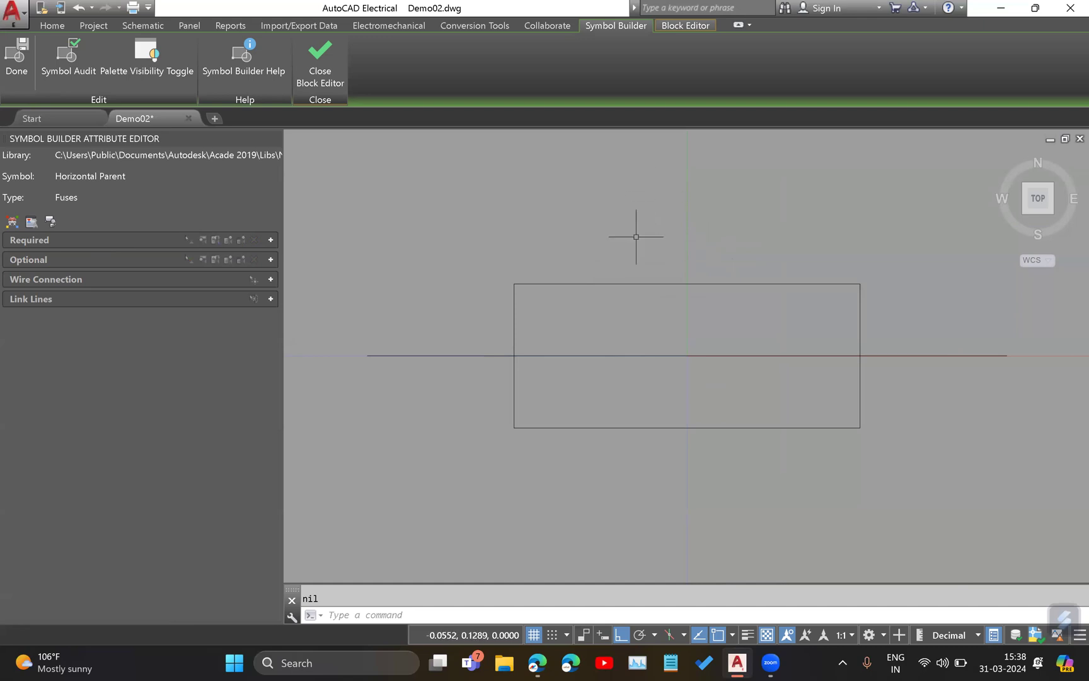
# Expand the Required attributes and examine the TAG1, MFG, CAT, ASSYCODE and FAMILY entries.
pyautogui.click(270, 241)
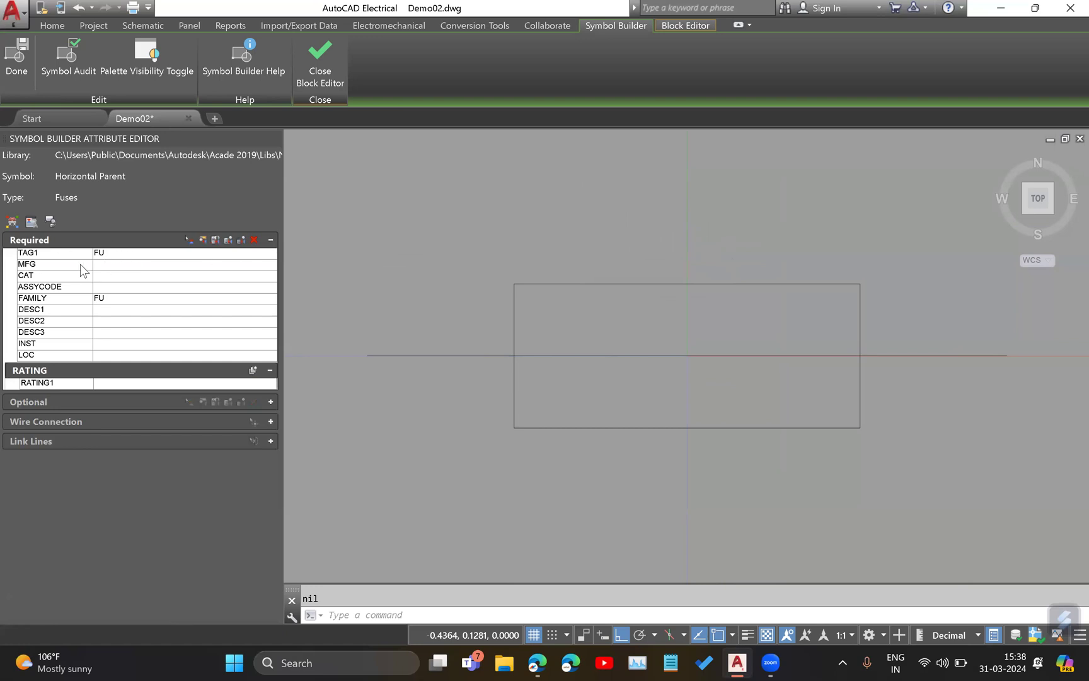
pyautogui.click(51, 253)
pyautogui.click(53, 265)
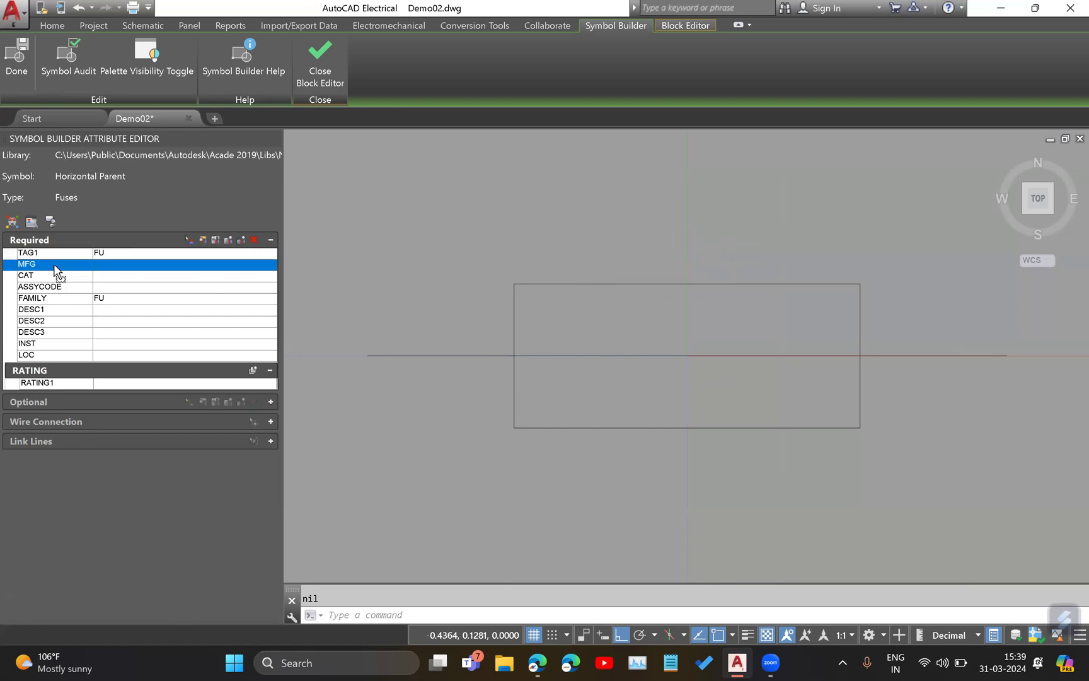
pyautogui.click(56, 276)
pyautogui.click(55, 289)
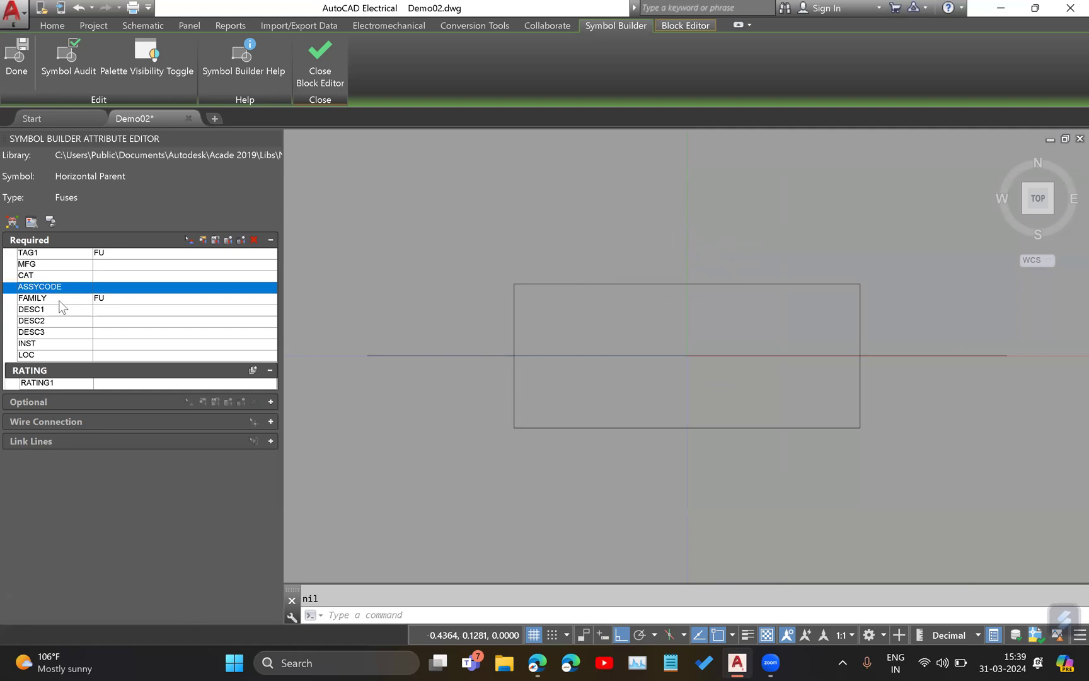
pyautogui.click(53, 298)
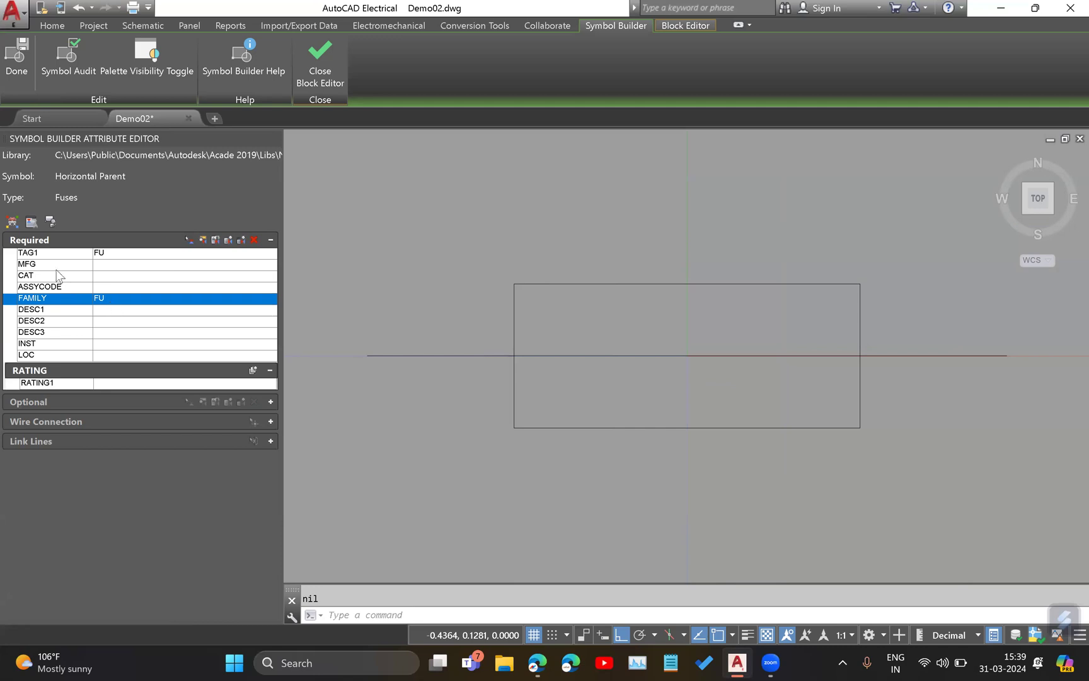
pyautogui.click(33, 253)
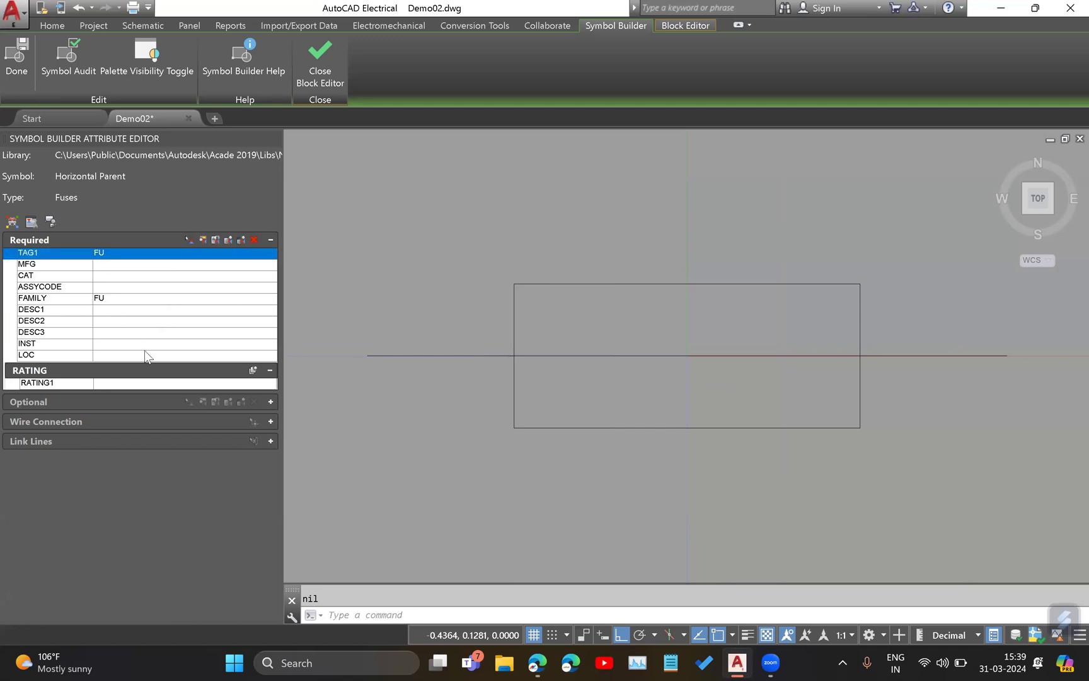
pyautogui.click(143, 272)
pyautogui.moveTo(74, 267); pyautogui.dragTo(127, 283)
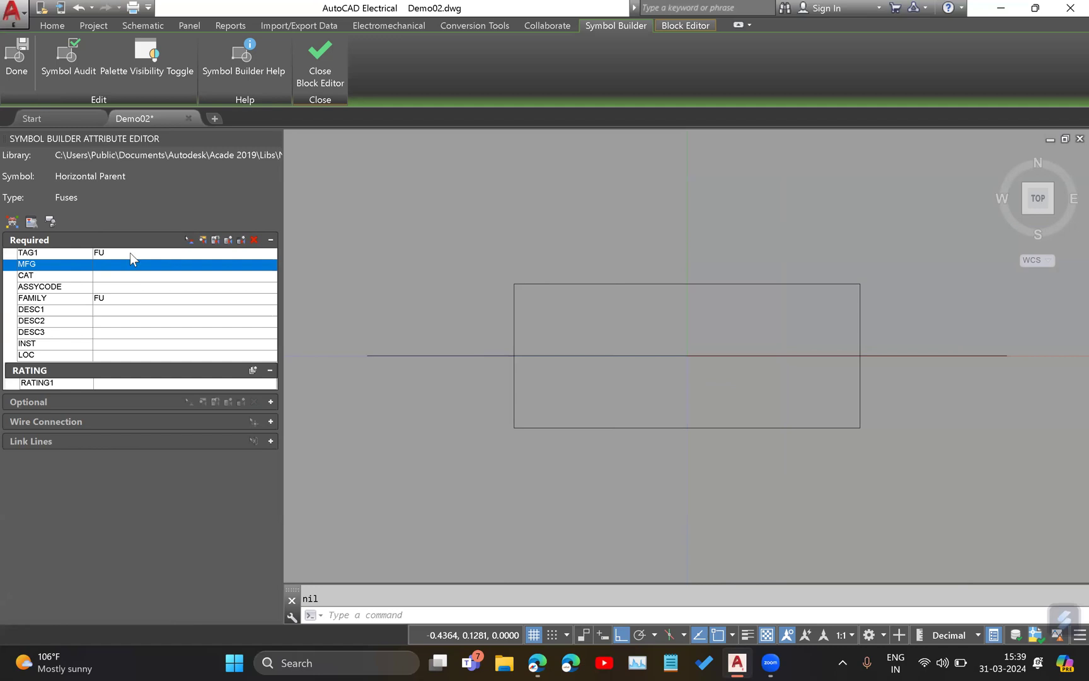
pyautogui.click(141, 274)
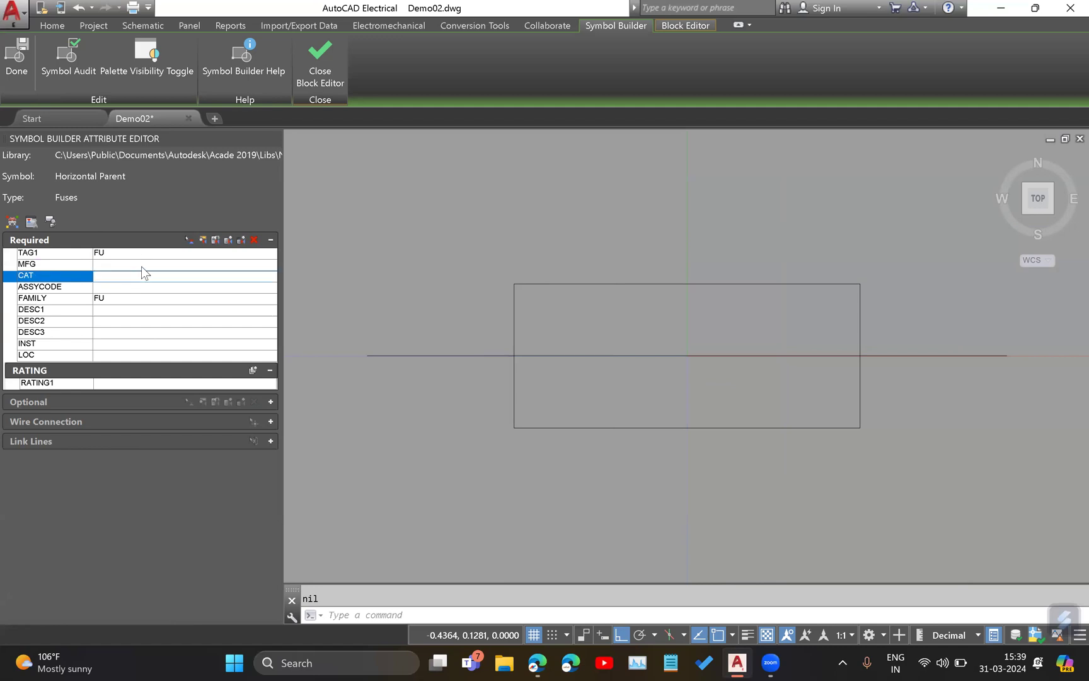
pyautogui.click(141, 264)
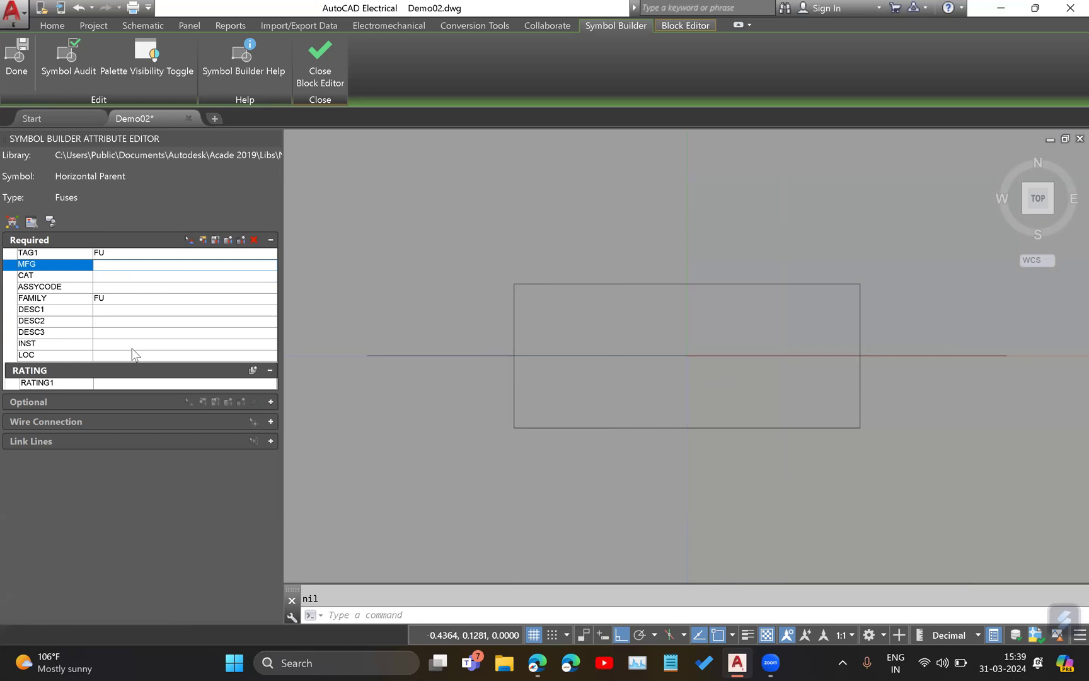
pyautogui.moveTo(54, 254); pyautogui.dragTo(48, 254)
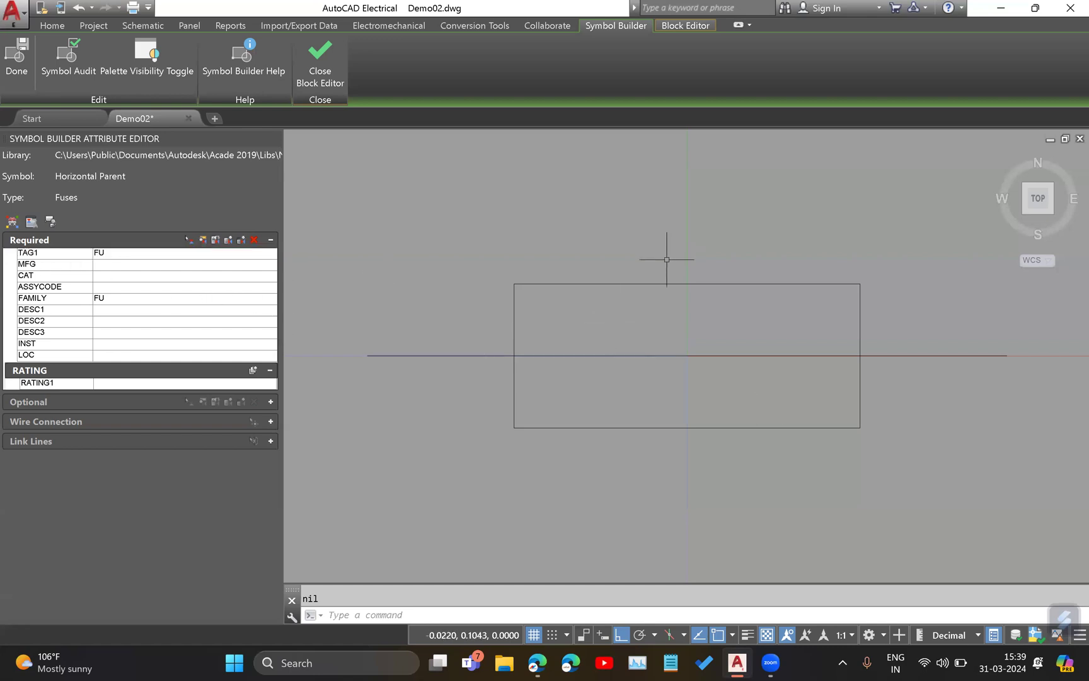
pyautogui.click(44, 253)
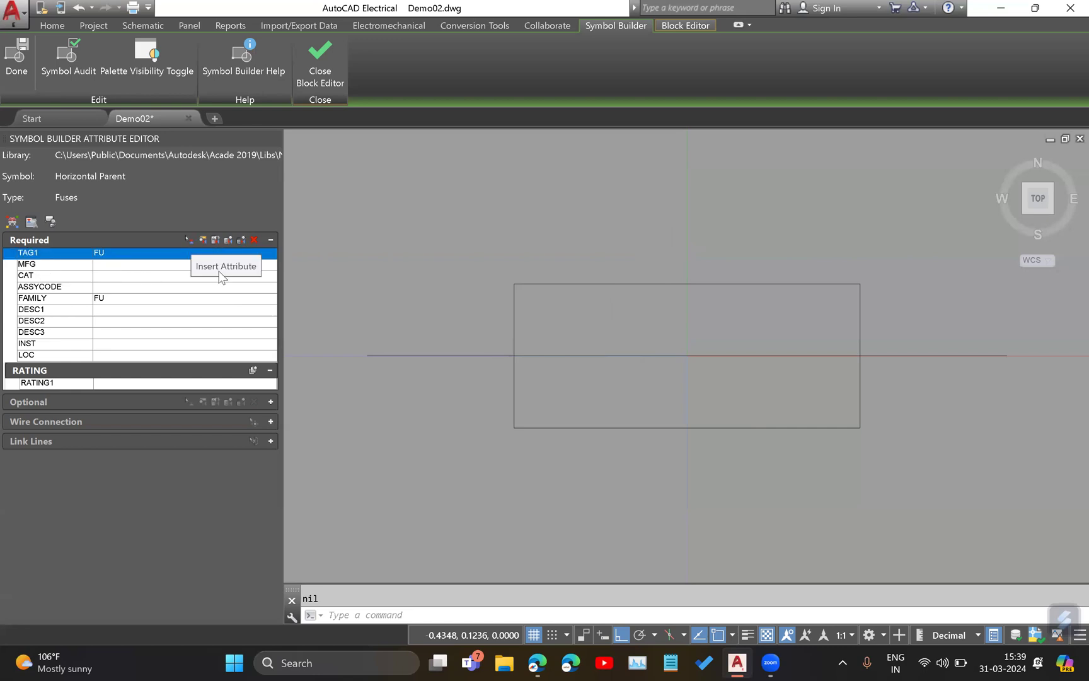
pyautogui.click(187, 241)
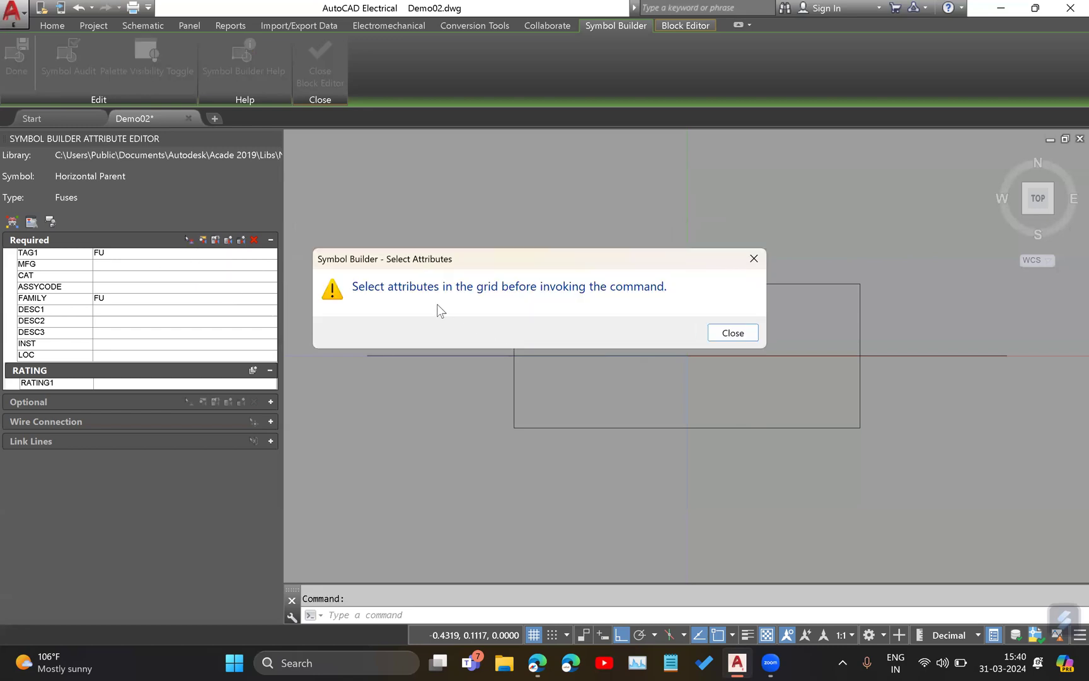
pyautogui.click(733, 332)
# Insert the TAG1 attribute centred just above the fuse rectangle.
pyautogui.click(50, 257)
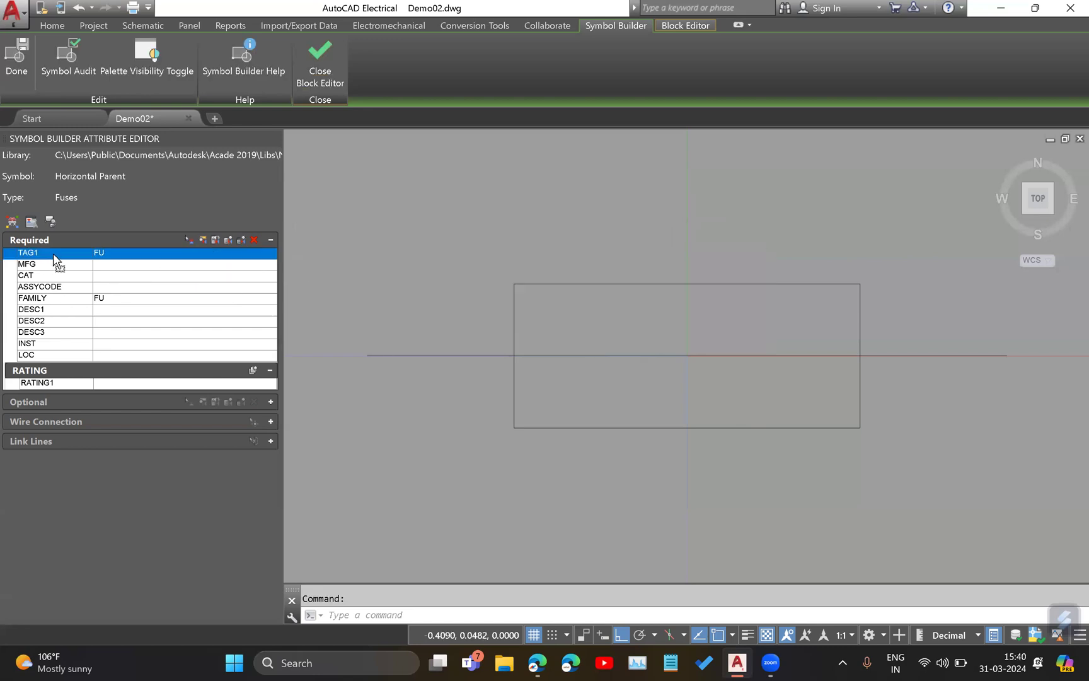
pyautogui.click(187, 239)
pyautogui.scroll(-3, 561, 266)
pyautogui.scroll(3, 684, 277)
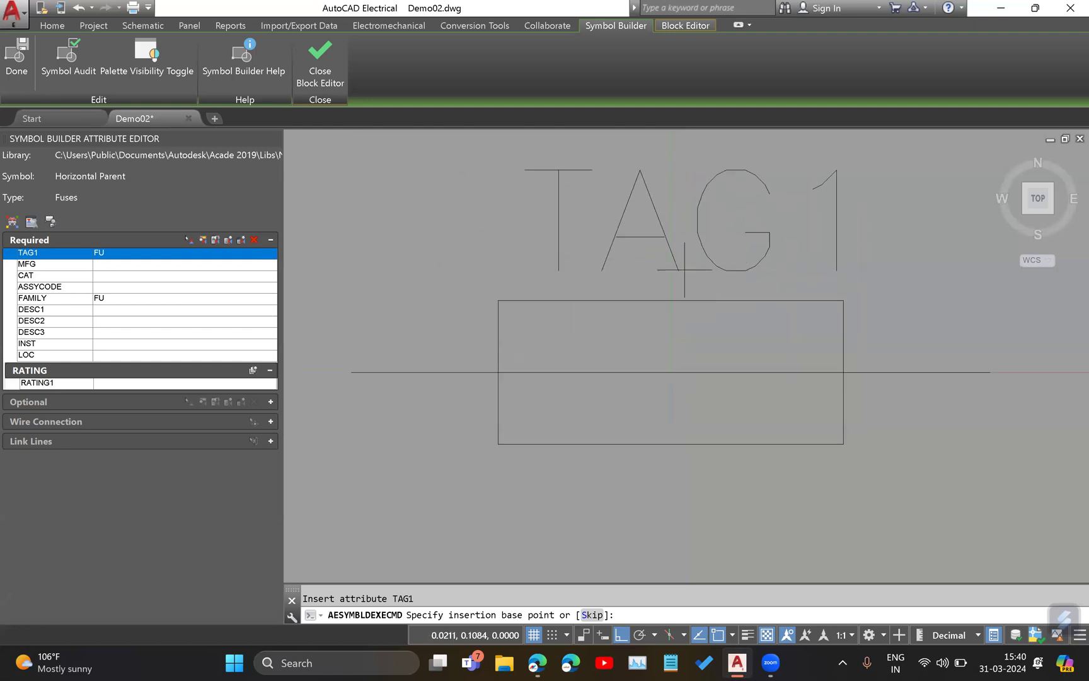
pyautogui.moveTo(687, 250); pyautogui.dragTo(651, 371, button='middle')
pyautogui.scroll(-2, 639, 301)
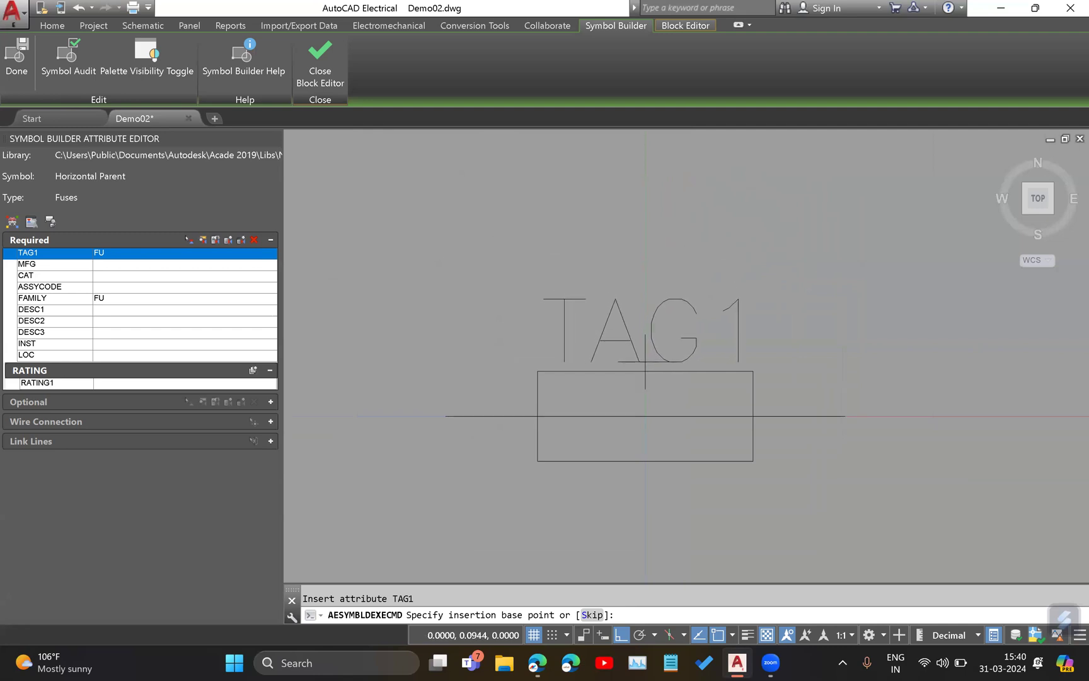
pyautogui.click(649, 362)
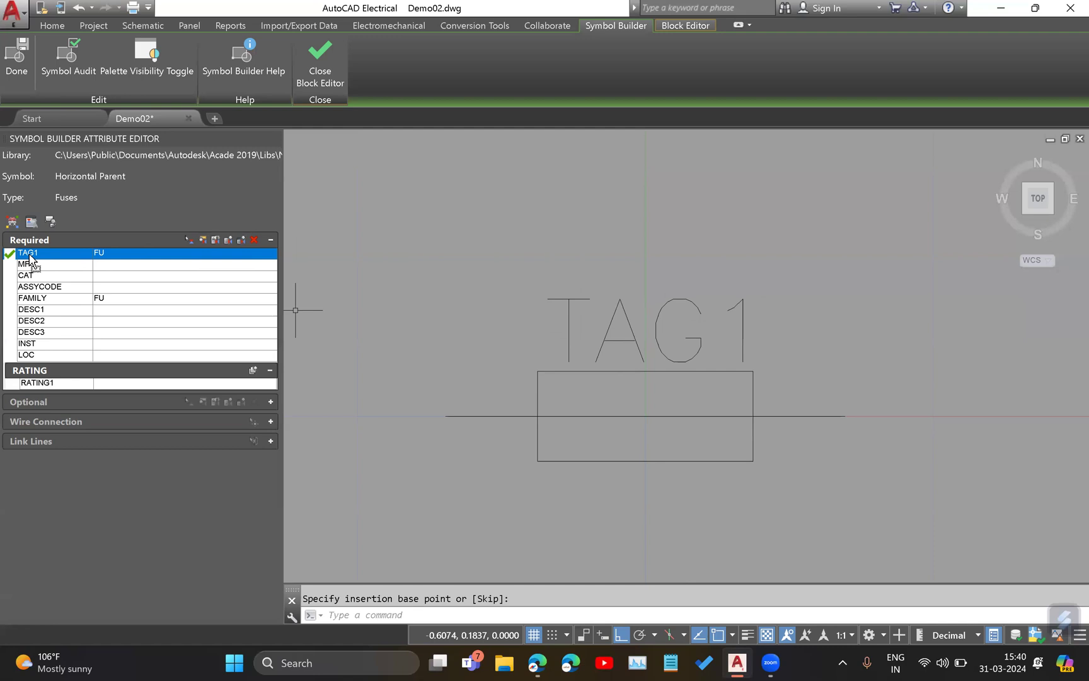
# Open the TAG1 attribute's properties and examine its Misc options and its Prompt, Value, Style and Justify text settings.
pyautogui.click(202, 240)
pyautogui.click(968, 203)
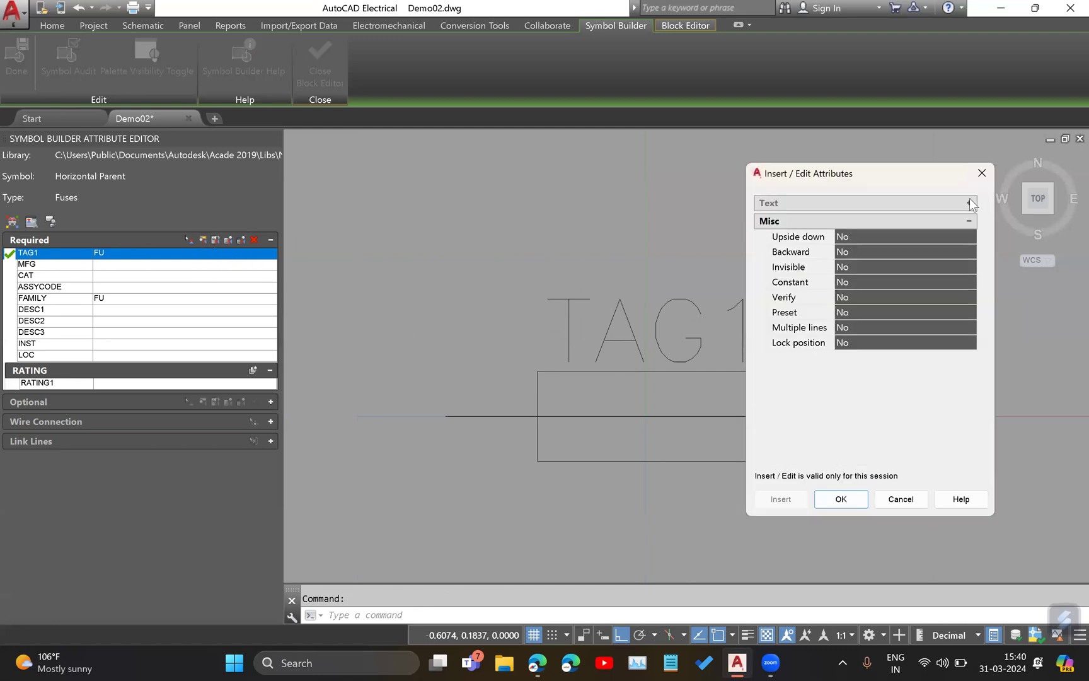
pyautogui.click(968, 220)
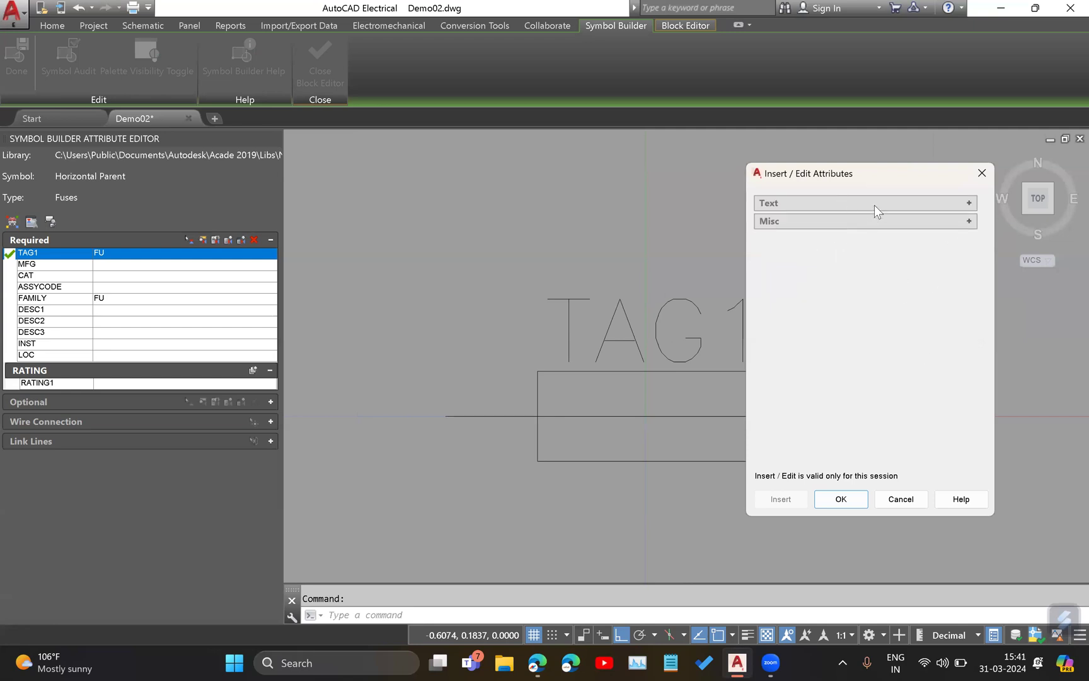
pyautogui.click(969, 202)
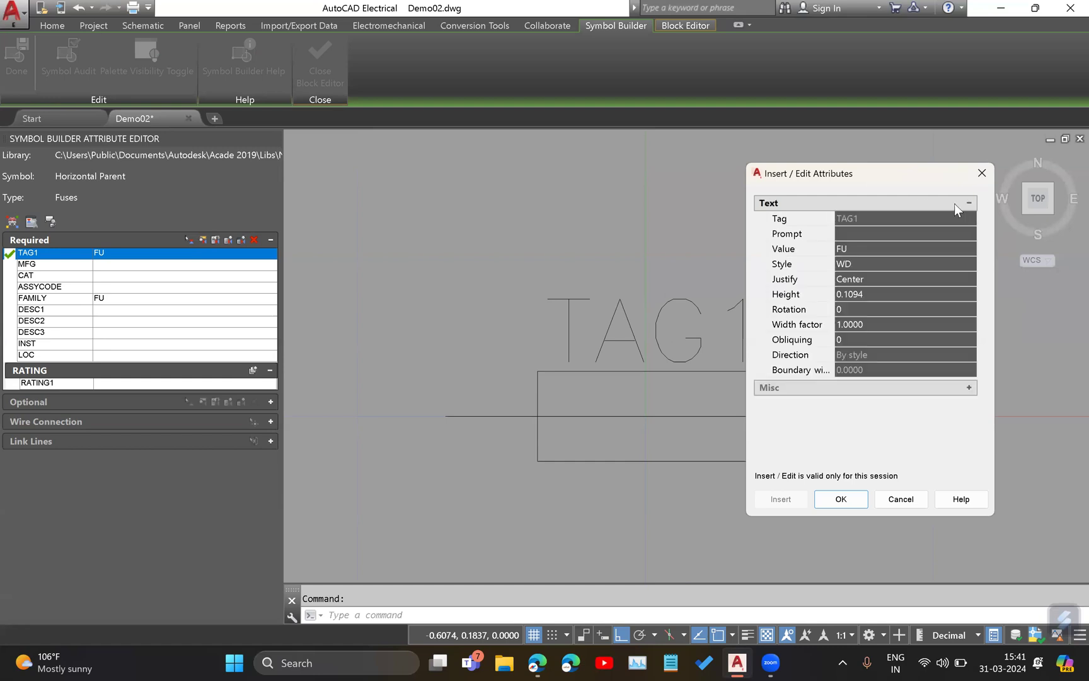
pyautogui.click(855, 234)
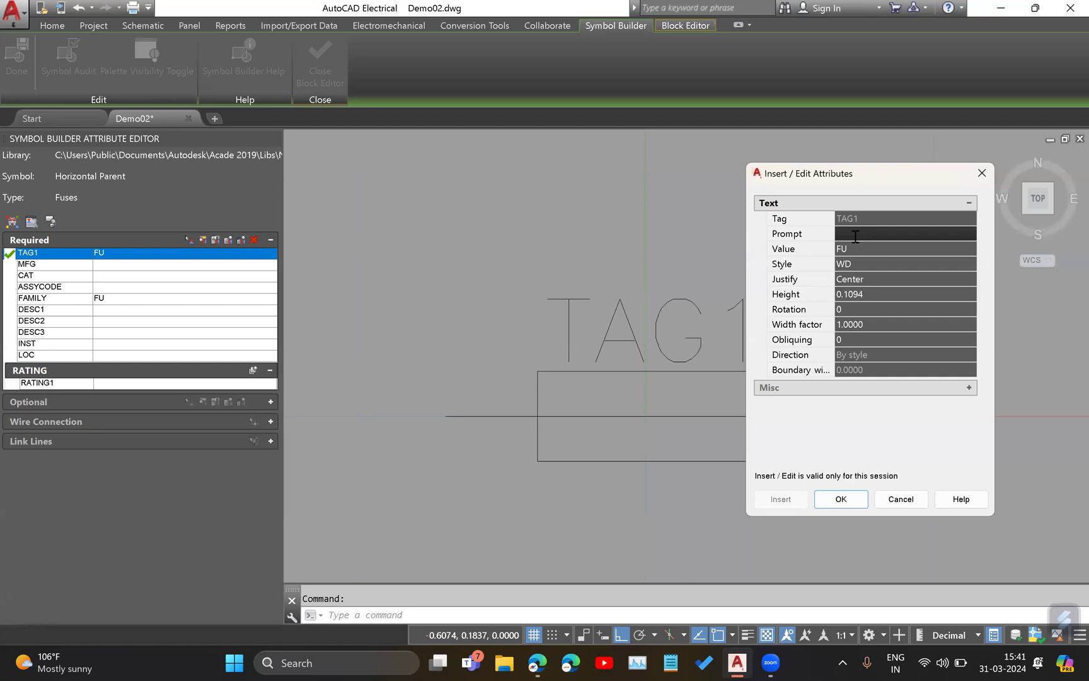
pyautogui.click(860, 247)
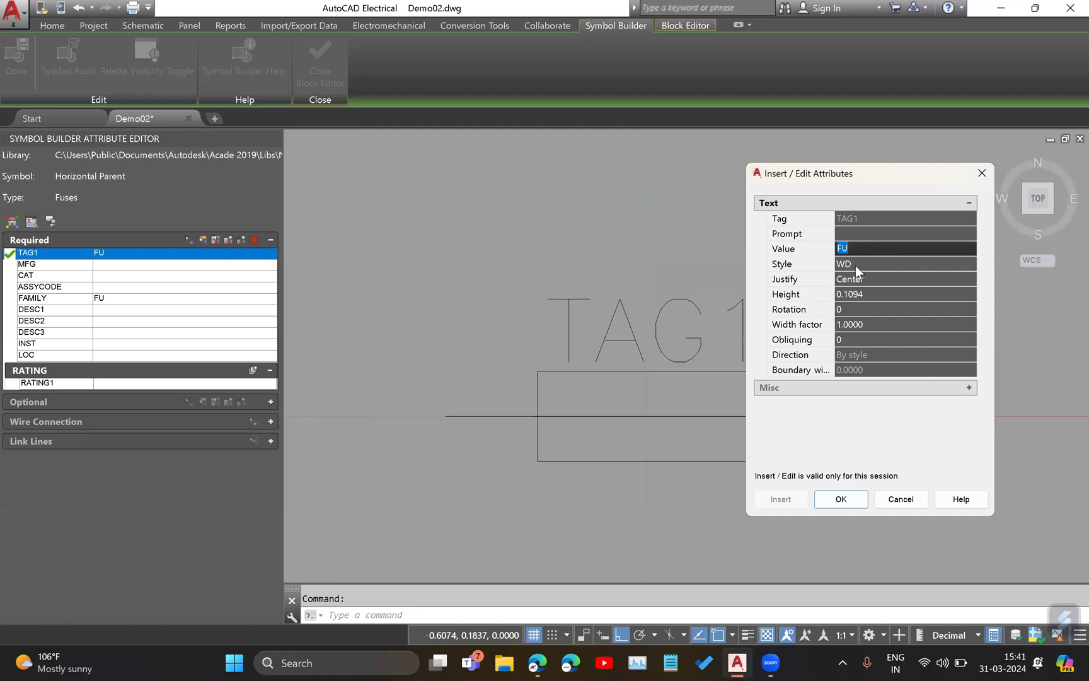
pyautogui.click(880, 265)
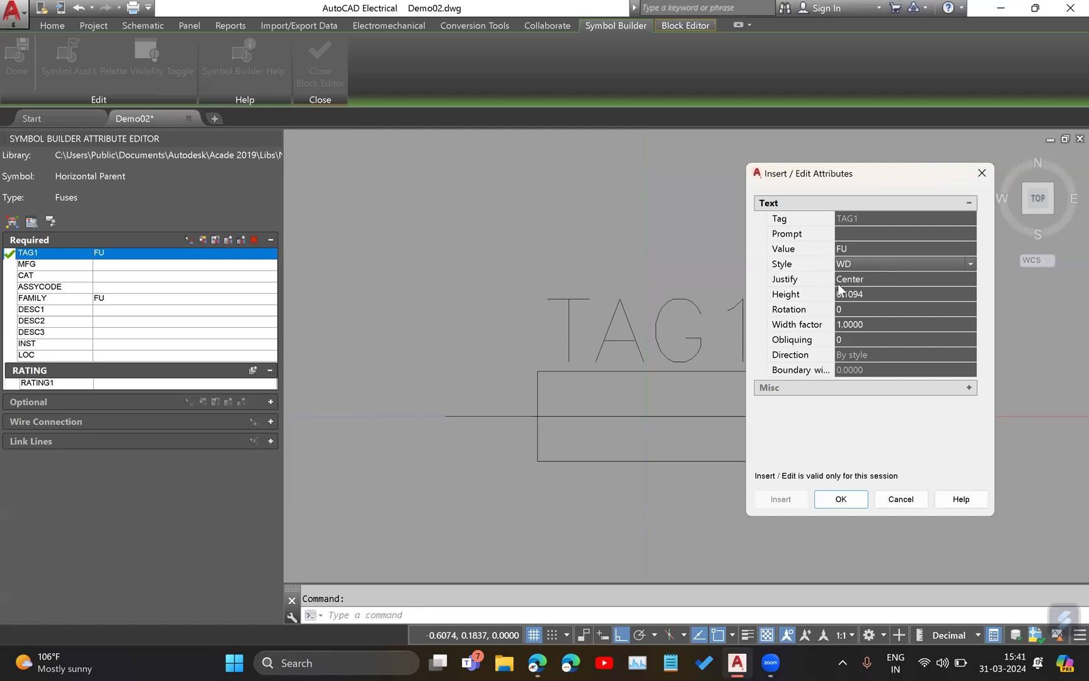
pyautogui.click(881, 281)
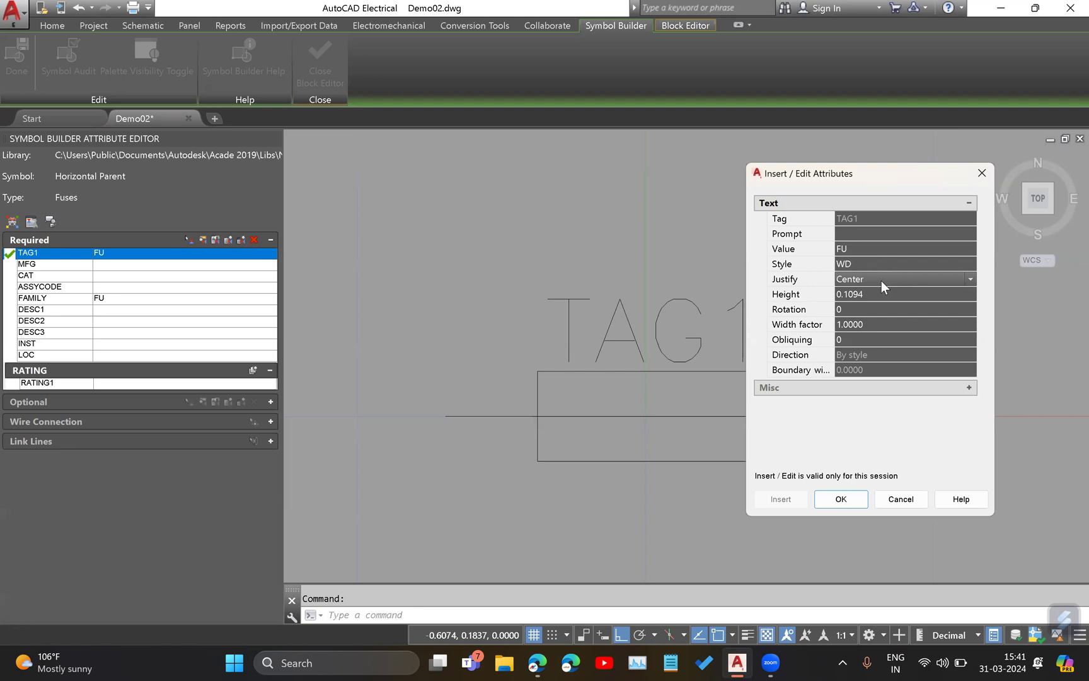
# Set the TAG1 attribute's text height to 0.05 and apply it.
pyautogui.click(877, 295)
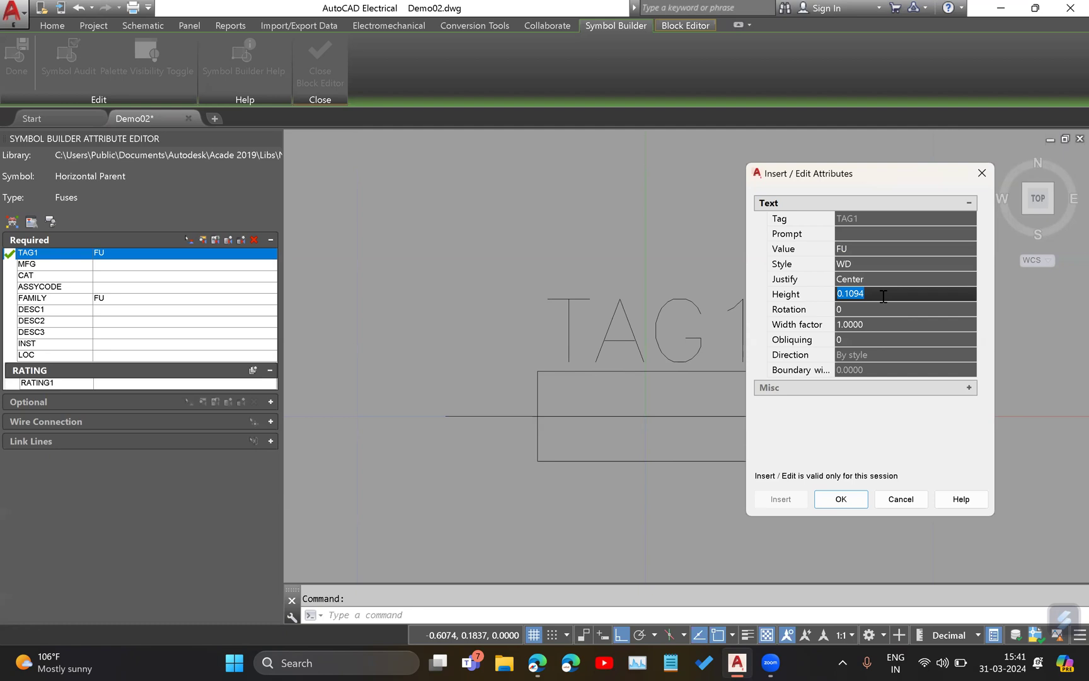
pyautogui.write('0.0')
pyautogui.click(842, 498)
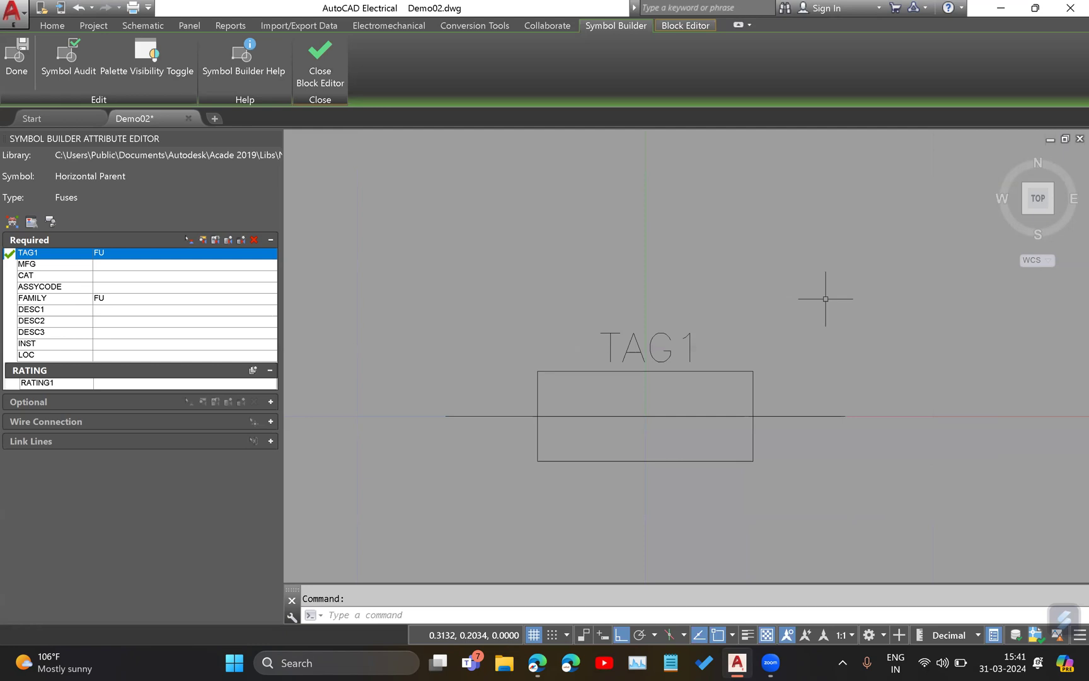
# Reopen the TAG1 attribute's properties and set its text height to 0.08.
pyautogui.rightClick(684, 334)
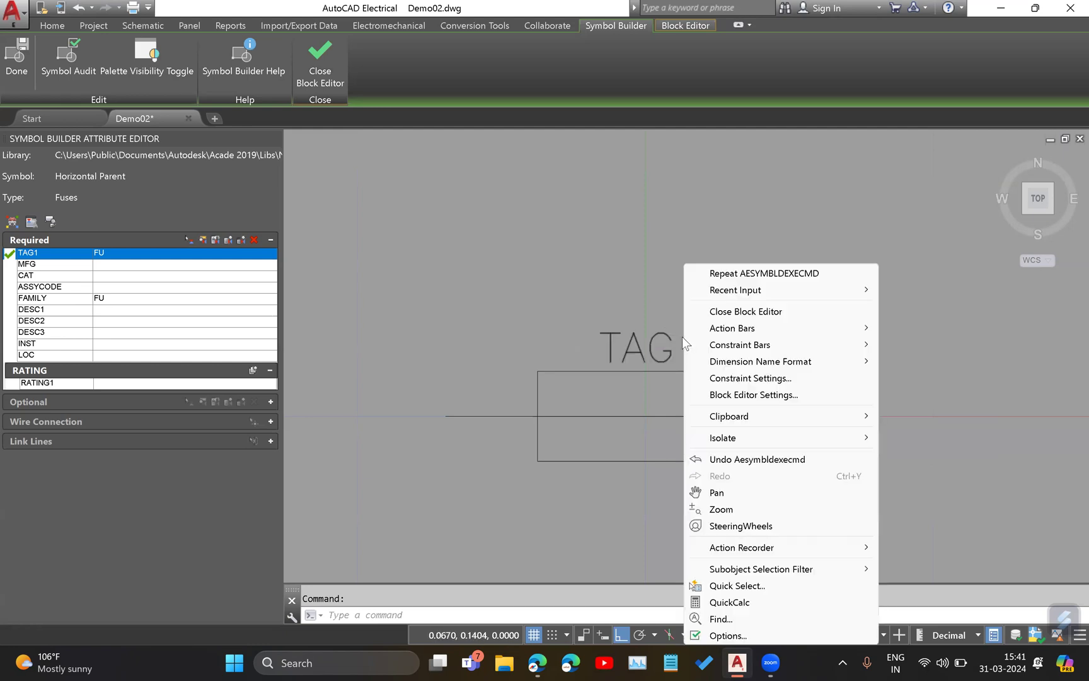
pyautogui.press('Escape')
pyautogui.click(203, 239)
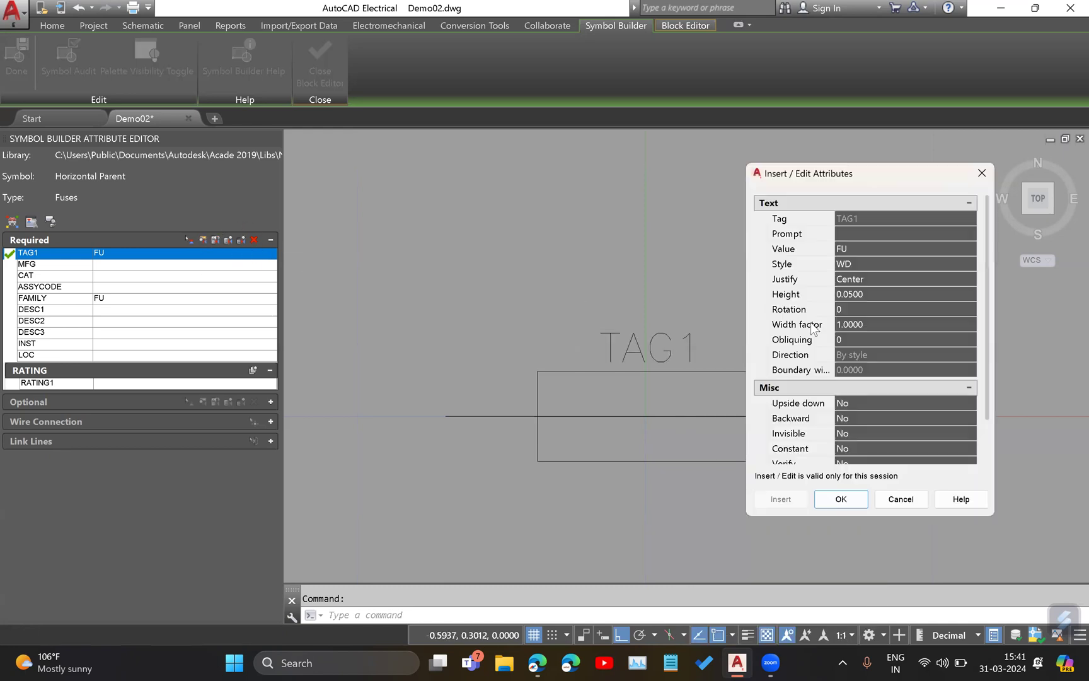
pyautogui.click(864, 293)
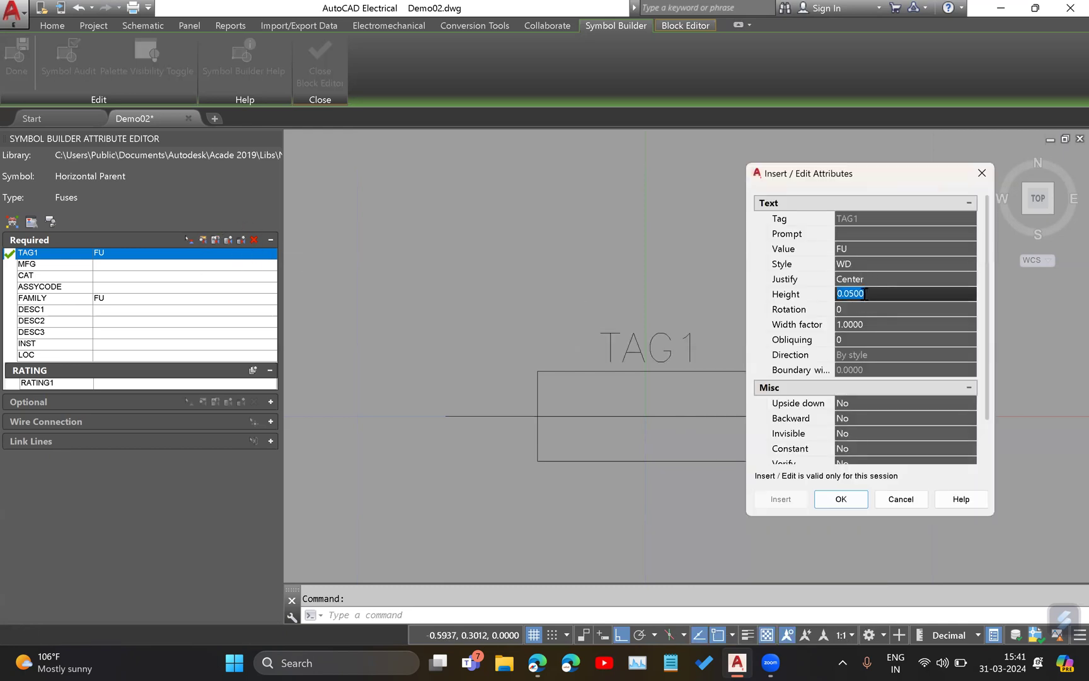
pyautogui.write('0.08')
pyautogui.click(839, 504)
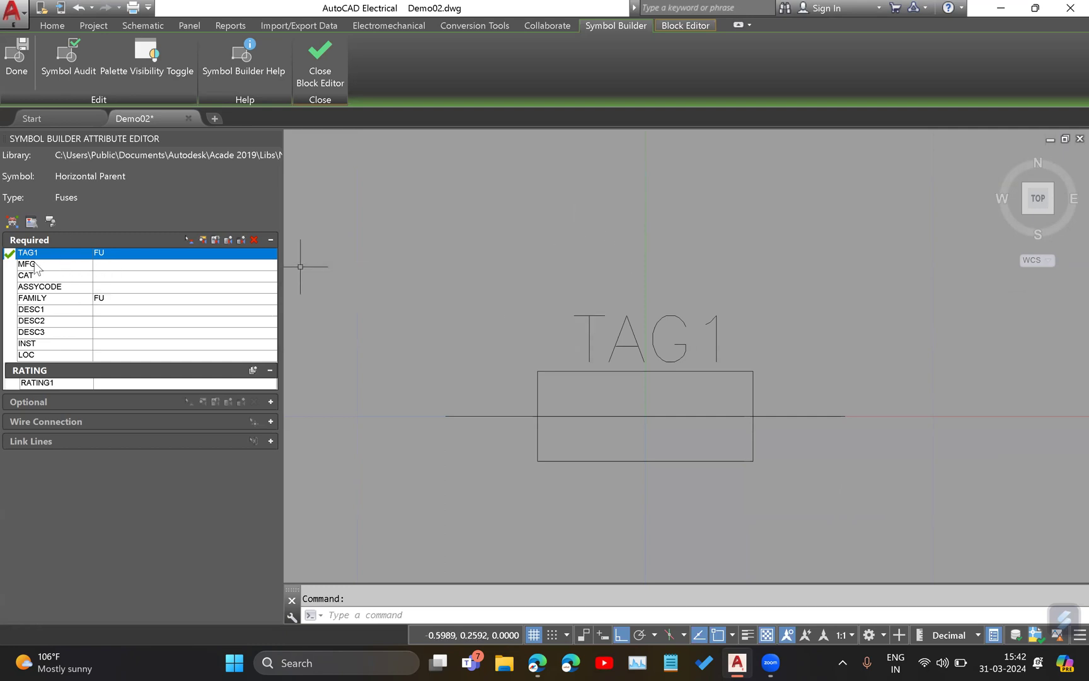
# Insert the MFG attribute just below the rectangle's lower-left corner and the CAT attribute directly beneath it.
pyautogui.click(14, 266)
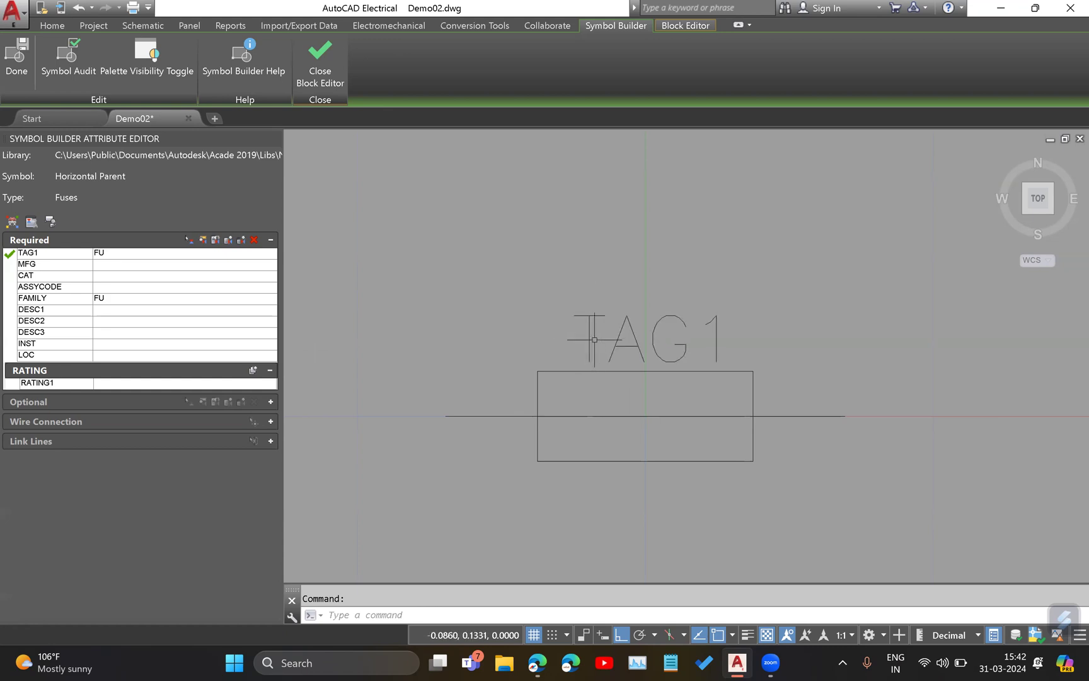
pyautogui.click(7, 266)
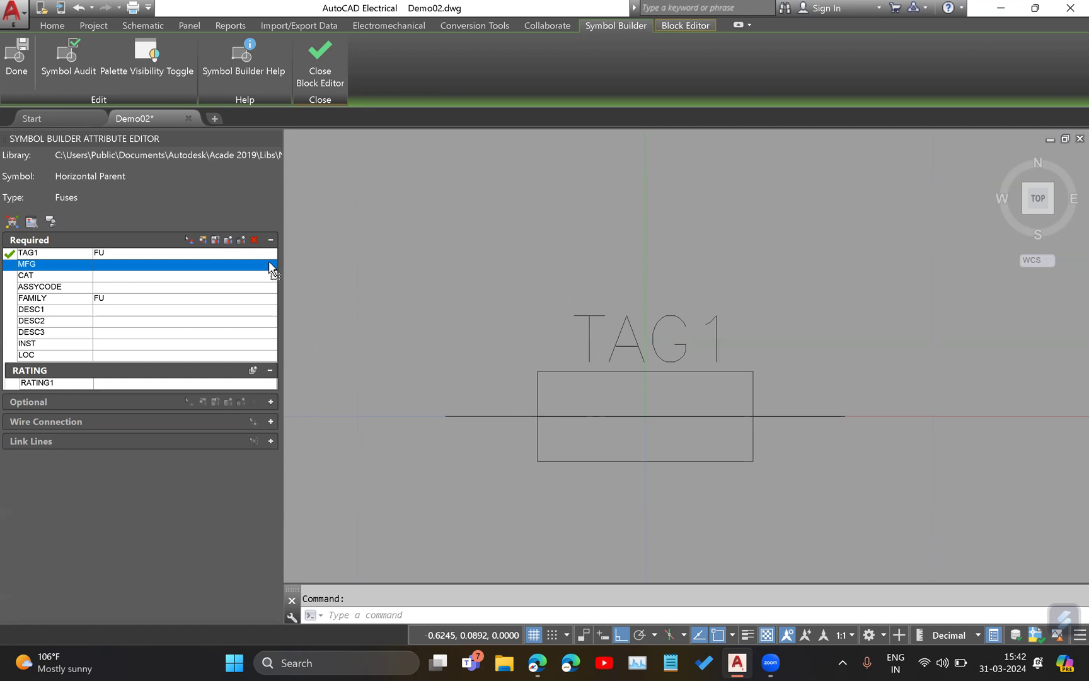
pyautogui.click(187, 240)
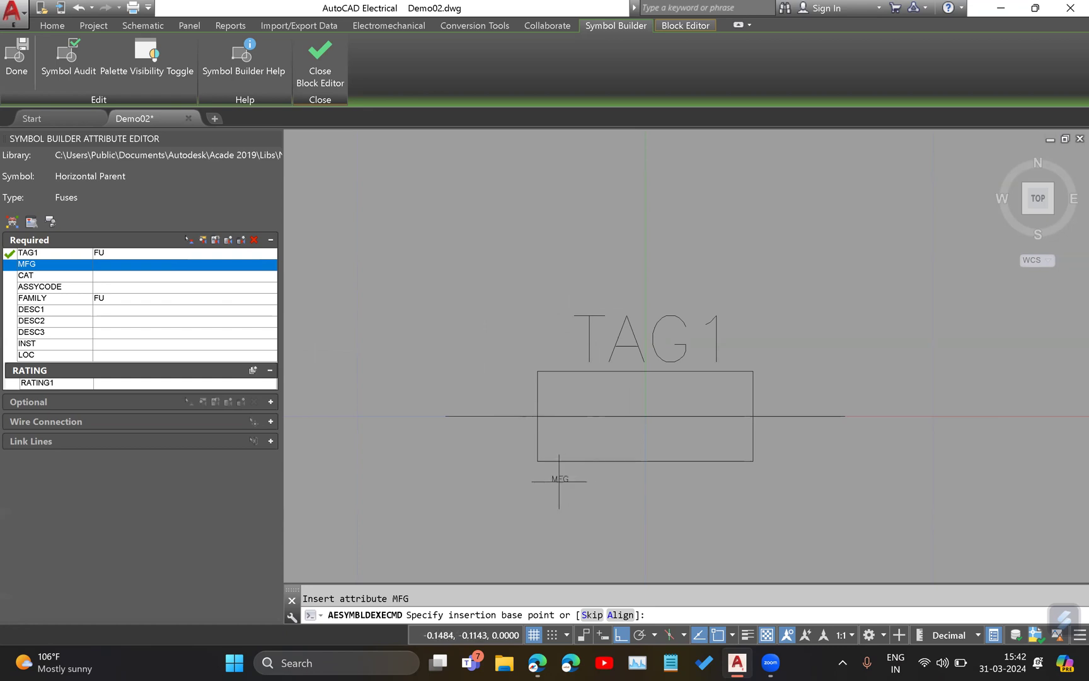
pyautogui.click(548, 475)
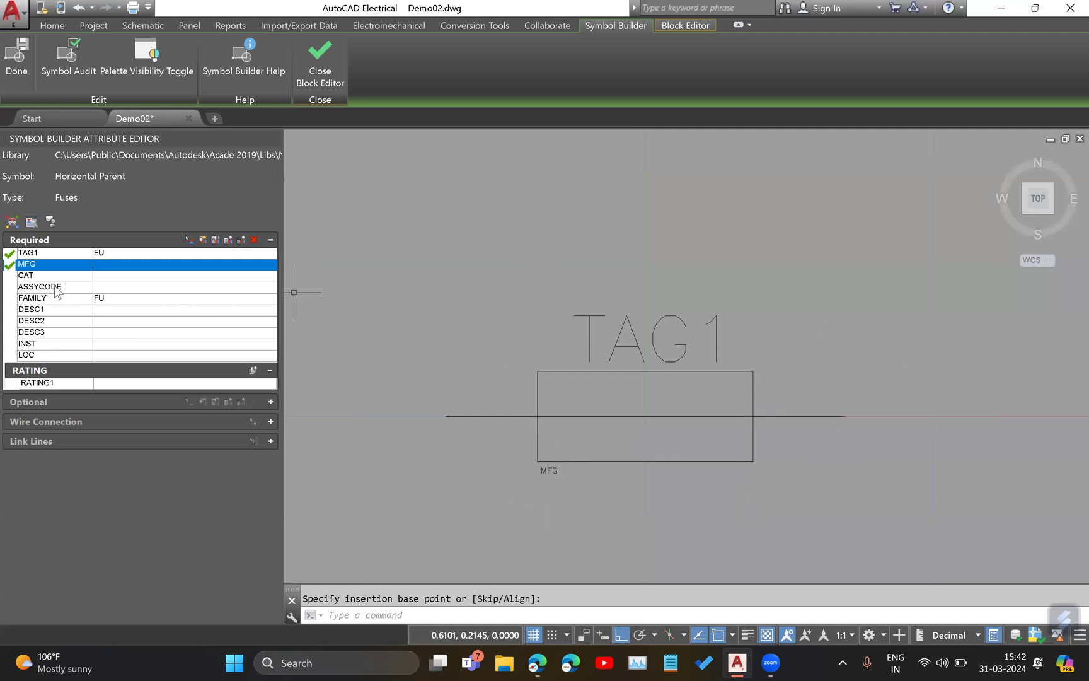
pyautogui.click(75, 272)
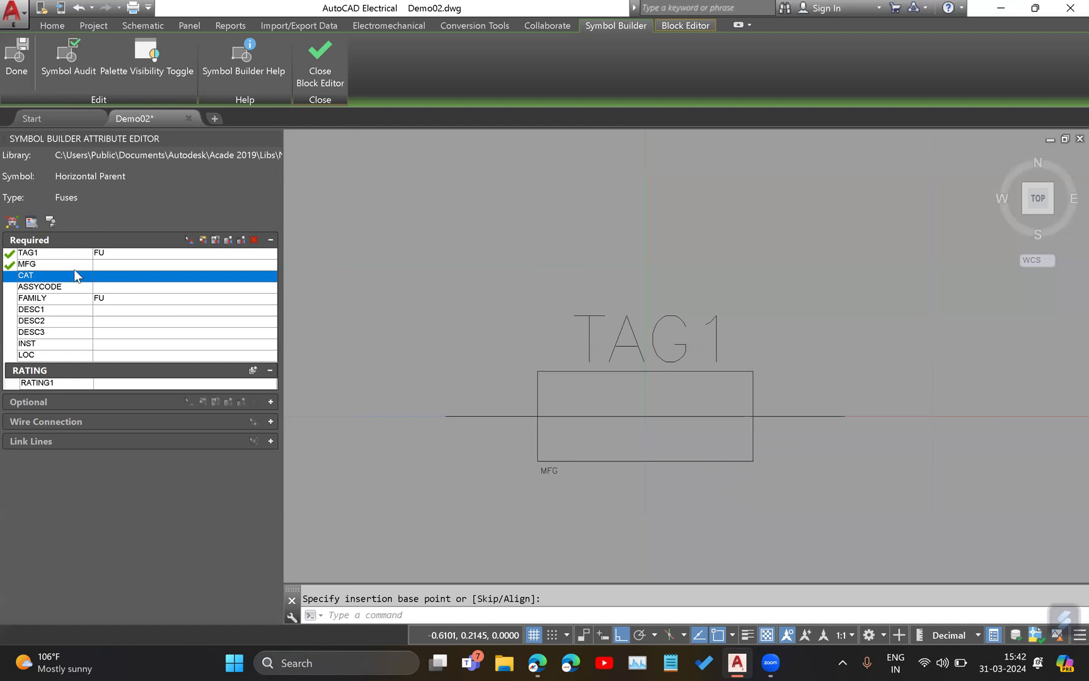
pyautogui.click(190, 240)
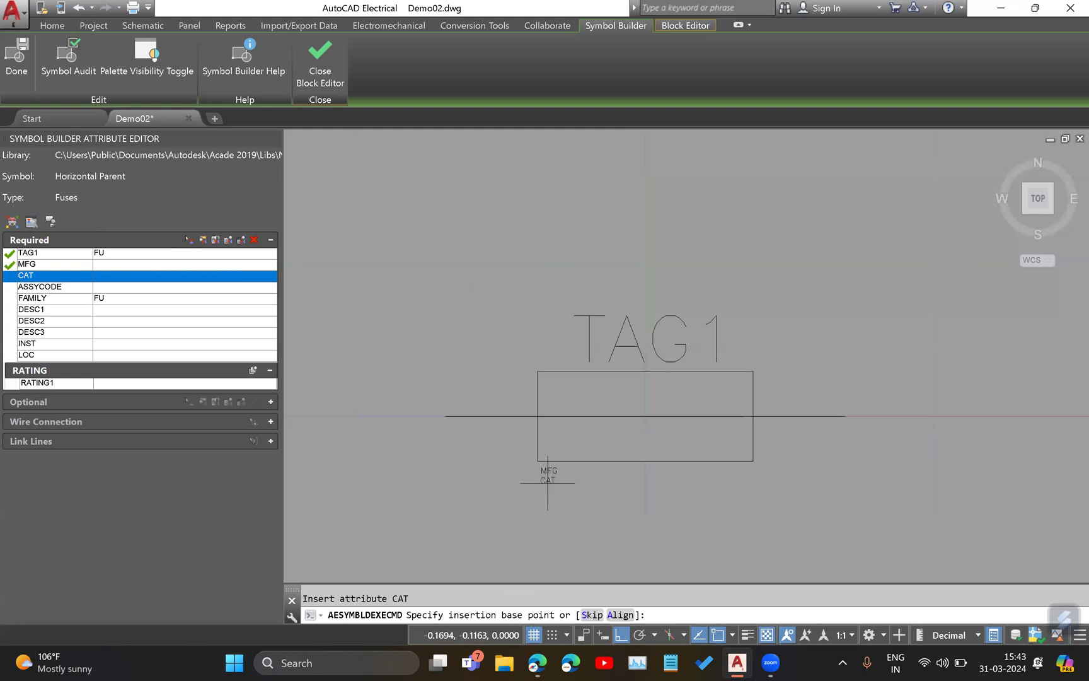
pyautogui.click(548, 483)
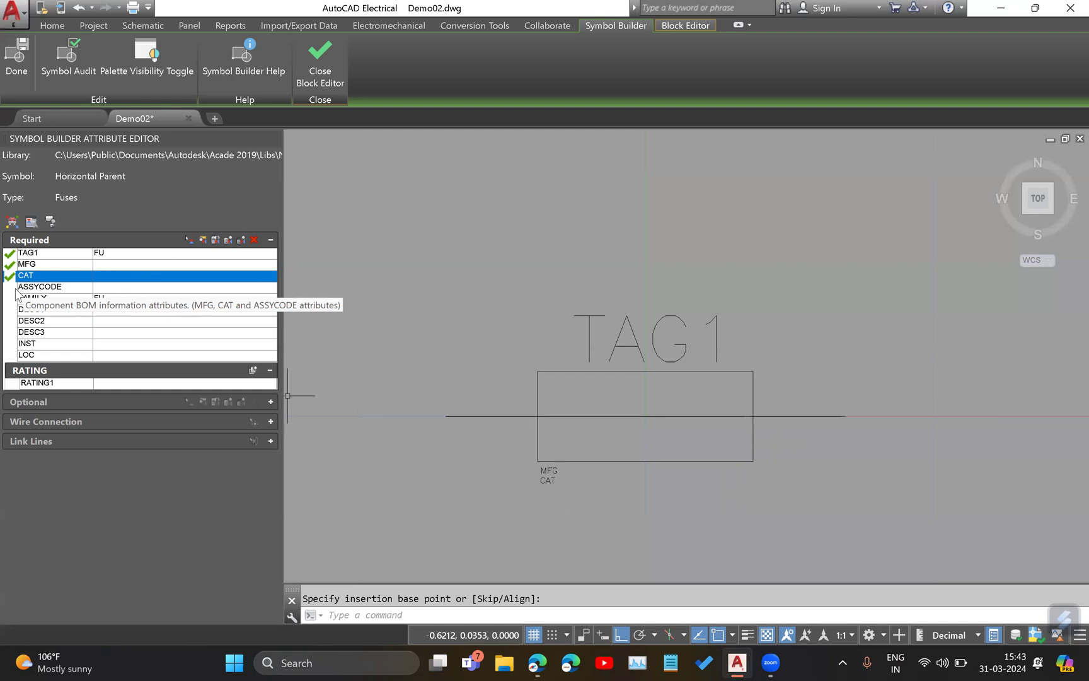
# Insert the ASSYCODE attribute below CAT and the FAMILY attribute beneath it.
pyautogui.click(189, 240)
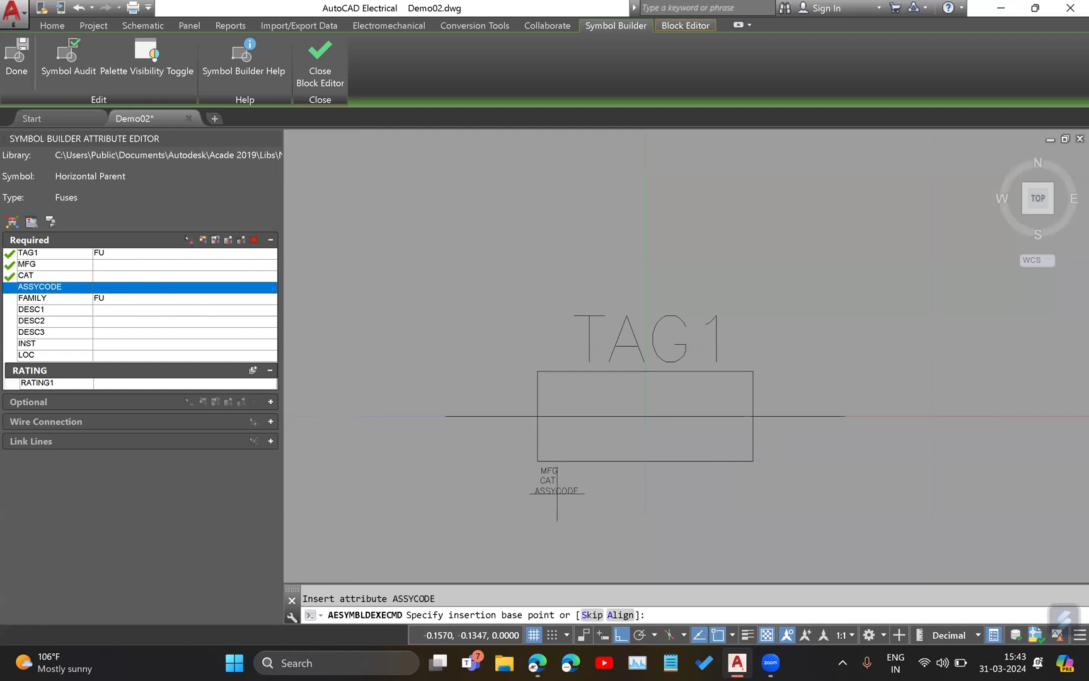
pyautogui.click(562, 489)
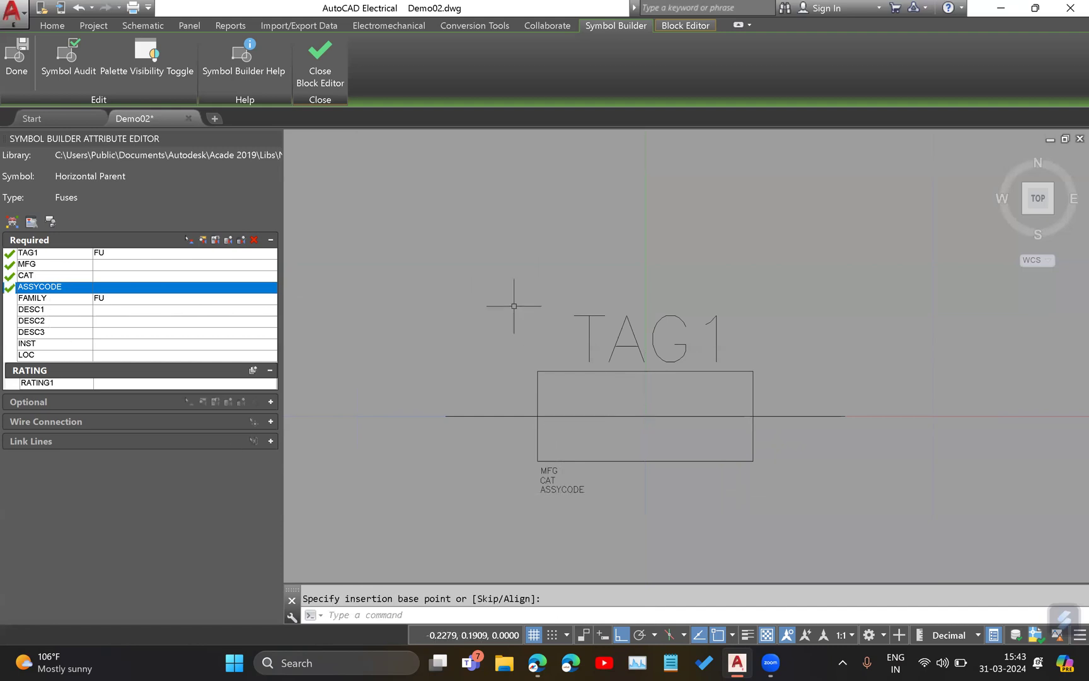
pyautogui.click(60, 301)
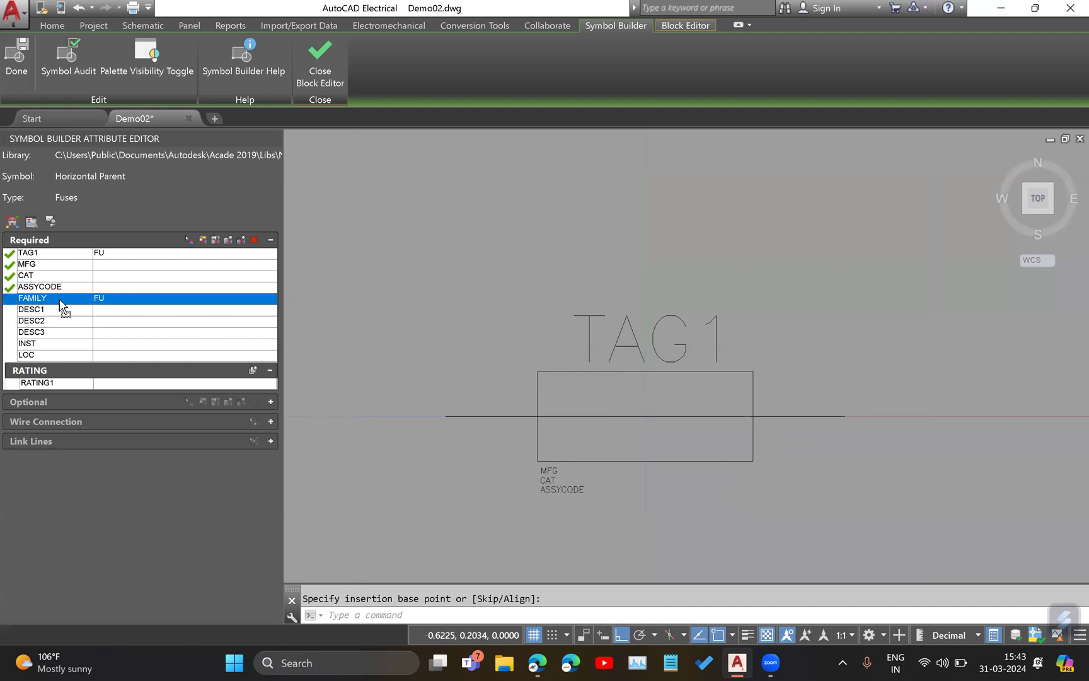
pyautogui.click(189, 240)
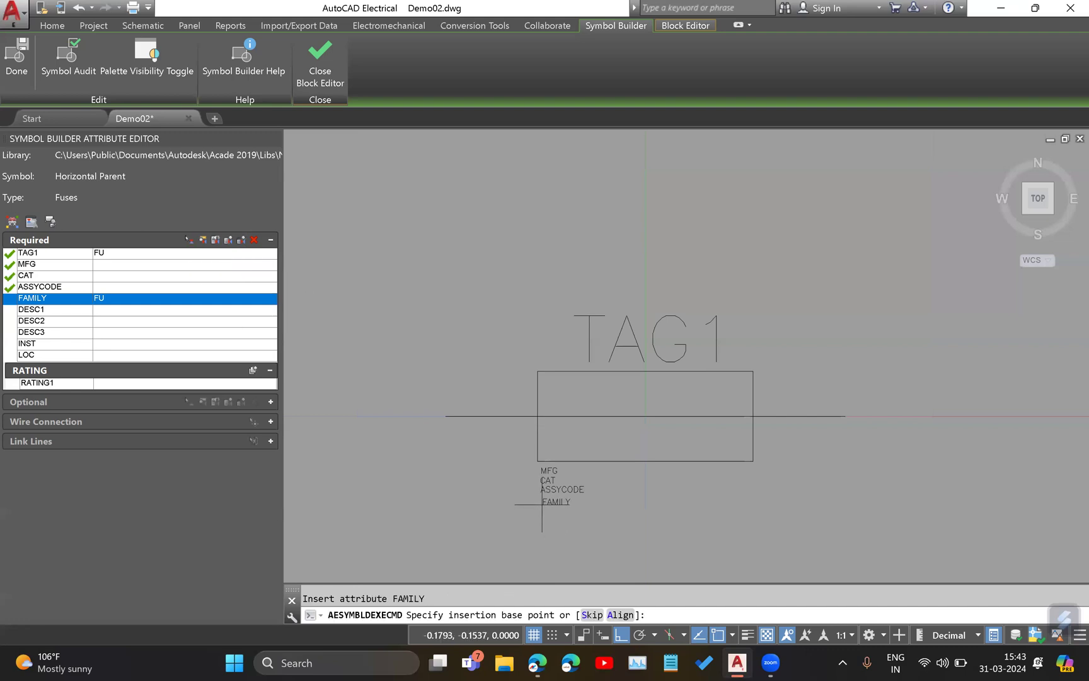
pyautogui.click(542, 503)
# Insert the DESC1 attribute centred just below the rectangle, beside the small MFG, CAT, ASSYCODE and FAMILY attributes.
pyautogui.click(15, 310)
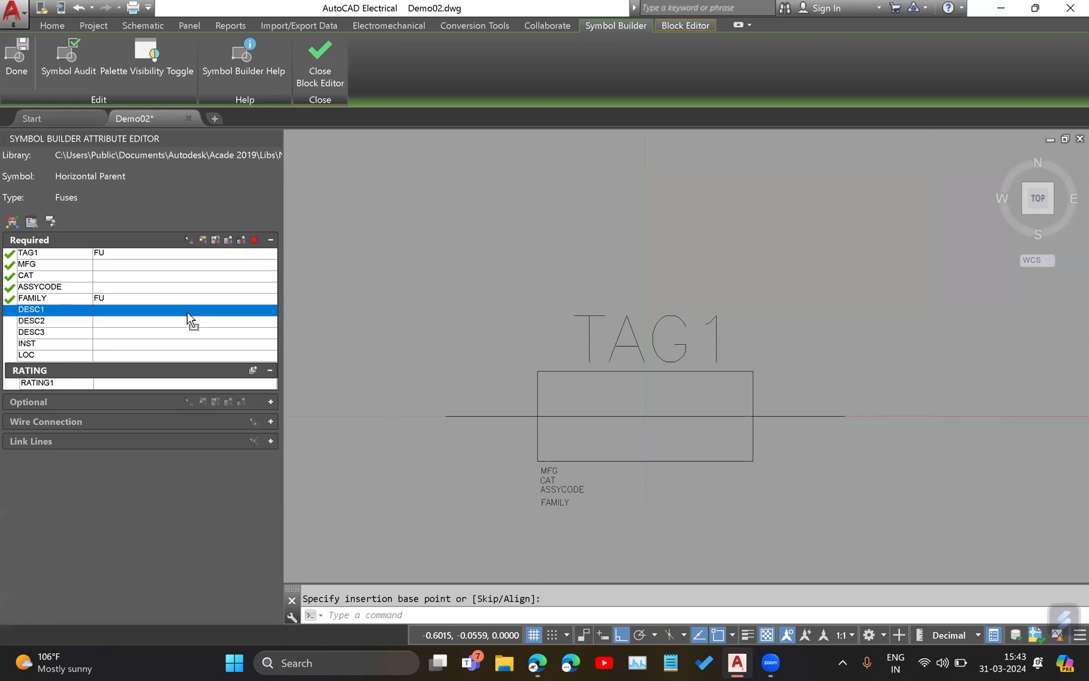
pyautogui.click(189, 240)
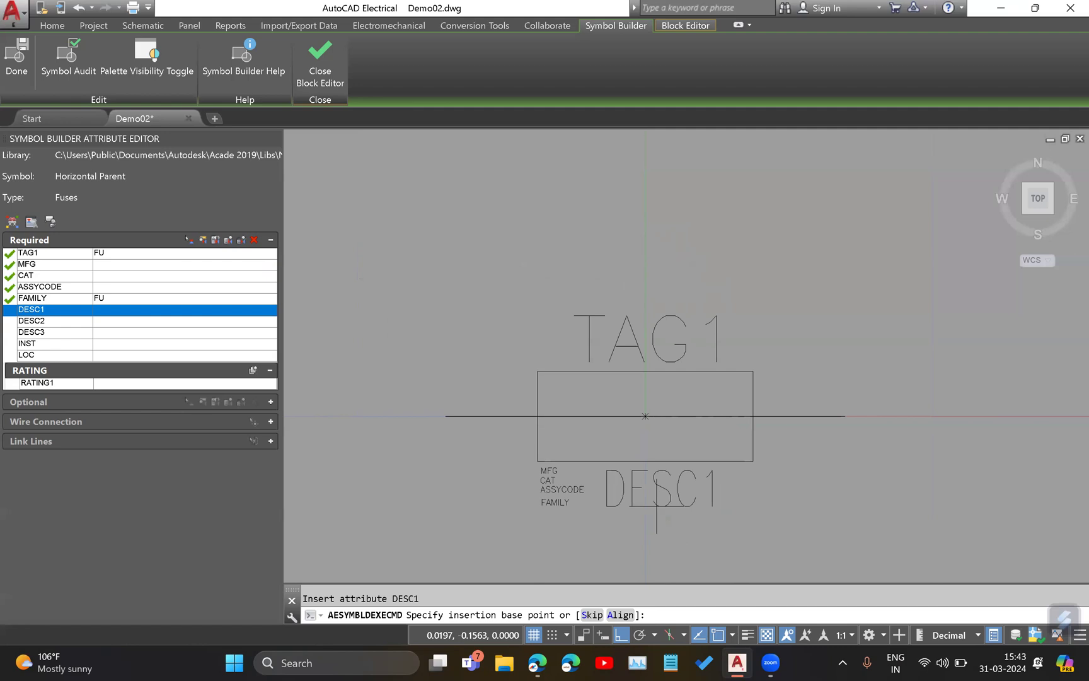
pyautogui.click(657, 506)
pyautogui.moveTo(789, 472); pyautogui.dragTo(748, 354, button='middle')
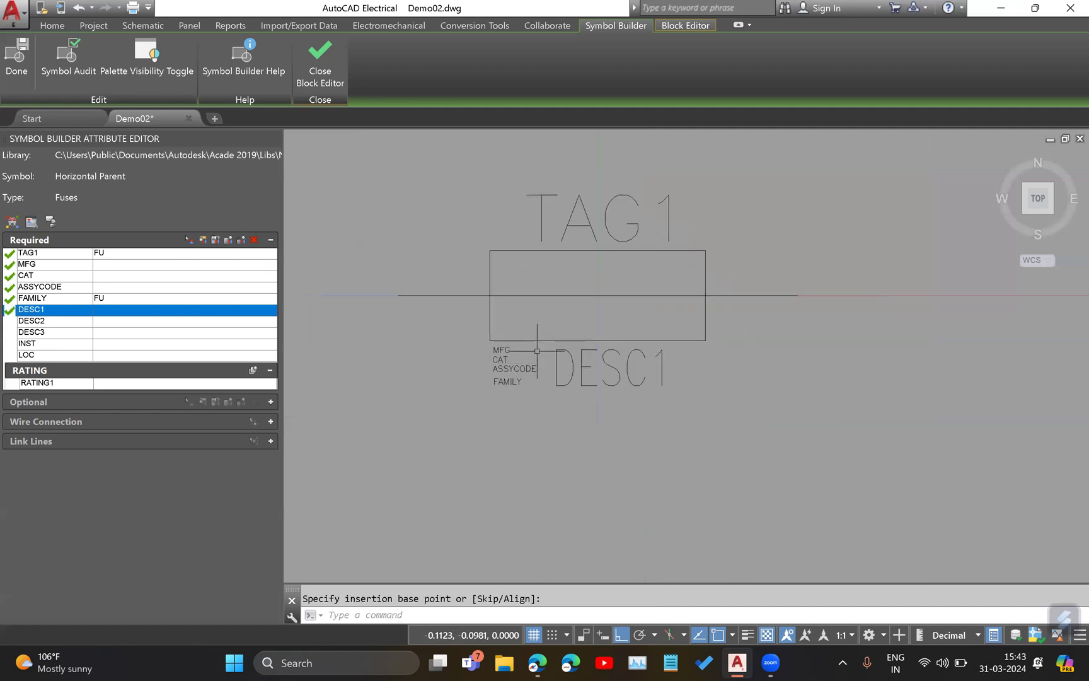
# Set the DESC1 attribute's text height to 0.5 and apply it.
pyautogui.click(215, 240)
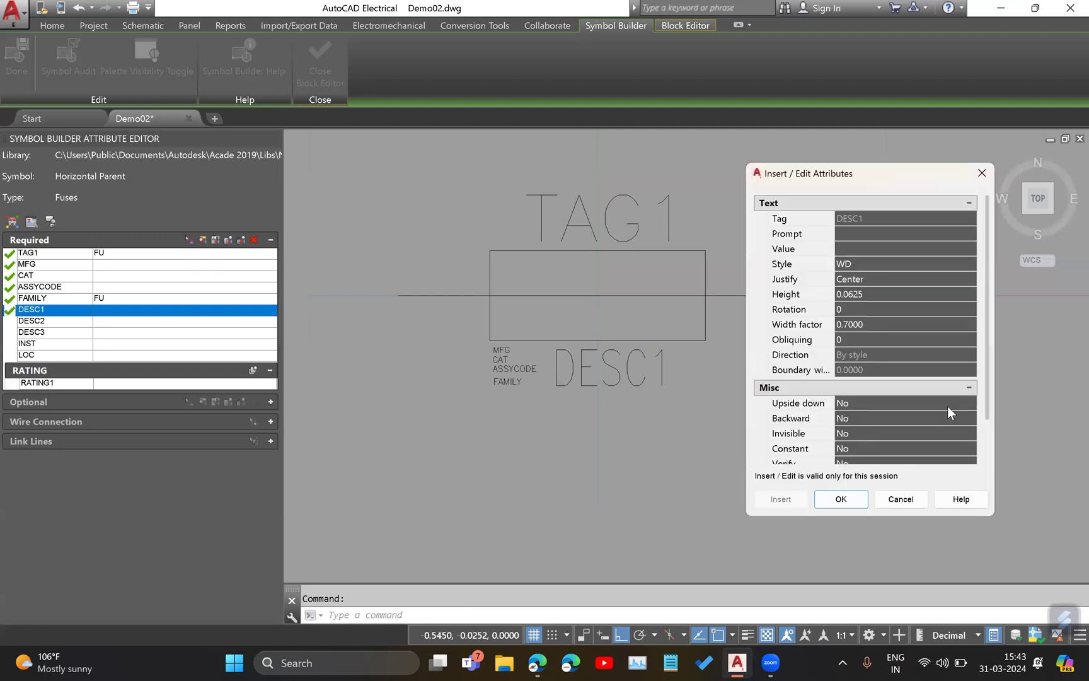
pyautogui.click(880, 293)
pyautogui.write('0.')
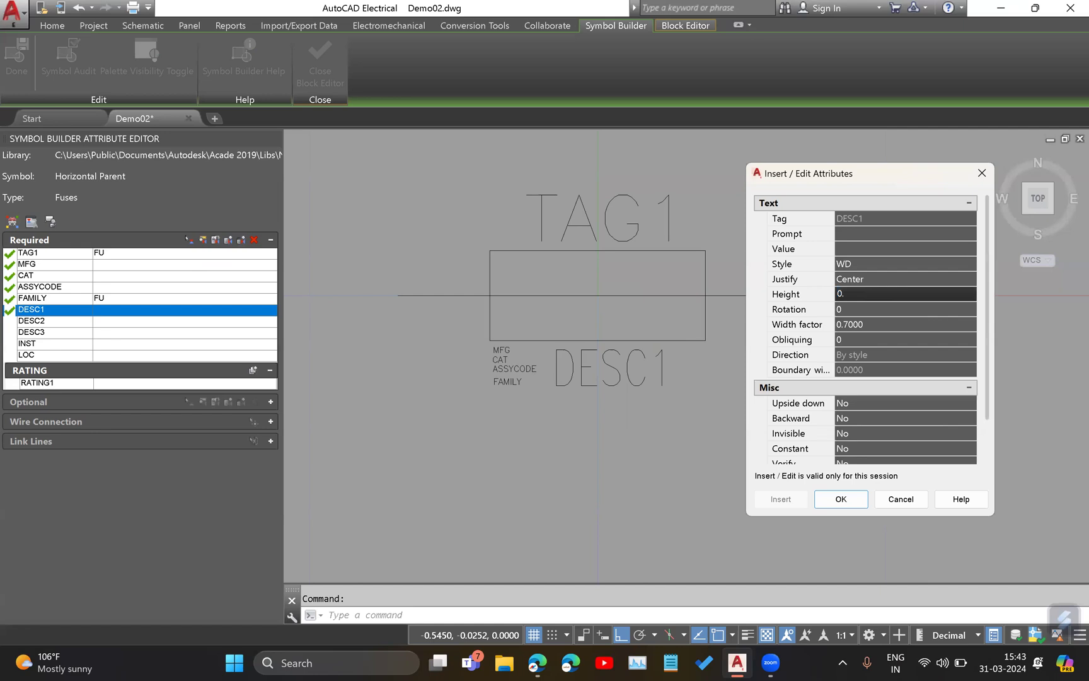
pyautogui.write('5000')
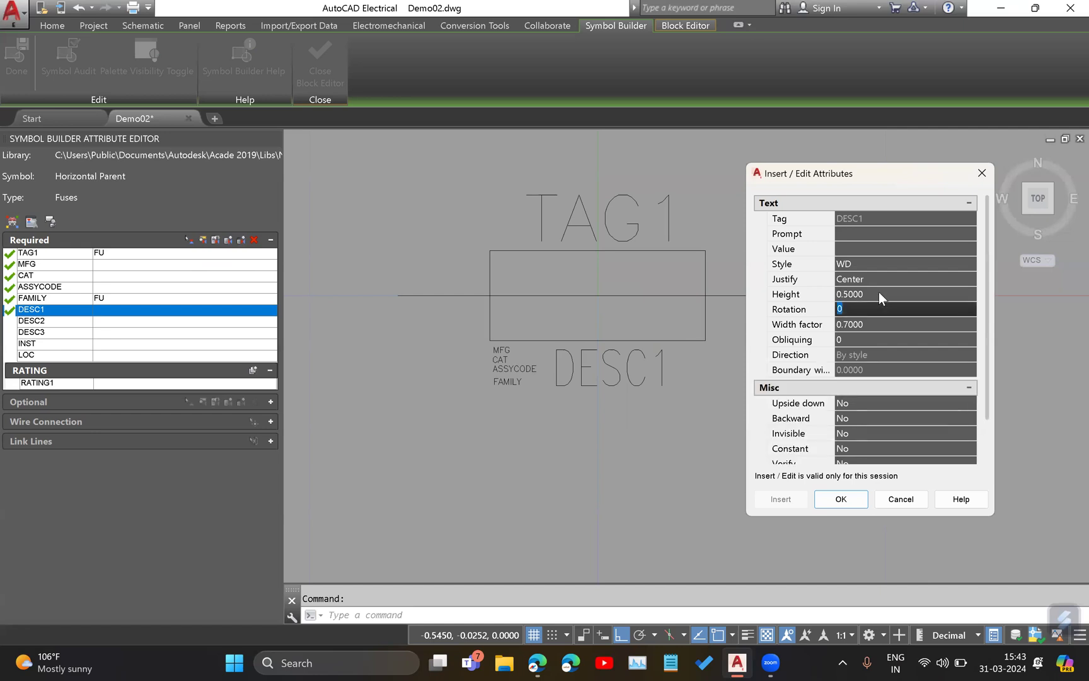
pyautogui.click(841, 499)
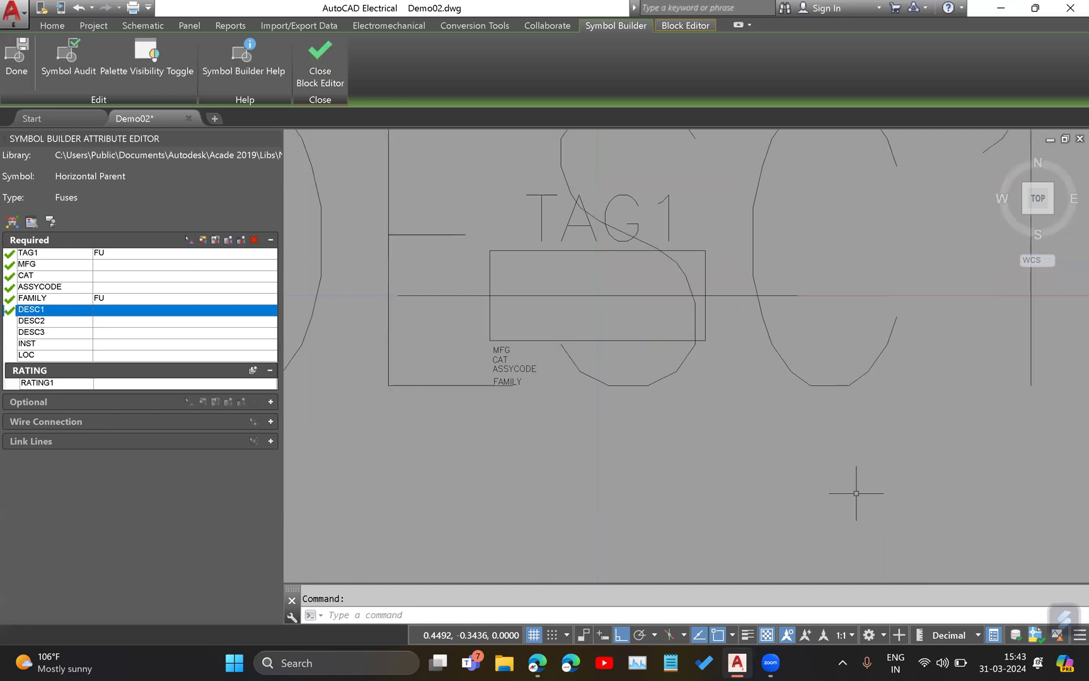
pyautogui.rightClick(768, 330)
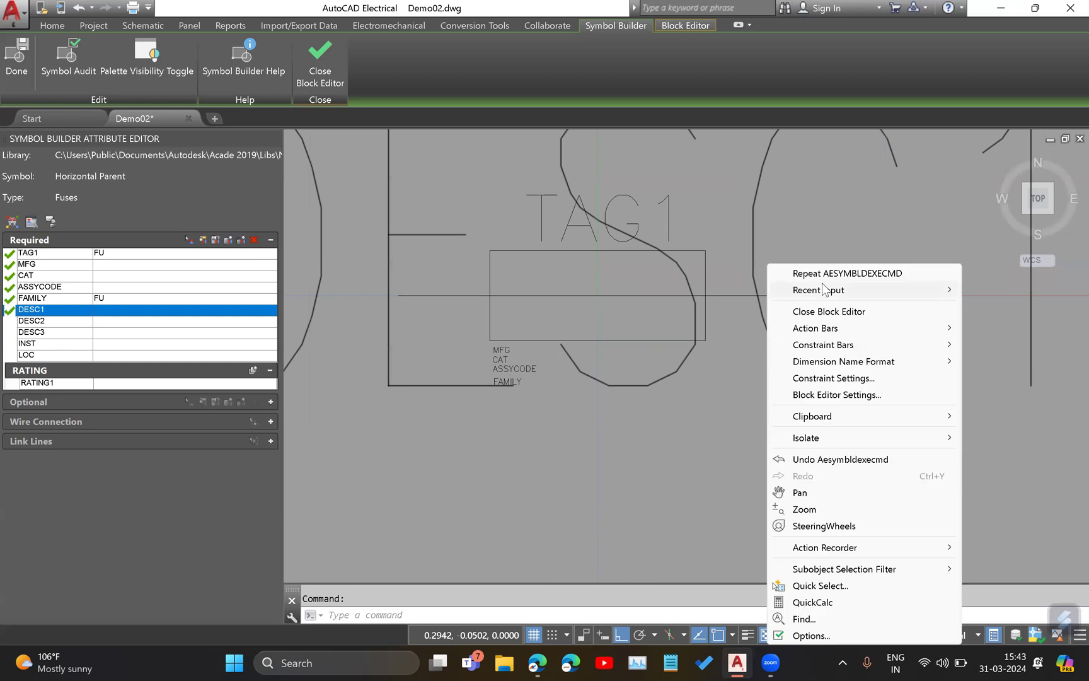
pyautogui.click(711, 363)
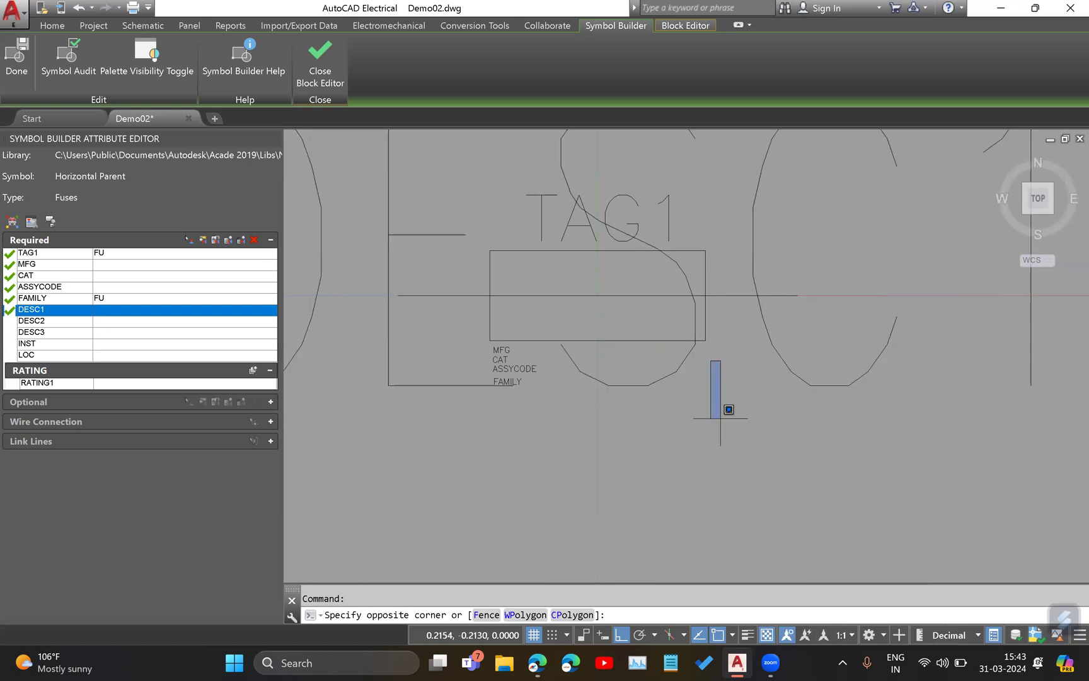
pyautogui.click(203, 240)
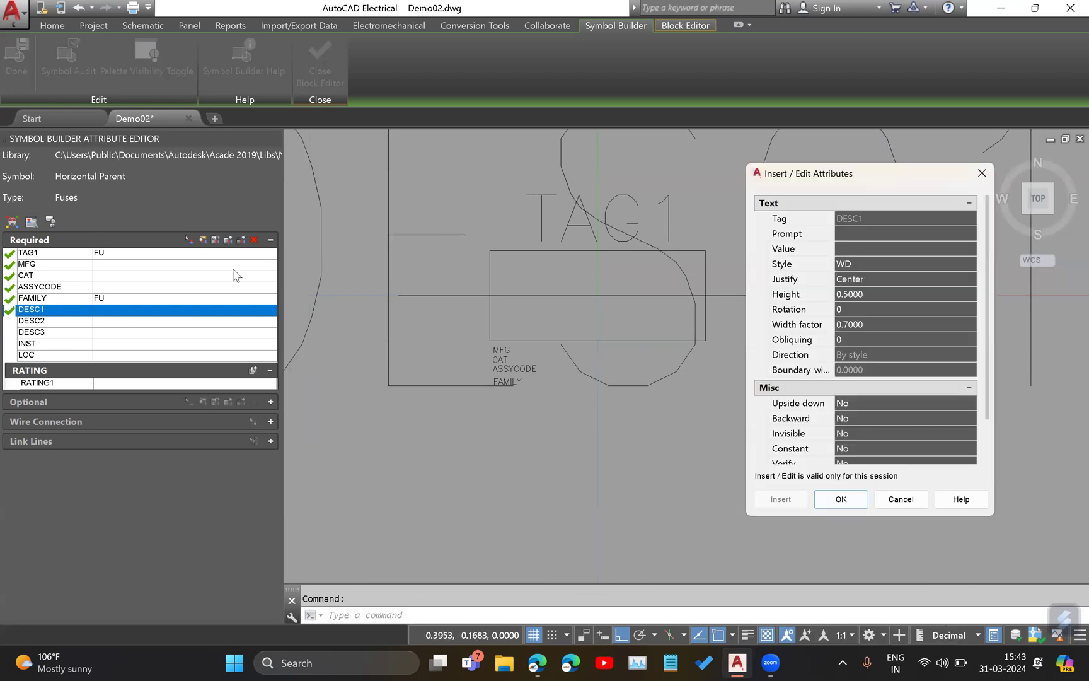
pyautogui.click(869, 323)
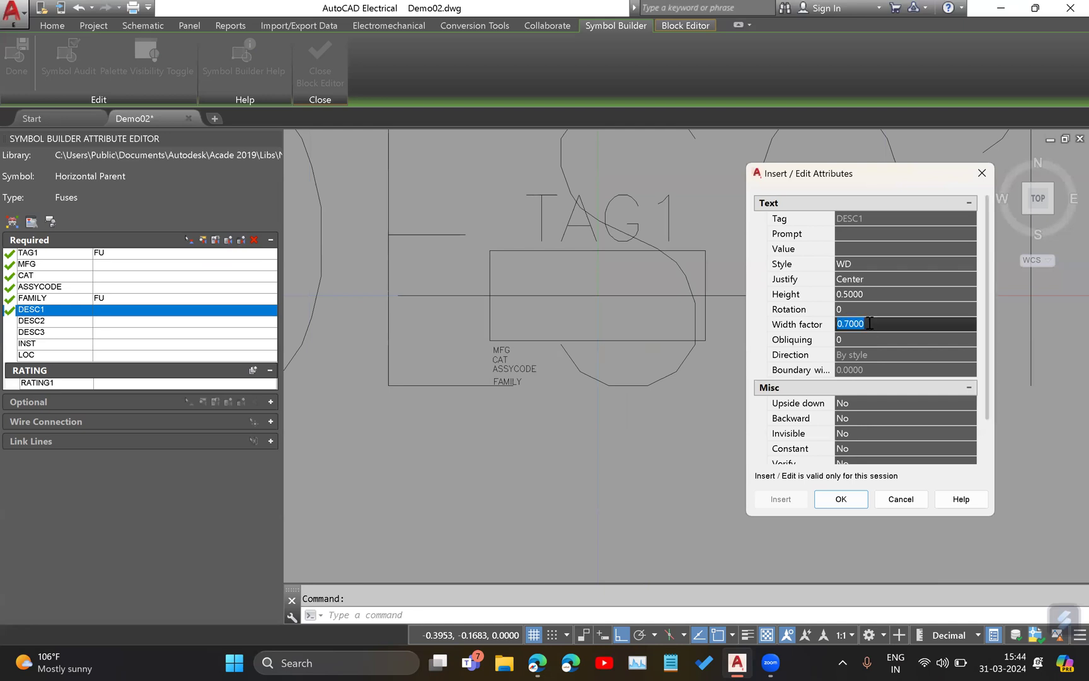
pyautogui.press('BackSpace')
pyautogui.click(901, 498)
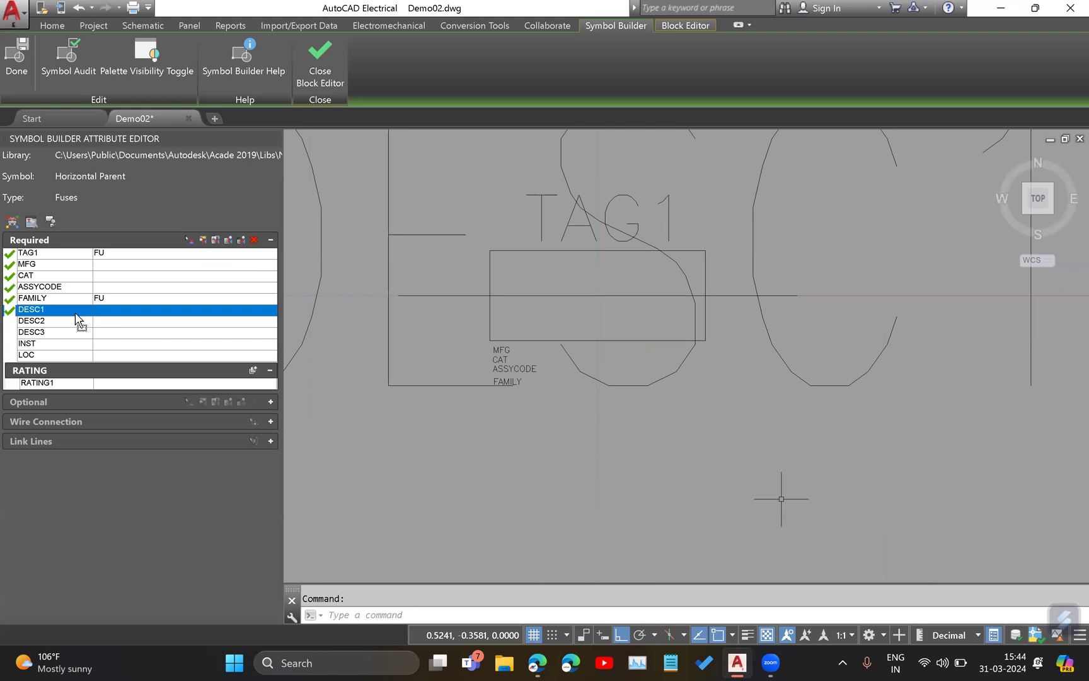
# Set the DESC1 attribute's text height to 0.05 and apply it.
pyautogui.click(203, 240)
pyautogui.click(893, 293)
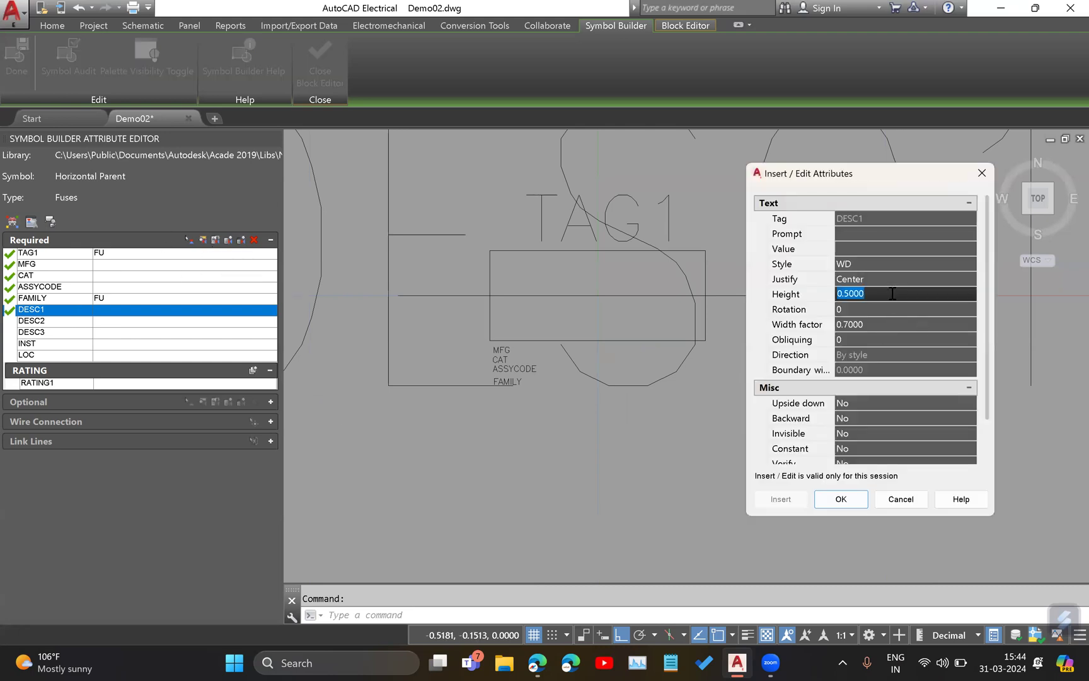
pyautogui.write('0')
pyautogui.press('Return')
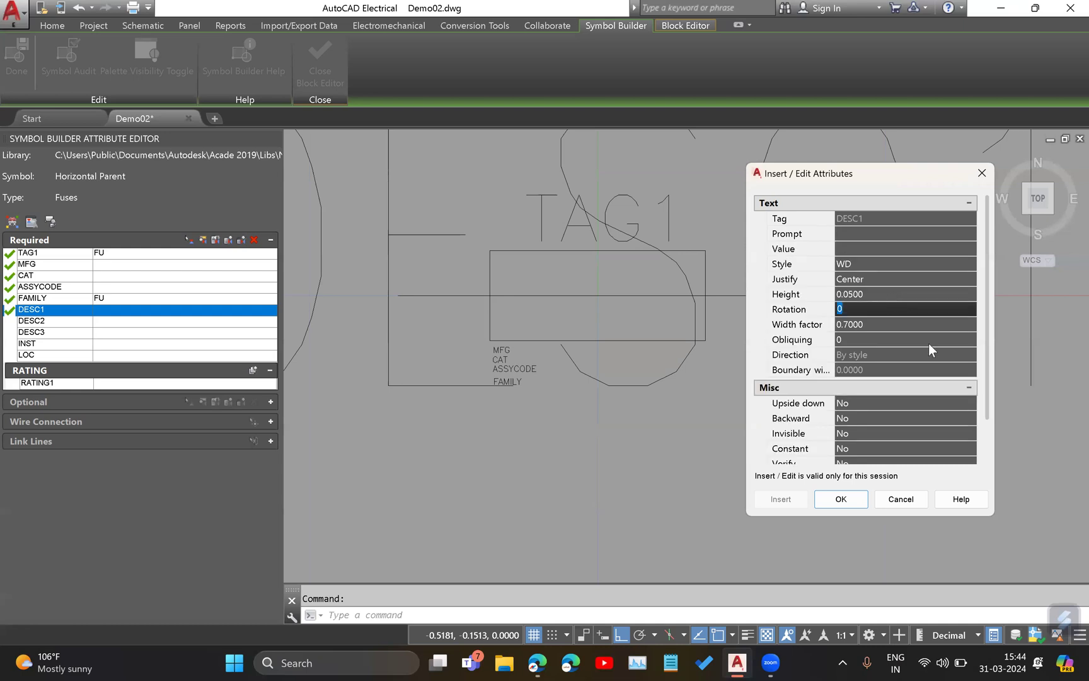
pyautogui.click(844, 499)
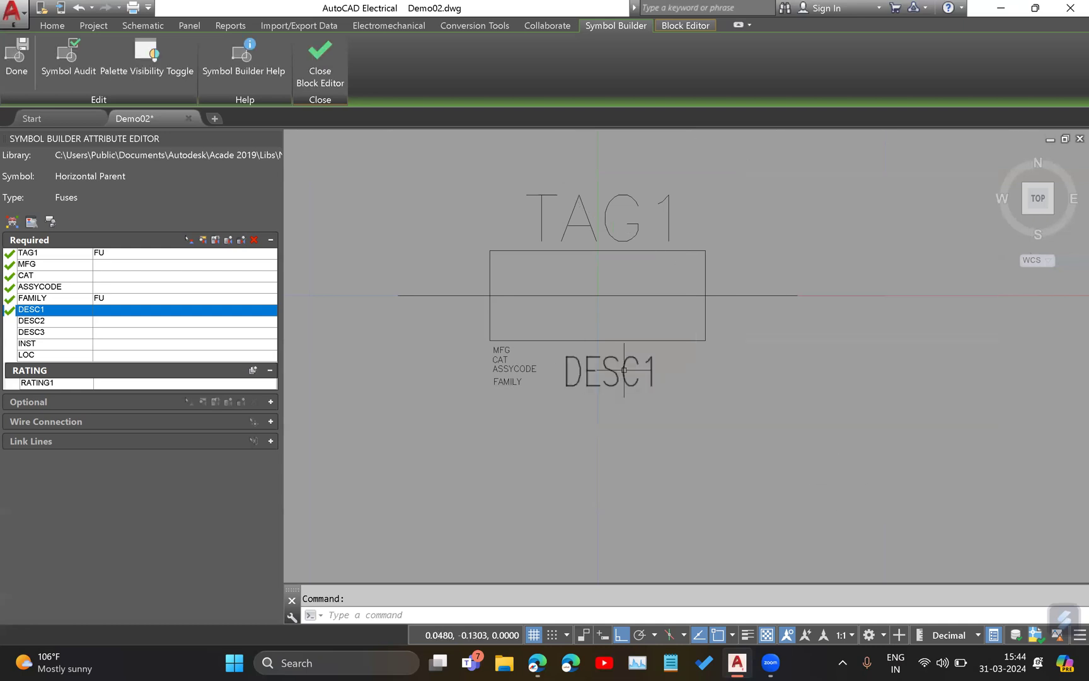
# Move the DESC1 attribute horizontally towards FAMILY so it starts just beside the small attribute texts.
pyautogui.click(613, 354)
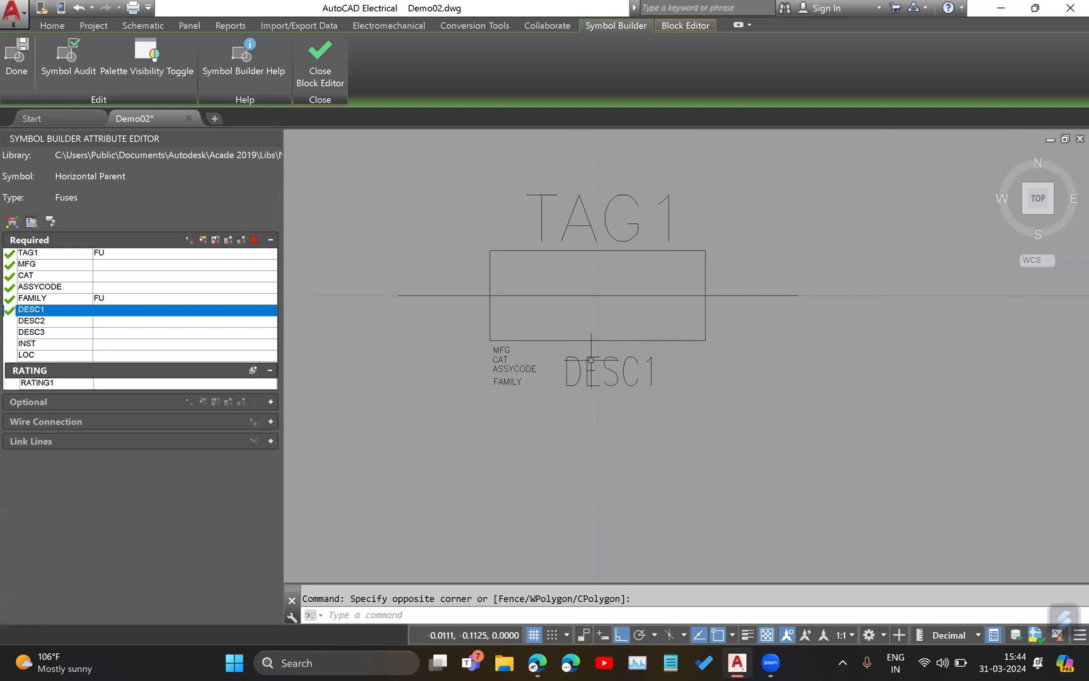
pyautogui.click(567, 362)
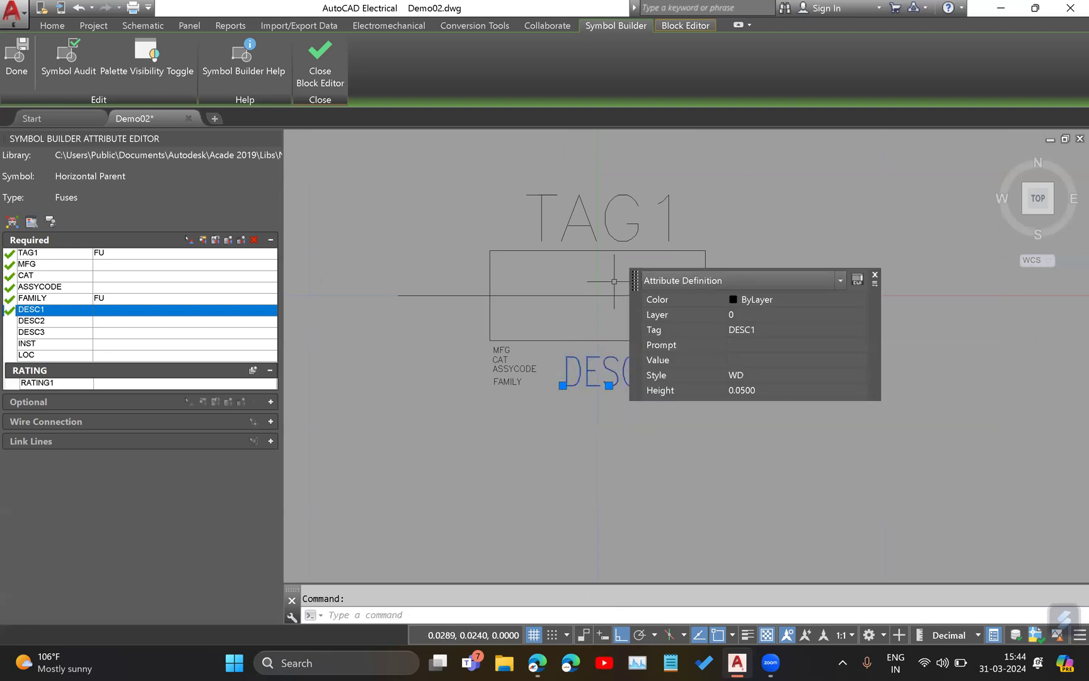
pyautogui.moveTo(636, 282); pyautogui.dragTo(732, 202)
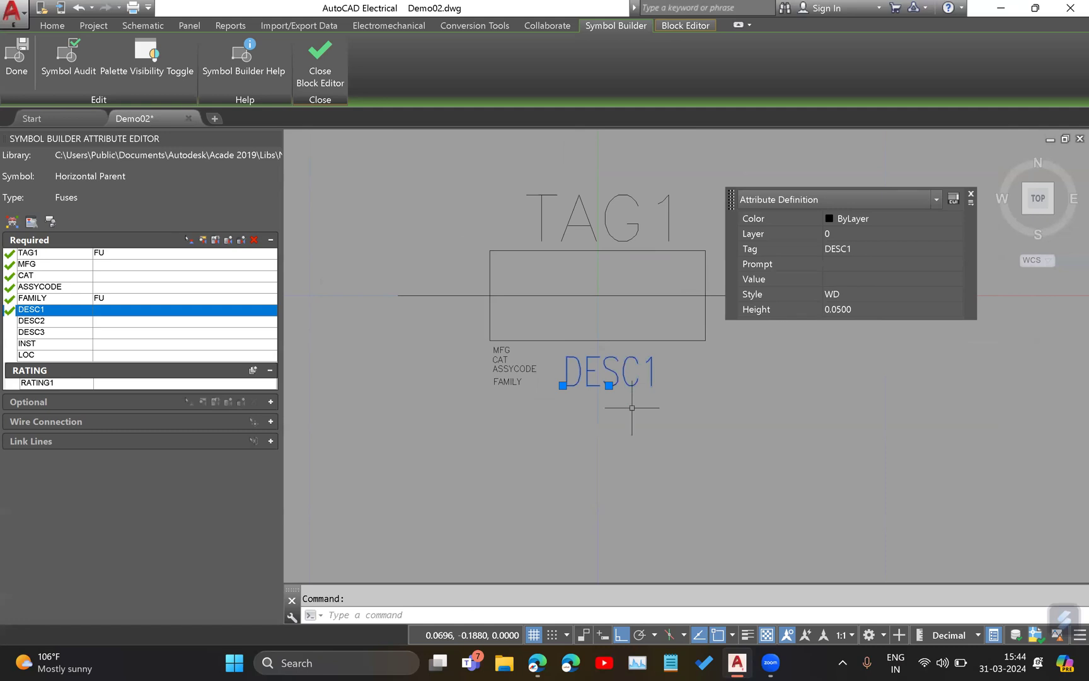
pyautogui.click(563, 385)
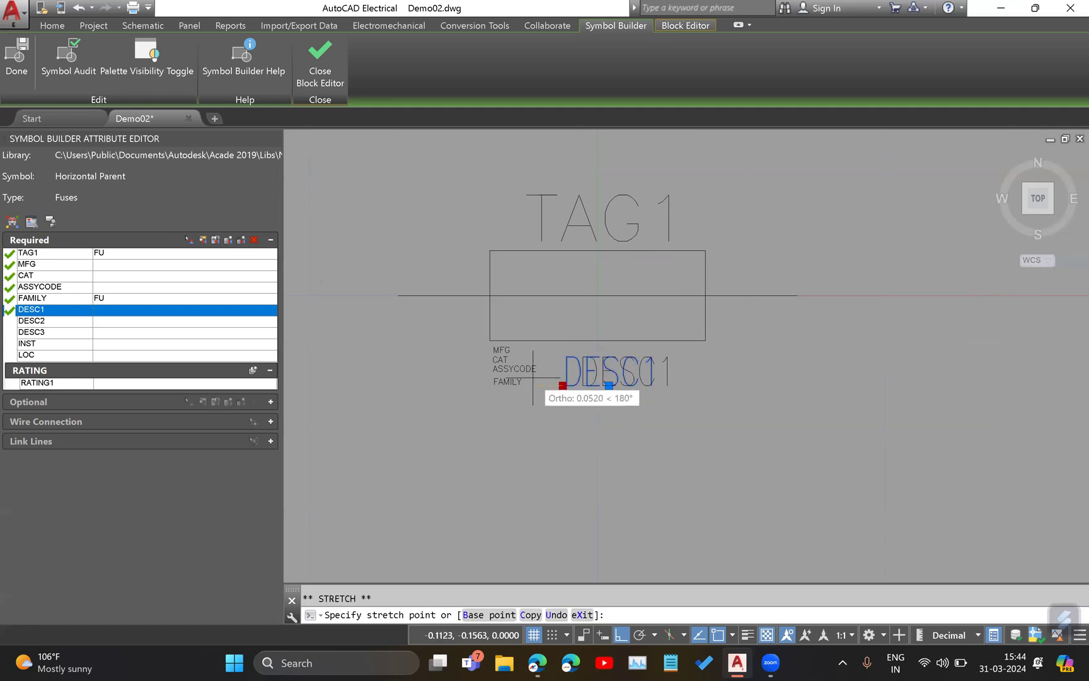
pyautogui.click(541, 386)
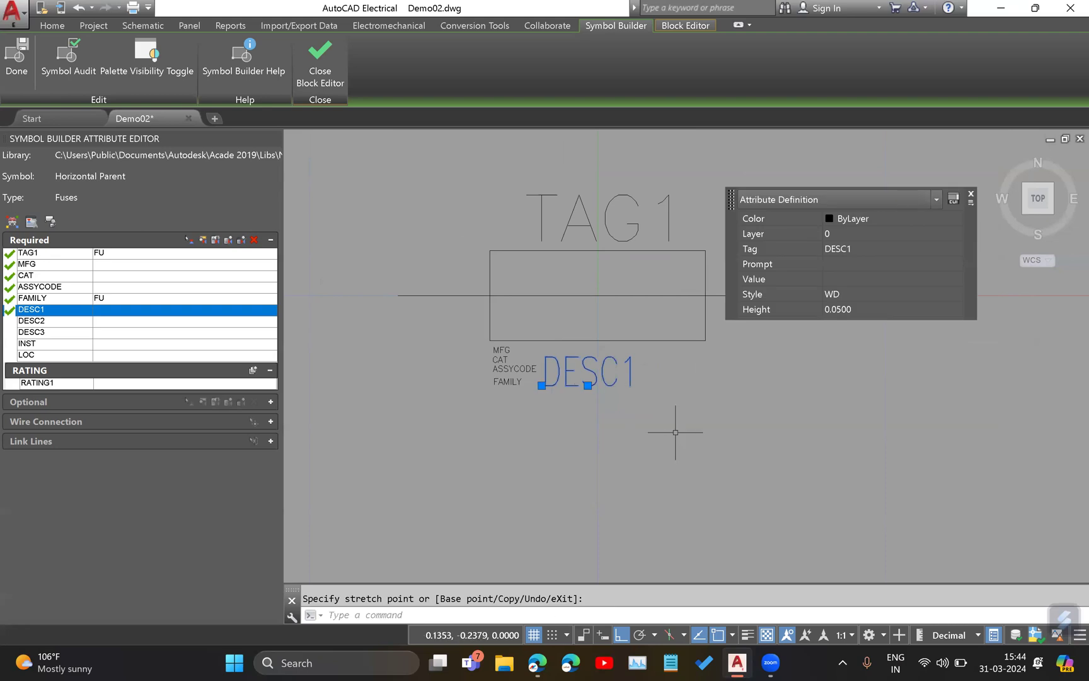
pyautogui.press('Escape')
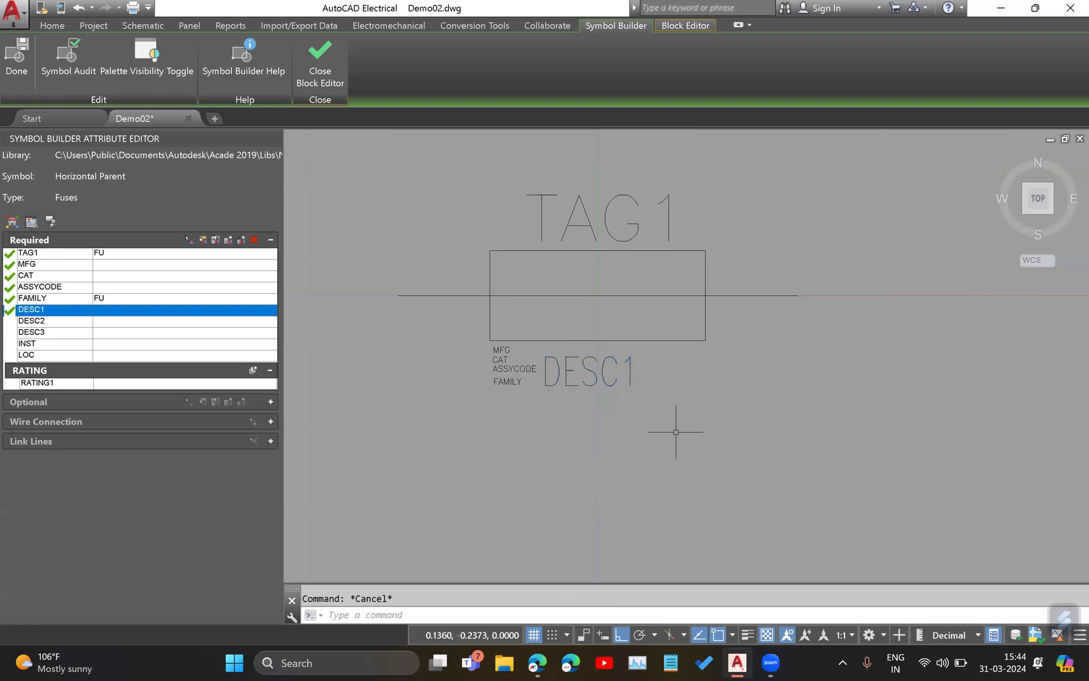
# Insert the DESC2 attribute directly below DESC1 and the DESC3 attribute beneath it.
pyautogui.click(35, 322)
pyautogui.click(192, 240)
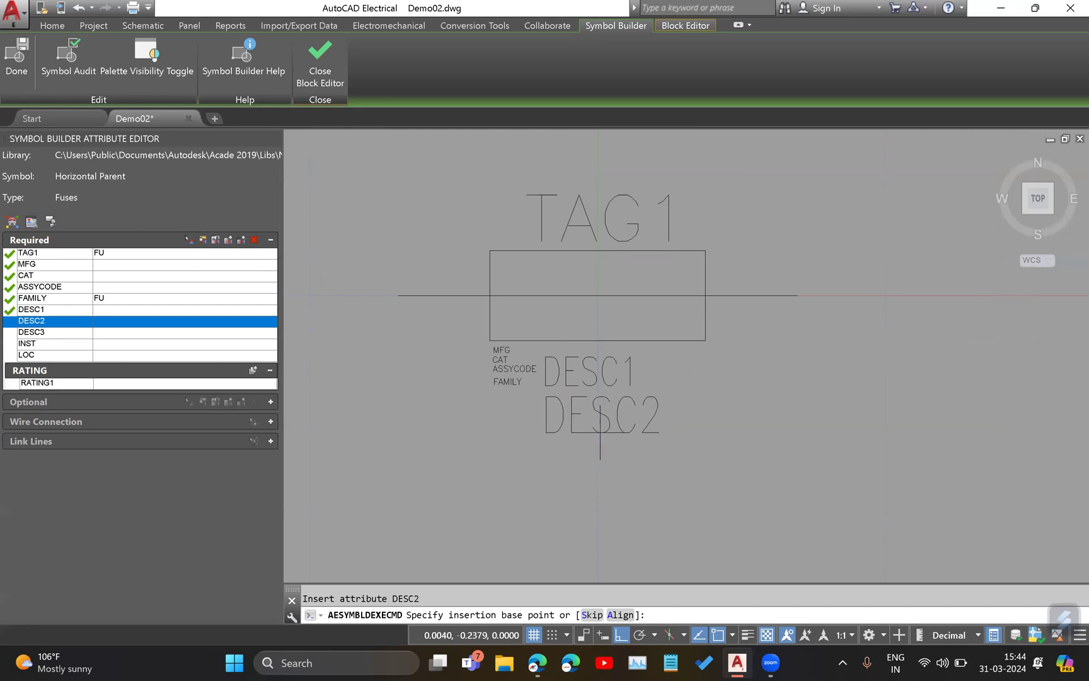
pyautogui.click(598, 434)
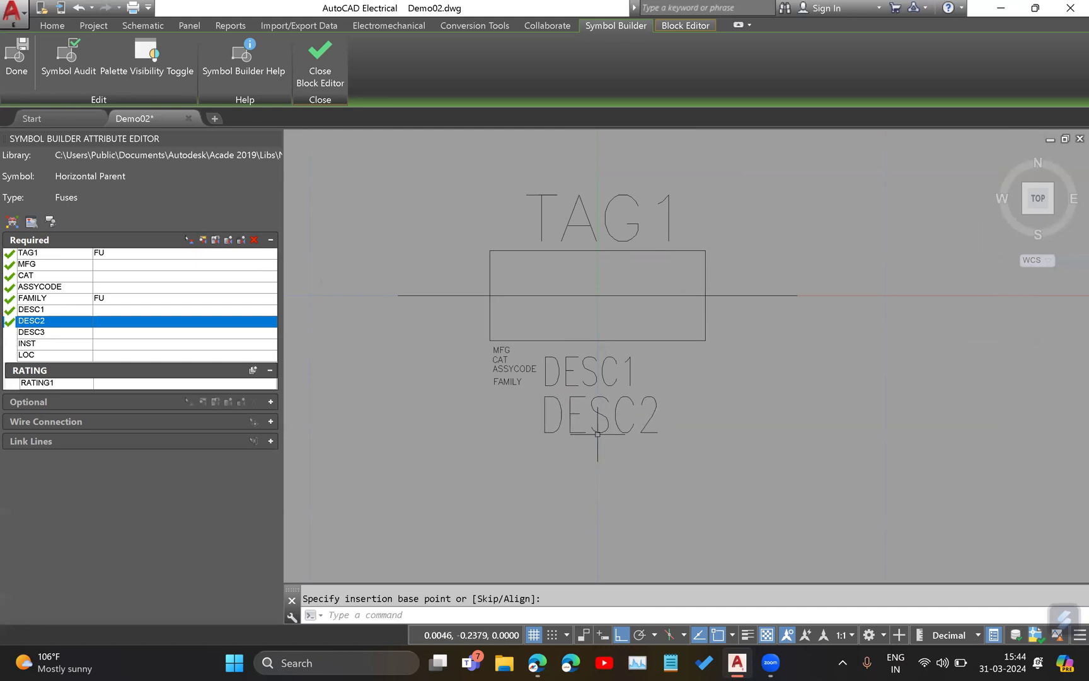
pyautogui.click(39, 332)
pyautogui.click(189, 240)
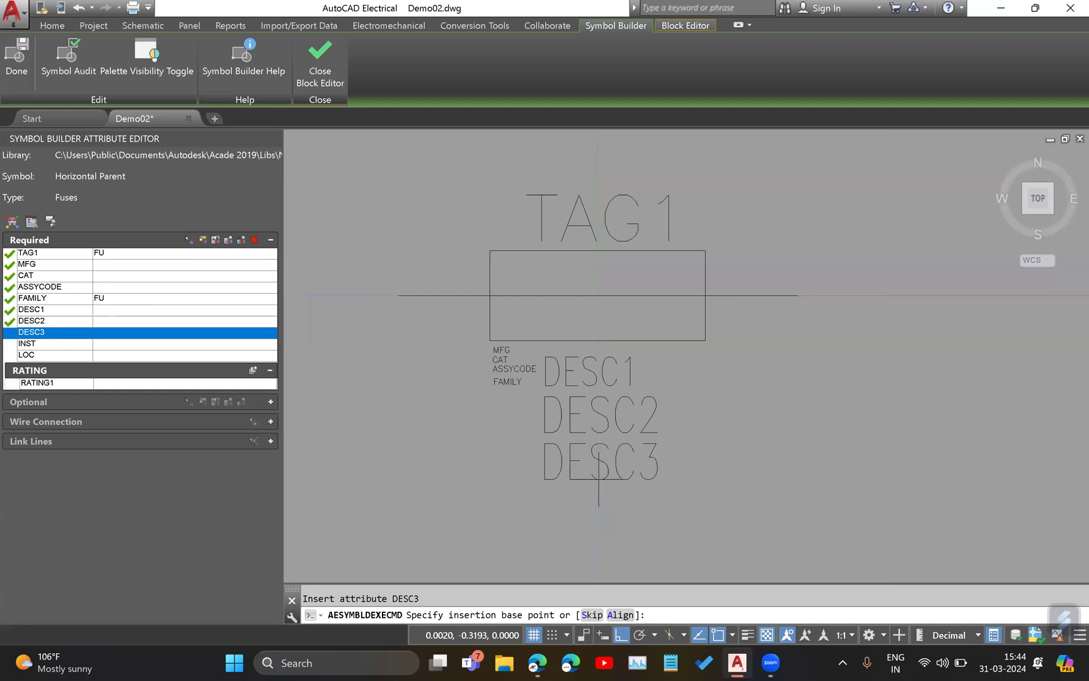
pyautogui.click(598, 466)
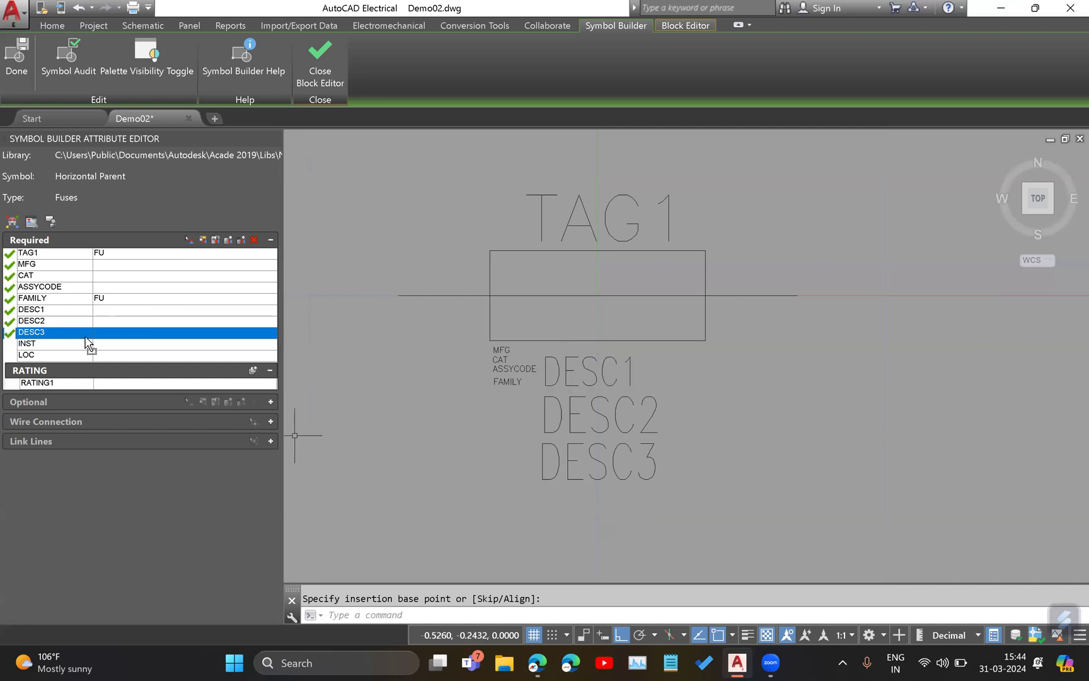
# Set the text height of the DESC1, DESC2 and DESC3 attributes together to 0.05.
pyautogui.click(87, 310)
pyautogui.moveTo(73, 323); pyautogui.dragTo(65, 336)
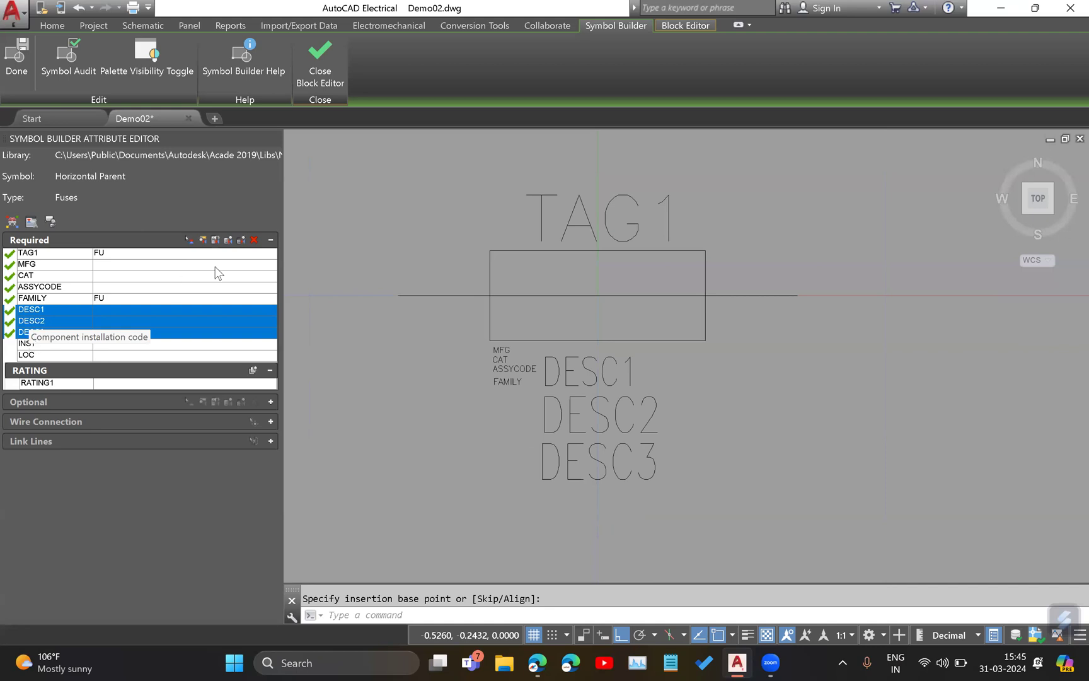
pyautogui.click(203, 240)
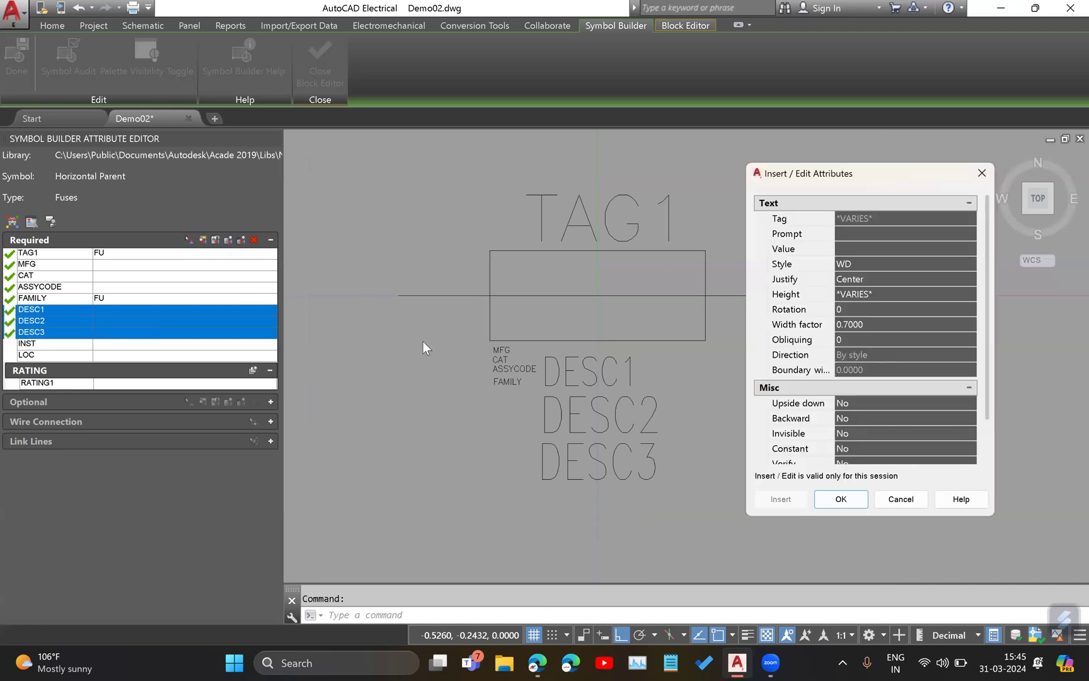
pyautogui.click(897, 293)
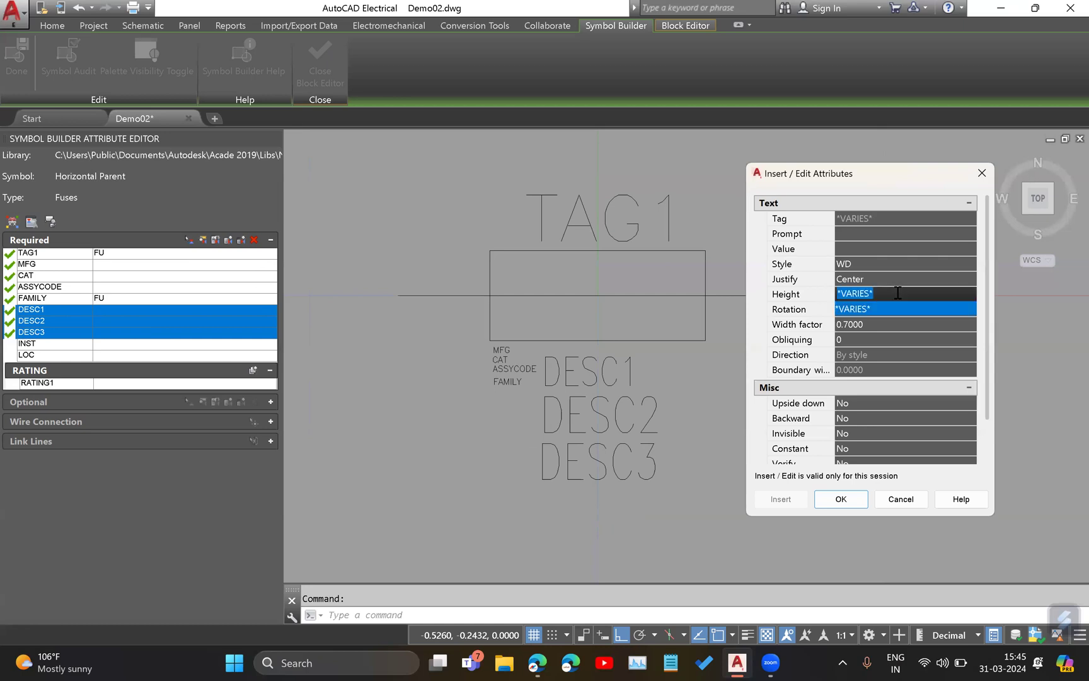
pyautogui.write('0.0')
pyautogui.click(841, 498)
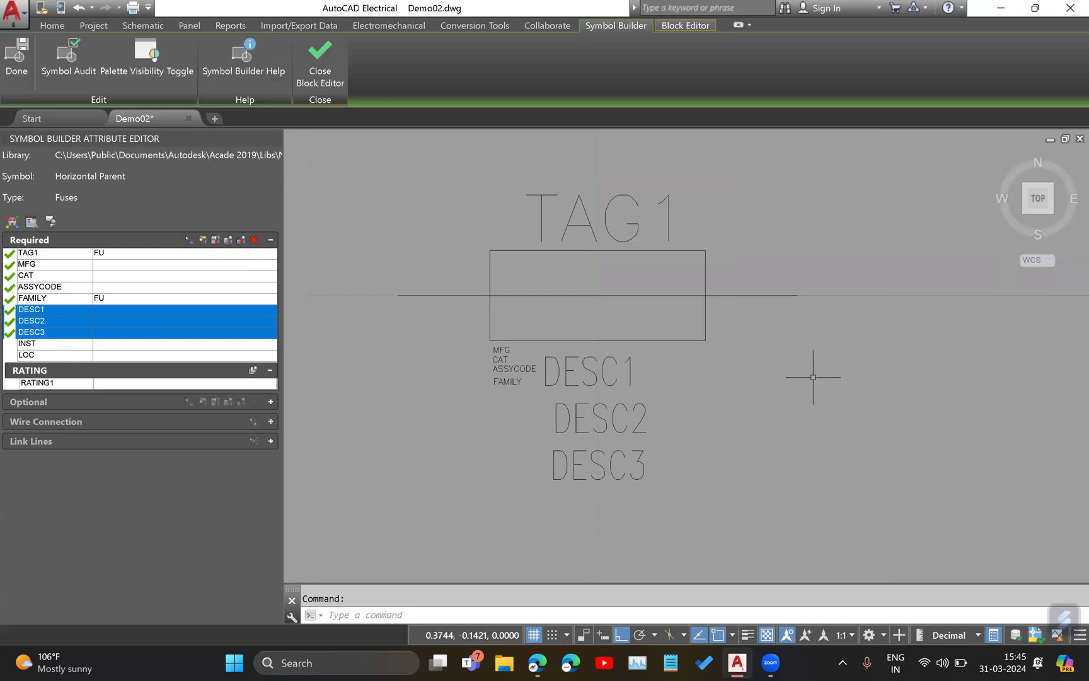
# Shift the DESC2 and DESC3 attributes horizontally so their starting edges line up with DESC1.
pyautogui.click(599, 418)
pyautogui.click(552, 433)
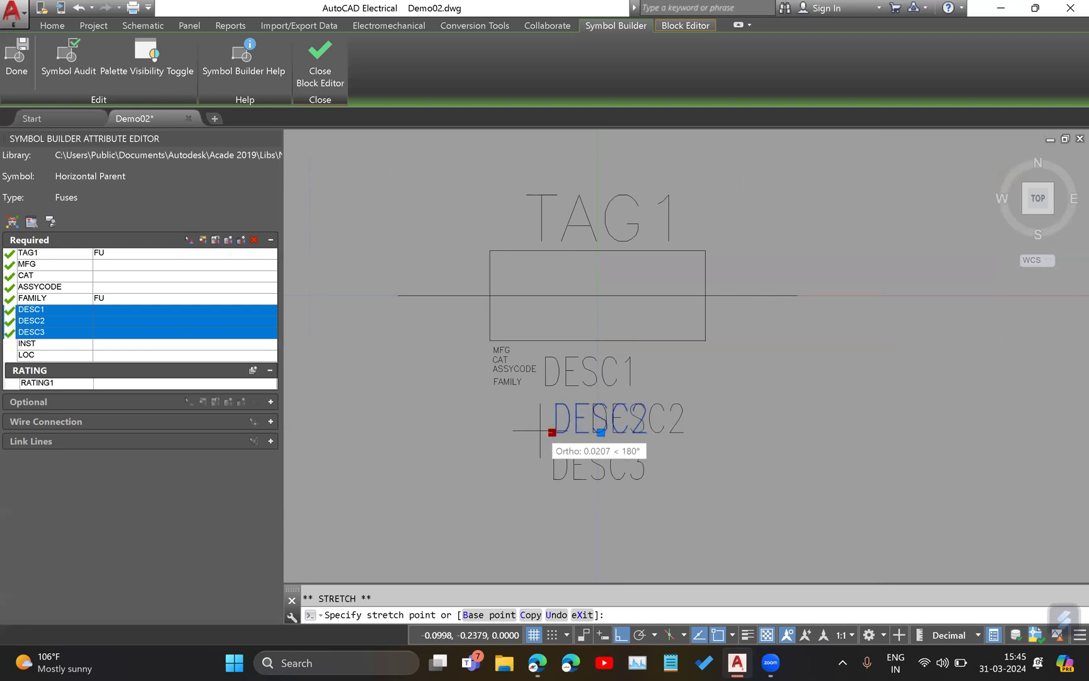
pyautogui.click(540, 432)
pyautogui.click(579, 467)
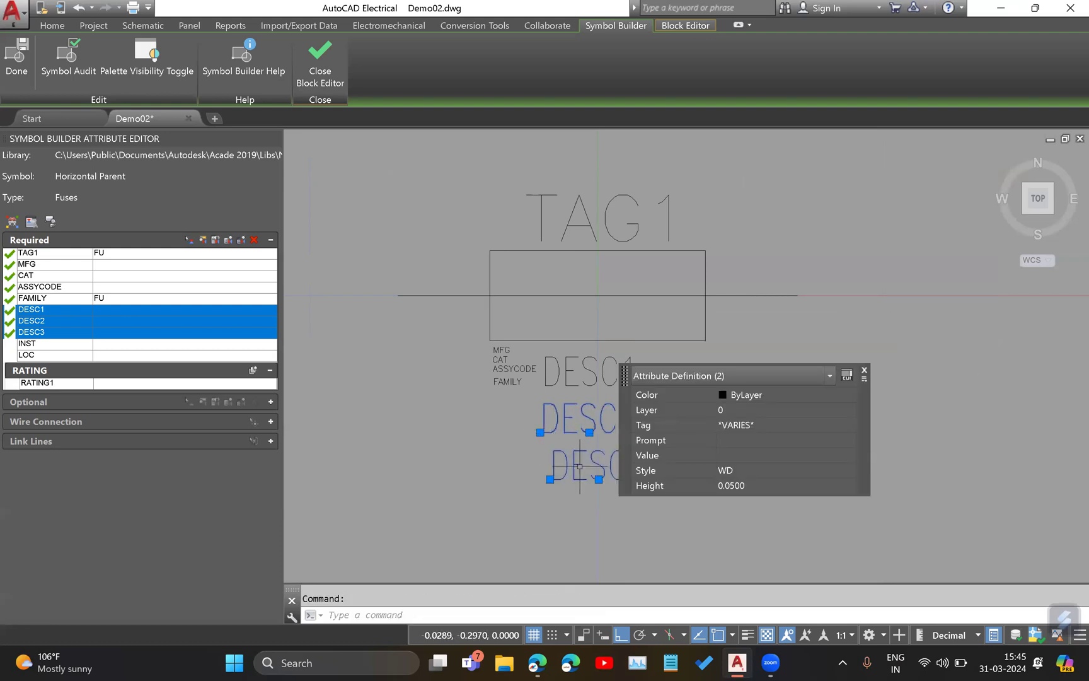
pyautogui.click(549, 479)
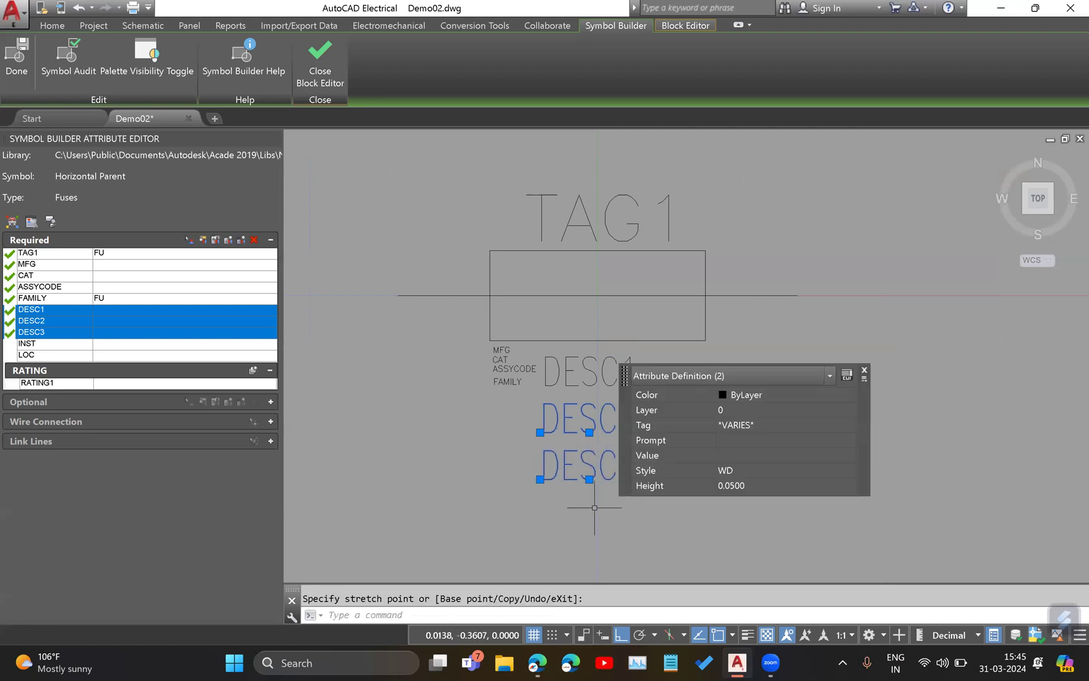
pyautogui.press('Escape')
pyautogui.press('Escape')
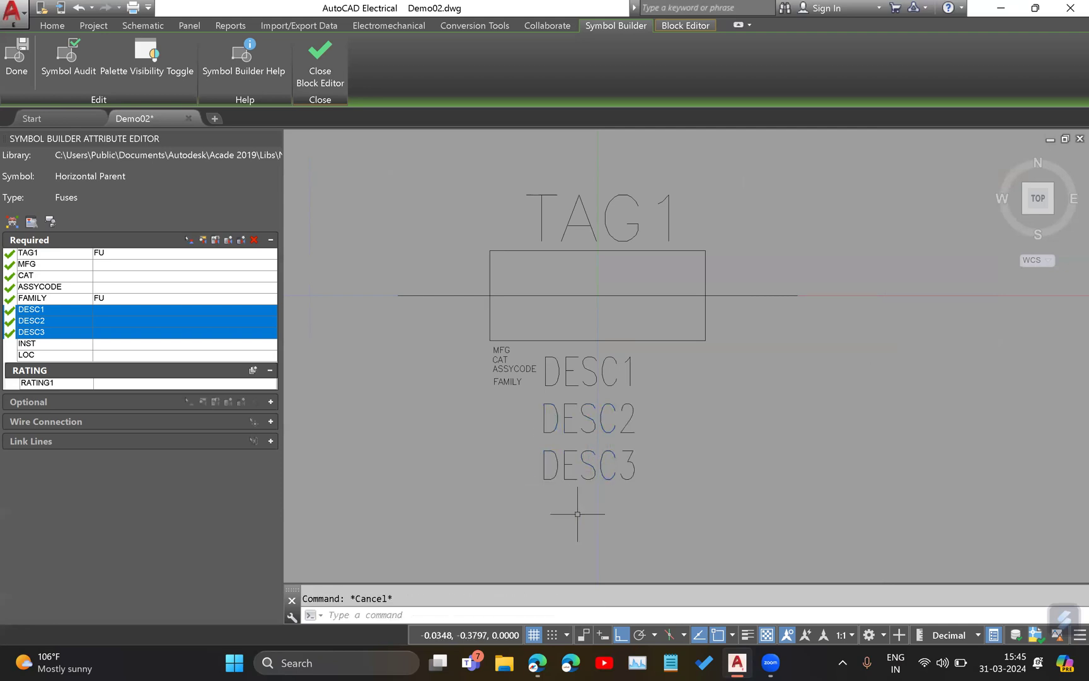
# Insert the INST attribute centred just above TAG1 and the LOC attribute directly above INST.
pyautogui.click(62, 344)
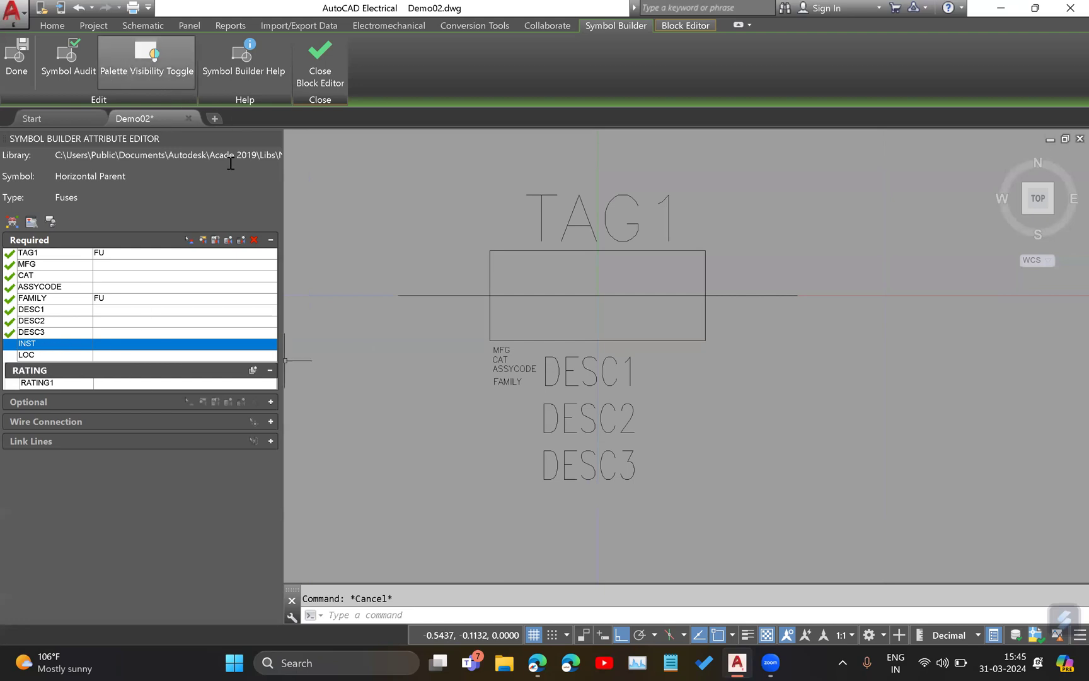
pyautogui.click(190, 240)
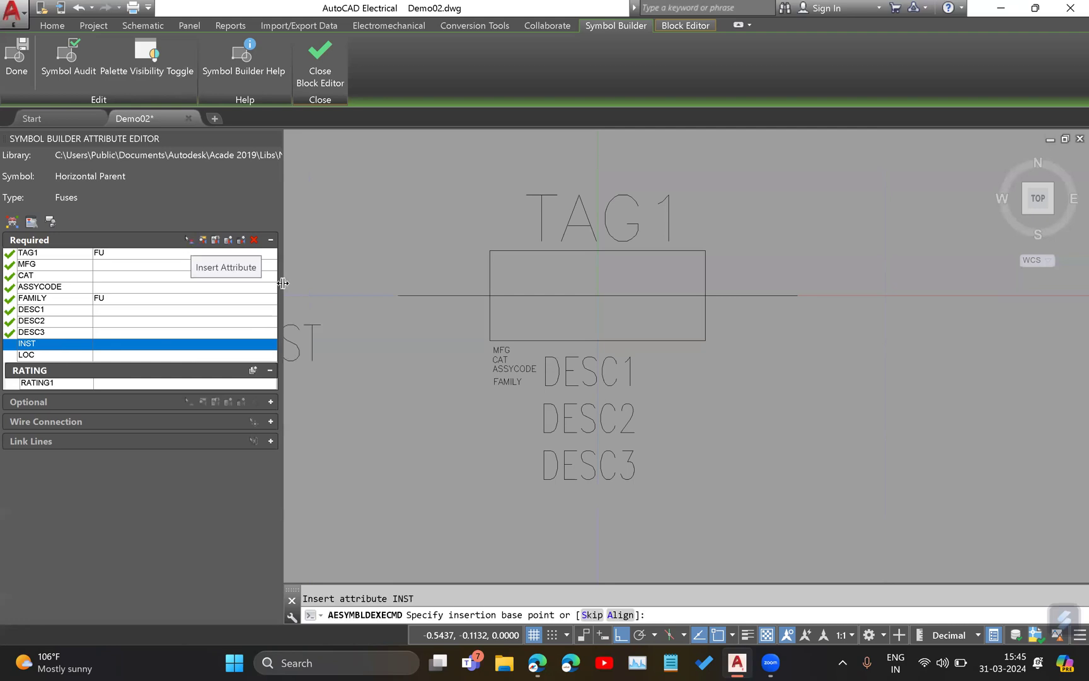
pyautogui.moveTo(571, 194)
pyautogui.mouseDown(button='middle')
pyautogui.moveTo(579, 289)
pyautogui.moveTo(549, 374)
pyautogui.mouseUp(button='middle')
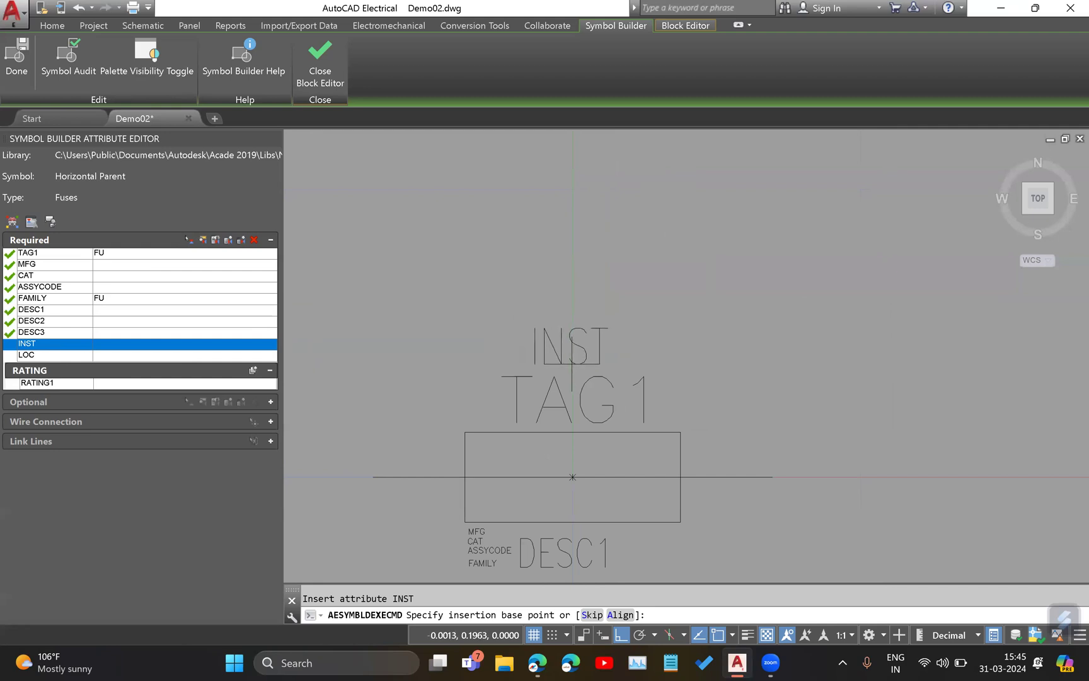
pyautogui.click(572, 363)
pyautogui.click(23, 355)
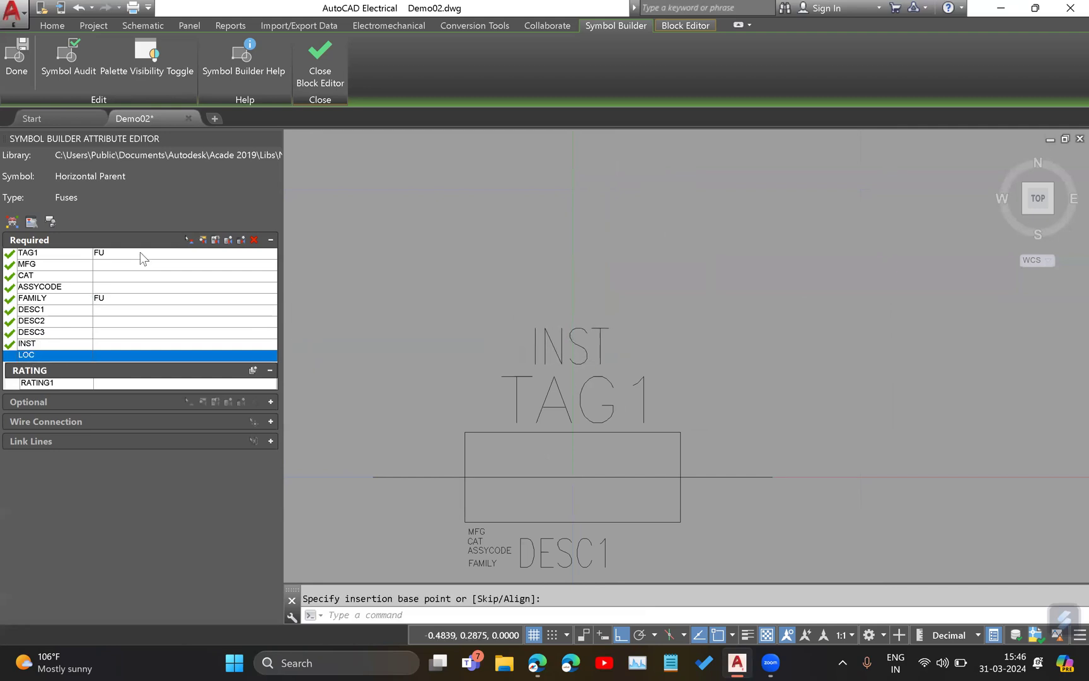
pyautogui.click(188, 240)
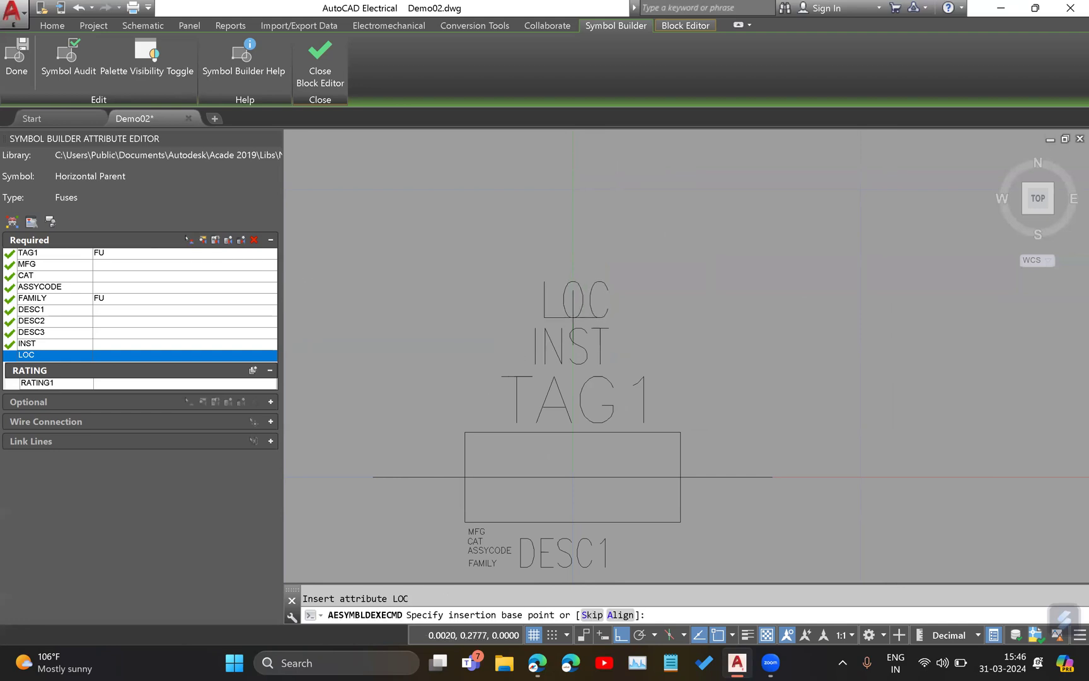
pyautogui.click(569, 312)
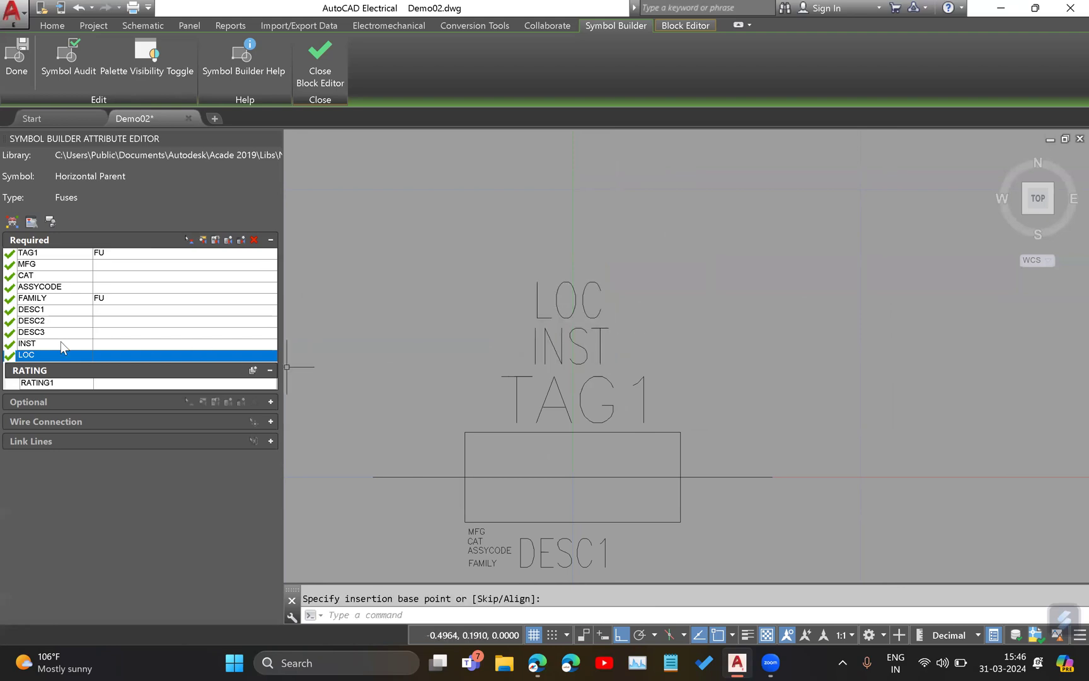
# Set the text height of the INST and LOC attributes together to 0.05.
pyautogui.keyDown('shift'); pyautogui.click(25, 344); pyautogui.keyUp('shift')
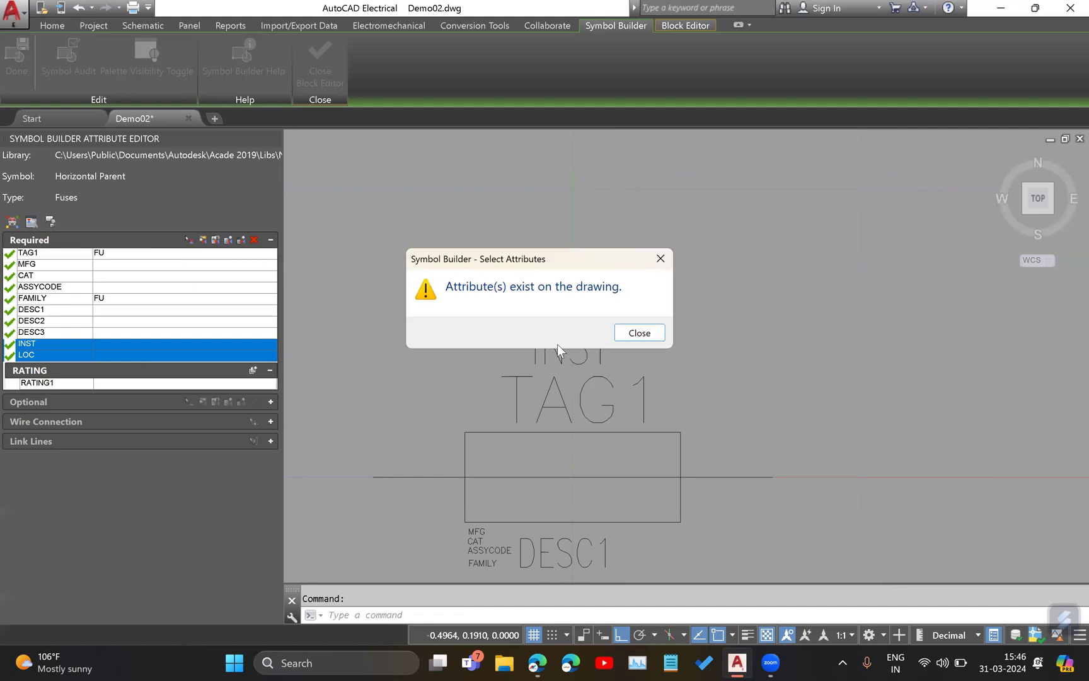
pyautogui.click(662, 259)
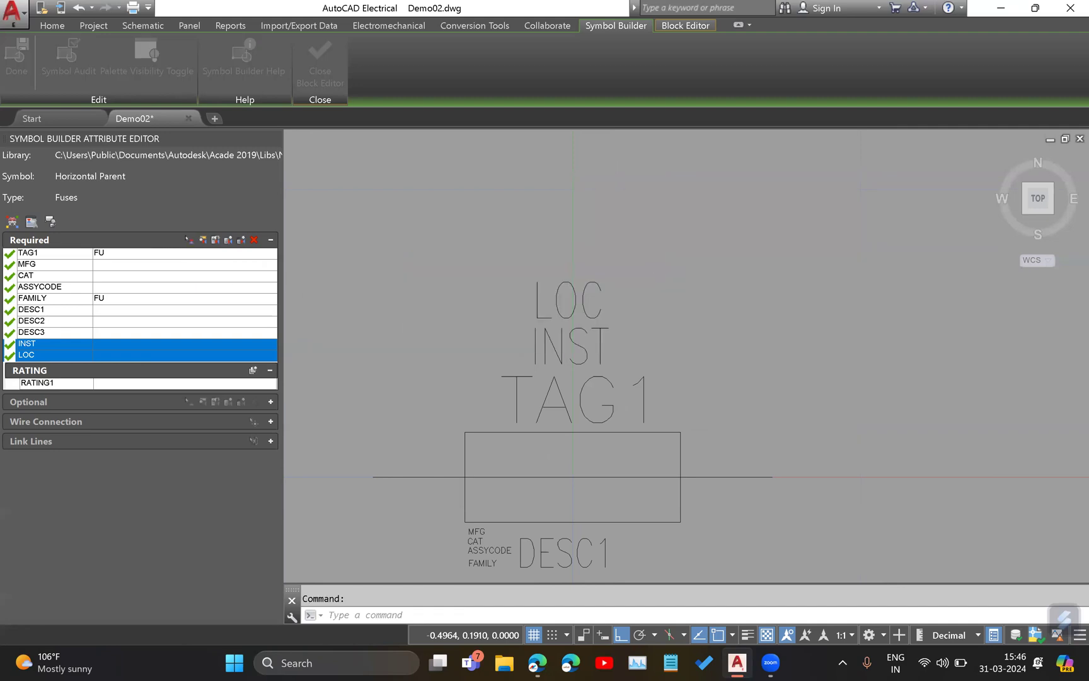
pyautogui.click(202, 241)
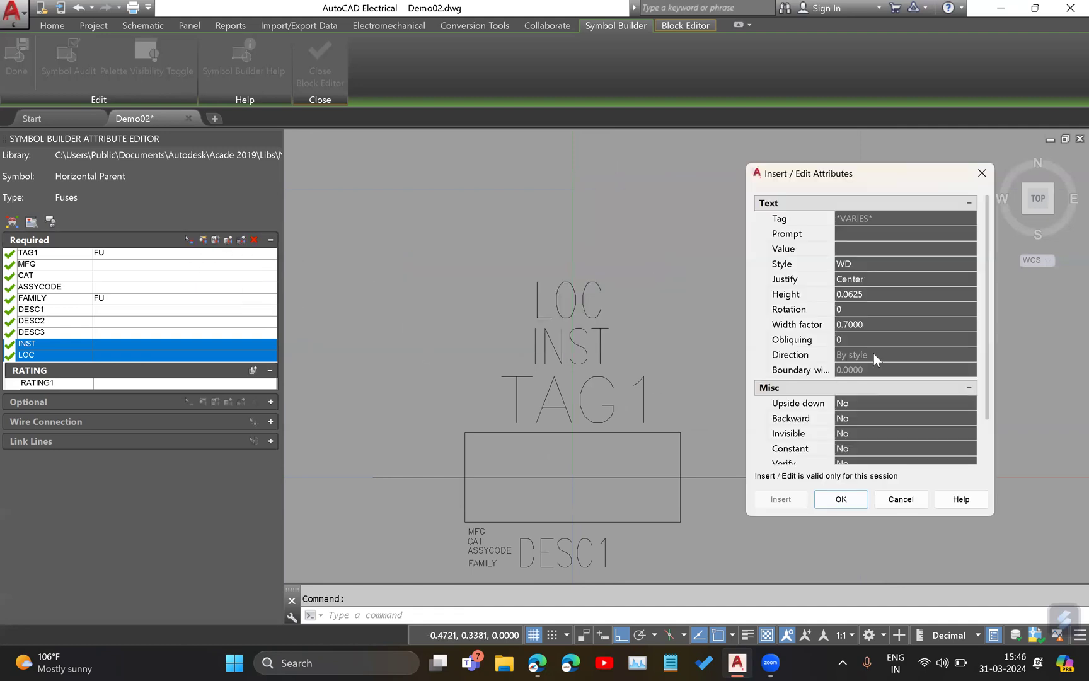
pyautogui.click(871, 295)
pyautogui.write('0.05')
pyautogui.click(880, 305)
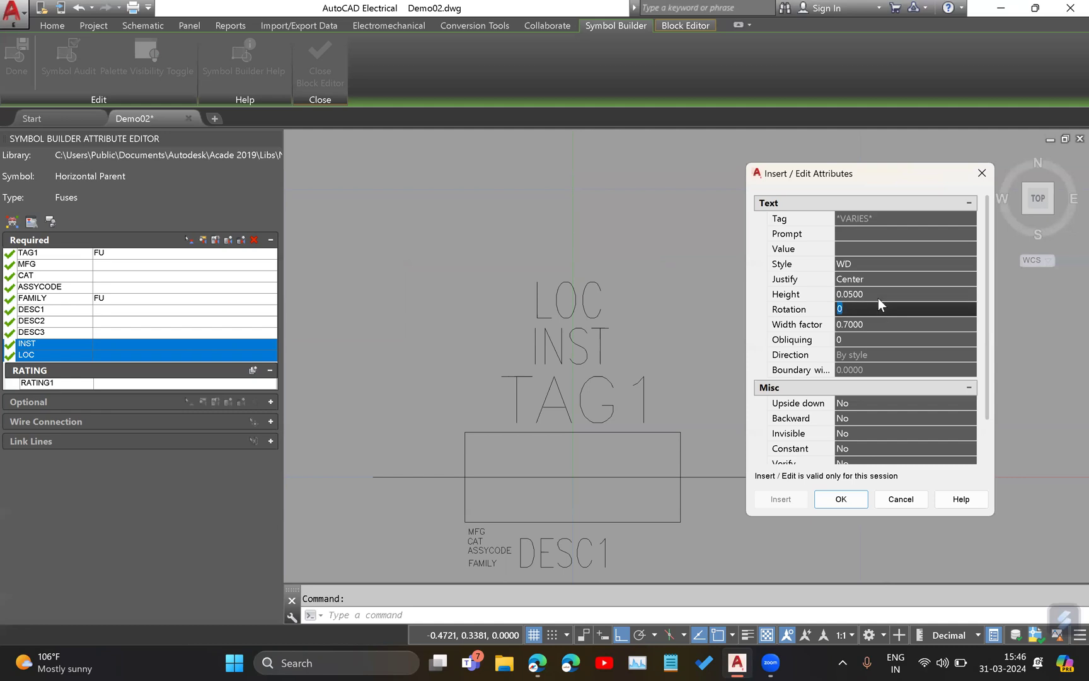
pyautogui.click(864, 498)
pyautogui.scroll(-2, 718, 372)
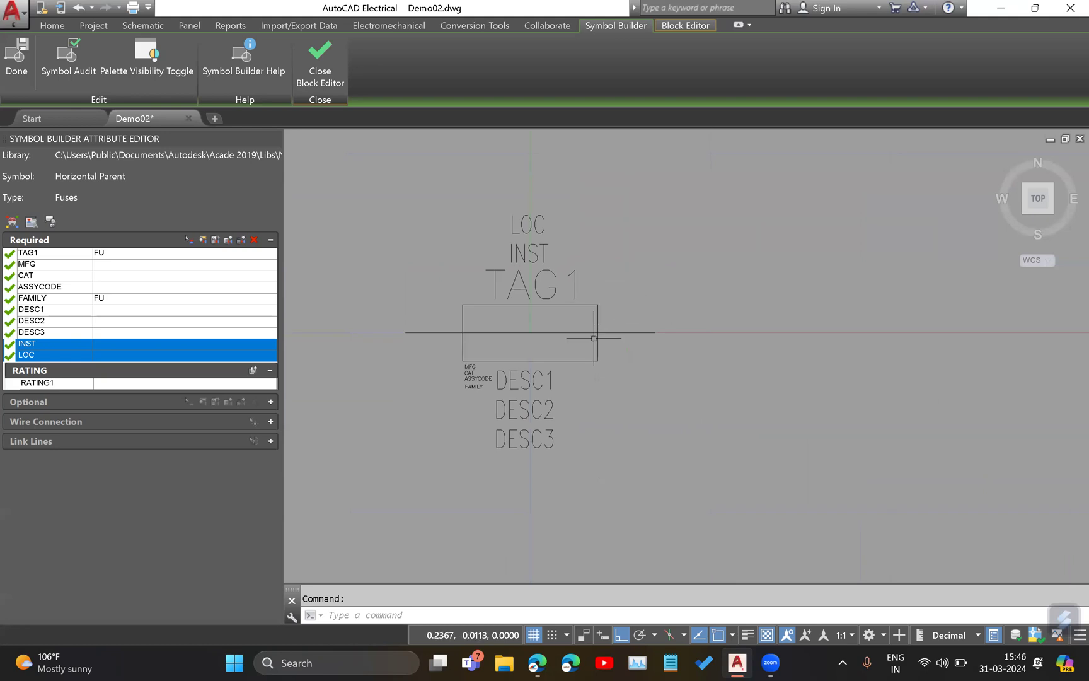
pyautogui.scroll(1, 462, 323)
pyautogui.scroll(2, 482, 294)
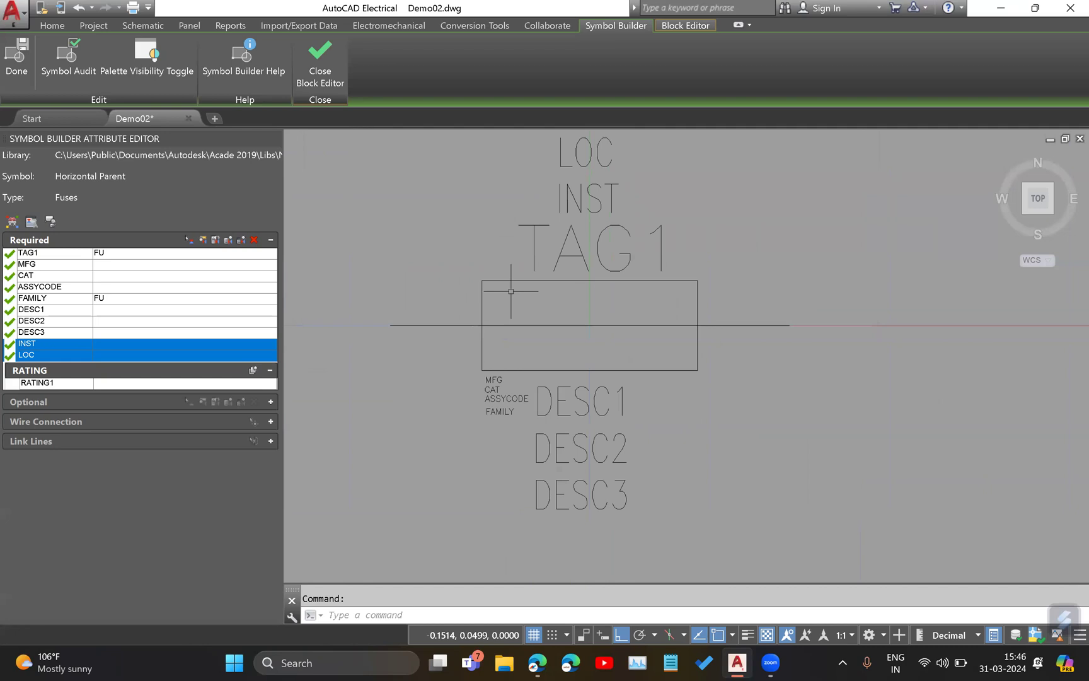
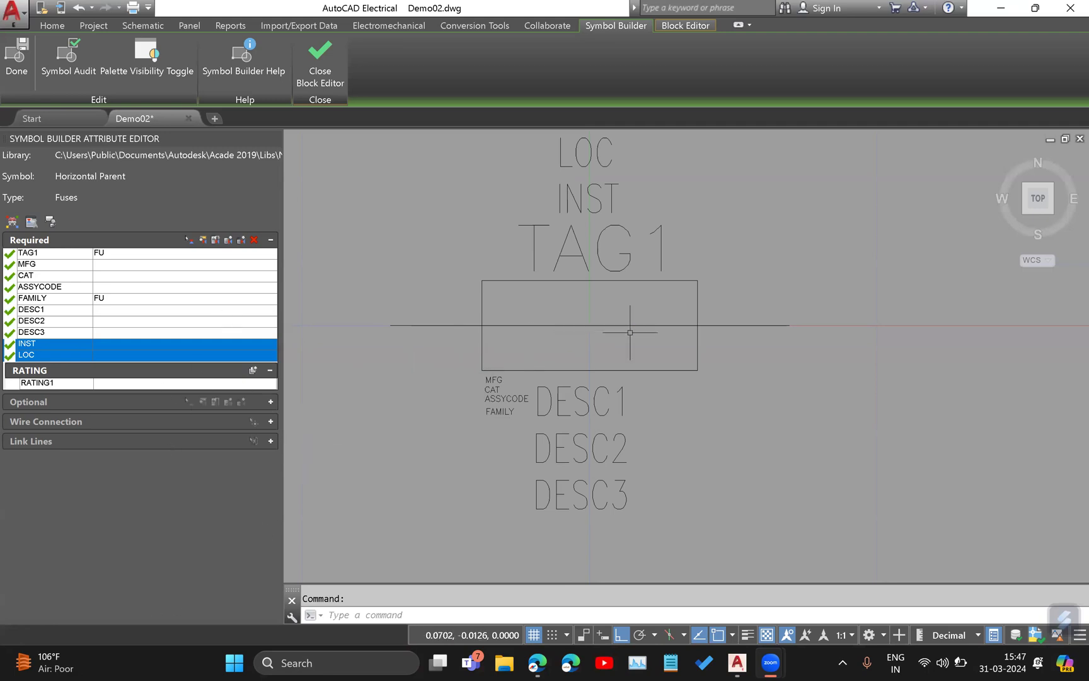
# Insert the RATING1 attribute at the centre of the fuse rectangle.
pyautogui.press('XF86MonBrightnessUp')
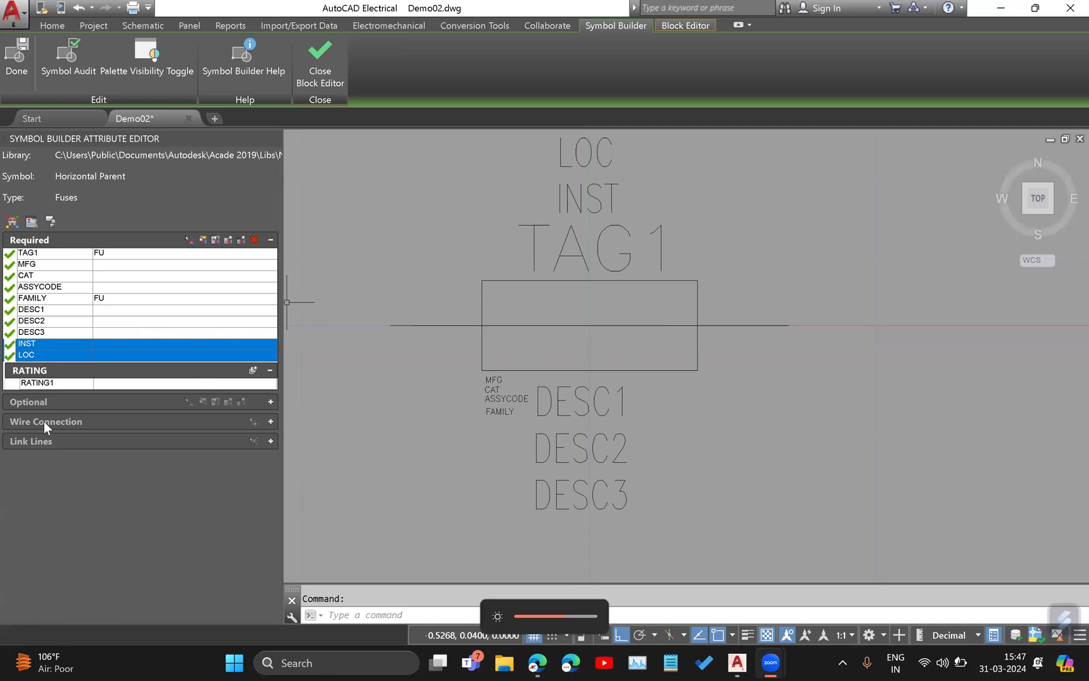
pyautogui.click(55, 383)
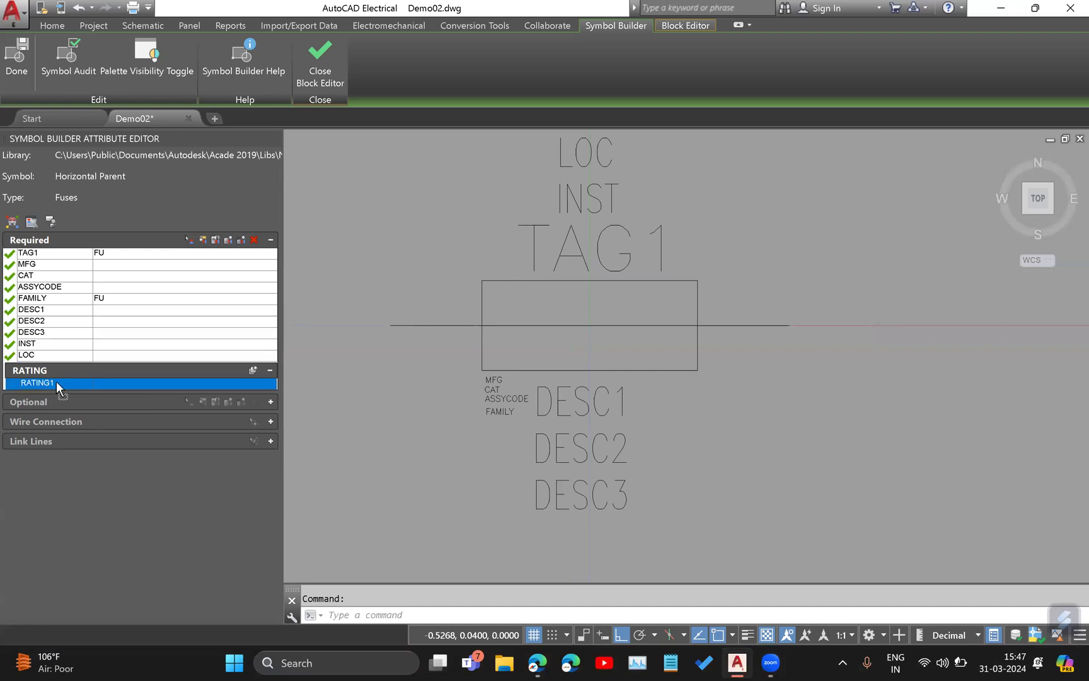
pyautogui.click(190, 240)
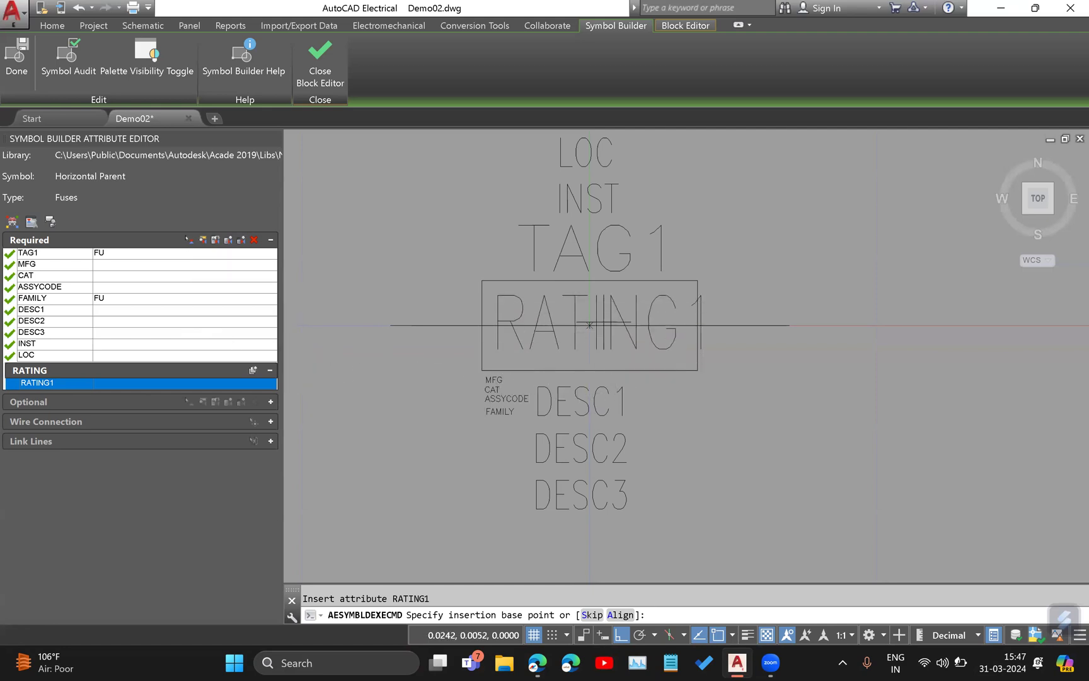
pyautogui.click(595, 327)
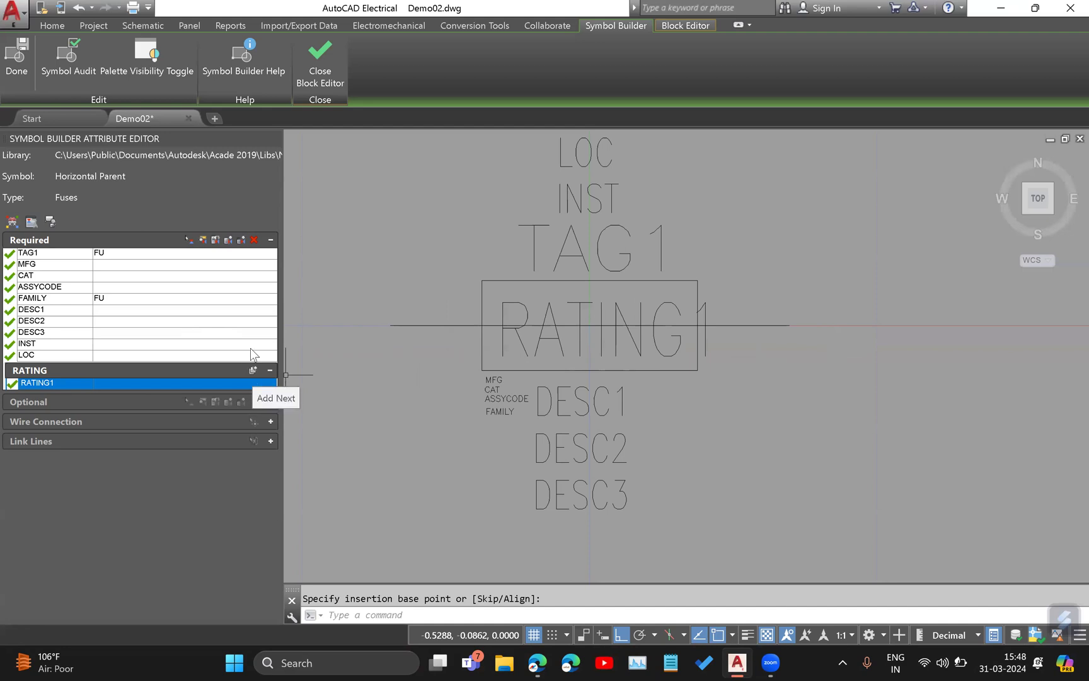
# Set the text height of the RATING1 attribute to 0.04.
pyautogui.click(202, 239)
pyautogui.click(882, 295)
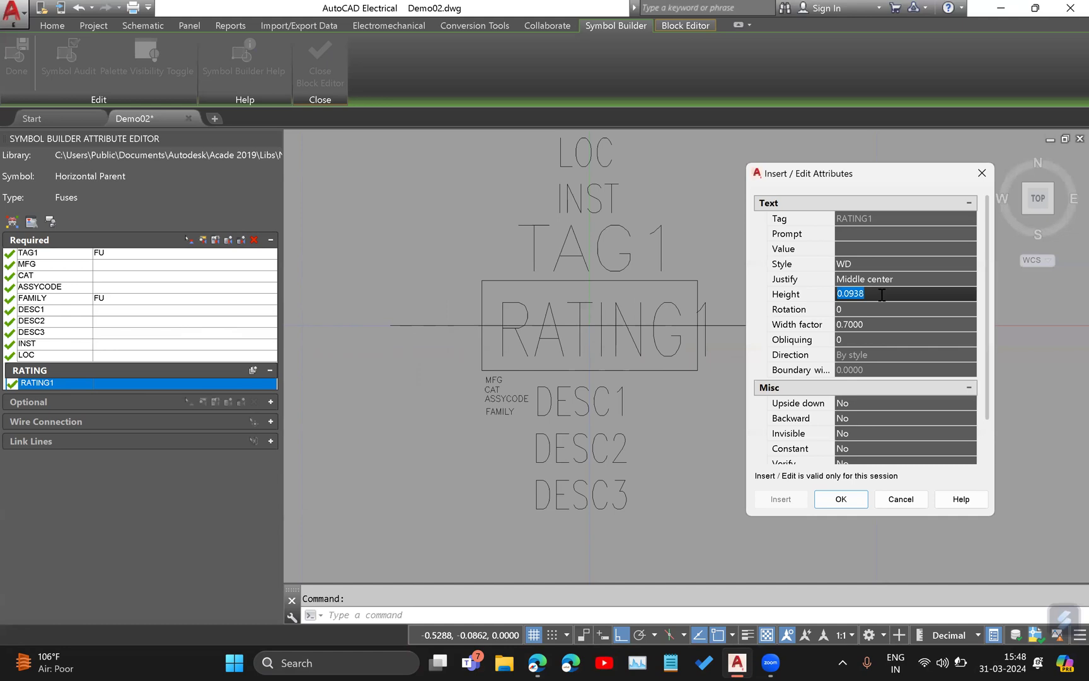
pyautogui.write('0.')
pyautogui.press('Tab')
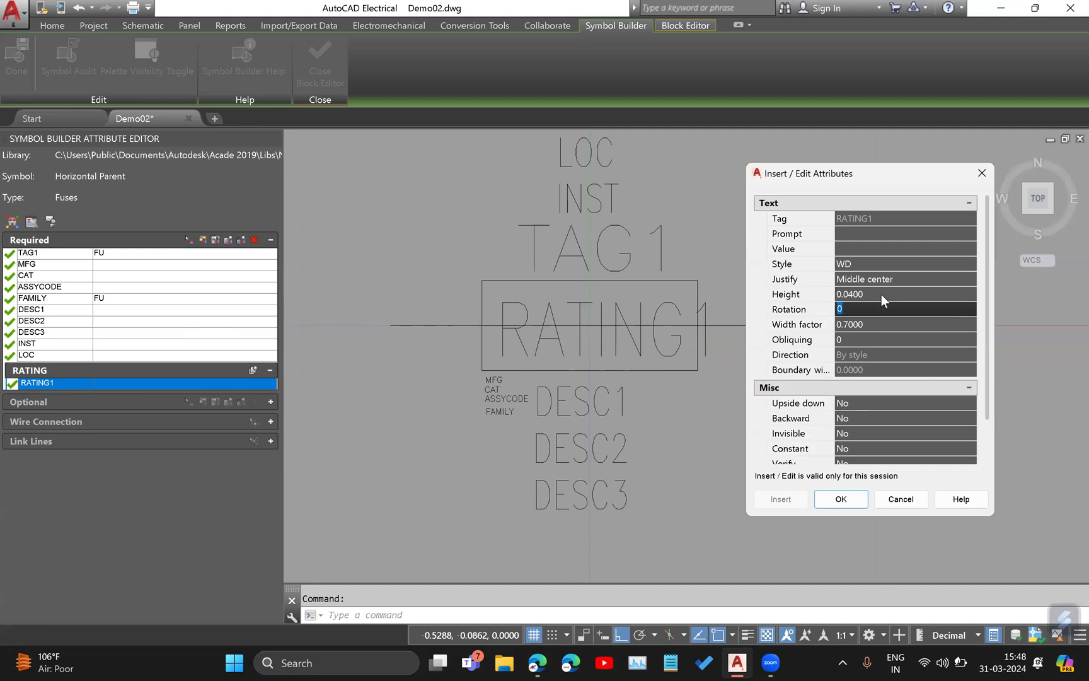
pyautogui.click(849, 499)
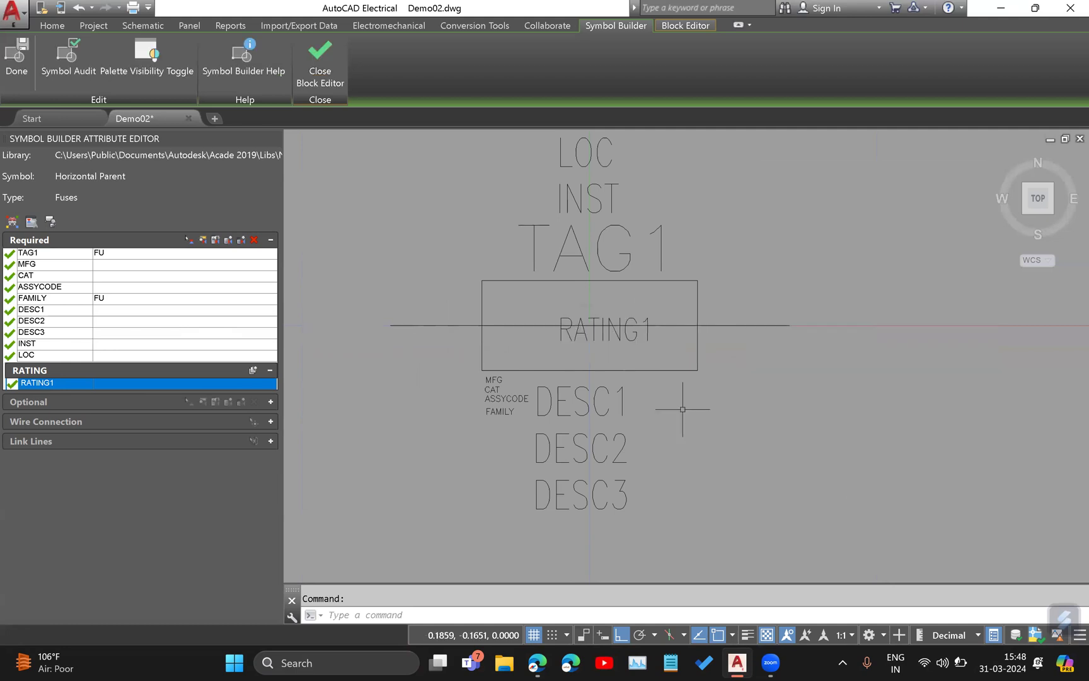
# Move the RATING1 attribute just above the wire line and centre it horizontally within the fuse rectangle.
pyautogui.click(617, 337)
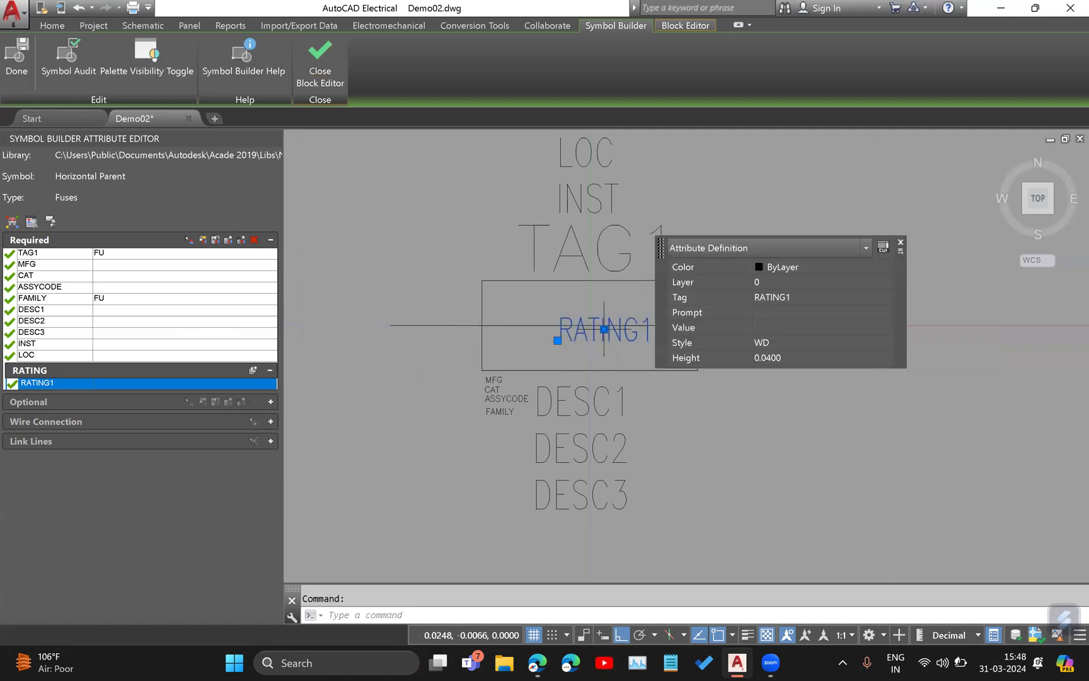
pyautogui.click(603, 329)
pyautogui.click(605, 306)
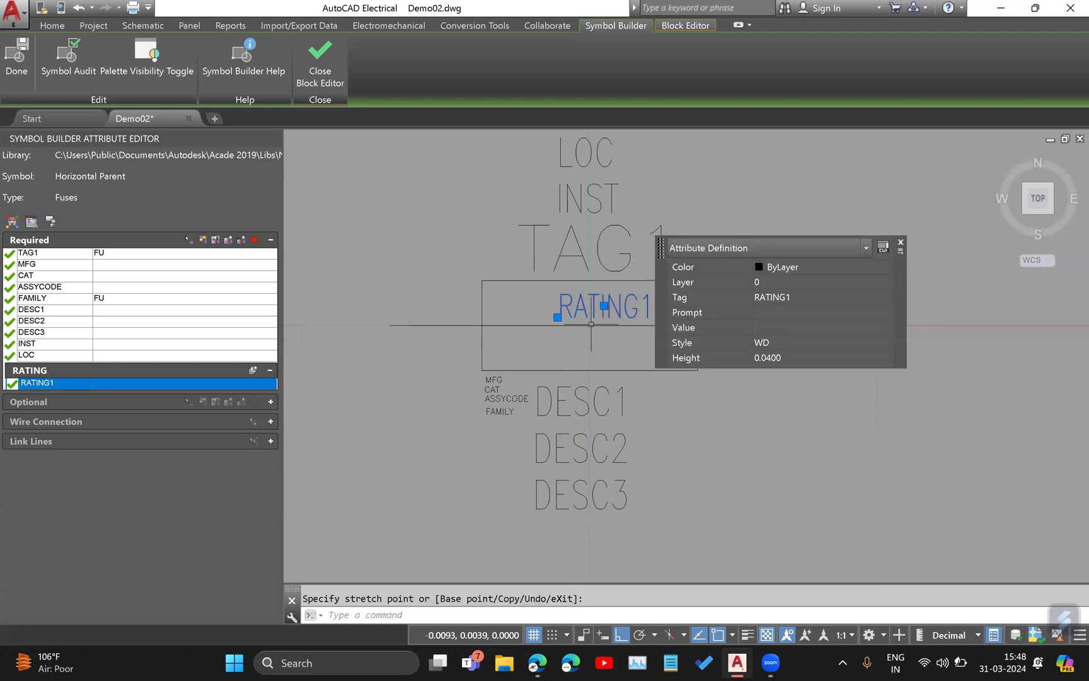
pyautogui.click(604, 306)
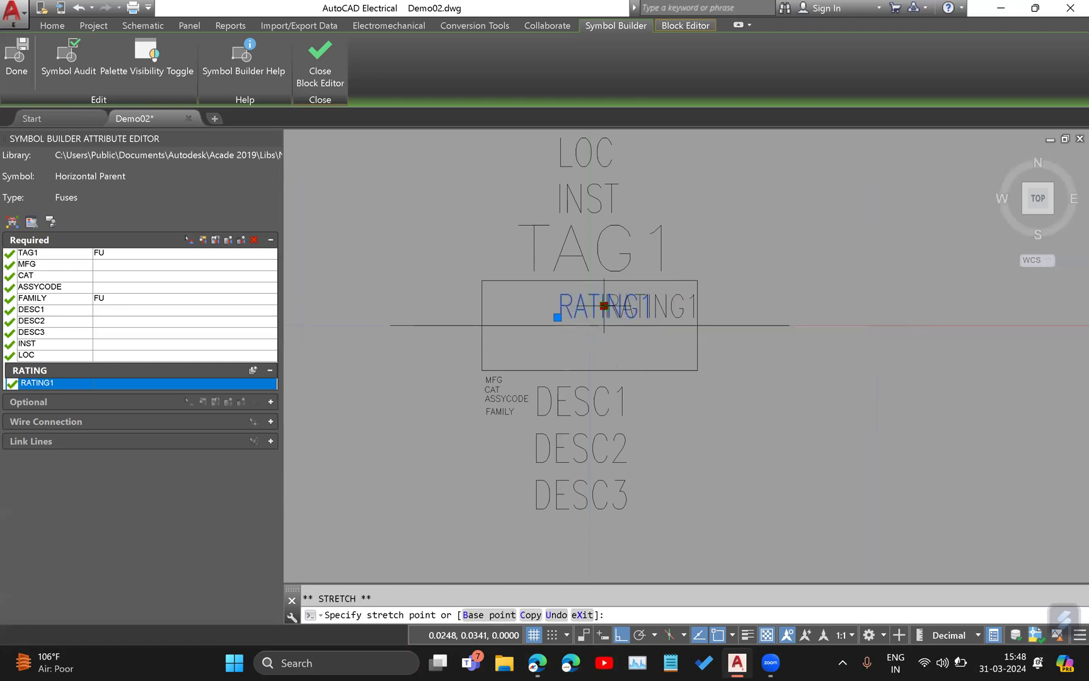
pyautogui.click(586, 325)
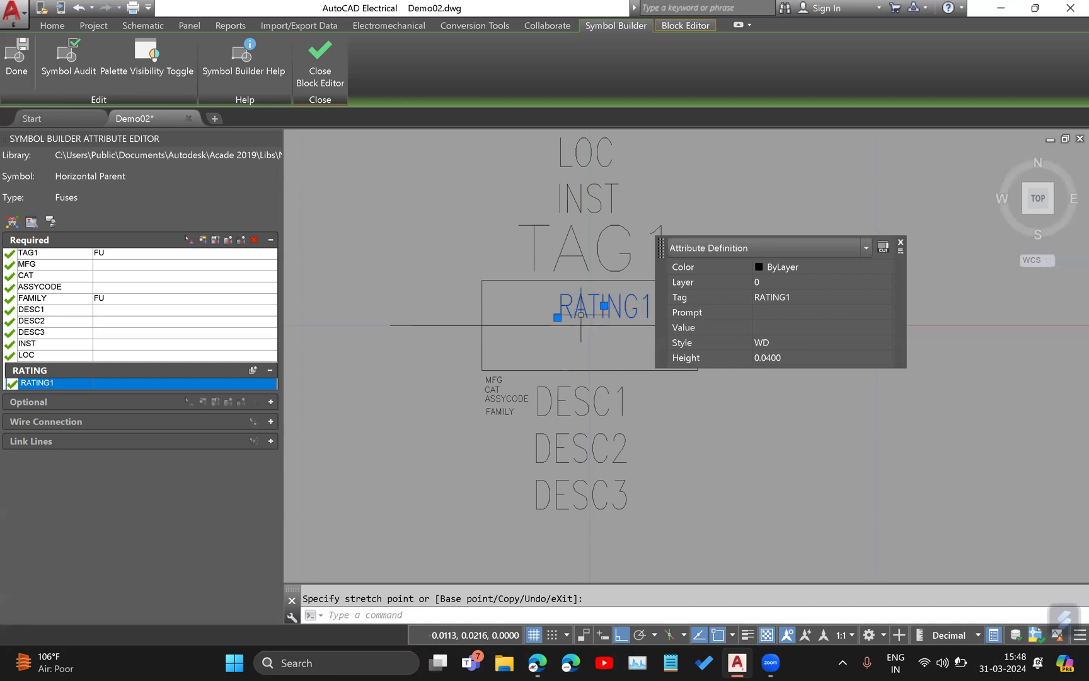
pyautogui.click(557, 317)
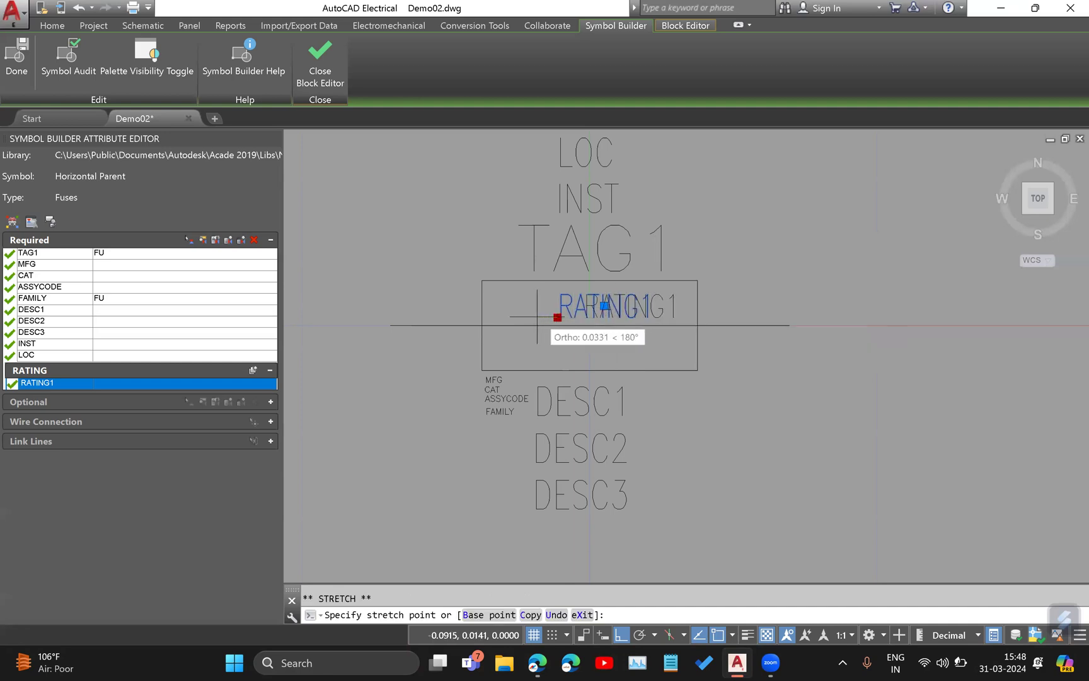
pyautogui.click(537, 317)
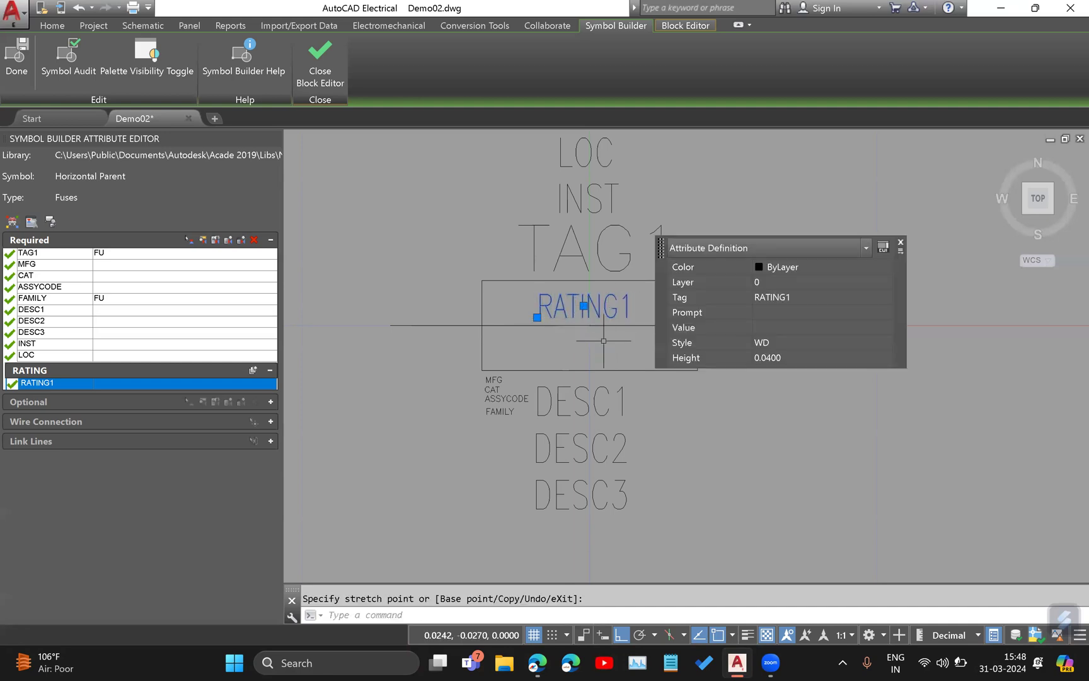
pyautogui.press('Escape')
pyautogui.press('Escape')
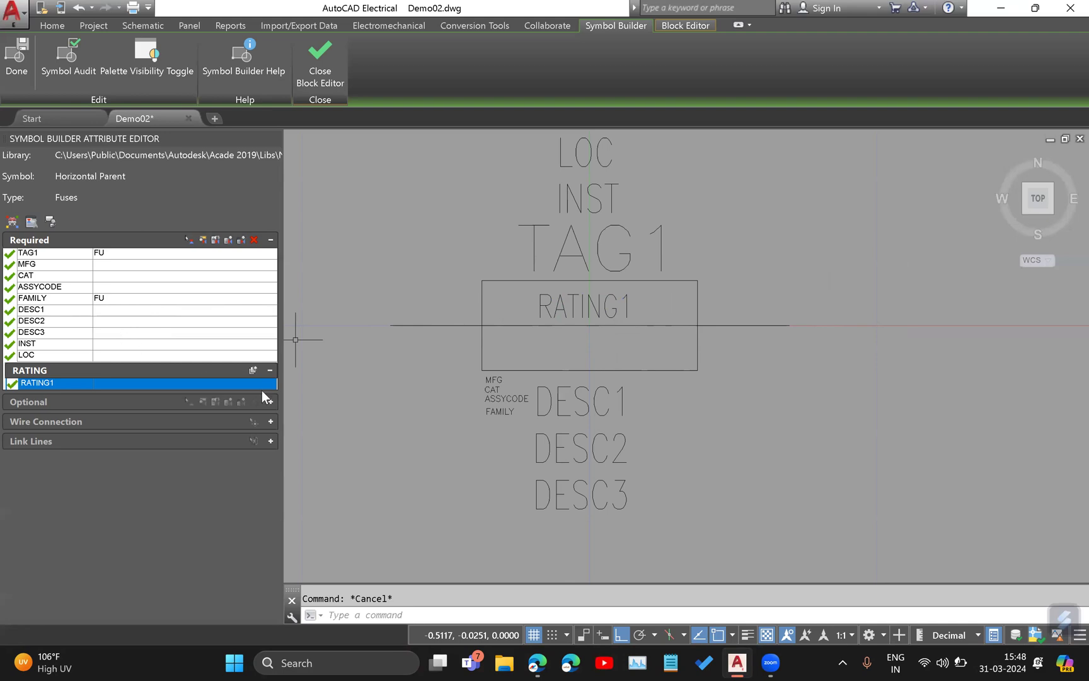
# Erase the MFG attribute from the symbol drawing and collapse the required and optional attribute lists.
pyautogui.click(490, 381)
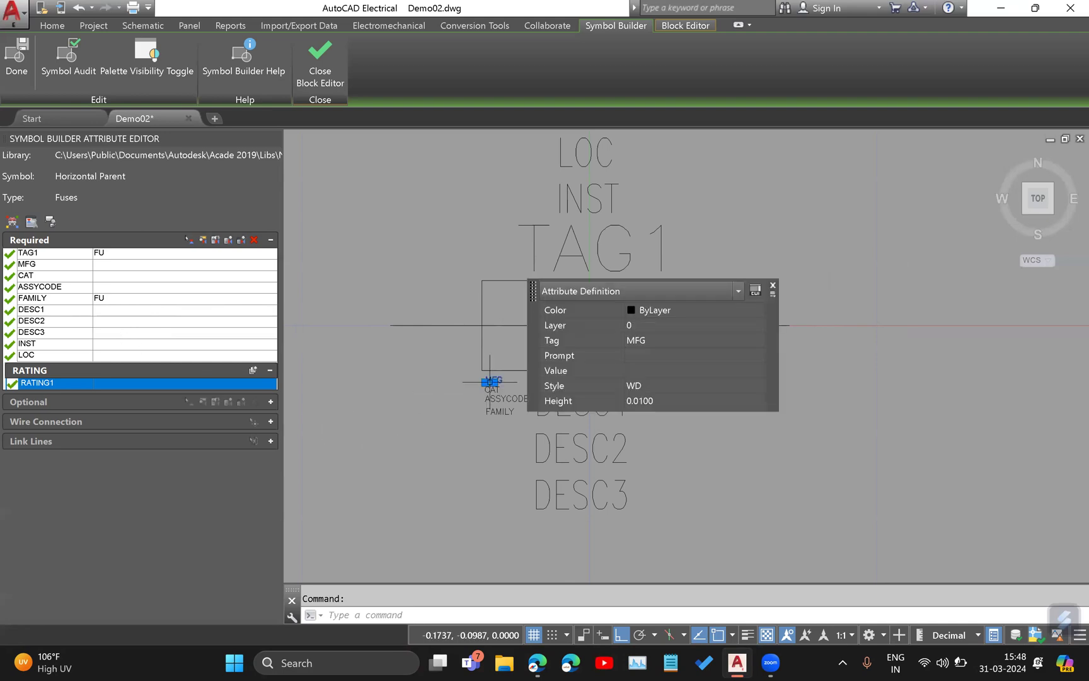
pyautogui.press('Delete')
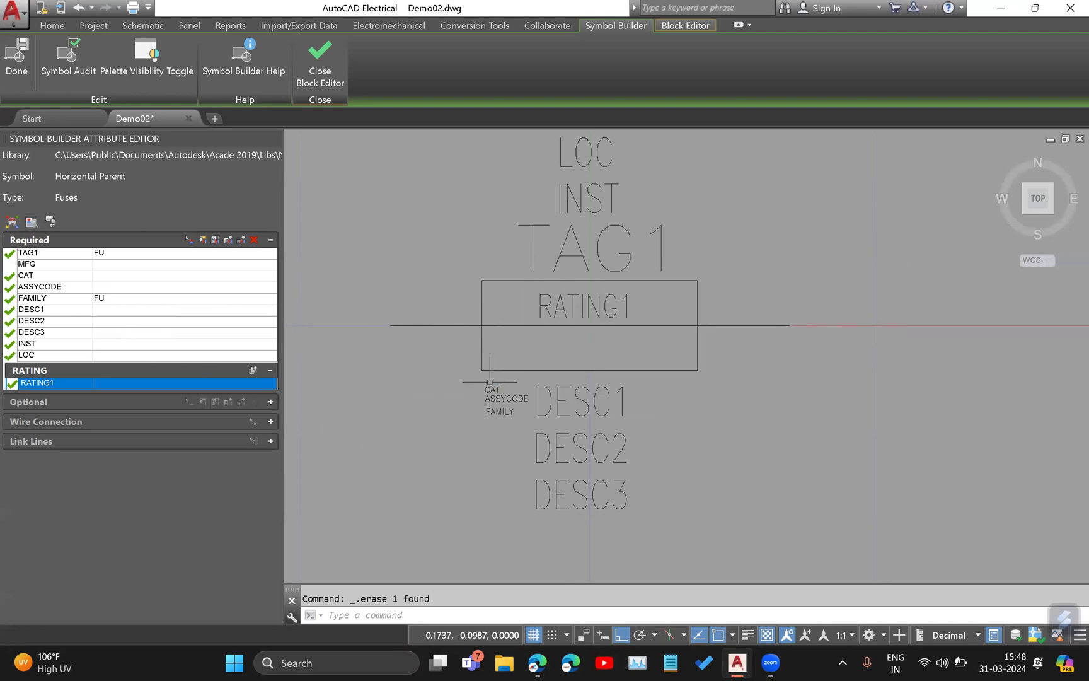
pyautogui.click(13, 266)
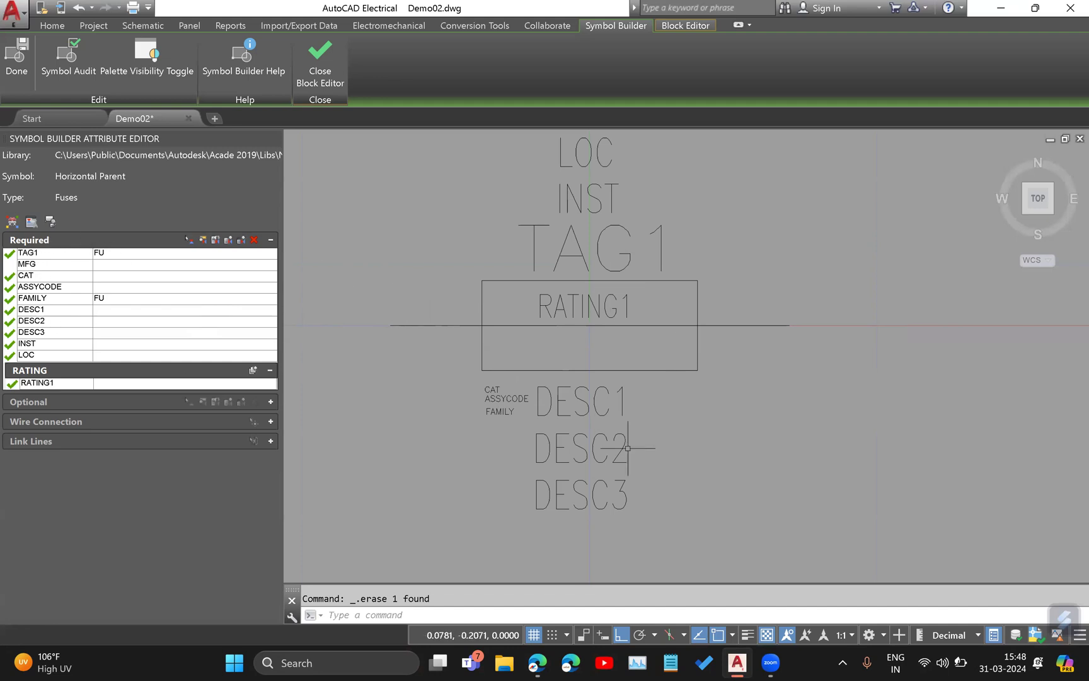
pyautogui.click(11, 267)
pyautogui.click(270, 240)
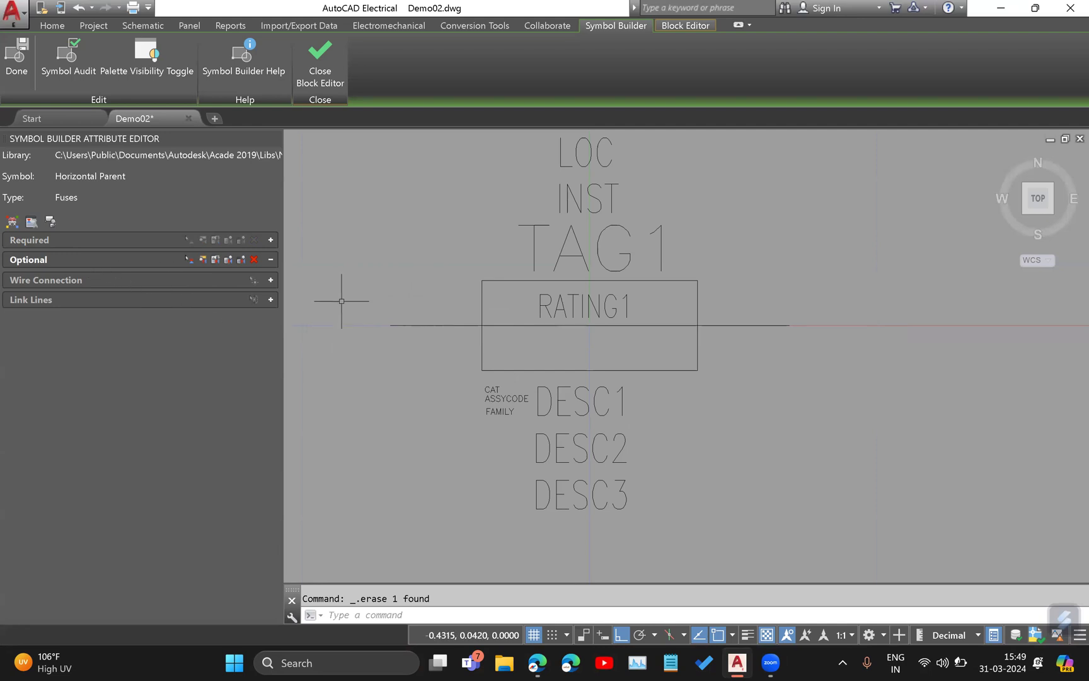
pyautogui.click(270, 259)
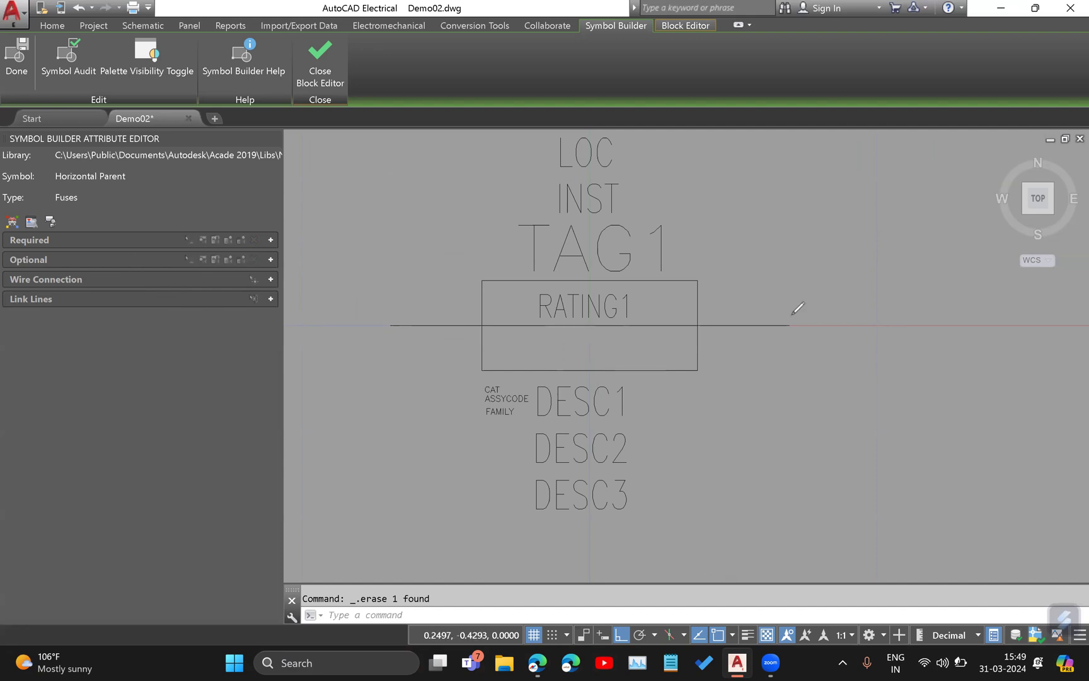
pyautogui.moveTo(704, 246); pyautogui.dragTo(1033, 242)
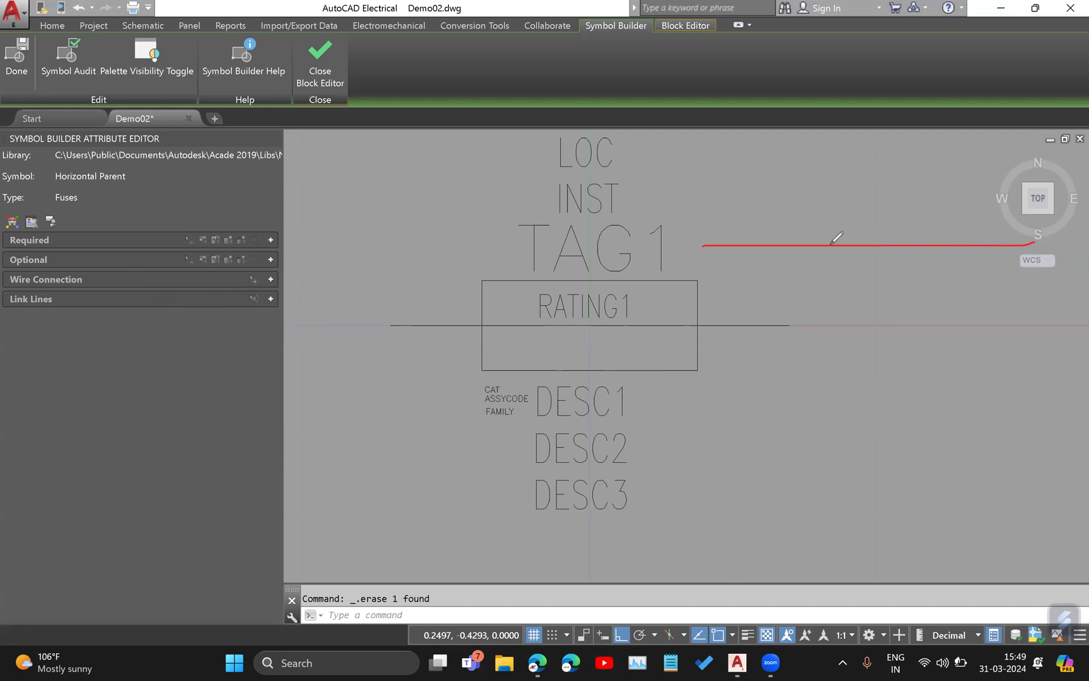
pyautogui.moveTo(837, 237); pyautogui.dragTo(834, 246)
pyautogui.moveTo(915, 243); pyautogui.dragTo(920, 245)
pyautogui.moveTo(845, 239)
pyautogui.mouseDown()
pyautogui.moveTo(846, 253)
pyautogui.moveTo(881, 249)
pyautogui.mouseUp()
pyautogui.moveTo(900, 242); pyautogui.dragTo(900, 252)
pyautogui.moveTo(702, 298); pyautogui.dragTo(814, 301)
pyautogui.moveTo(909, 309); pyautogui.dragTo(996, 307)
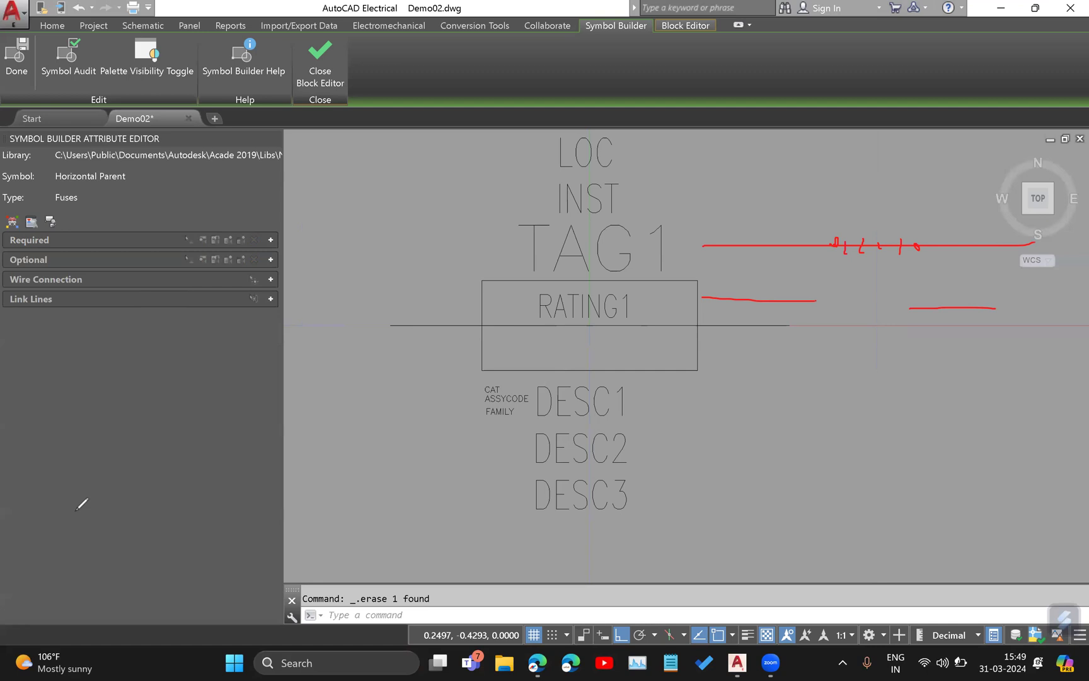
pyautogui.click(118, 432)
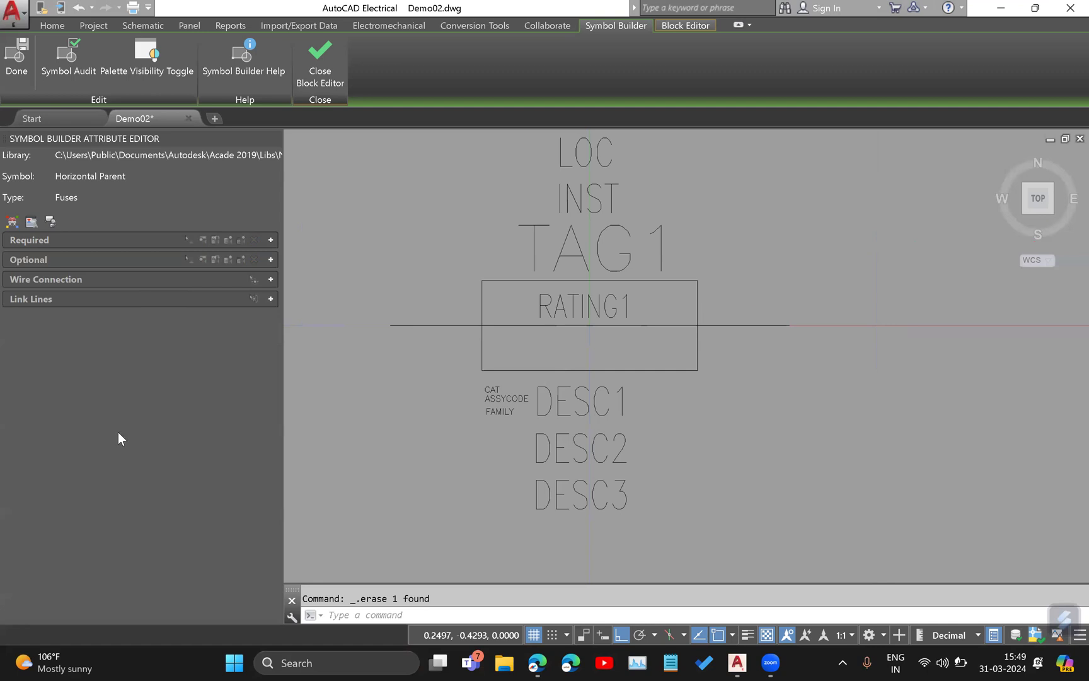
# Insert a Left / None wire connection at the left endpoint of the fuse's horizontal line.
pyautogui.click(270, 278)
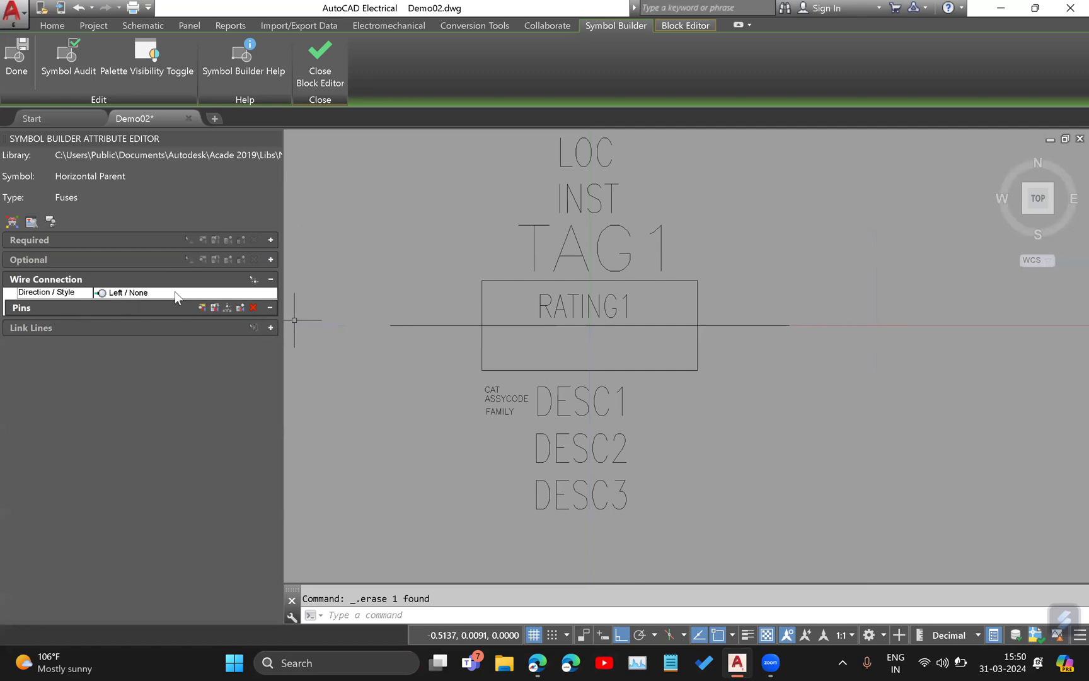
pyautogui.click(221, 292)
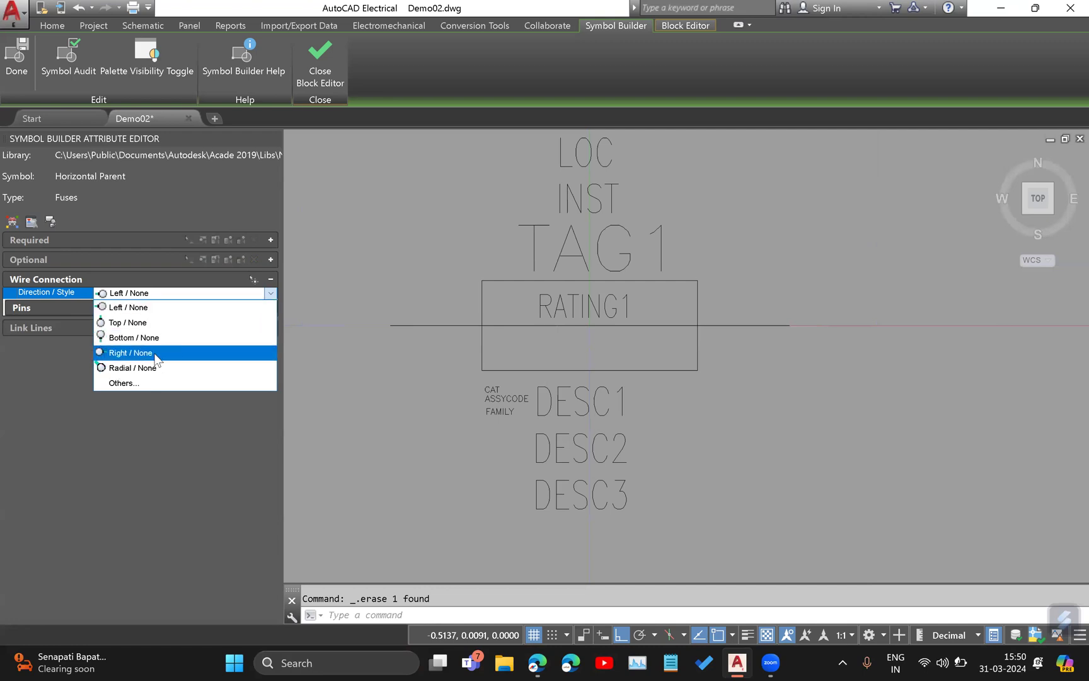
pyautogui.click(145, 307)
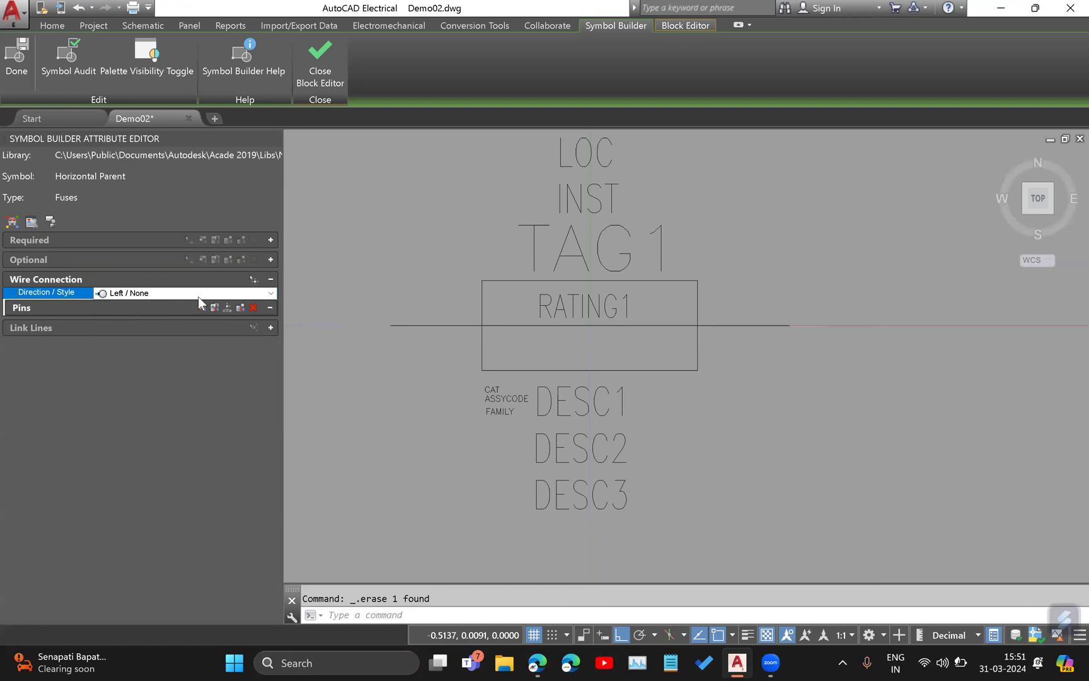
pyautogui.click(252, 281)
pyautogui.scroll(-3, 438, 359)
pyautogui.scroll(3, 522, 389)
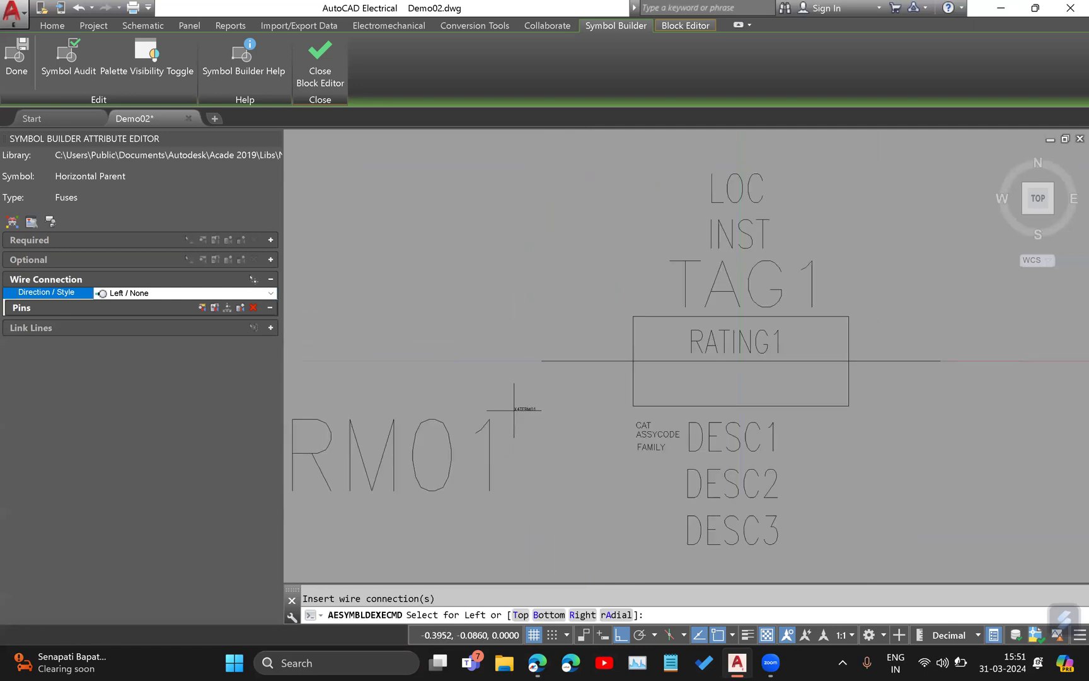
pyautogui.click(541, 361)
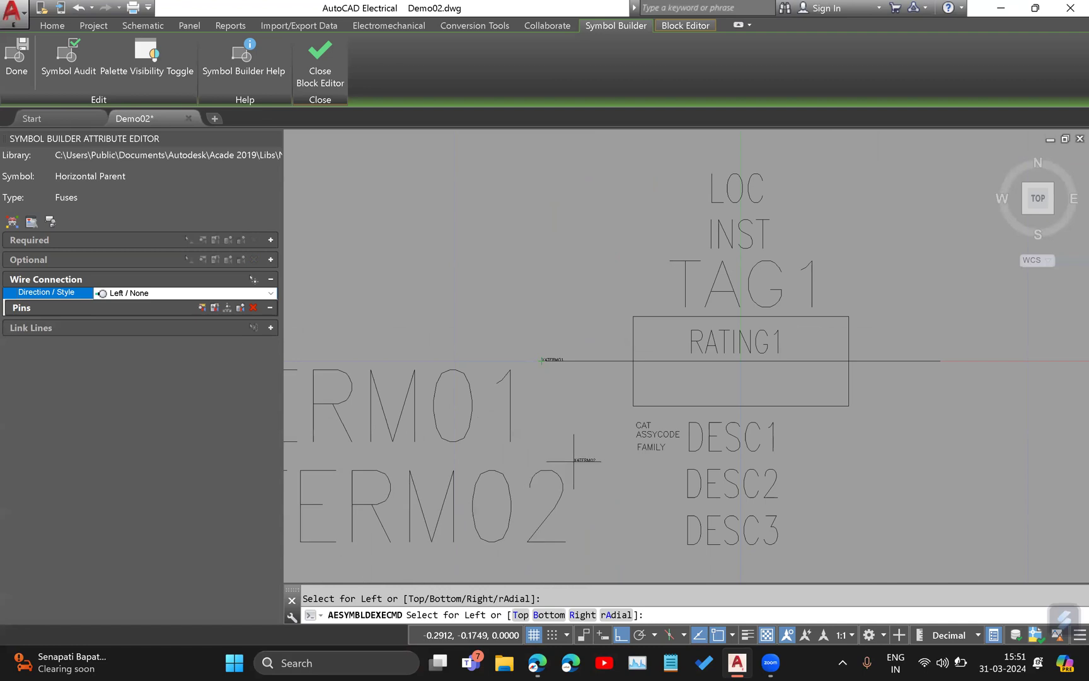
pyautogui.press('Escape')
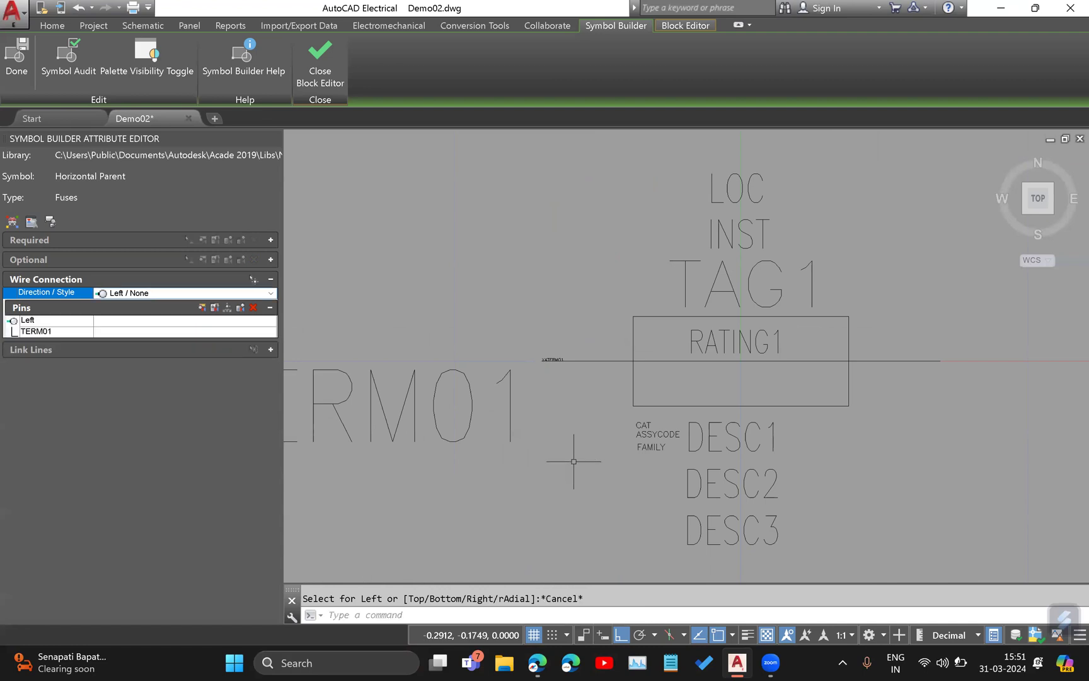
# Reduce the text height of the TERM01 pin attribute on the left wire connection.
pyautogui.click(59, 324)
pyautogui.click(58, 331)
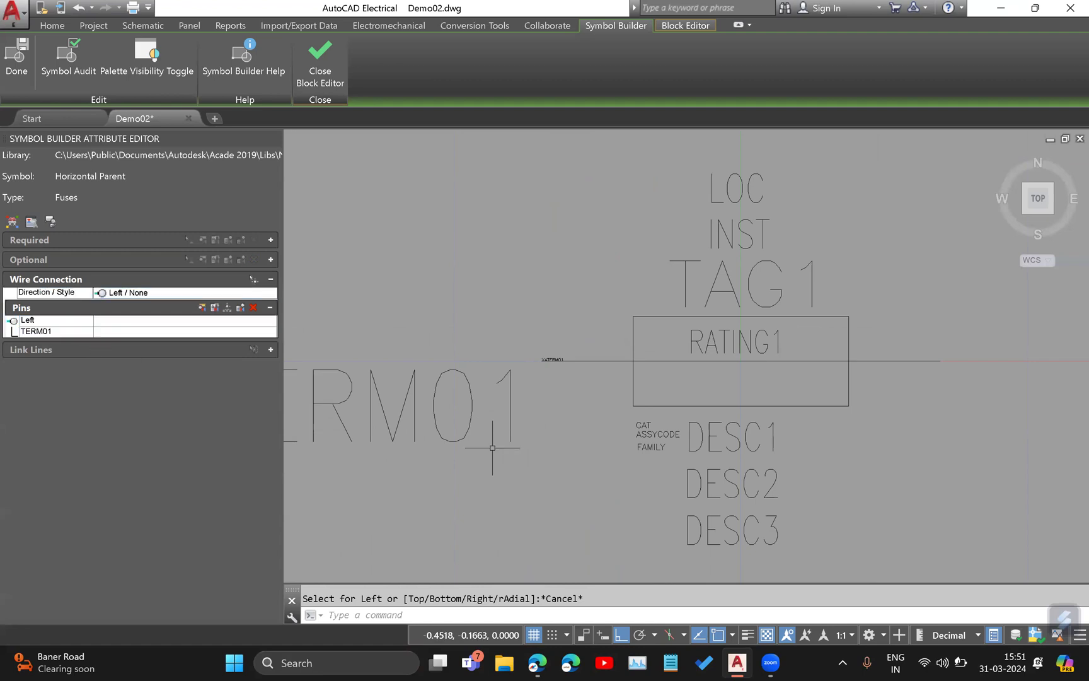
pyautogui.moveTo(520, 349); pyautogui.dragTo(646, 397, button='middle')
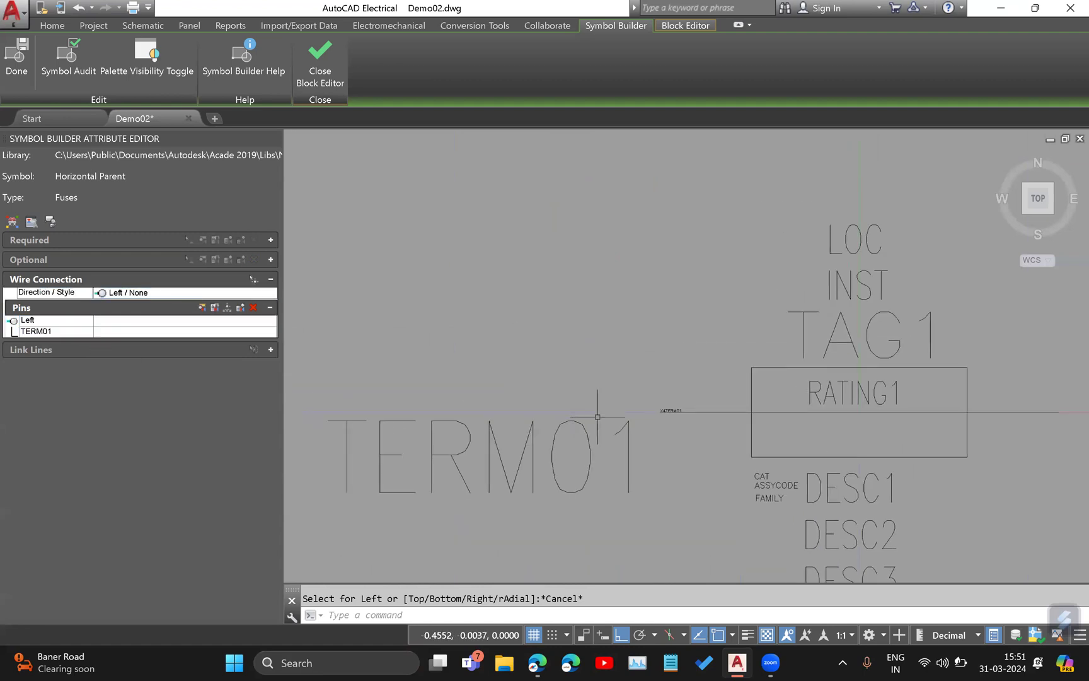
pyautogui.click(54, 331)
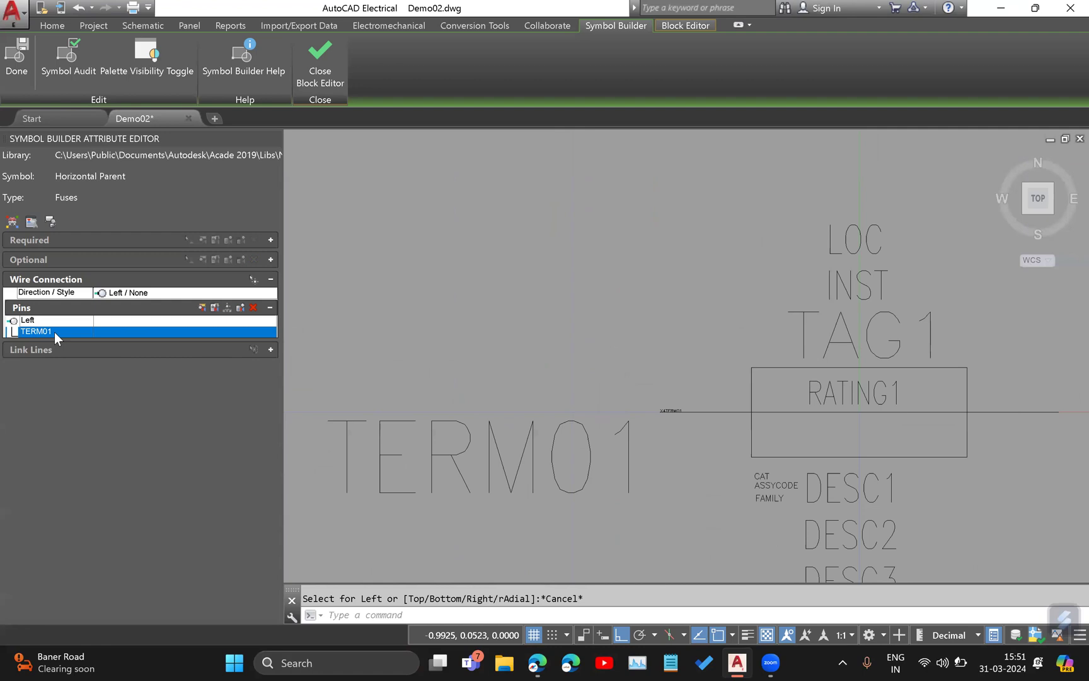
pyautogui.click(202, 307)
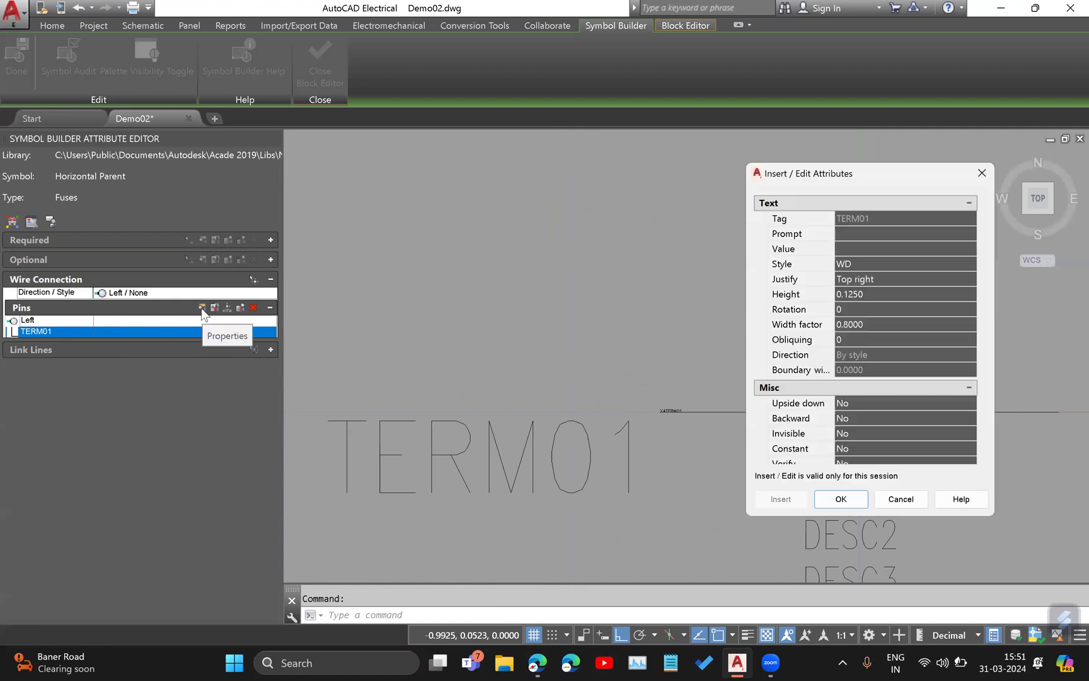
pyautogui.click(876, 292)
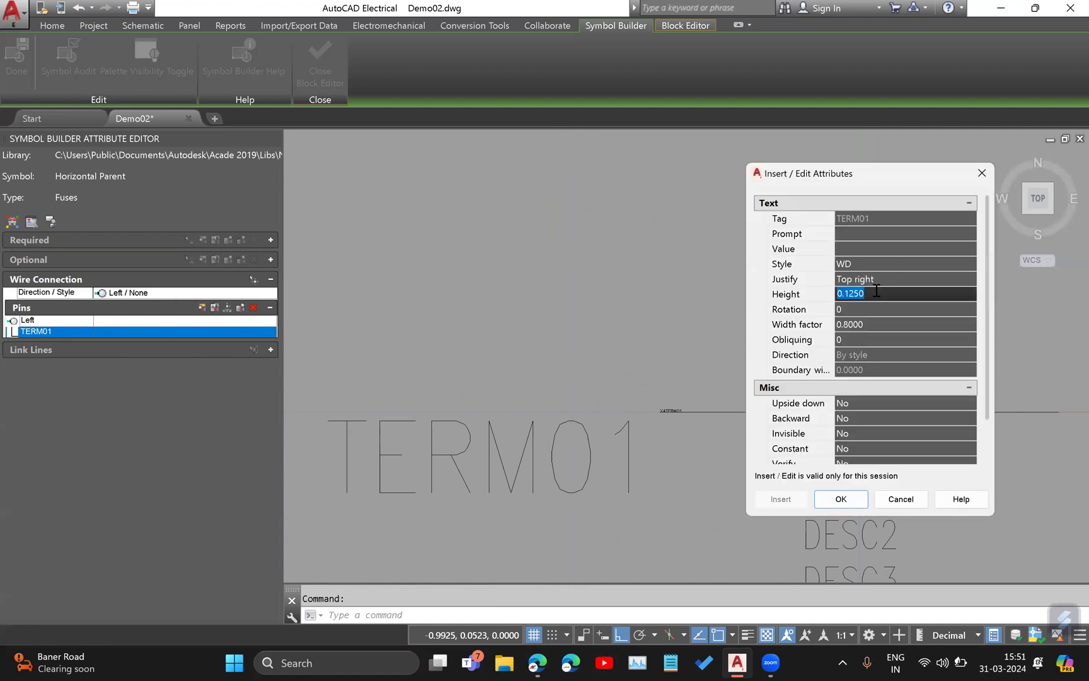
pyautogui.write('0')
pyautogui.click(844, 499)
pyautogui.moveTo(787, 449); pyautogui.dragTo(542, 442, button='middle')
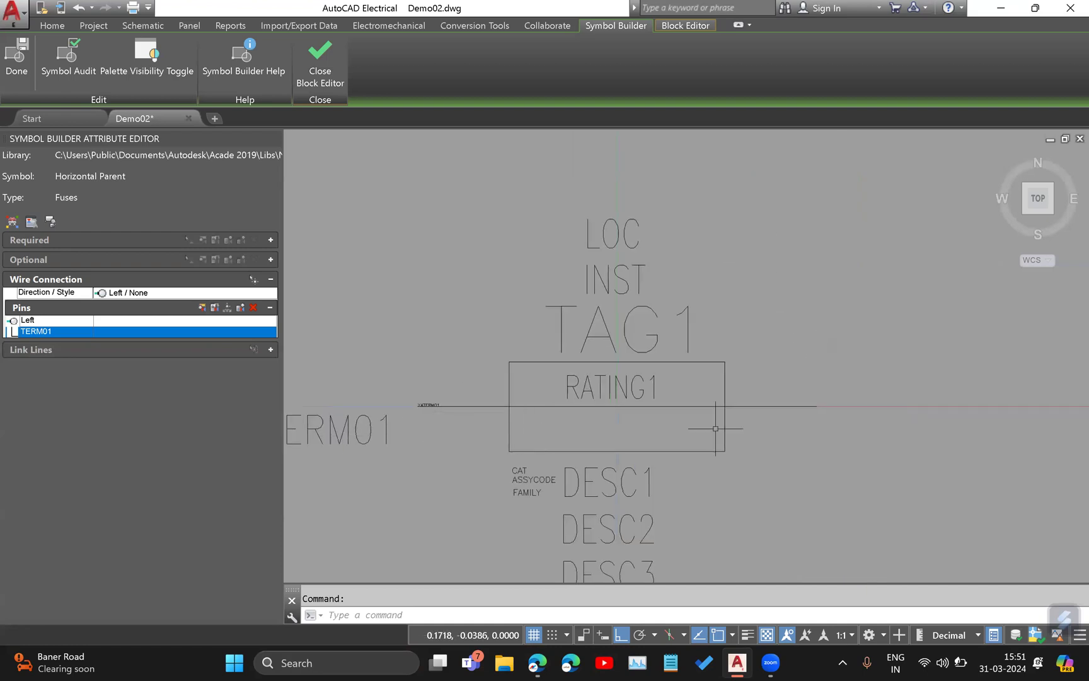
pyautogui.moveTo(822, 418); pyautogui.dragTo(669, 429, button='middle')
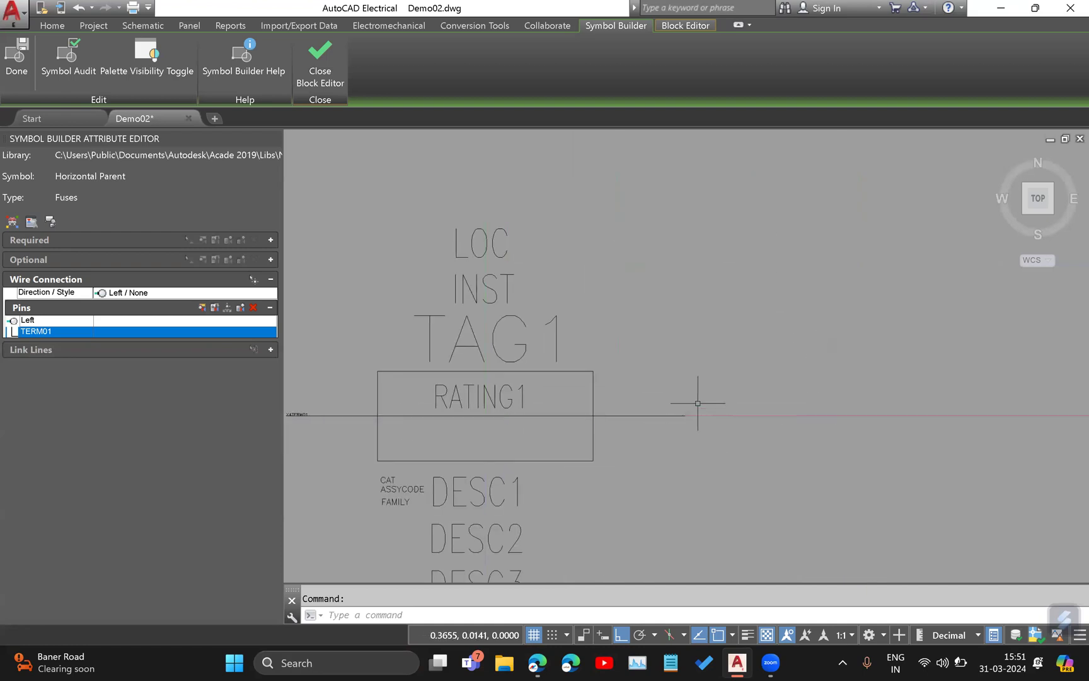
# Insert a Right / None wire connection at the right endpoint of the fuse's horizontal line.
pyautogui.click(159, 294)
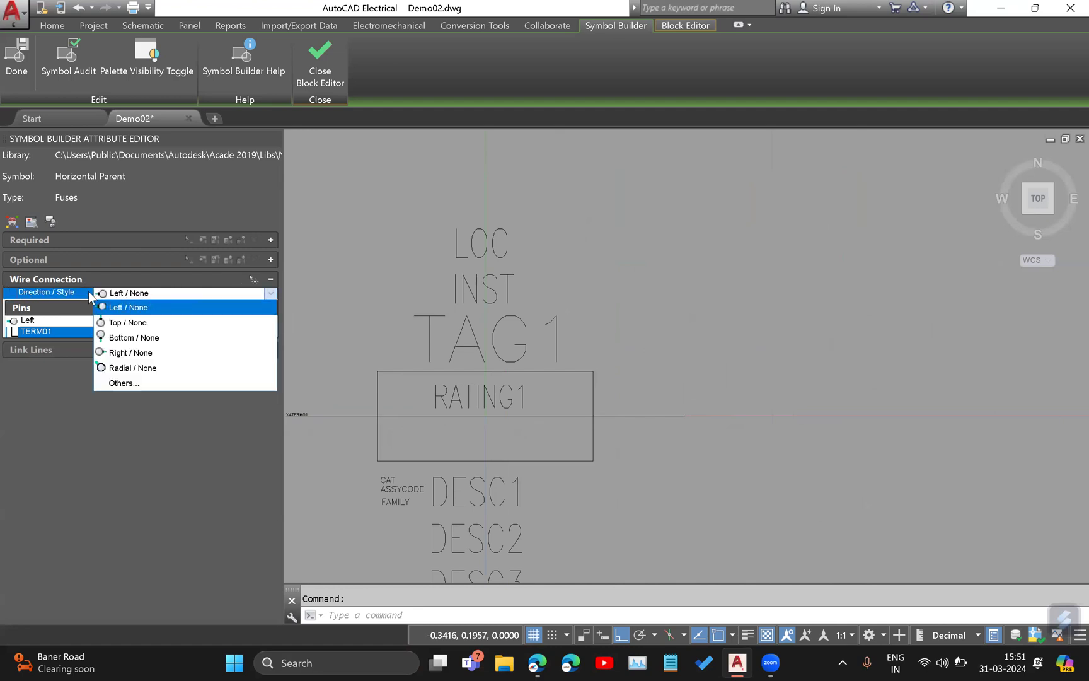
pyautogui.click(129, 352)
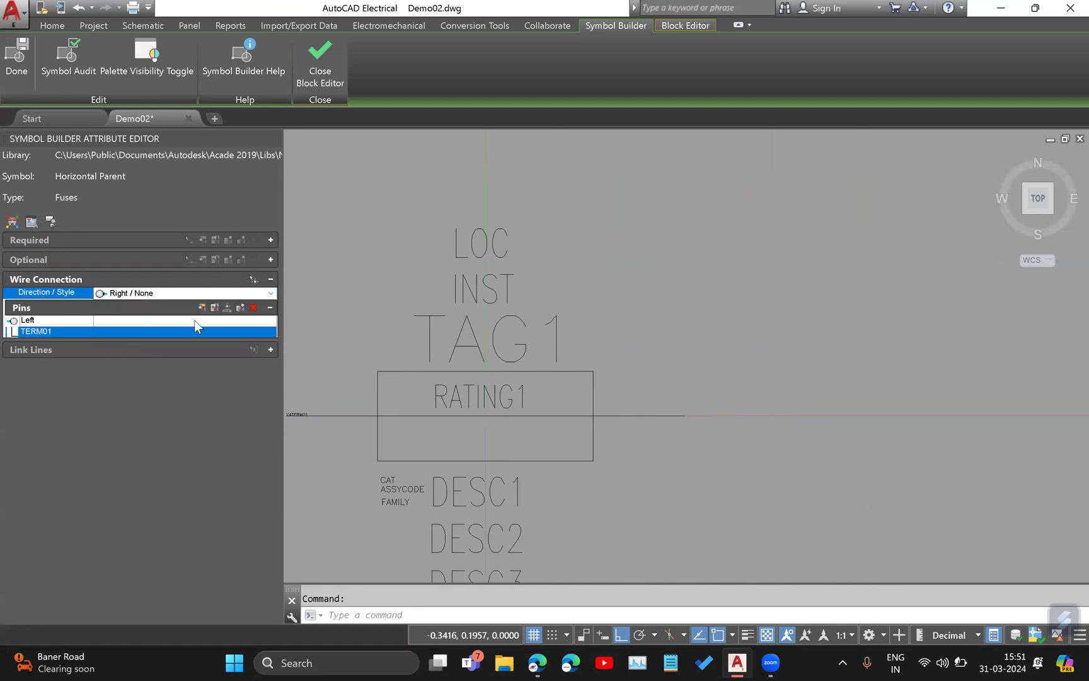
pyautogui.click(253, 280)
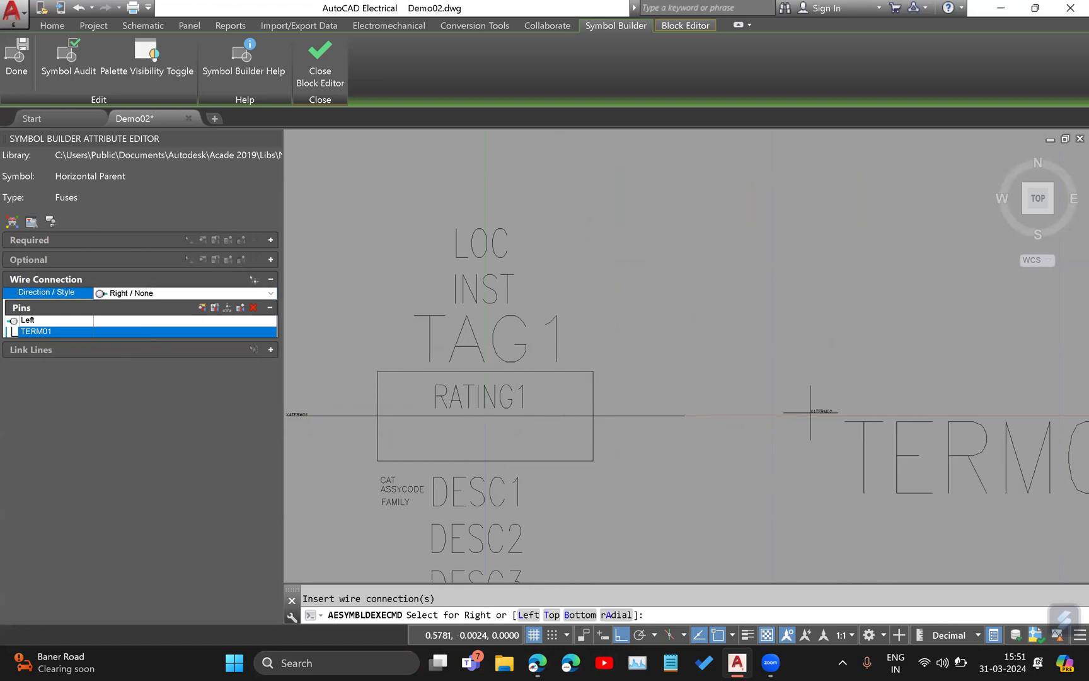
pyautogui.click(684, 416)
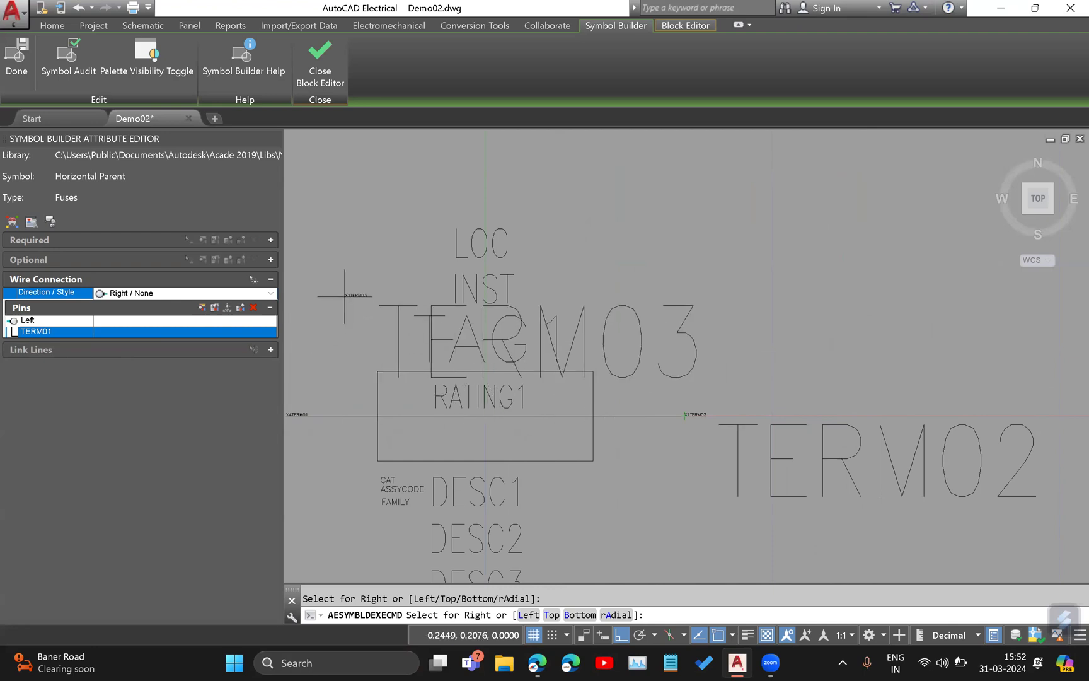
pyautogui.press('Return')
# Set the text height of the TERM02 pin attribute on the right wire connection to 0.05.
pyautogui.click(43, 355)
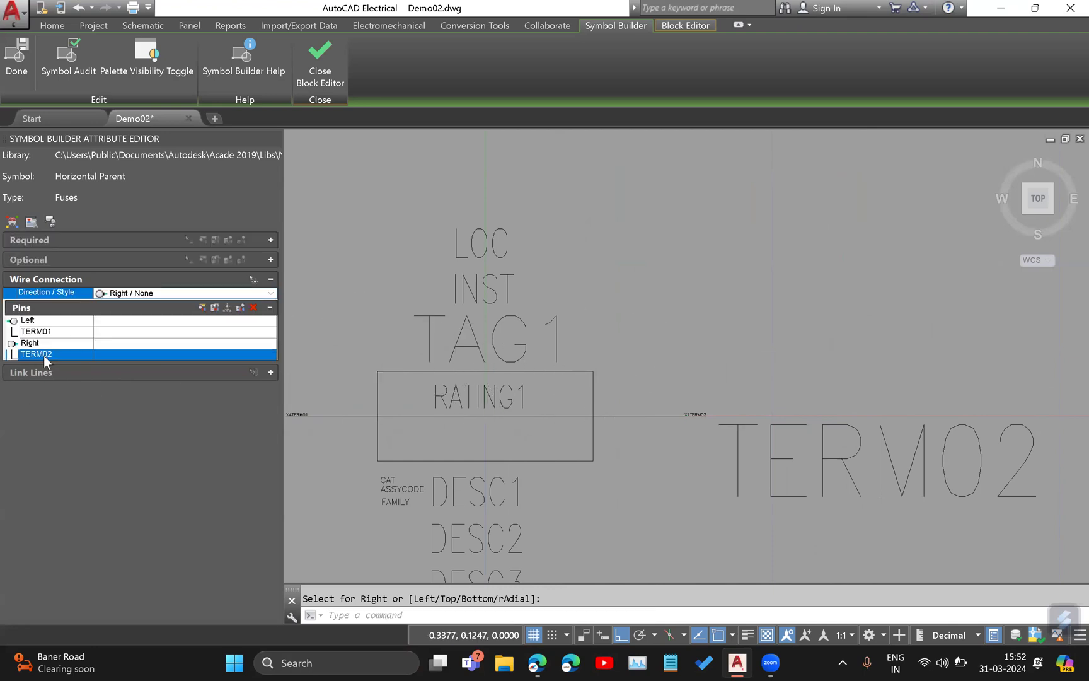
pyautogui.scroll(-4, 707, 422)
pyautogui.moveTo(708, 420); pyautogui.dragTo(618, 429, button='middle')
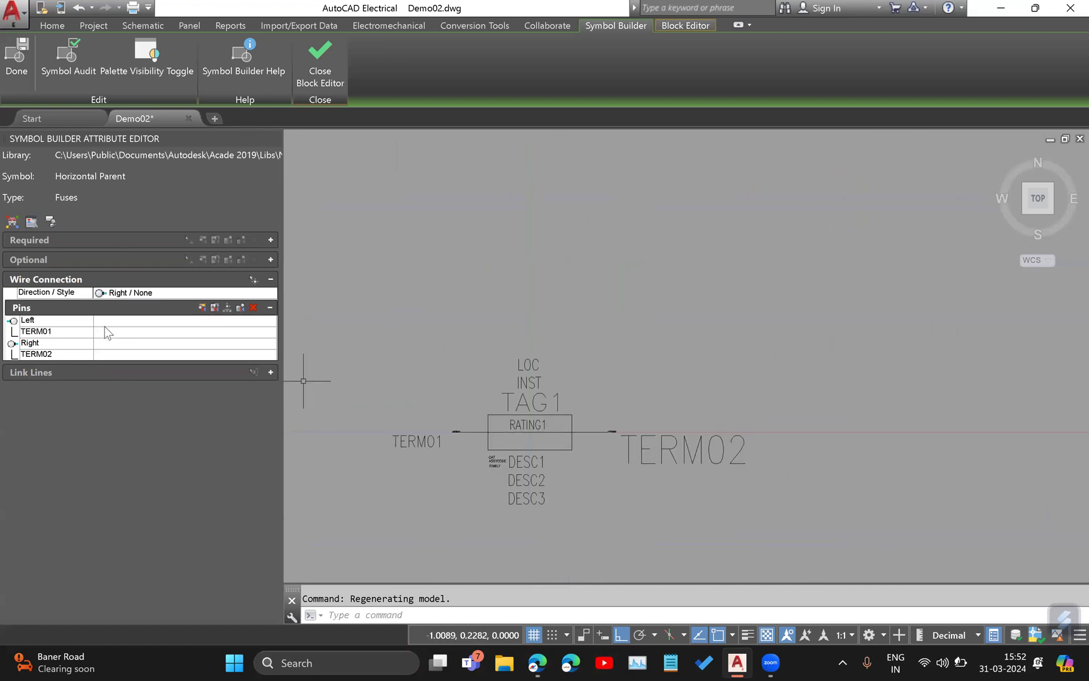
pyautogui.click(202, 307)
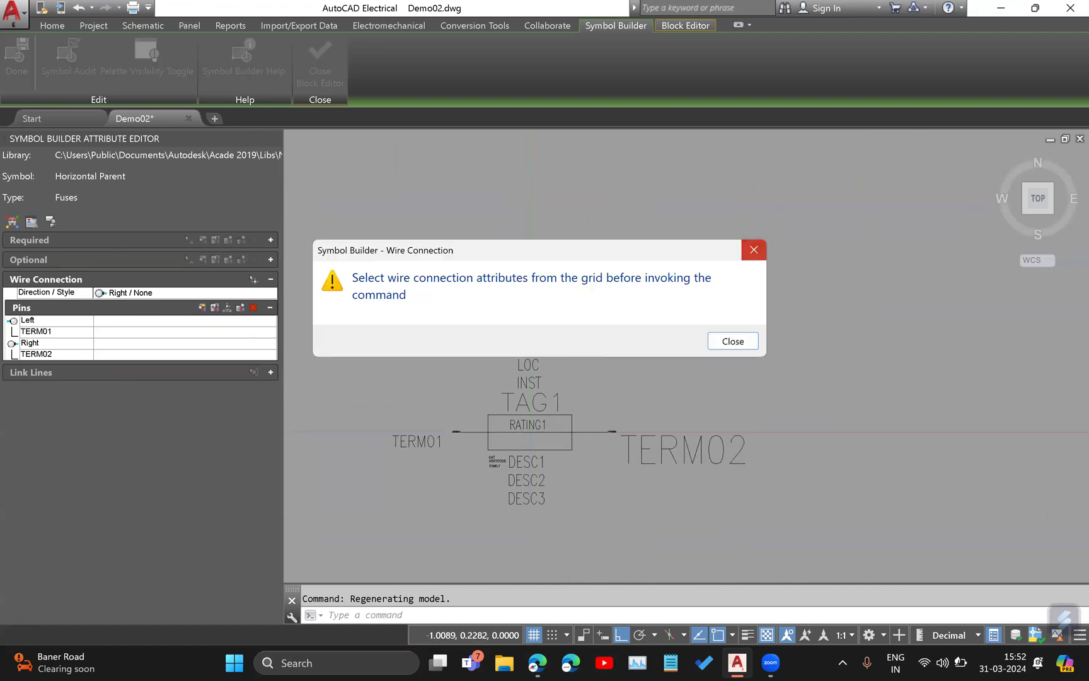
pyautogui.click(754, 249)
pyautogui.click(58, 354)
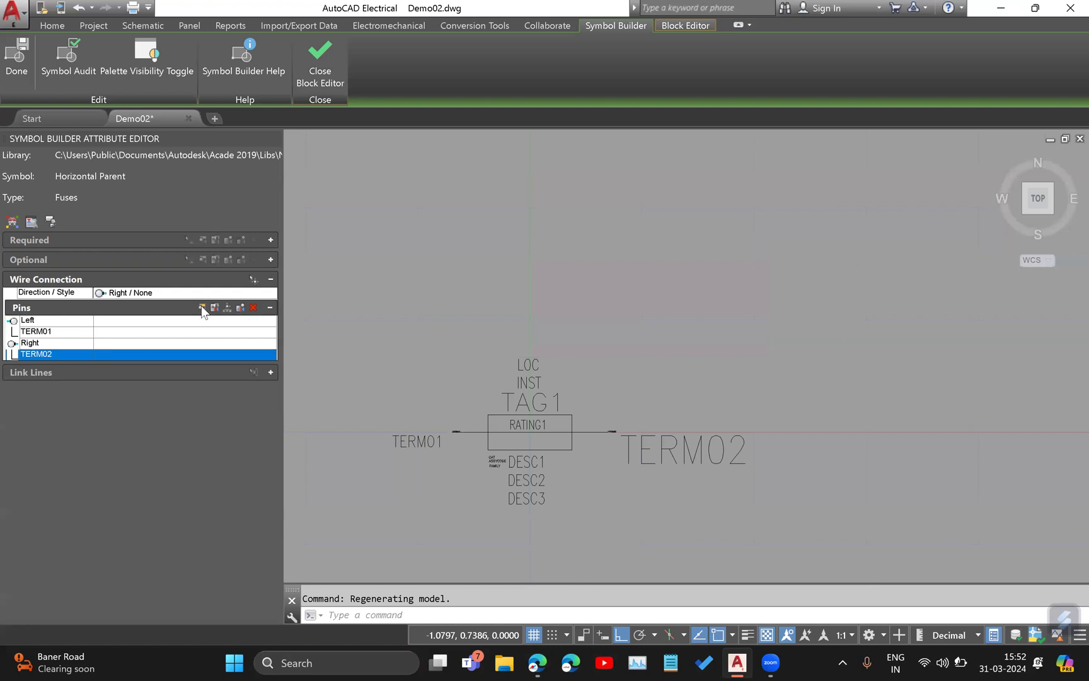
pyautogui.click(202, 308)
pyautogui.click(856, 292)
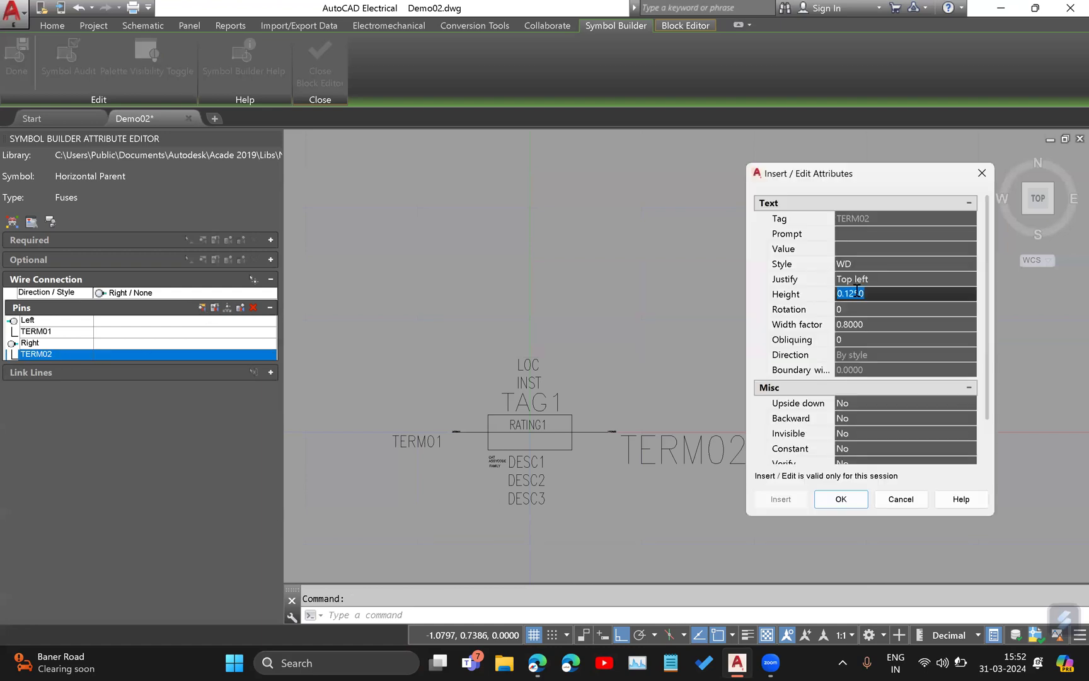
pyautogui.write('0.05')
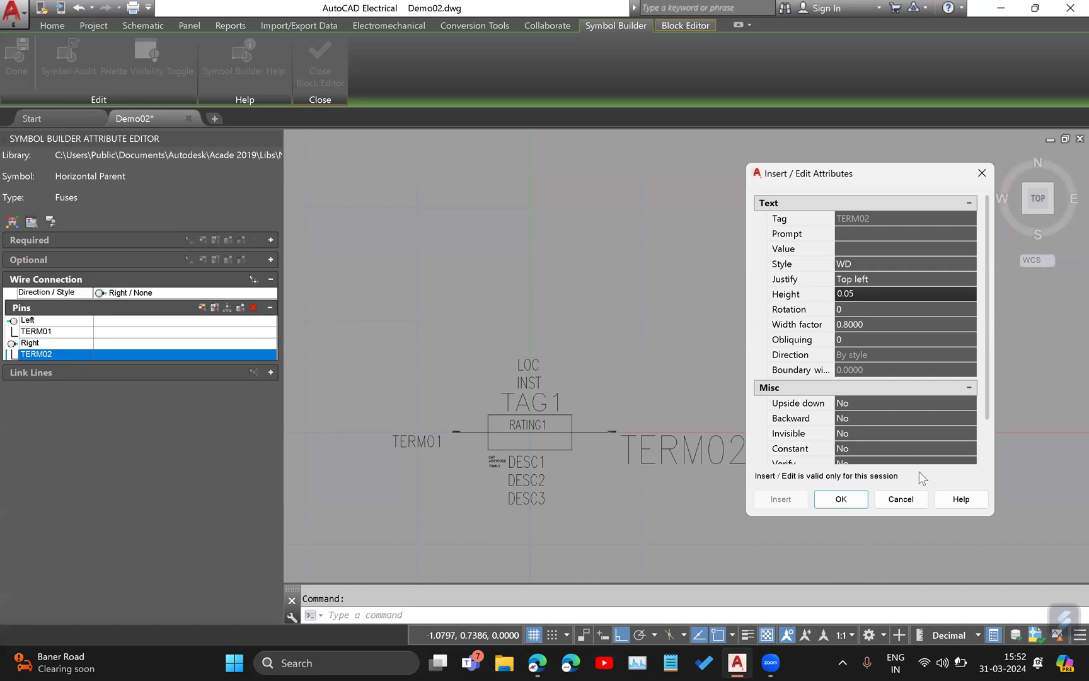
pyautogui.click(856, 503)
pyautogui.moveTo(615, 378); pyautogui.dragTo(693, 309, button='middle')
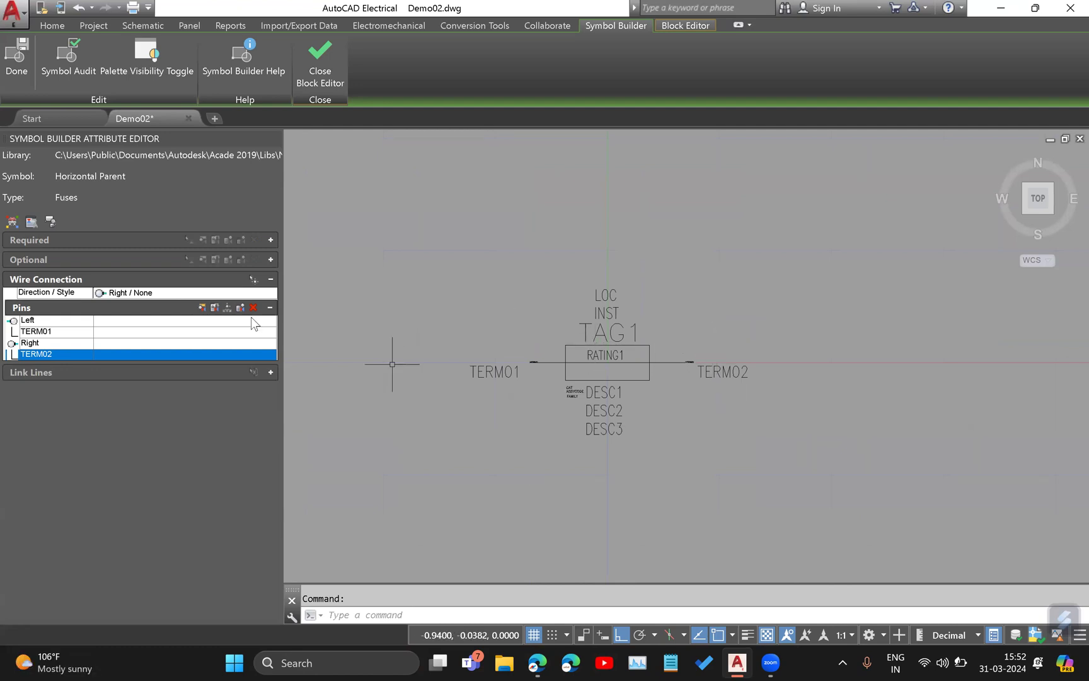
# Check the required attribute and wire connection lists and leave both collapsed.
pyautogui.click(271, 278)
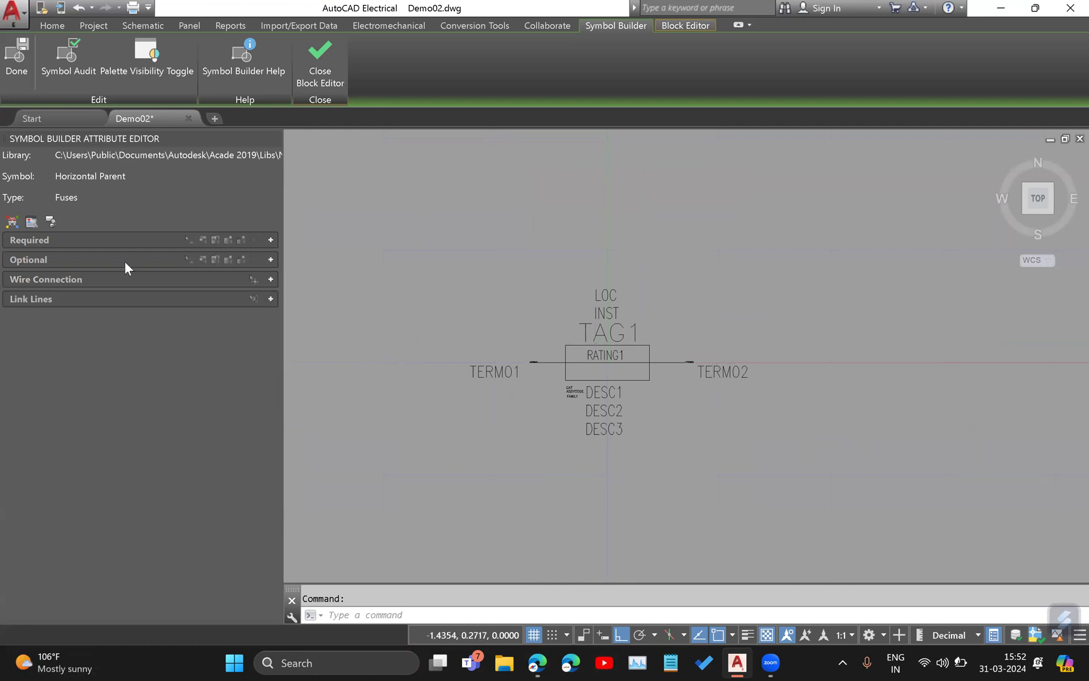
pyautogui.click(271, 240)
pyautogui.click(271, 240)
pyautogui.click(265, 278)
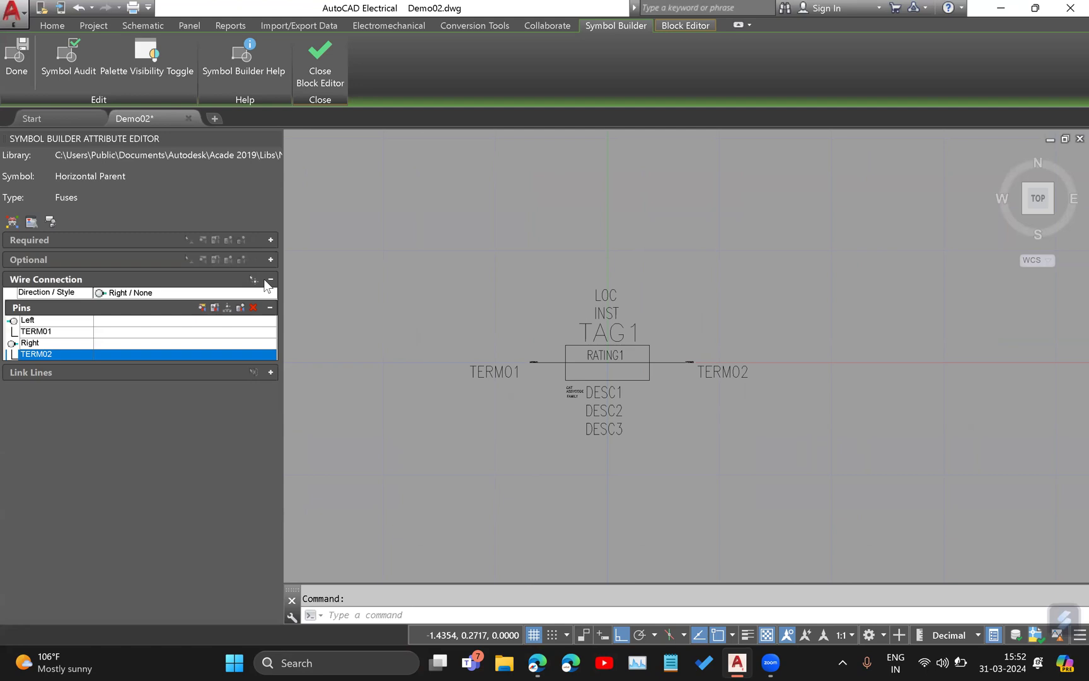
pyautogui.click(269, 280)
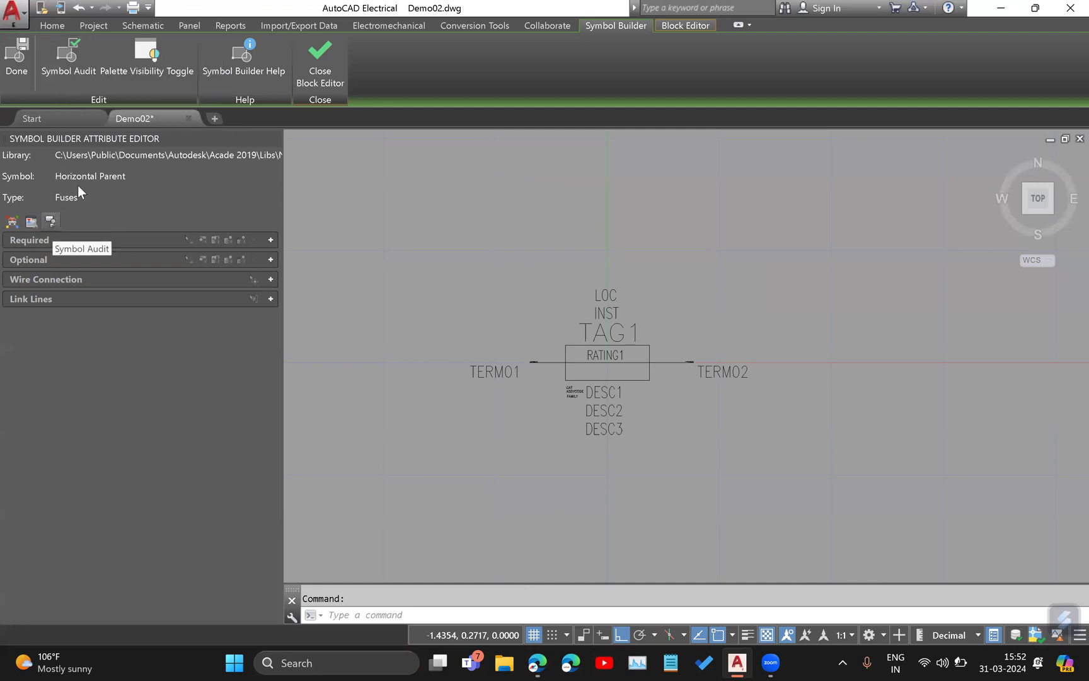
# Audit the symbol and inspect the missing required attributes entry in the report.
pyautogui.click(65, 50)
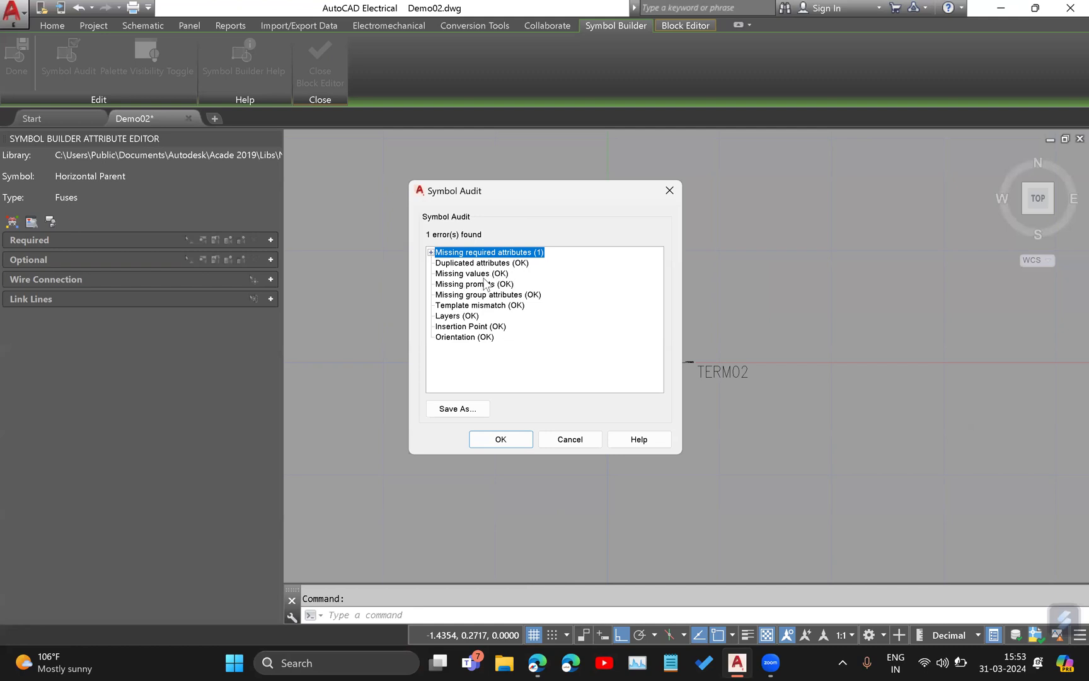
pyautogui.click(431, 252)
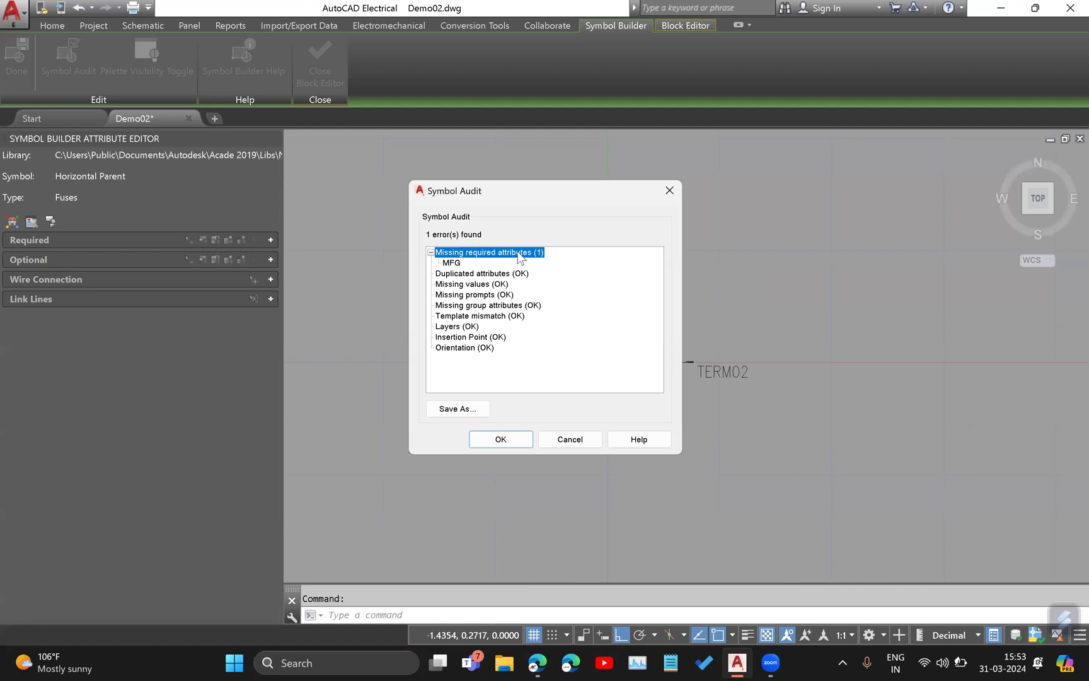
pyautogui.click(457, 265)
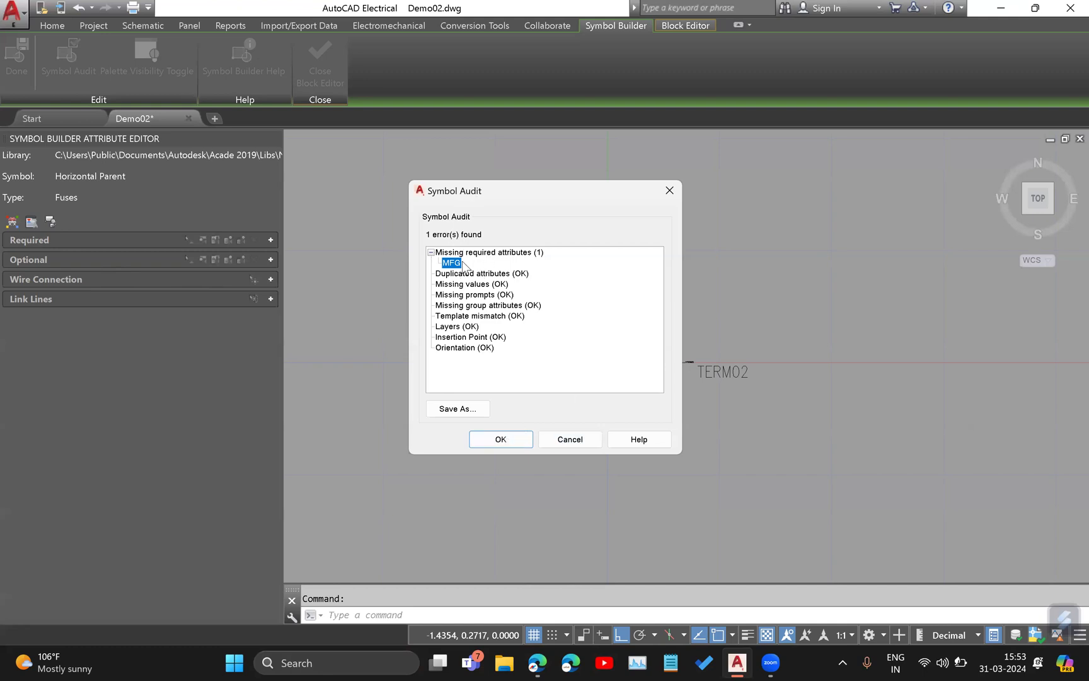
pyautogui.click(498, 437)
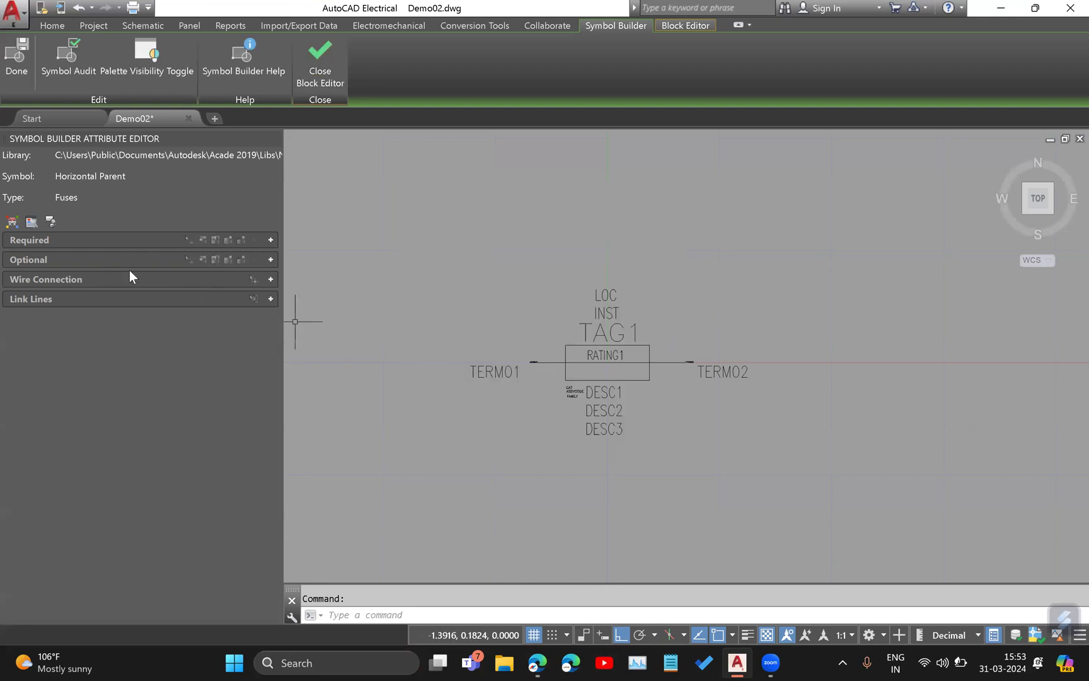
# Insert the required MFG attribute directly below the FAMILY attribute under the fuse rectangle.
pyautogui.click(271, 239)
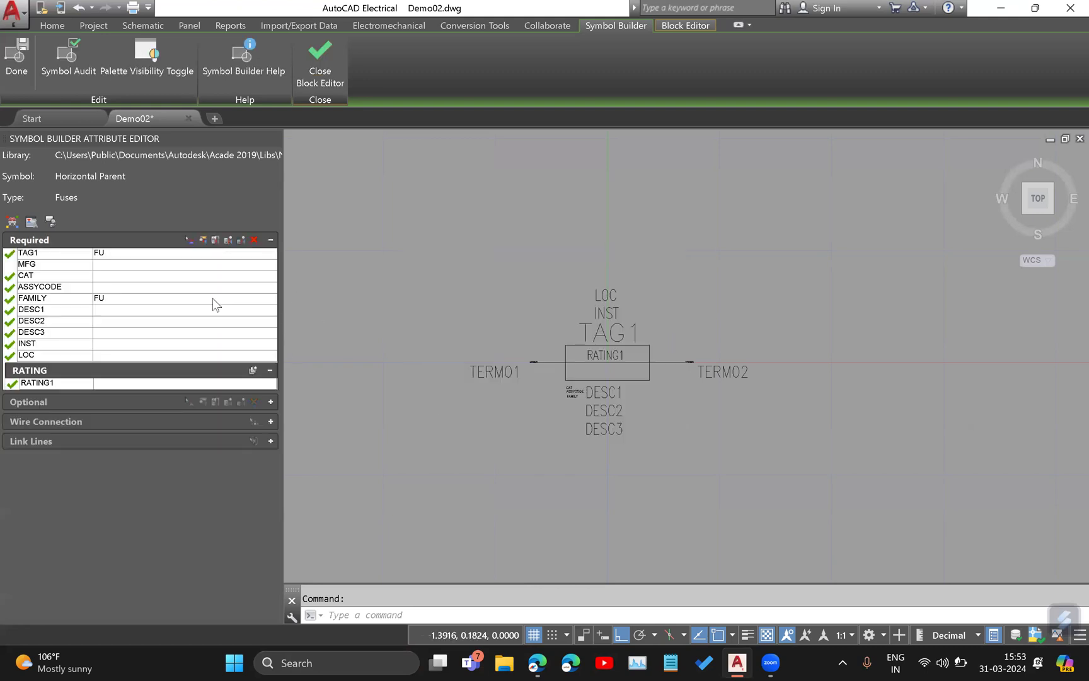
pyautogui.click(19, 265)
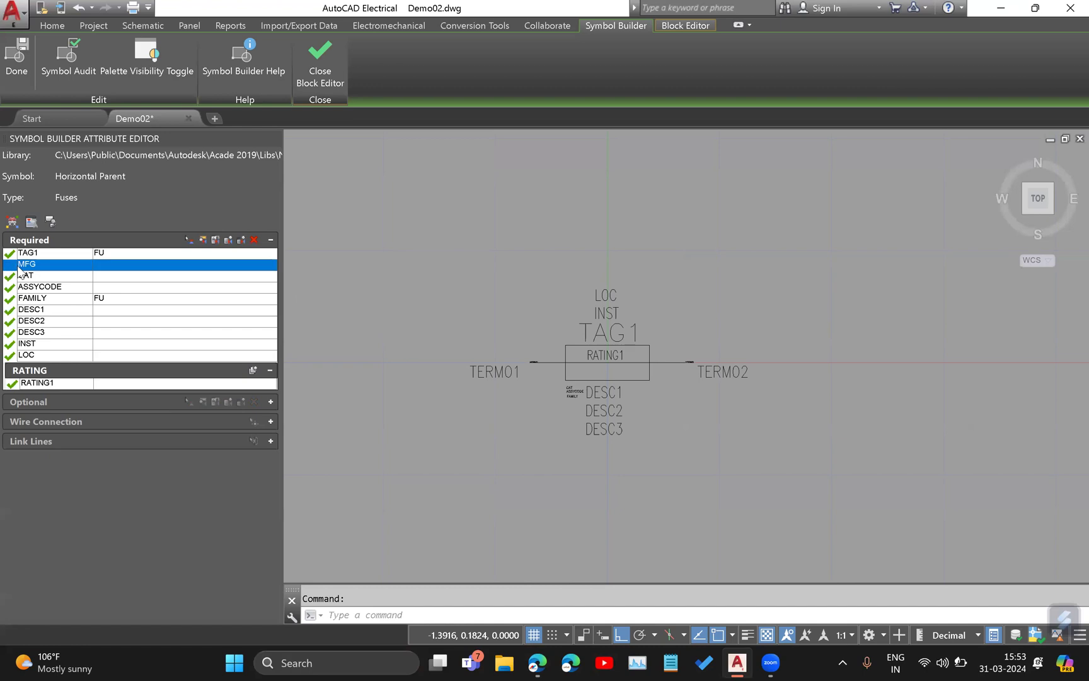
pyautogui.click(189, 240)
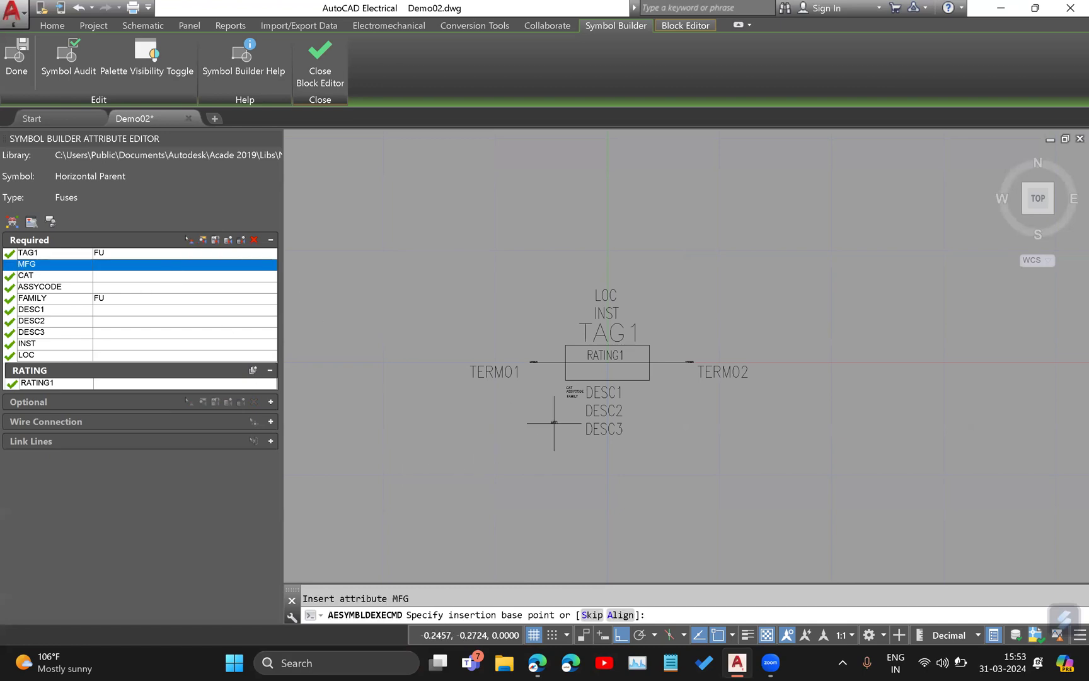
pyautogui.scroll(8, 569, 412)
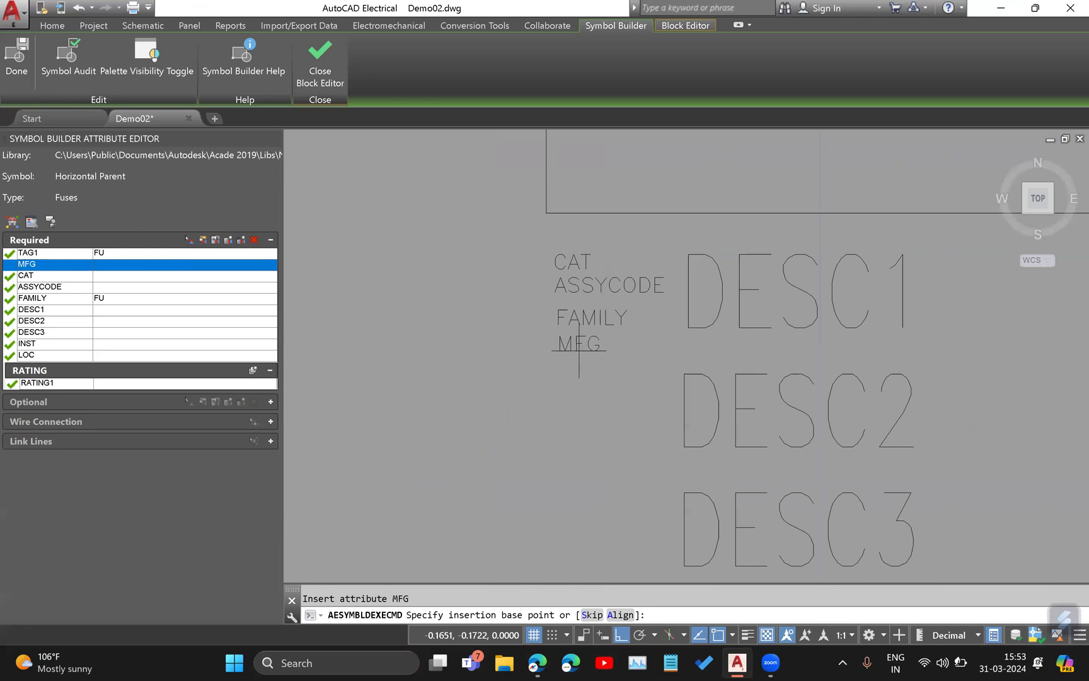
pyautogui.click(574, 358)
pyautogui.scroll(-4, 387, 372)
pyautogui.moveTo(417, 291); pyautogui.dragTo(448, 374, button='middle')
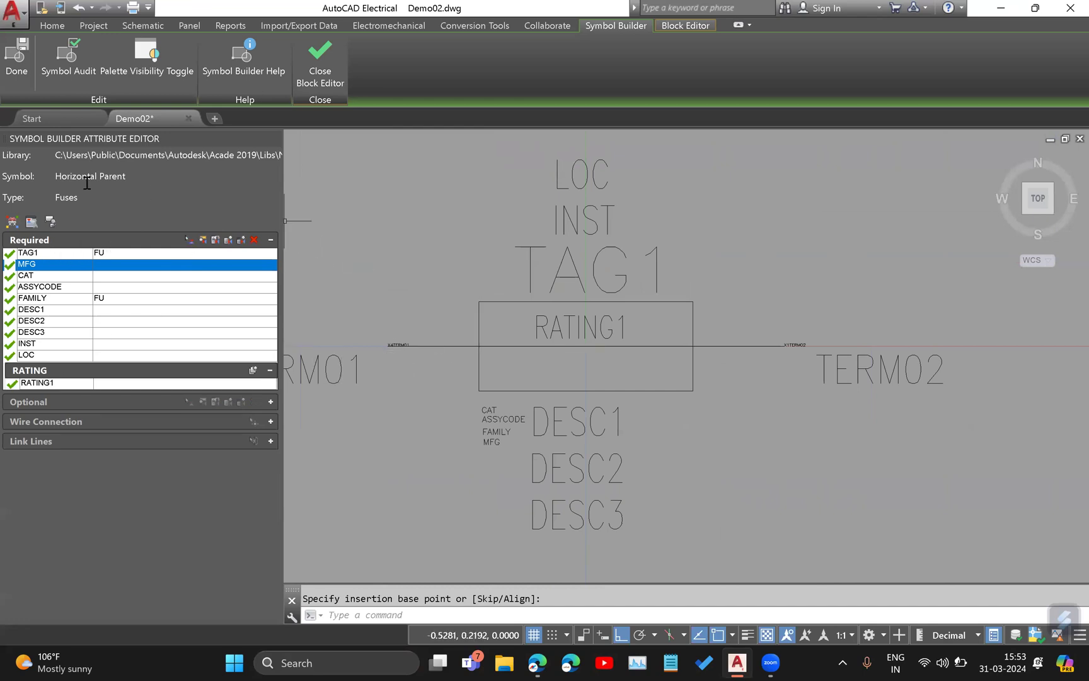
# Run the symbol audit again, review the error categories and close the report.
pyautogui.click(68, 50)
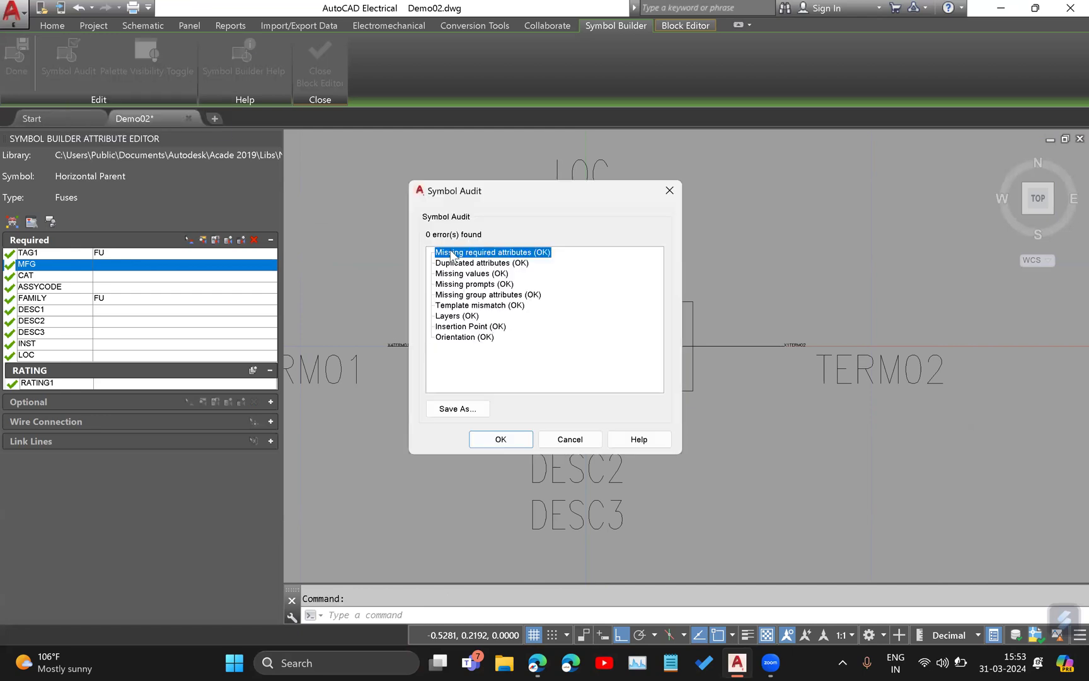
pyautogui.click(500, 438)
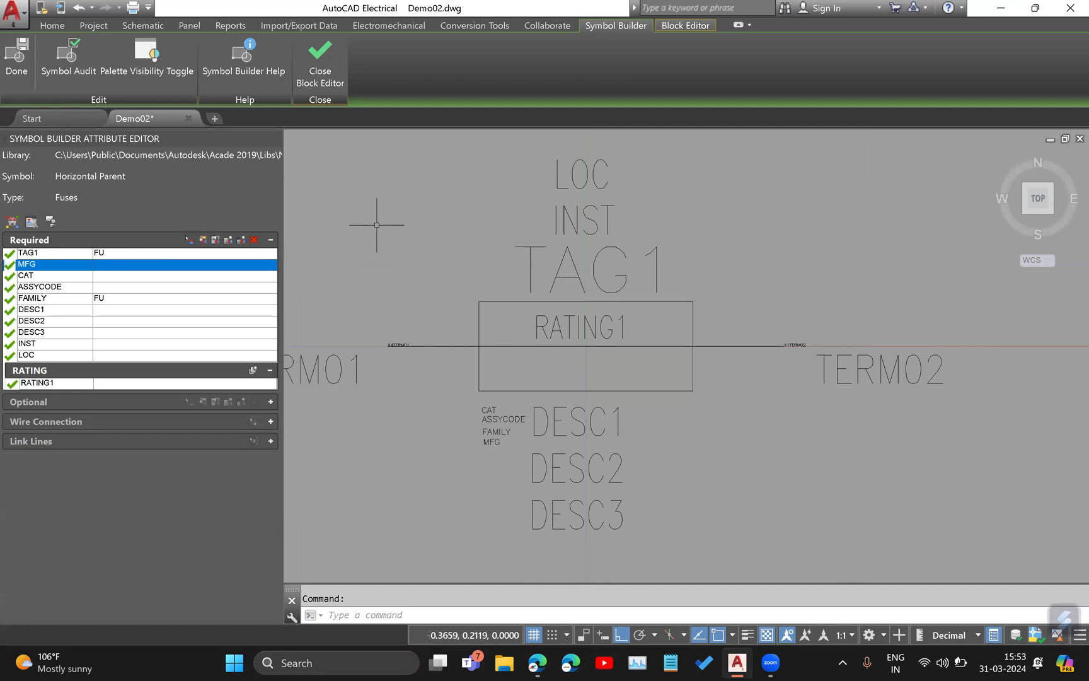
pyautogui.scroll(-4, 504, 315)
pyautogui.scroll(3, 445, 328)
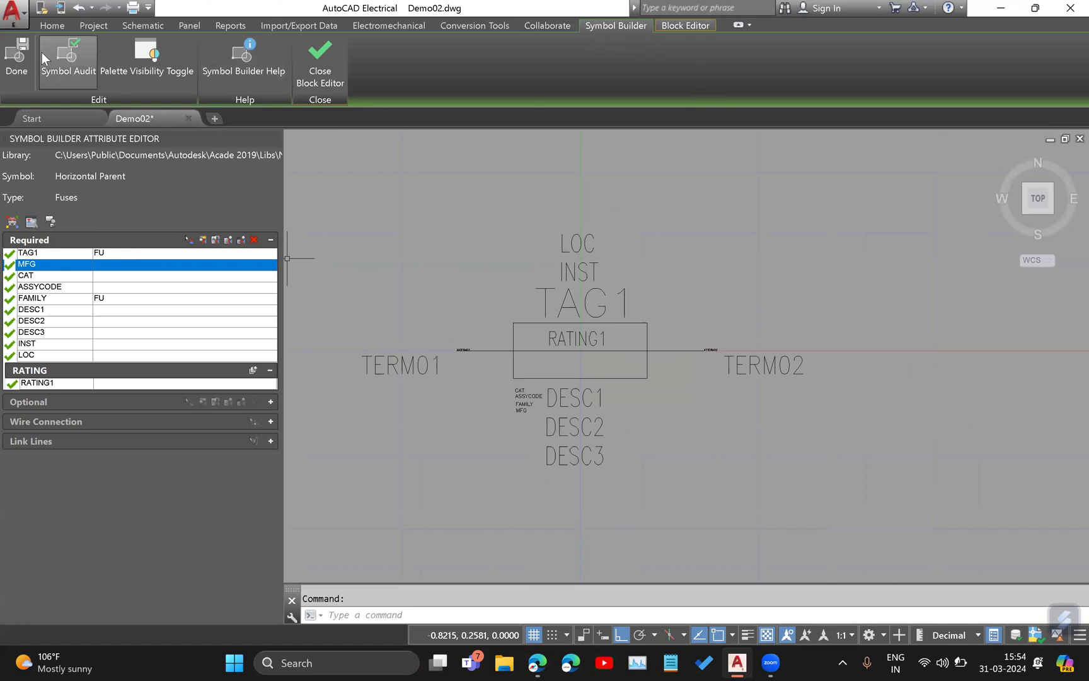
# Finish editing to open the save settings, compare the Block and Wblock options, and keep Wblock for the fuse symbol.
pyautogui.click(15, 54)
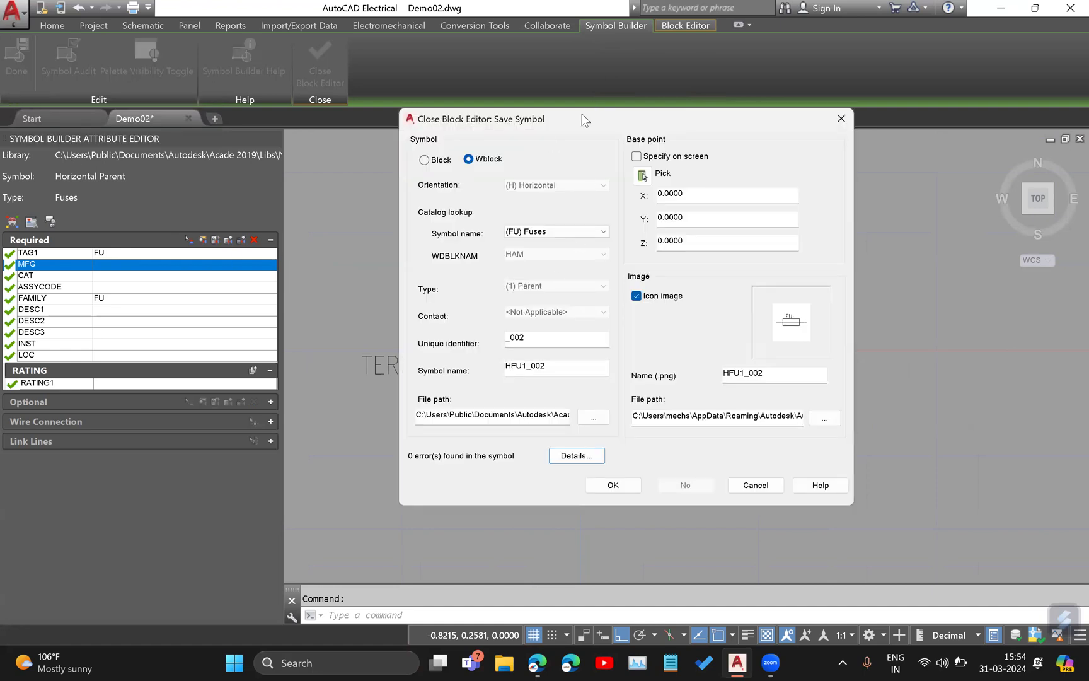
pyautogui.moveTo(585, 120); pyautogui.dragTo(604, 143)
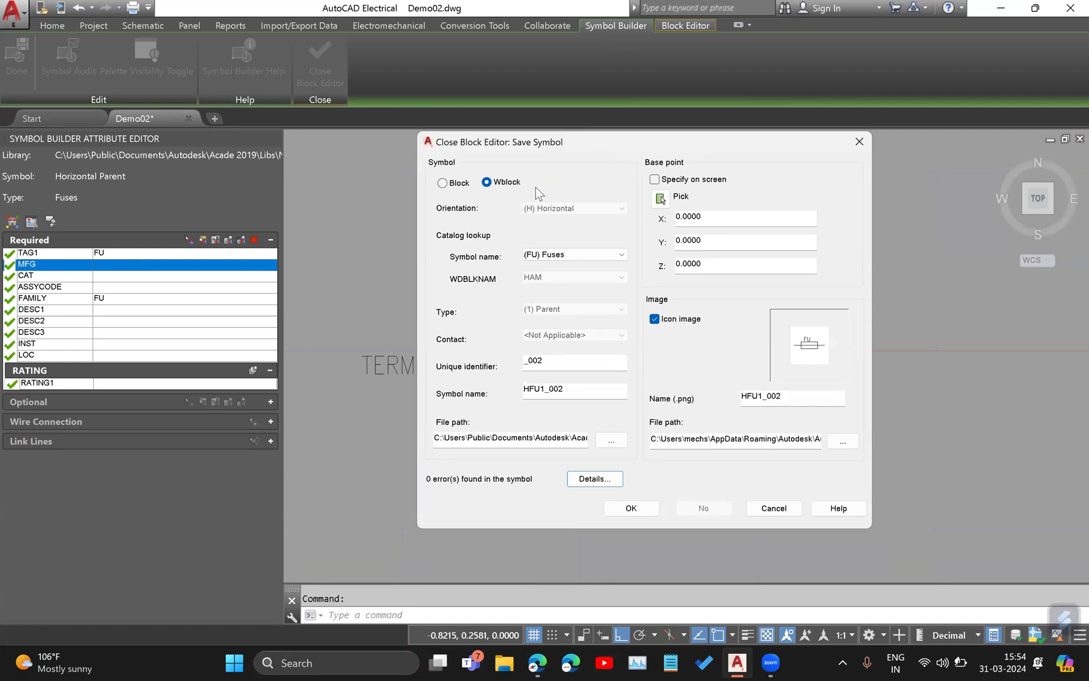
pyautogui.click(451, 183)
pyautogui.click(497, 184)
pyautogui.click(461, 186)
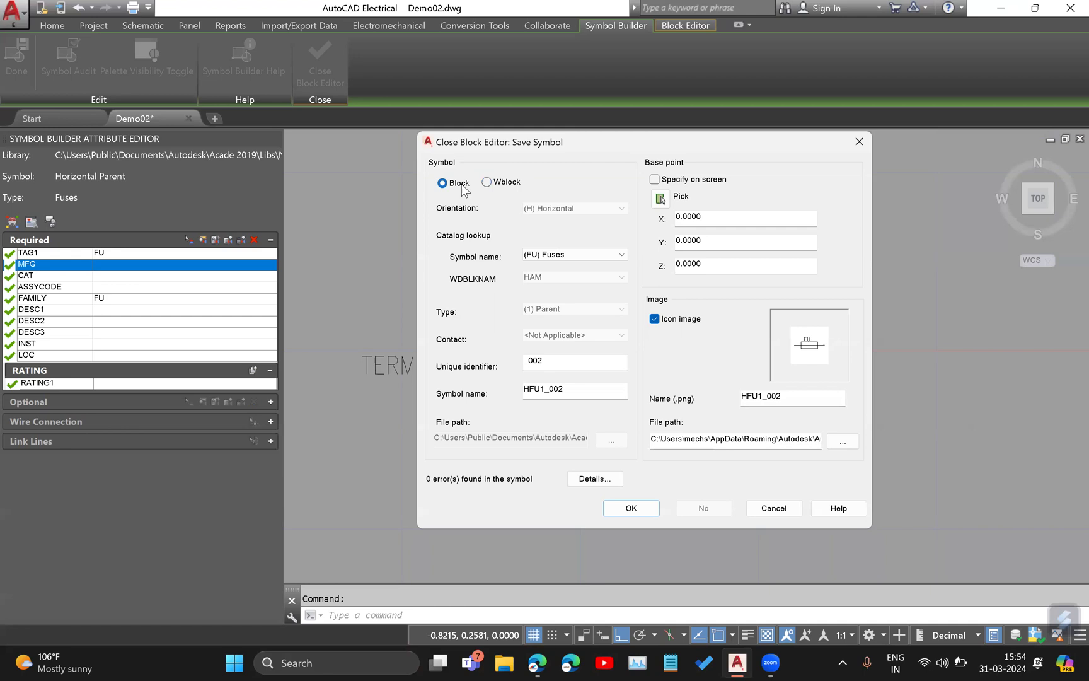
pyautogui.click(510, 185)
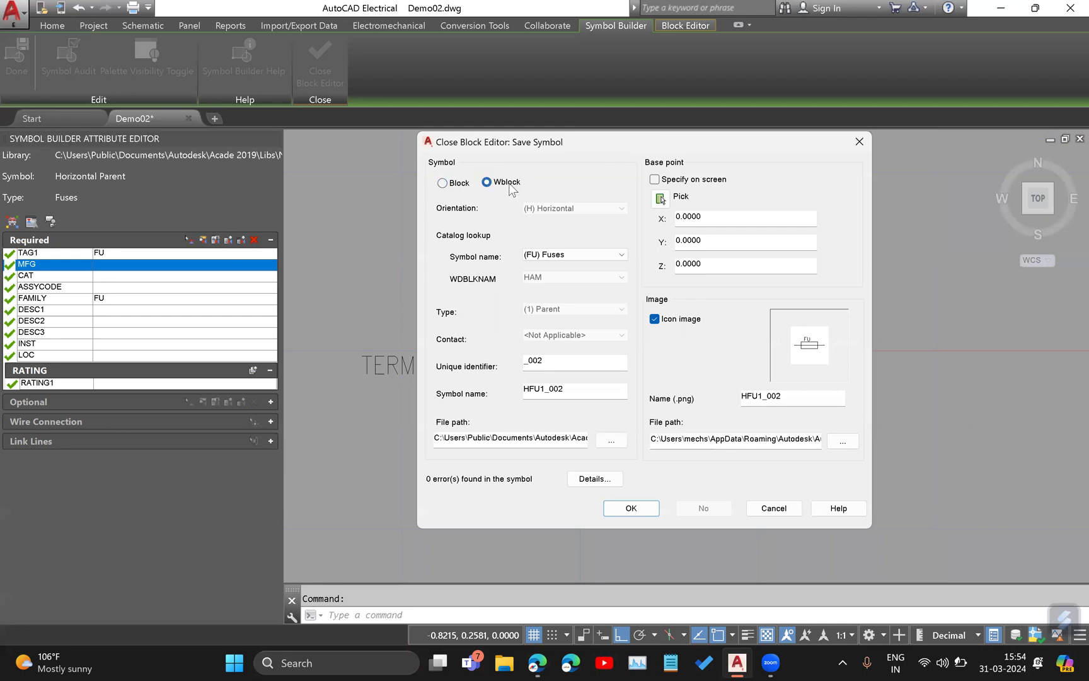
pyautogui.click(457, 186)
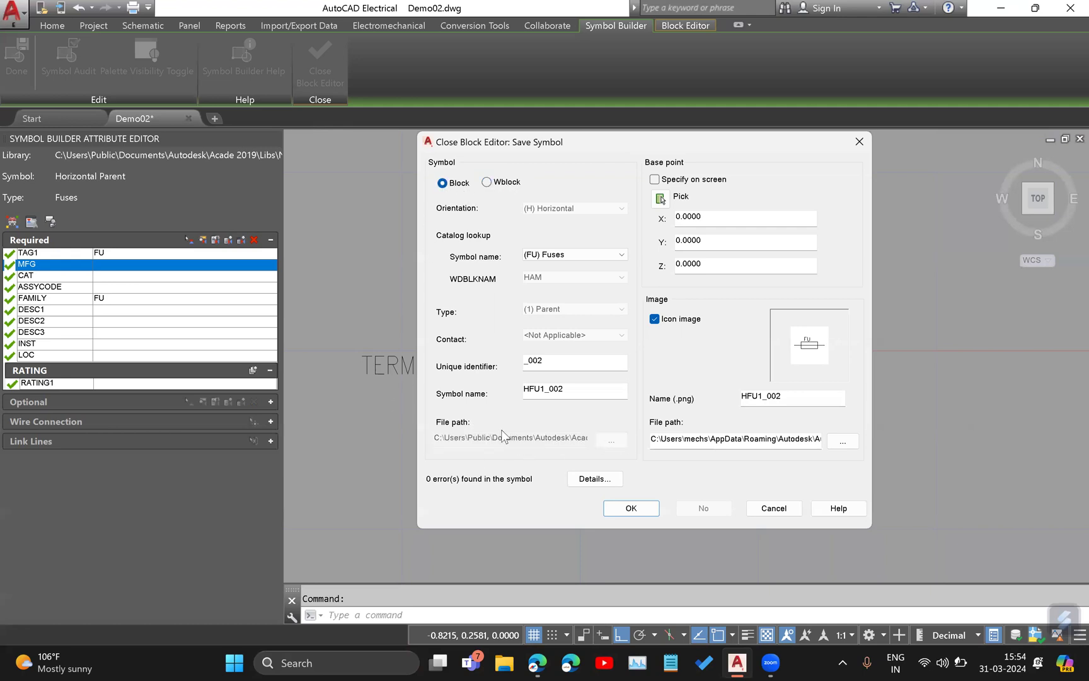
pyautogui.click(487, 182)
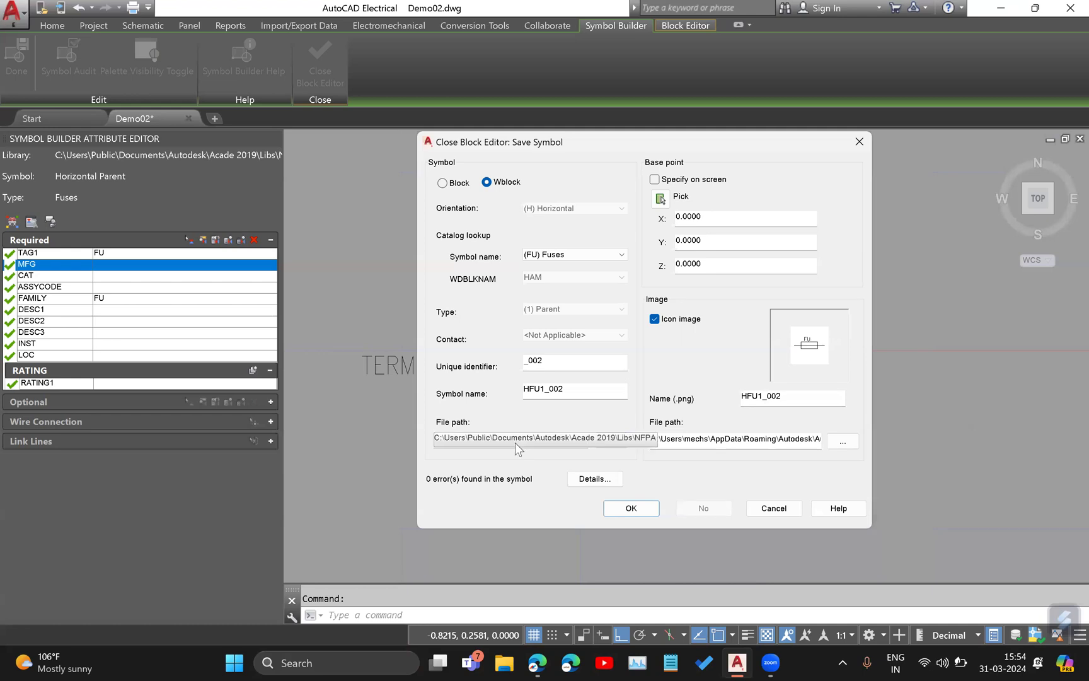
# Examine the full library file path where the Wblock symbol is saved.
pyautogui.click(487, 439)
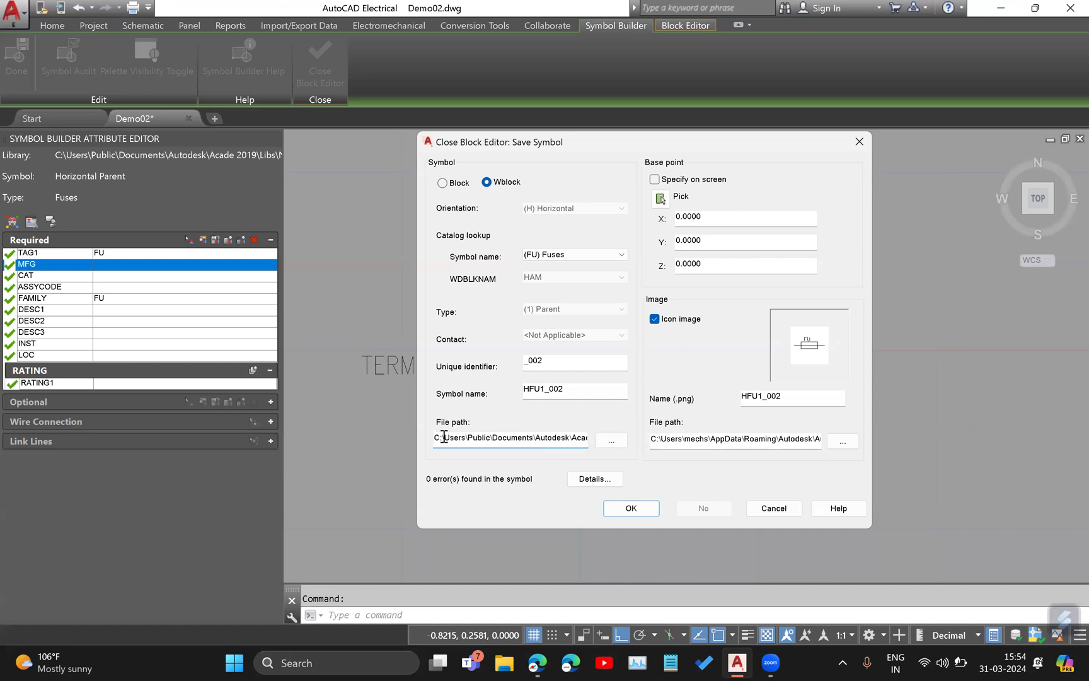
pyautogui.press('Right')
pyautogui.press('Right')
pyautogui.press('Right')
pyautogui.press('Right')
pyautogui.press('Right')
pyautogui.press('Right')
pyautogui.press('Right')
pyautogui.press('Right')
pyautogui.press('Right')
pyautogui.press('Right')
pyautogui.press('Right')
pyautogui.press('Right')
pyautogui.press('Right')
pyautogui.press('Right')
pyautogui.press('Right')
pyautogui.press('Right')
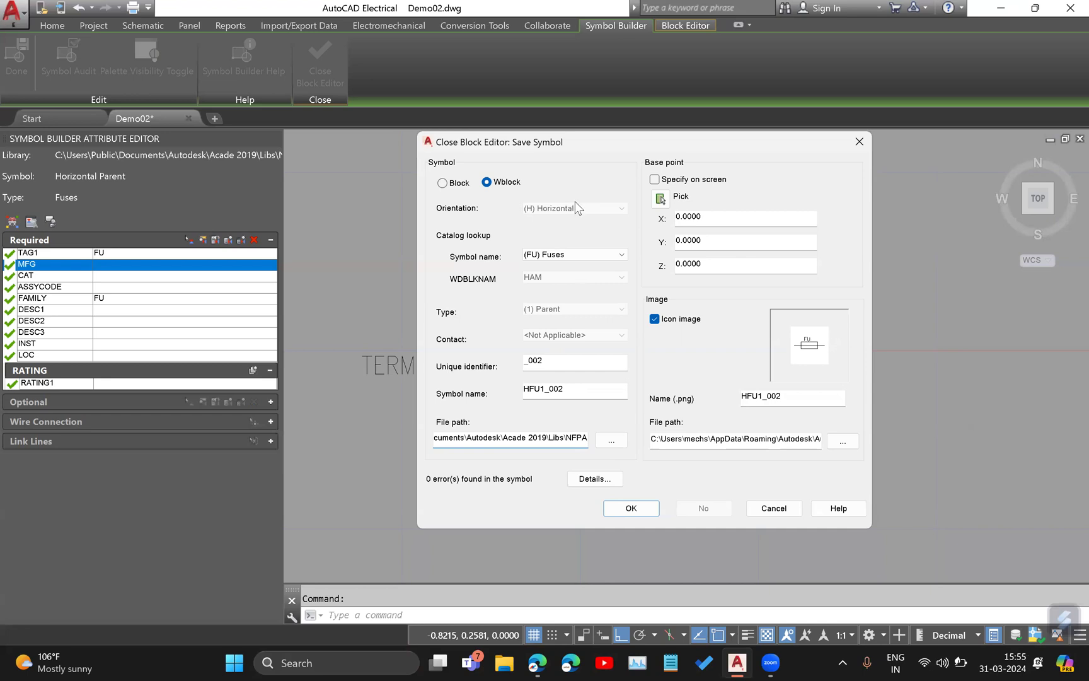
# Keep Fuses as the catalog lookup and set the symbol's unique identifier to _005.
pyautogui.click(590, 255)
pyautogui.click(555, 265)
pyautogui.doubleClick(558, 360)
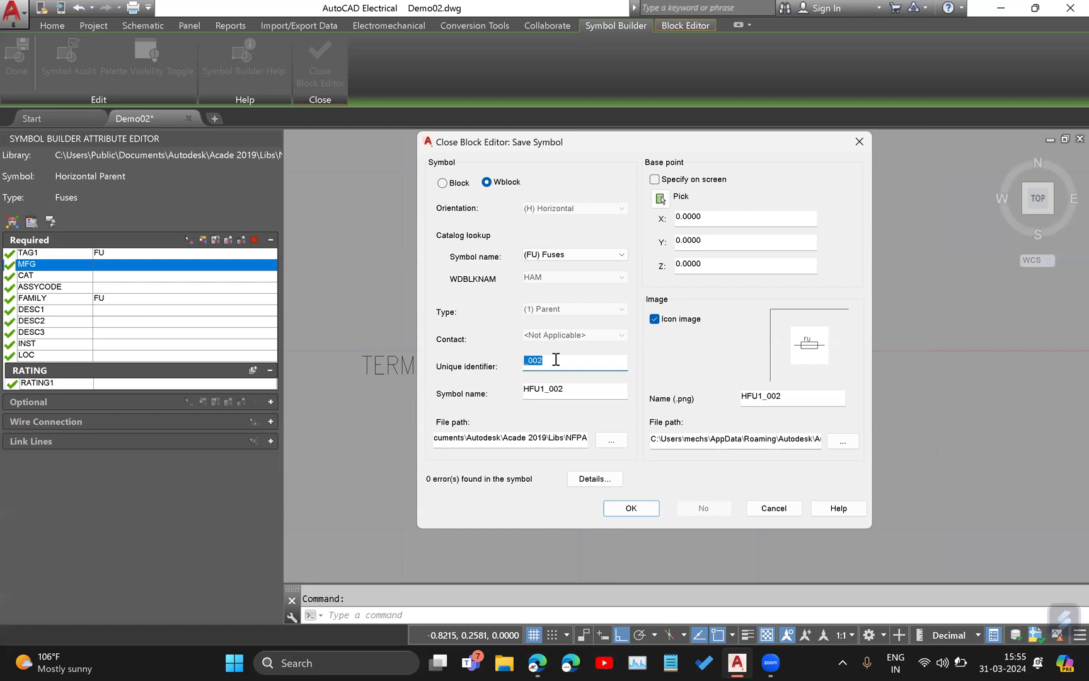
pyautogui.moveTo(546, 389); pyautogui.dragTo(511, 392)
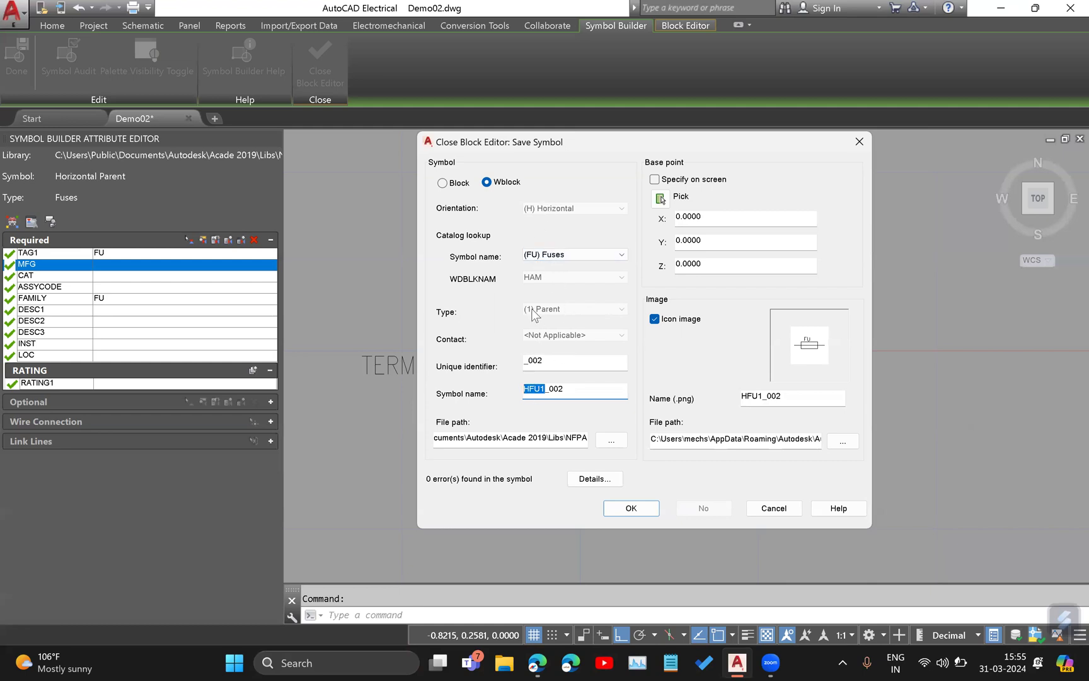
pyautogui.moveTo(568, 391); pyautogui.dragTo(546, 390)
pyautogui.click(562, 364)
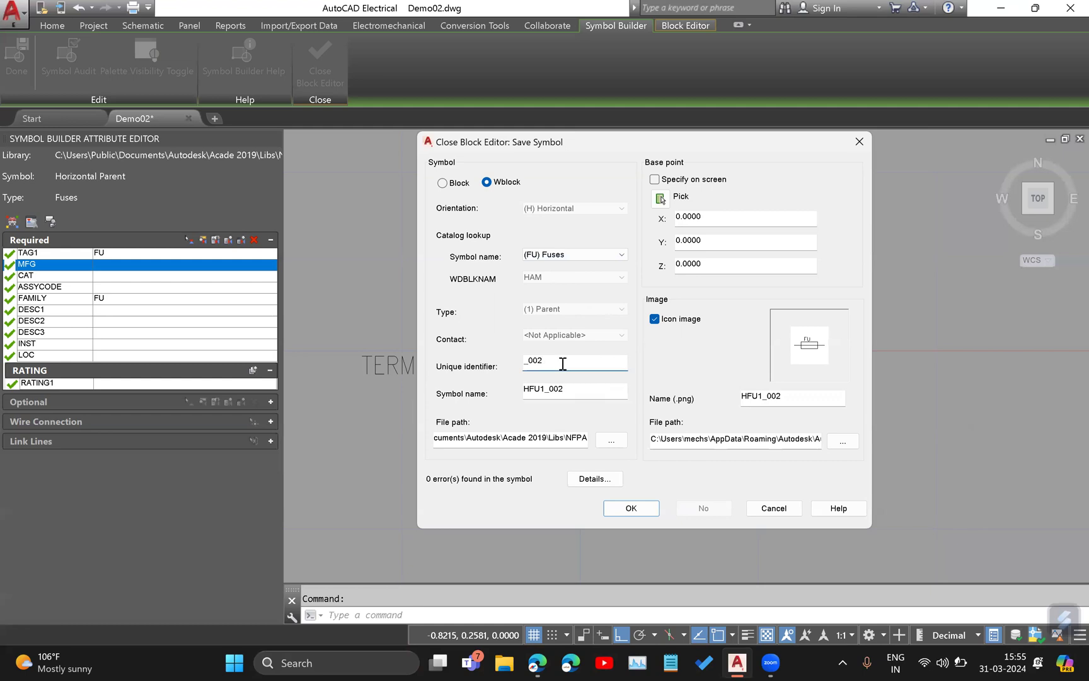
pyautogui.write('5')
pyautogui.click(588, 391)
pyautogui.moveTo(577, 389); pyautogui.dragTo(516, 396)
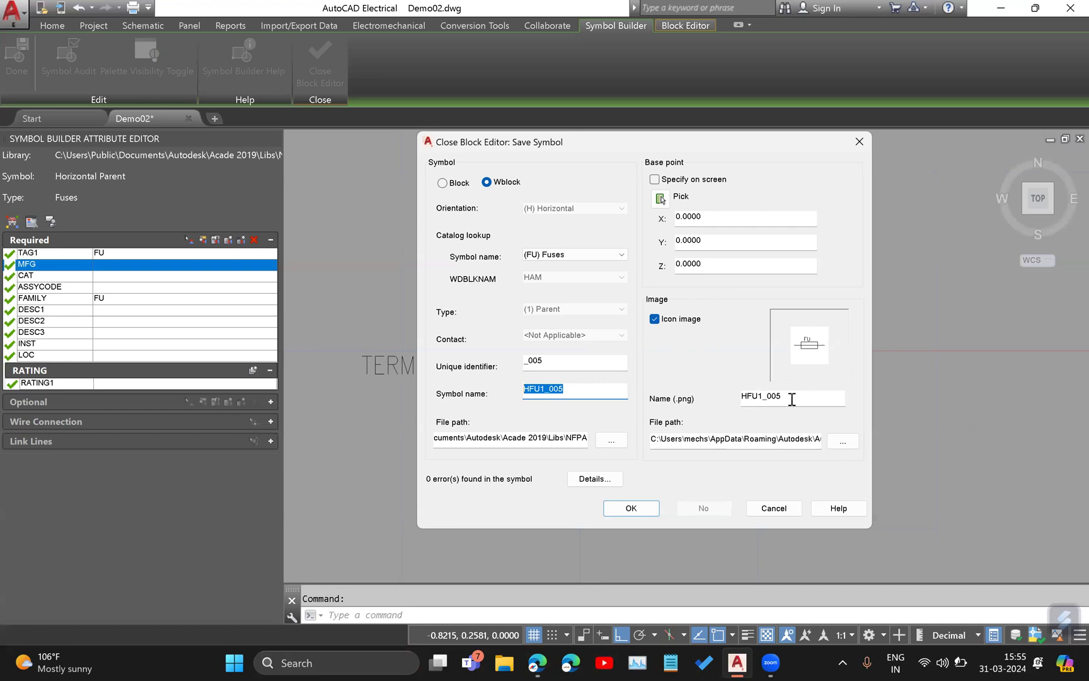
# Copy the icon image's file path into a new Notepad note.
pyautogui.click(804, 441)
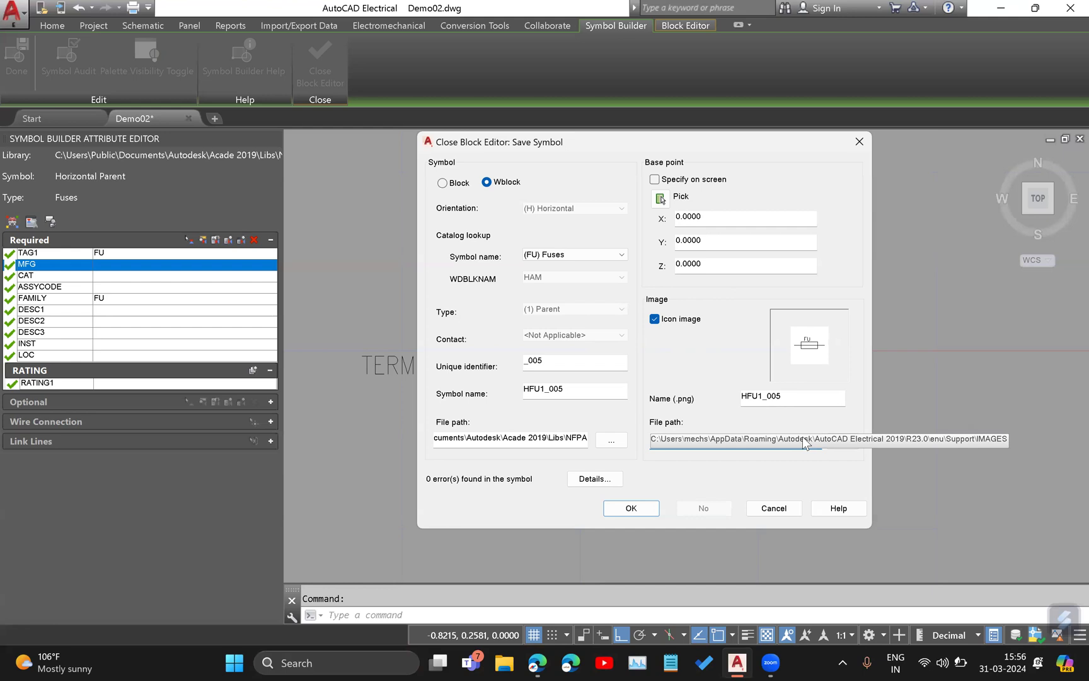
pyautogui.press('super+shift+s')
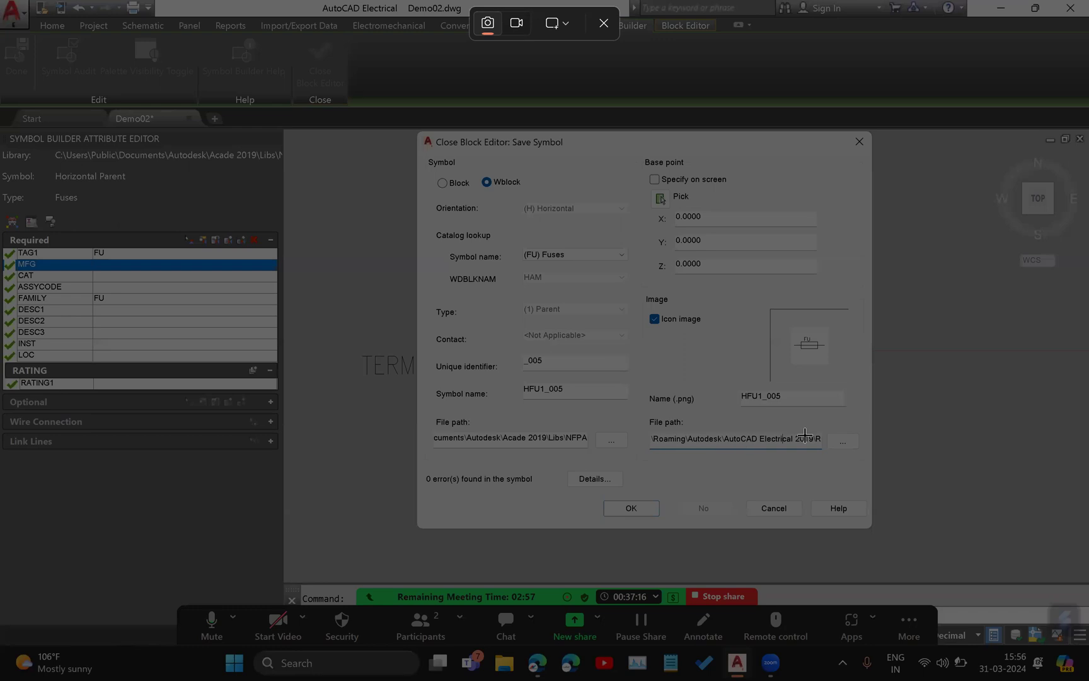
pyautogui.press('Escape')
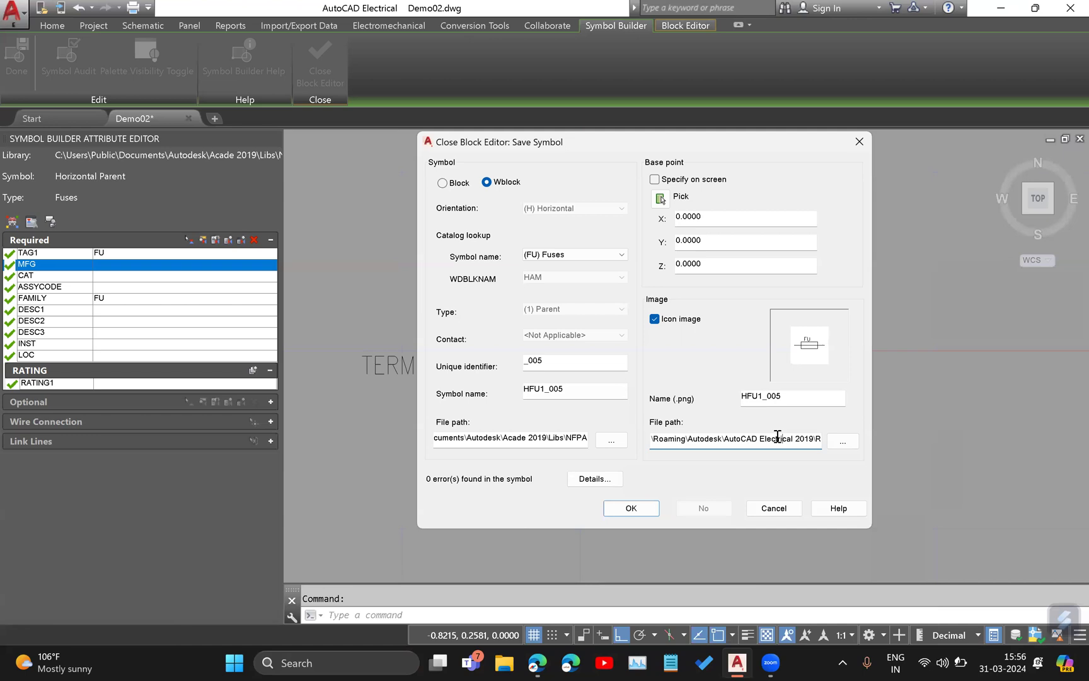
pyautogui.tripleClick(777, 436)
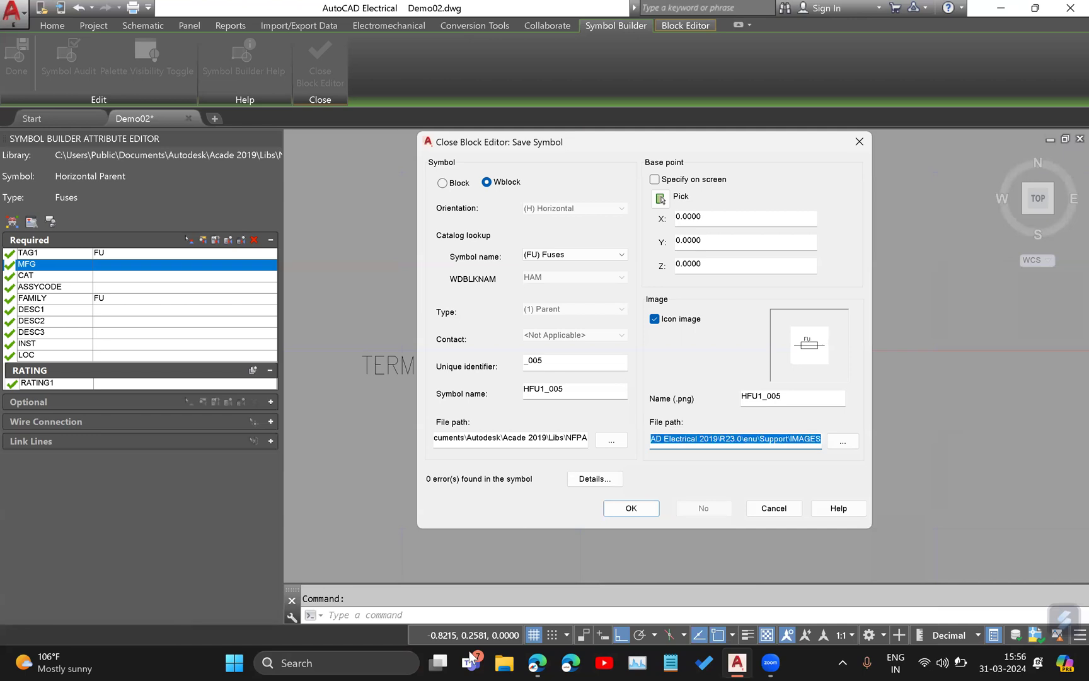
pyautogui.click(670, 662)
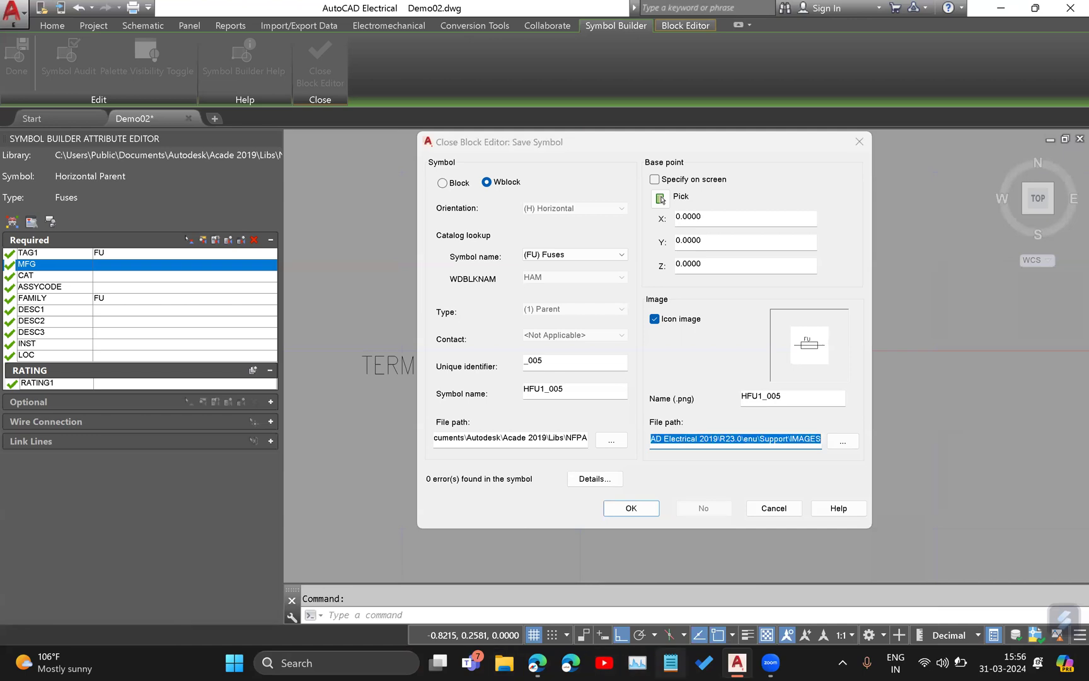
pyautogui.hotkey('ctrl', 'n')
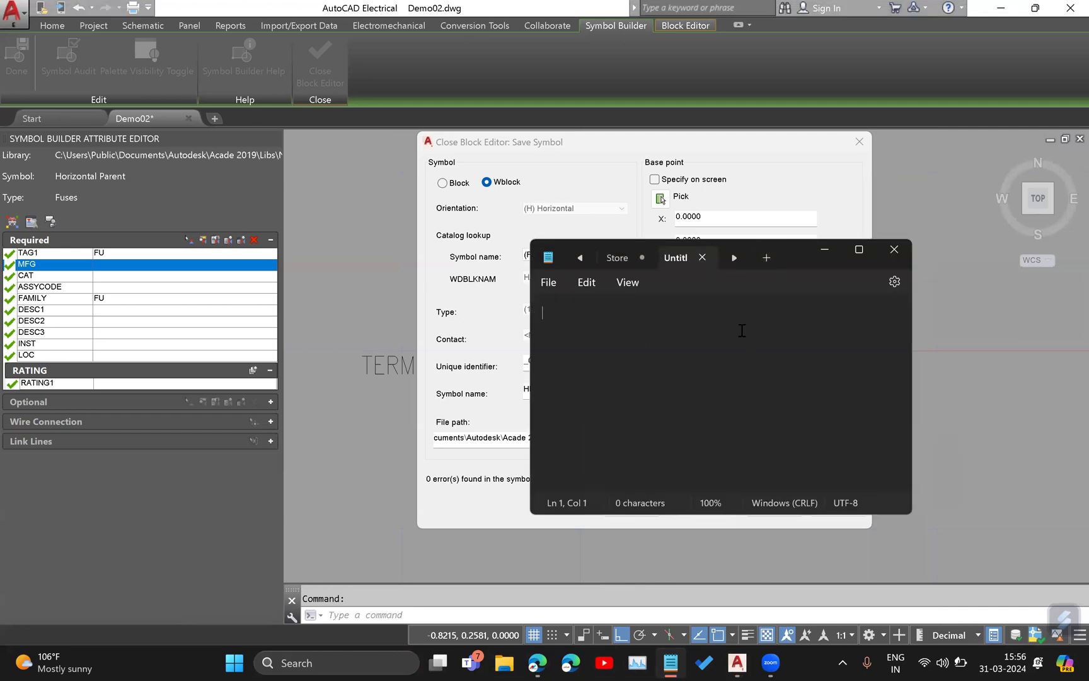
pyautogui.write('C:\\Users\\mechs\\AppData\\Roaming\\Autodesk\\AutoCAD Electrical 2019\\R23.0\\enu\\Support\\IMAGES')
pyautogui.press('Return')
pyautogui.click(824, 250)
# Copy the symbol's NFPA library file path into the same Notepad note below the image path.
pyautogui.click(528, 441)
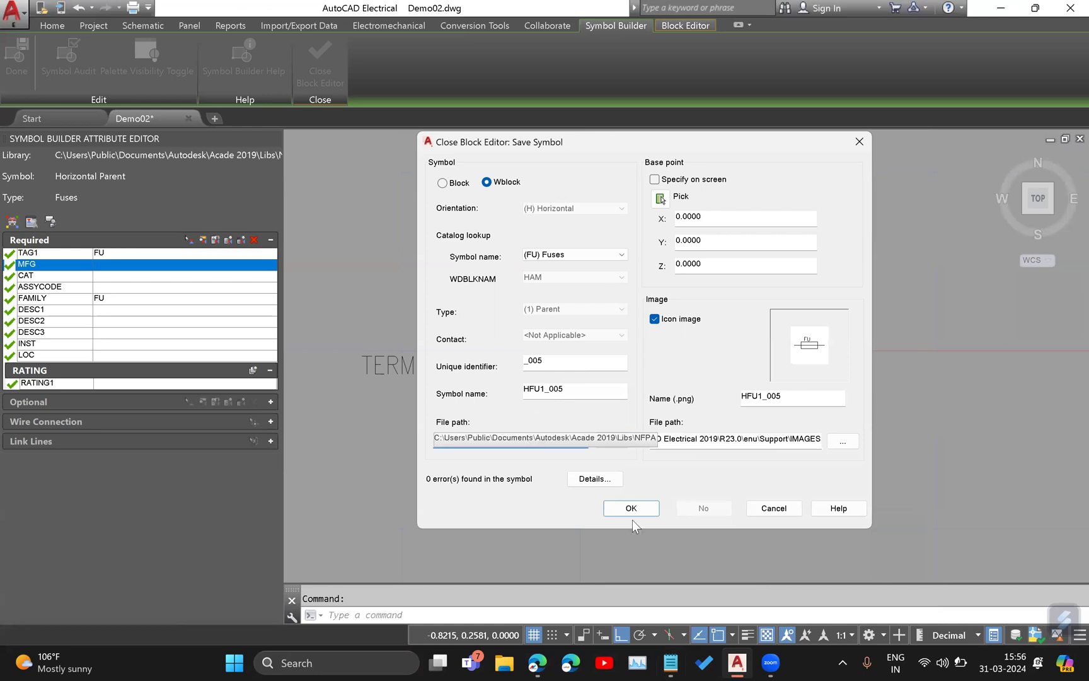
pyautogui.hotkey('ctrl', 'a')
pyautogui.hotkey('ctrl', 'c')
pyautogui.click(671, 665)
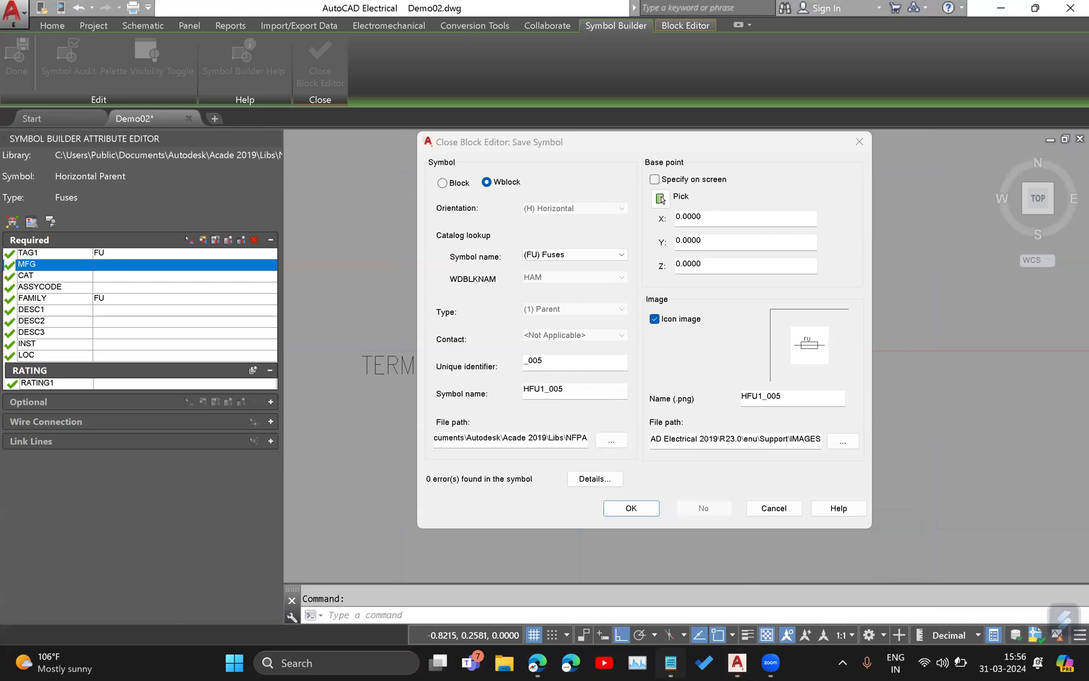
pyautogui.hotkey('ctrl', 'v')
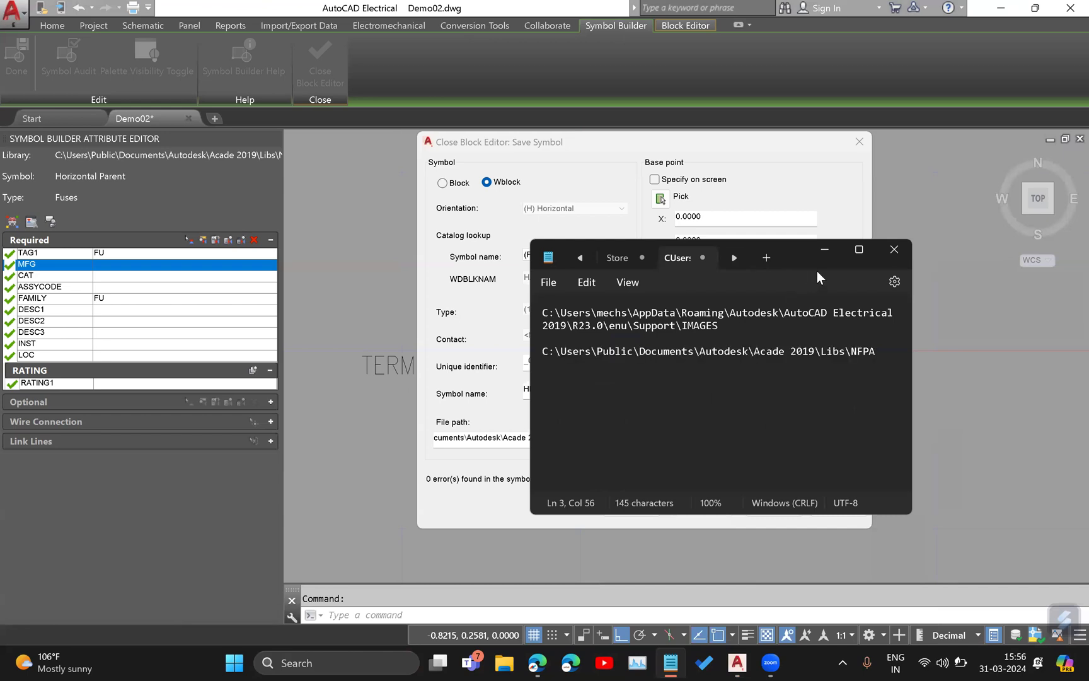
pyautogui.click(826, 251)
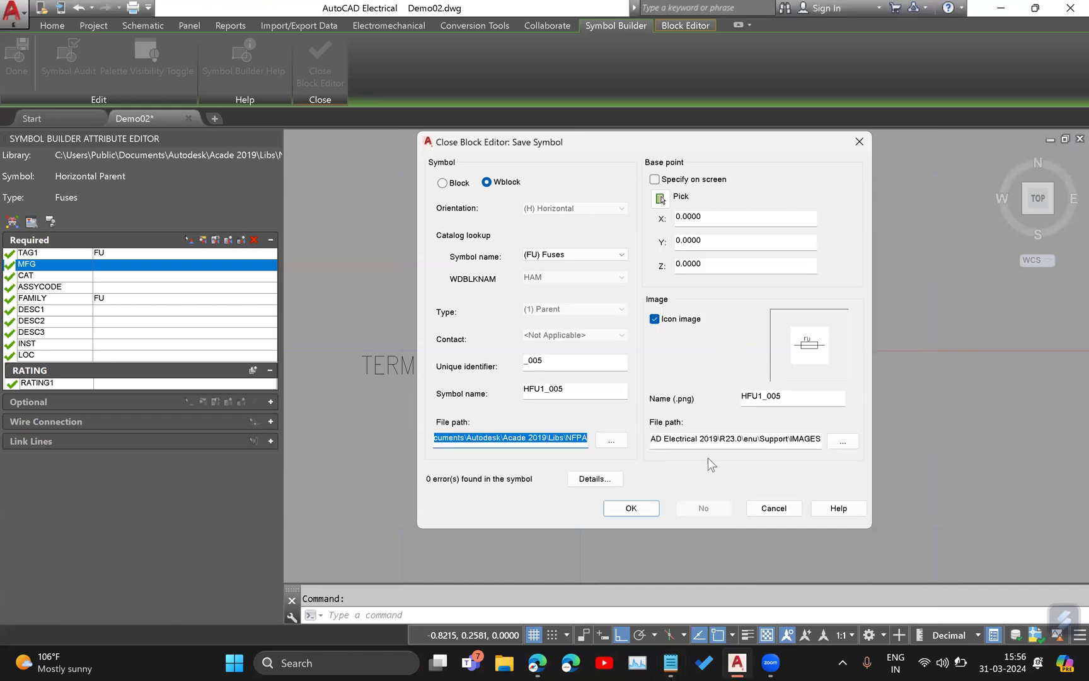
# Copy the symbol name HFU1_005 into the Notepad note below the two paths and return to the save settings.
pyautogui.click(569, 435)
pyautogui.click(704, 439)
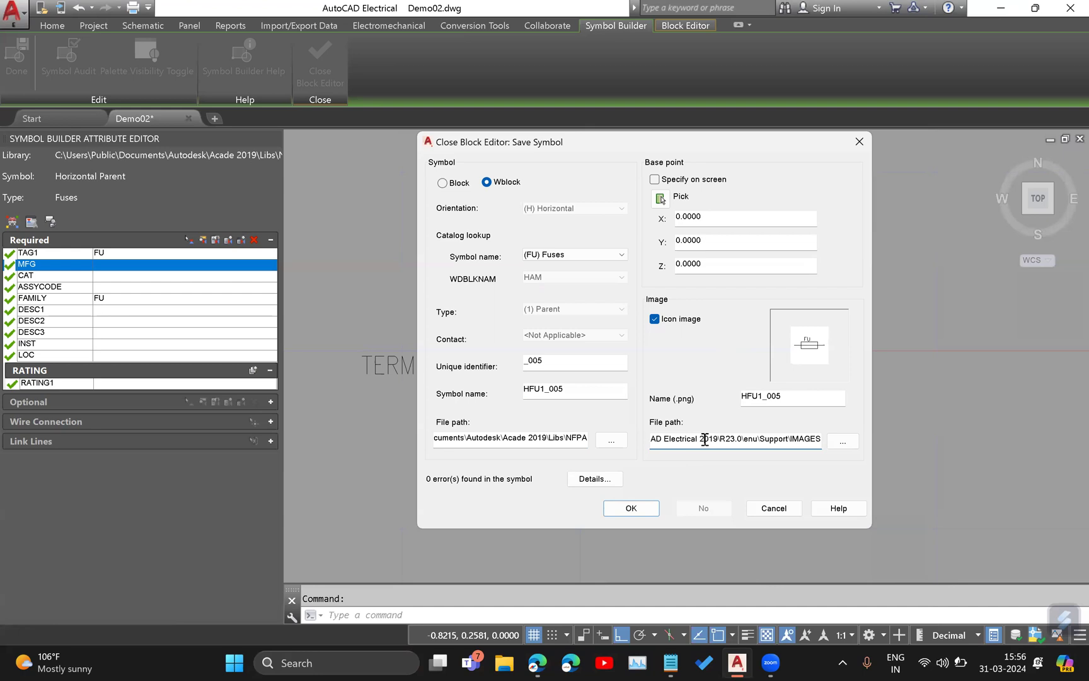
pyautogui.moveTo(578, 388); pyautogui.dragTo(463, 390)
pyautogui.hotkey('ctrl', 'c')
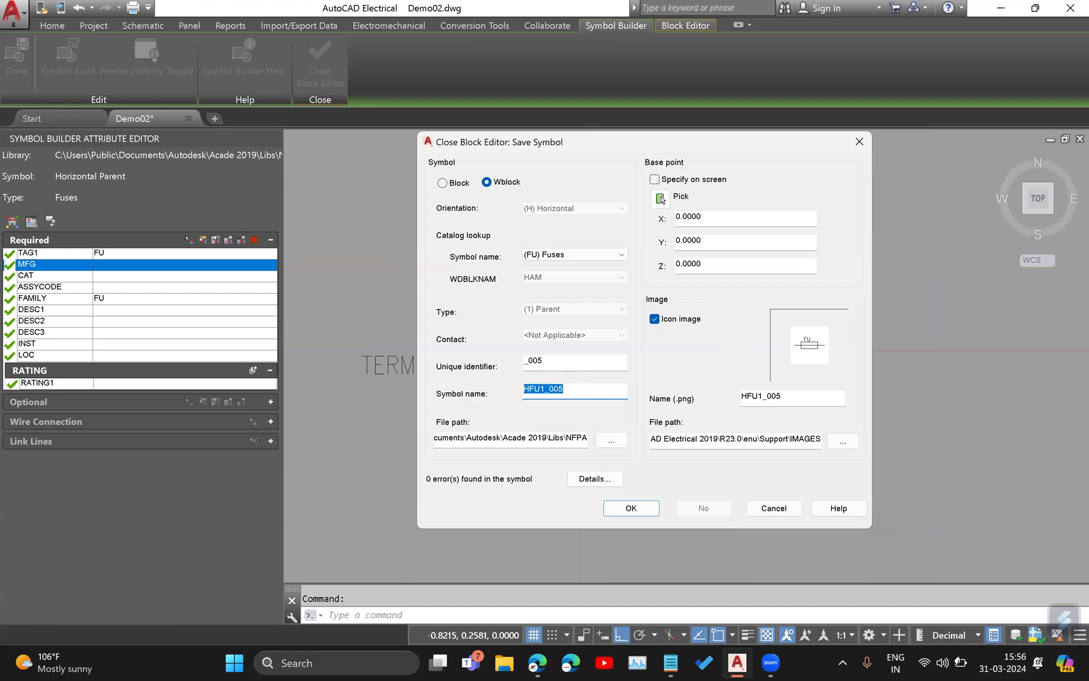
pyautogui.hotkey('alt', 'Tab')
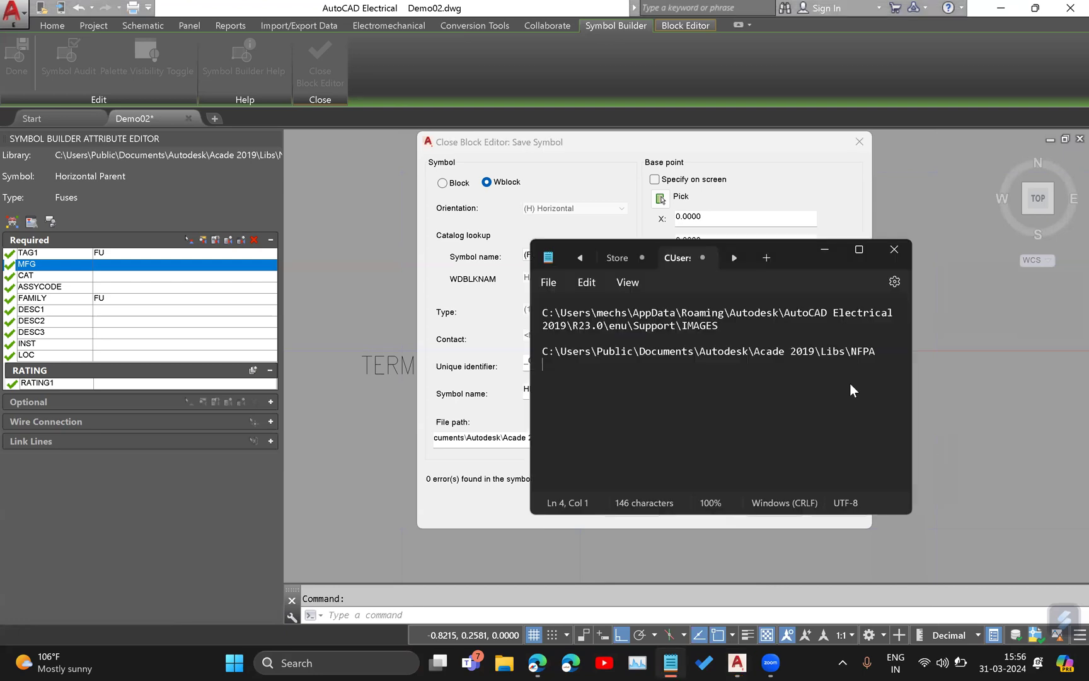
pyautogui.hotkey('ctrl', 'v')
pyautogui.hotkey('alt', 'Tab')
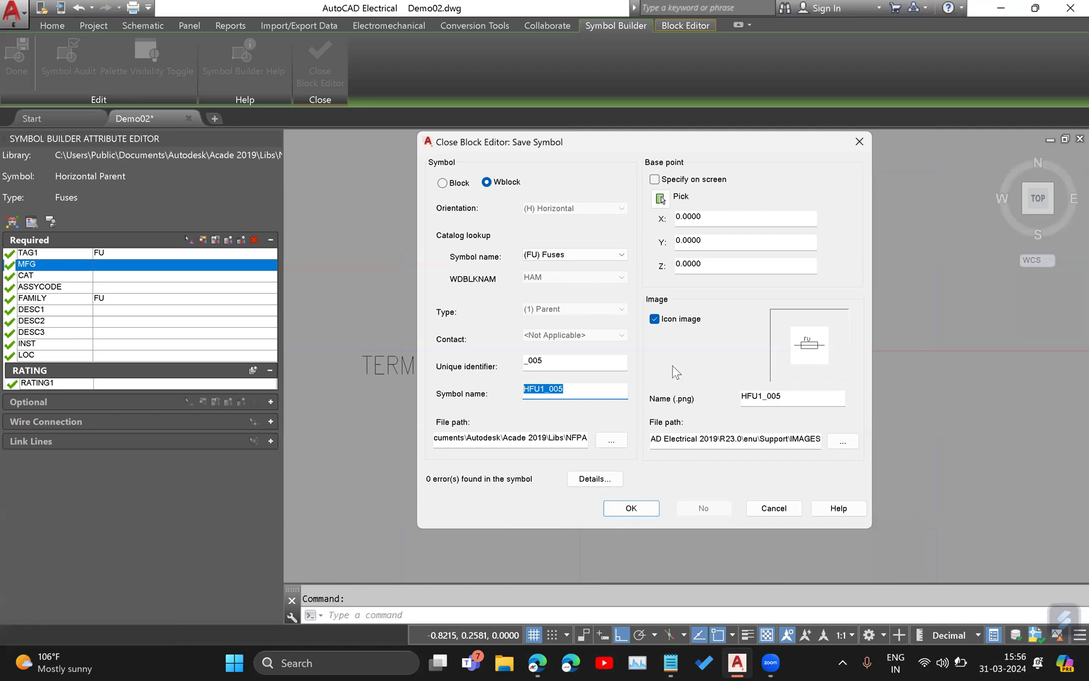
# Save the fuse symbol as a Wblock and close the block editor without inserting it.
pyautogui.click(629, 508)
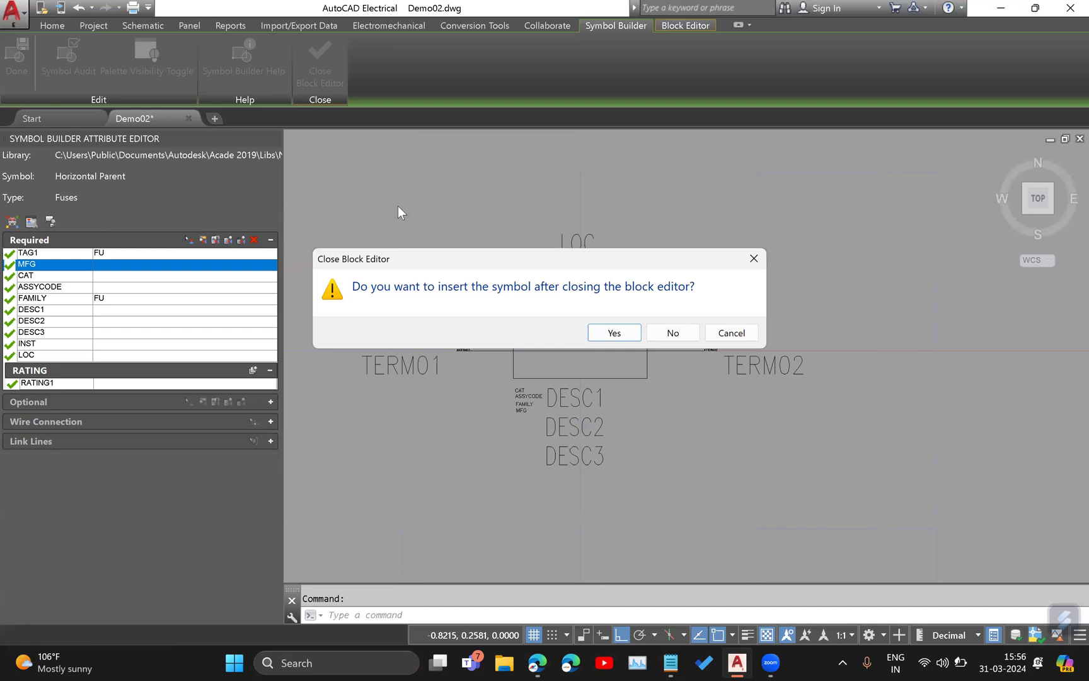
pyautogui.click(678, 338)
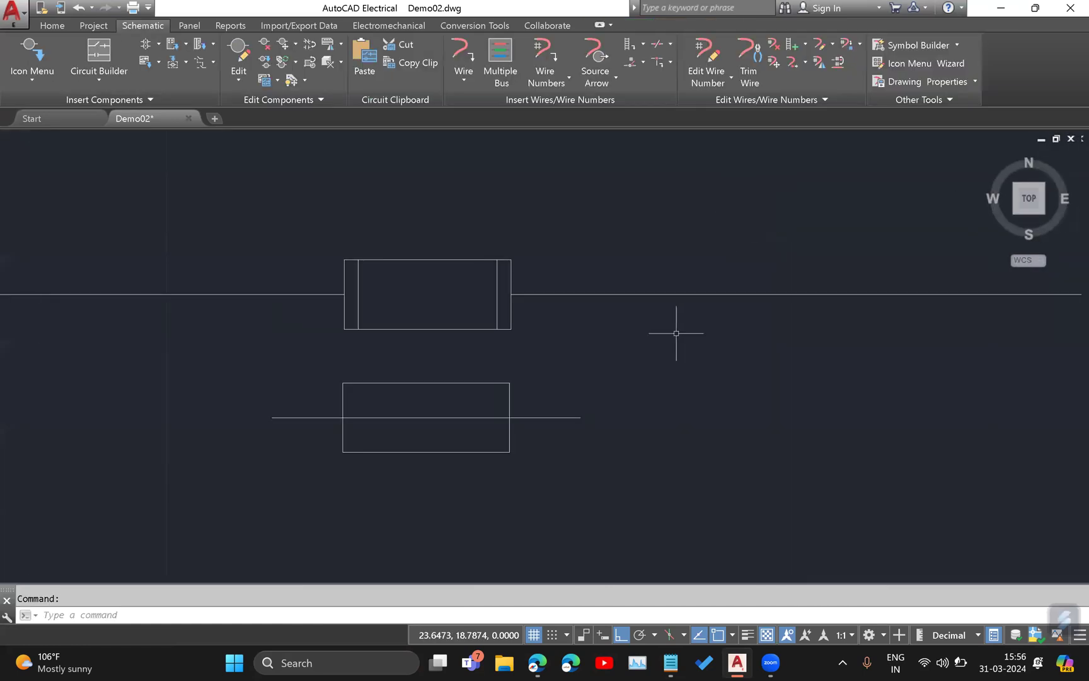
# Open the schematic component catalogue for insertion and copy the symbol name HFU1_005 from the Notepad note.
pyautogui.scroll(-5, 704, 297)
pyautogui.moveTo(777, 323); pyautogui.dragTo(232, 469, button='middle')
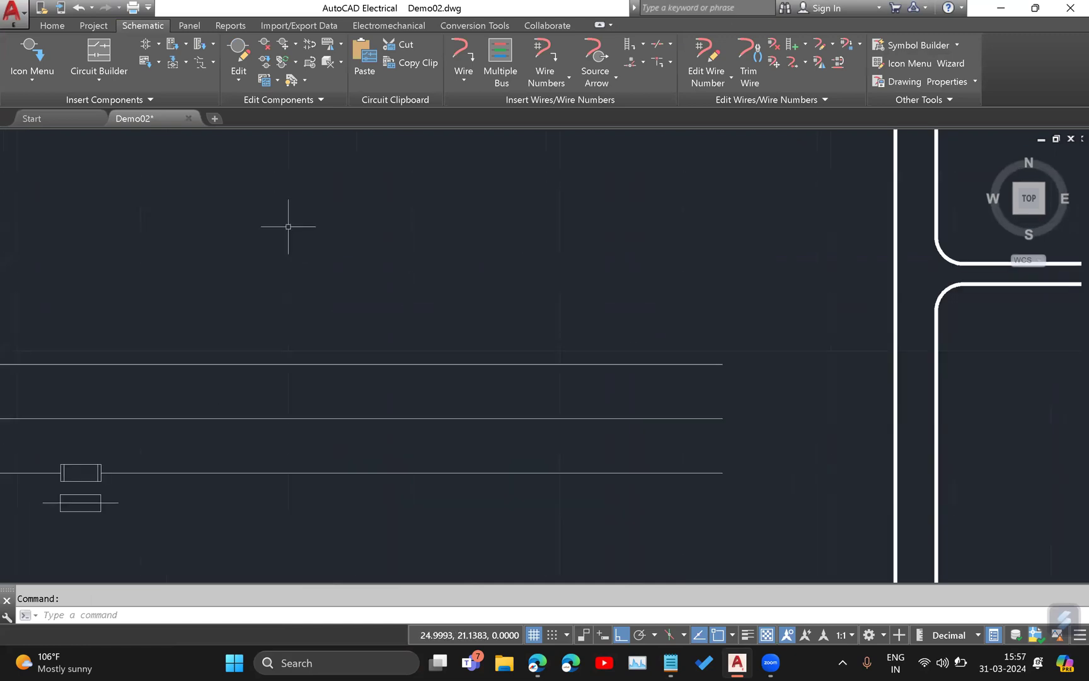
pyautogui.moveTo(287, 226); pyautogui.dragTo(340, 190, button='middle')
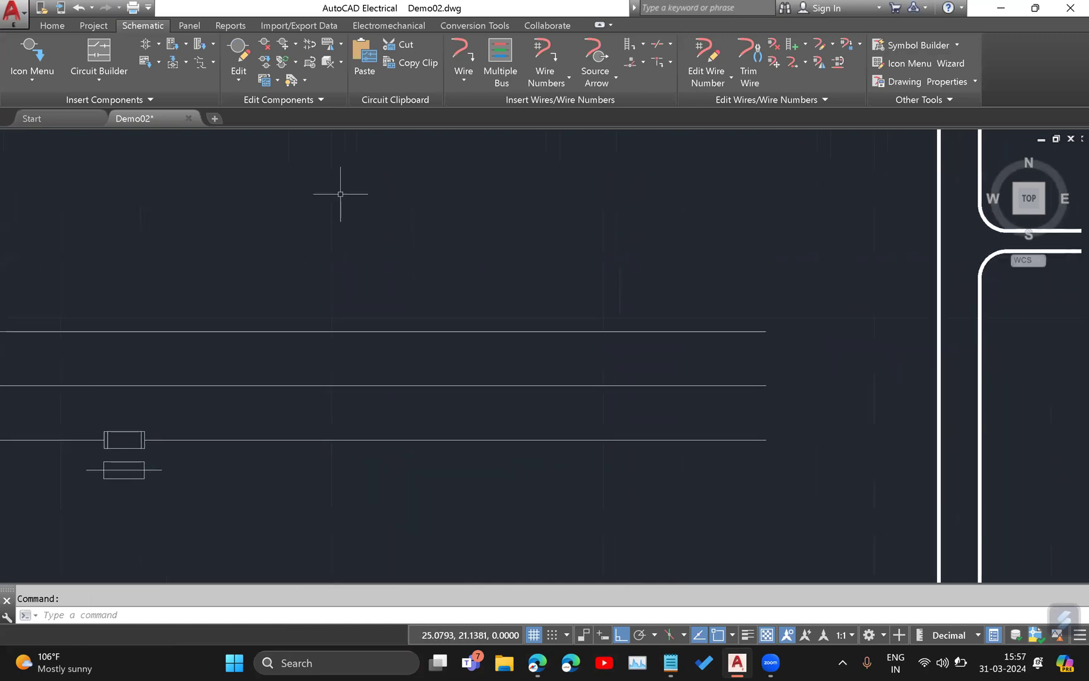
pyautogui.click(22, 79)
pyautogui.click(43, 109)
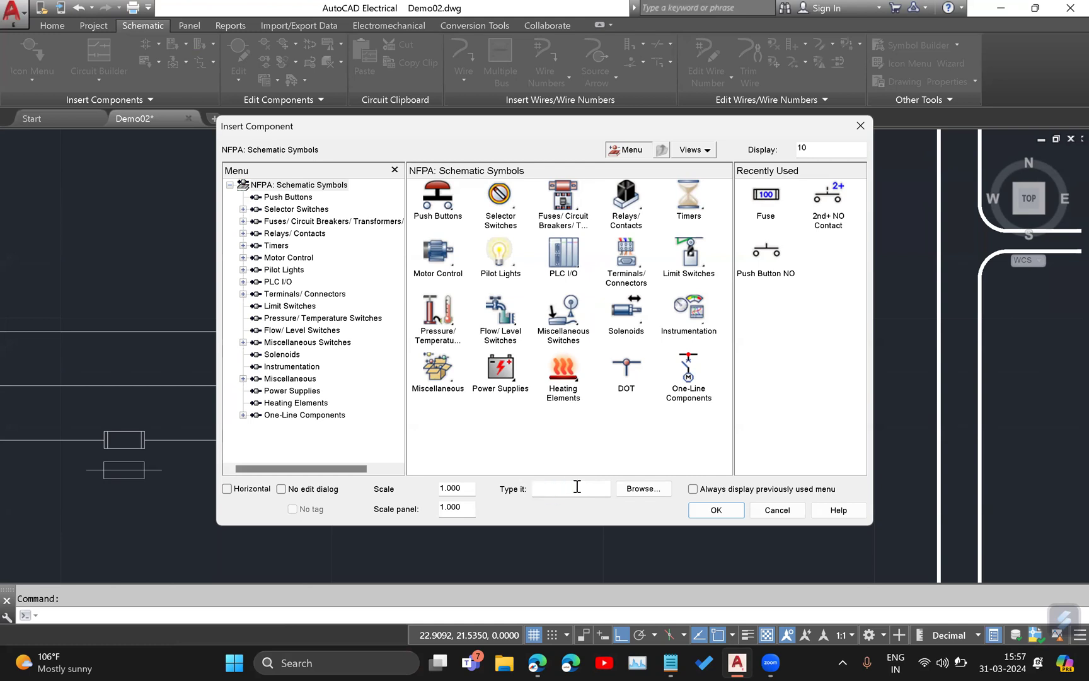
pyautogui.click(556, 489)
pyautogui.hotkey('alt', 'Tab')
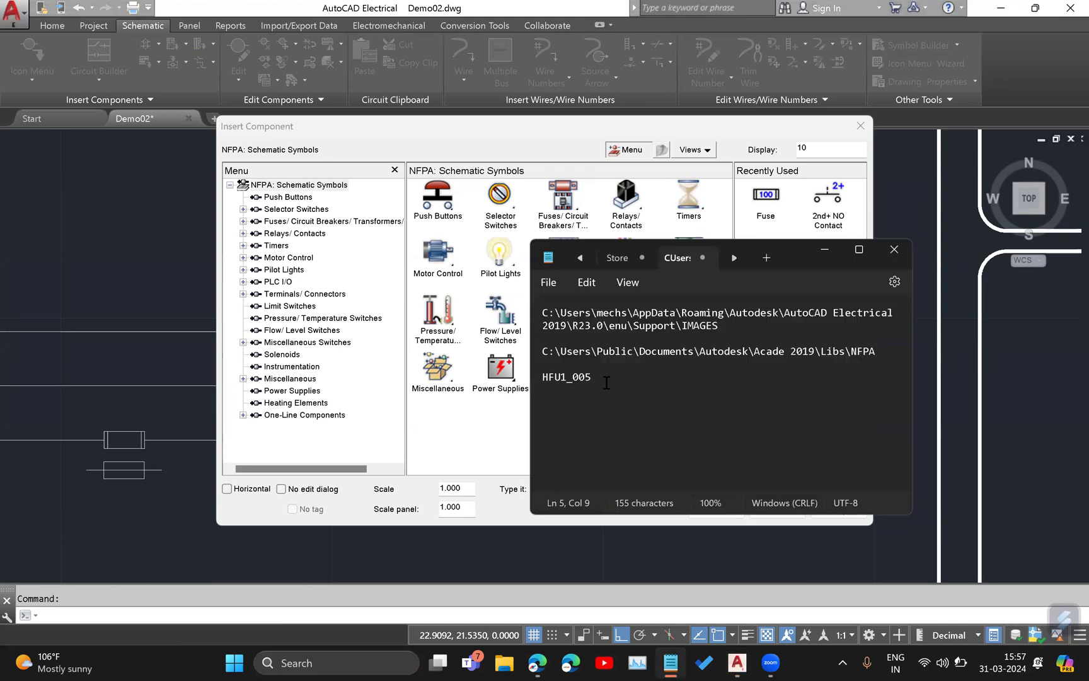
pyautogui.doubleClick(586, 378)
pyautogui.click(573, 378)
pyautogui.doubleClick(573, 379)
pyautogui.hotkey('ctrl', 'c')
pyautogui.click(457, 437)
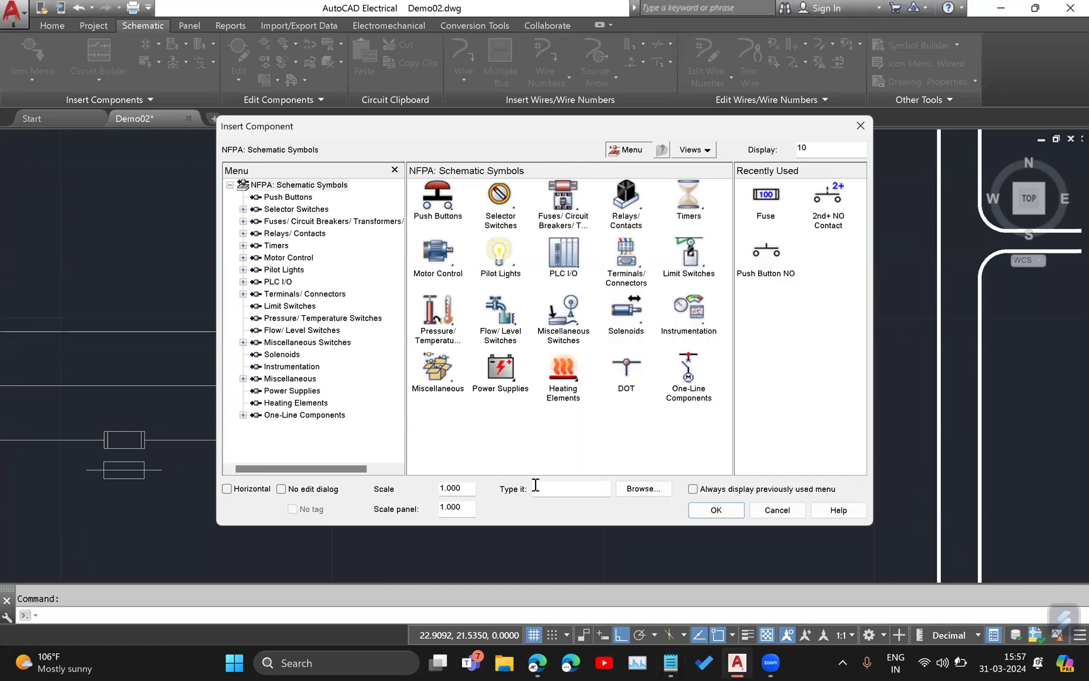
# Insert component HFU1_005 by name on the lowest of the three horizontal wires, beyond the existing fuse.
pyautogui.click(538, 486)
pyautogui.hotkey('ctrl', 'v')
pyautogui.click(716, 509)
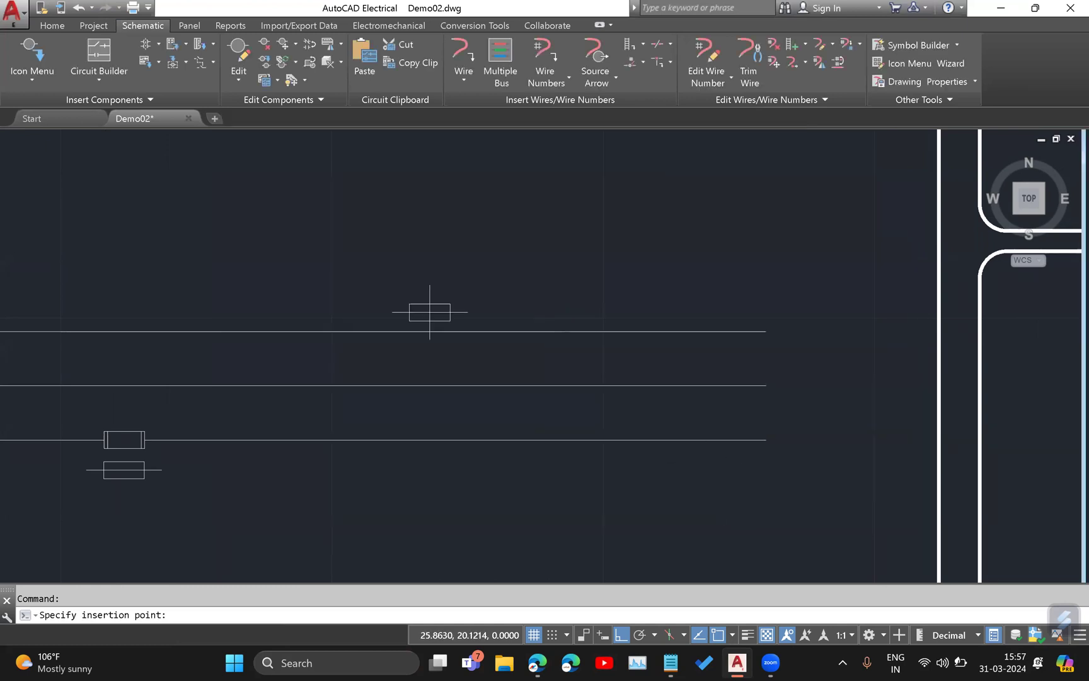
pyautogui.click(504, 285)
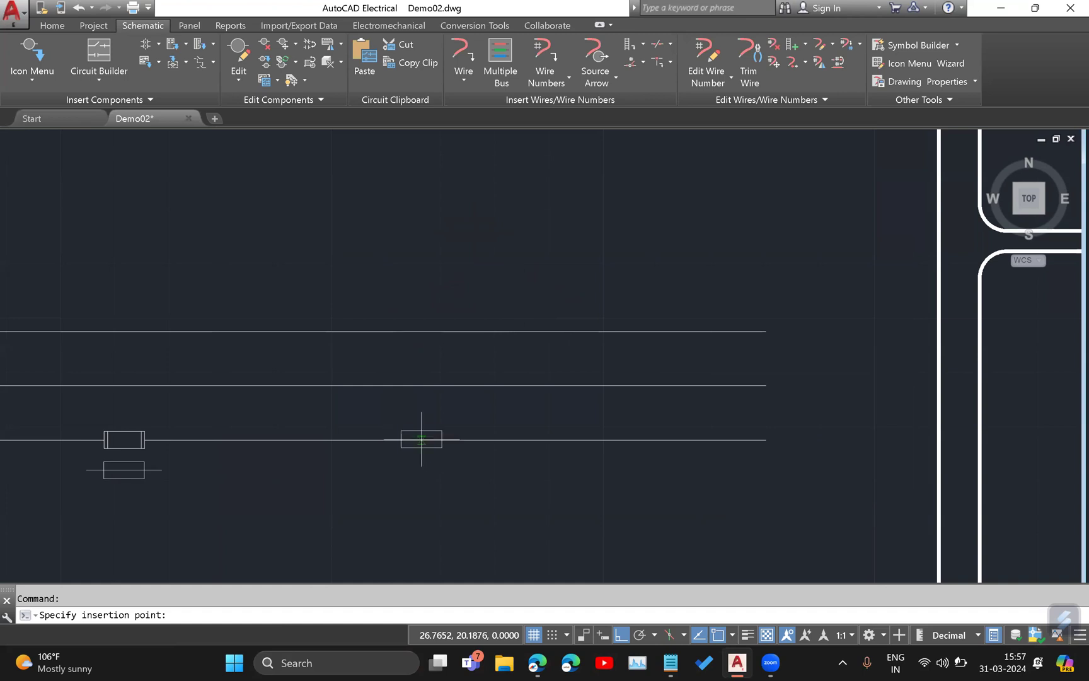
pyautogui.click(558, 439)
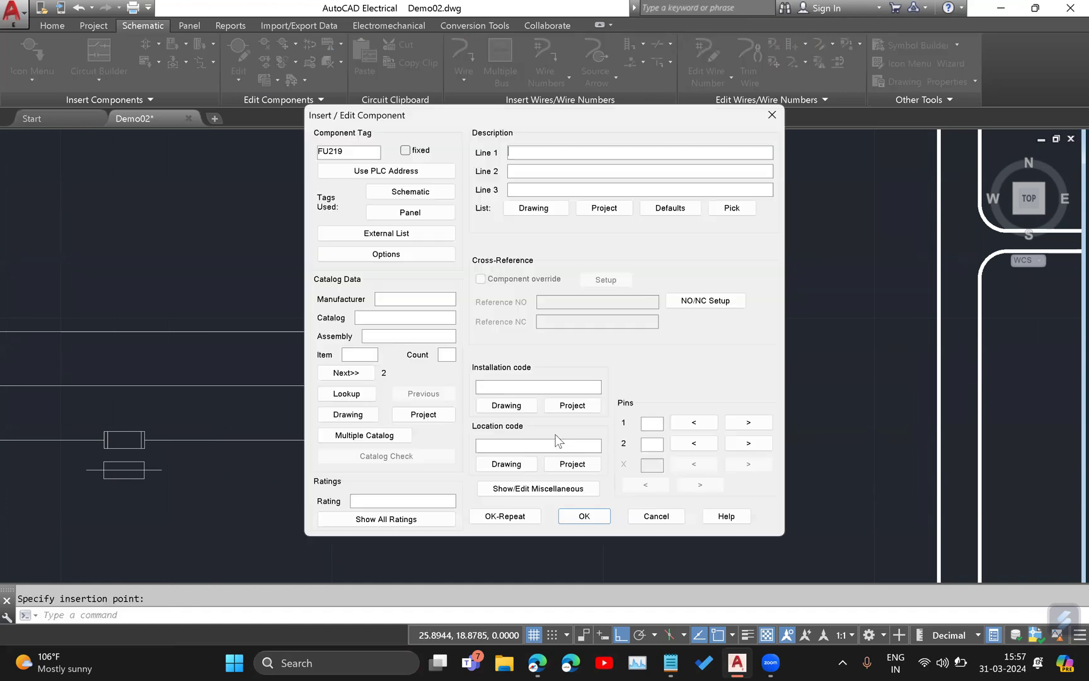
# Enter description ASGFGS, manufacturer asds, catalog asd and assembly a for the inserted fuse.
pyautogui.click(575, 154)
pyautogui.write('ASGFGS')
pyautogui.click(410, 300)
pyautogui.write('asds')
pyautogui.click(405, 319)
pyautogui.write('asd')
pyautogui.press('Tab')
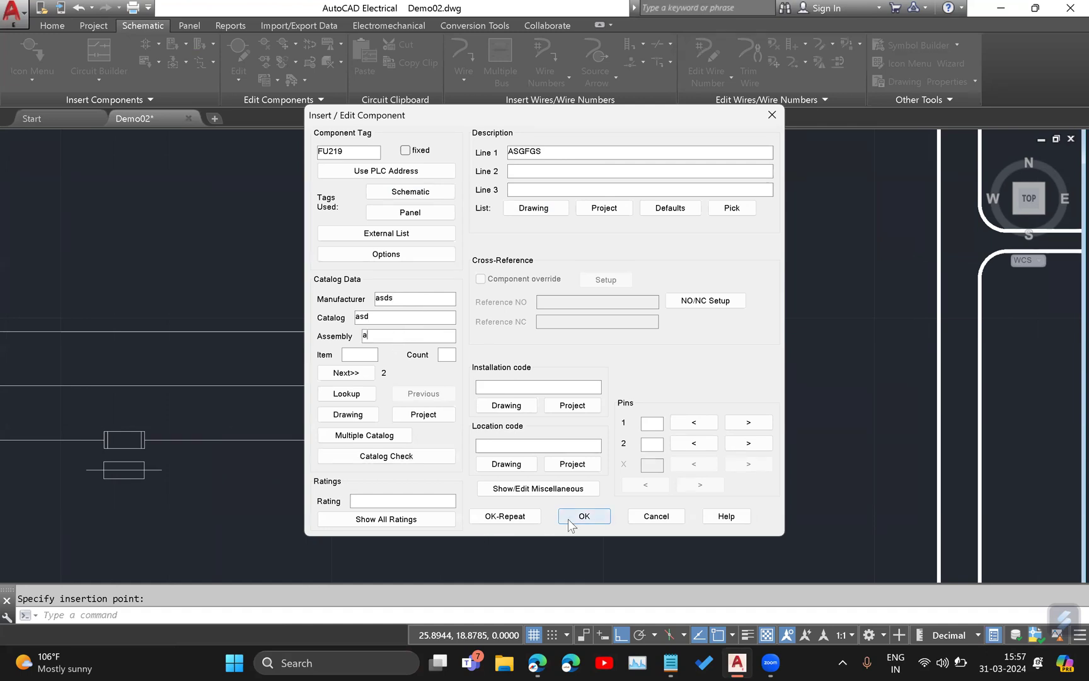
# Set installation code IC01, location code LC01 and pins 1 and 2 for the fuse and accept the component data.
pyautogui.click(527, 386)
pyautogui.click(748, 422)
pyautogui.click(749, 443)
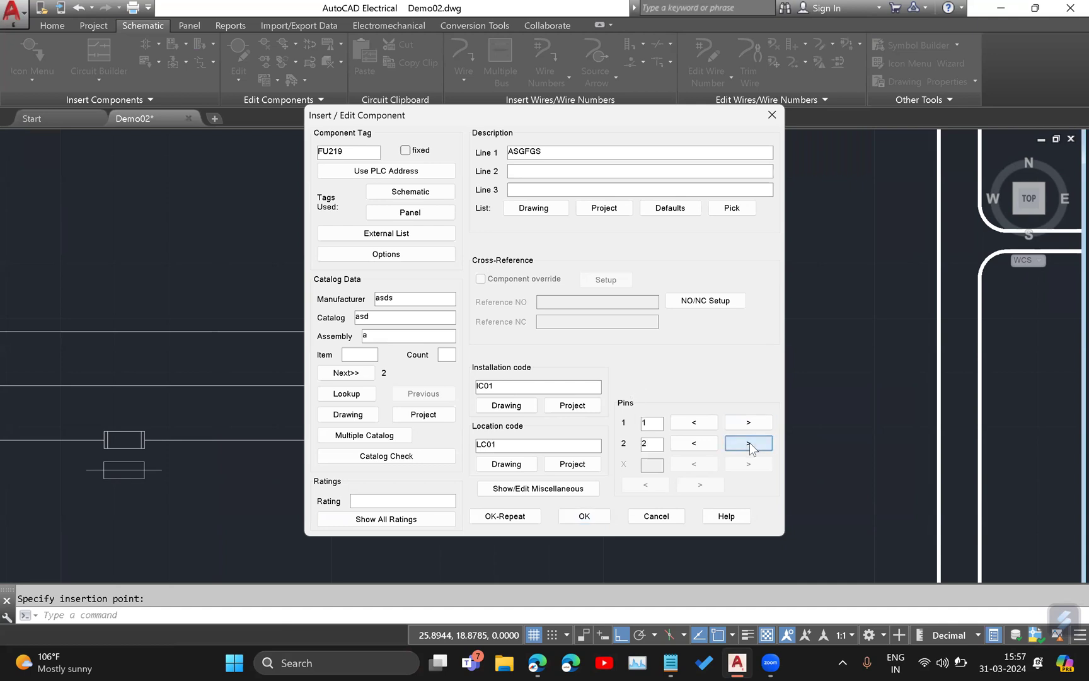
pyautogui.click(584, 516)
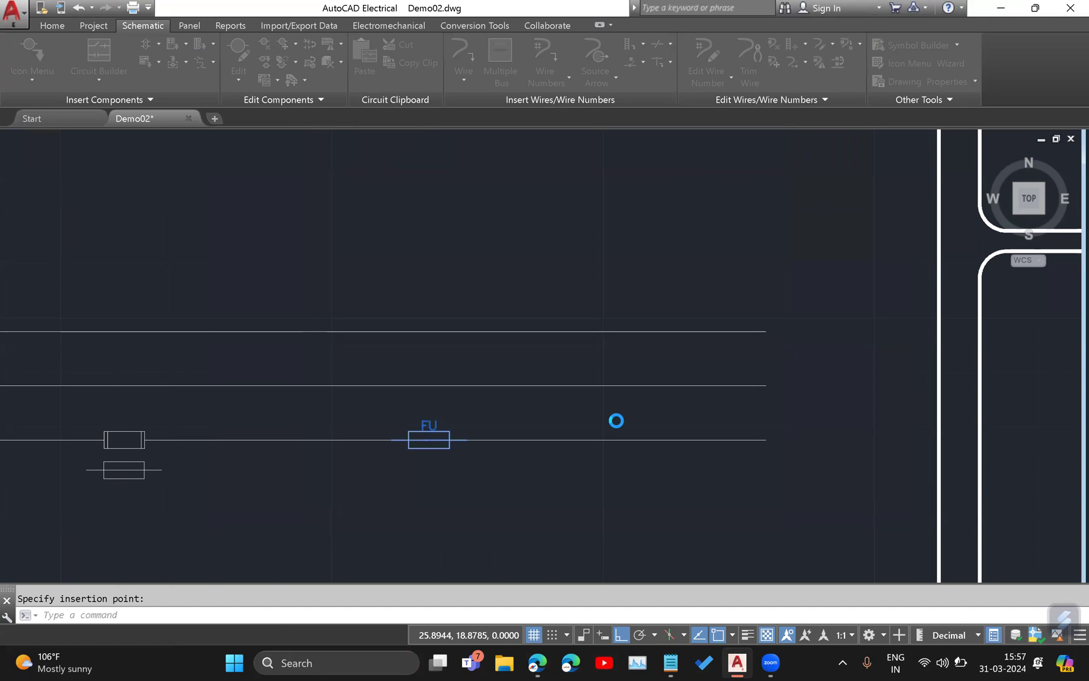
# Edit the inserted fuse and set its rating to 5A.
pyautogui.scroll(4, 433, 404)
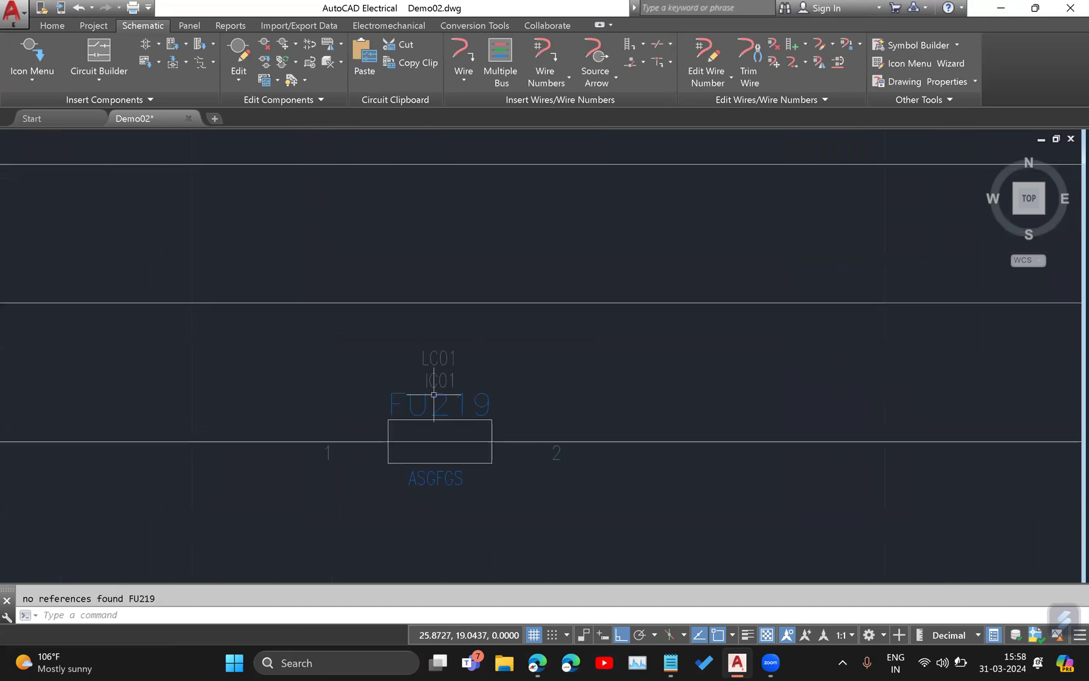
pyautogui.rightClick(434, 394)
pyautogui.click(425, 357)
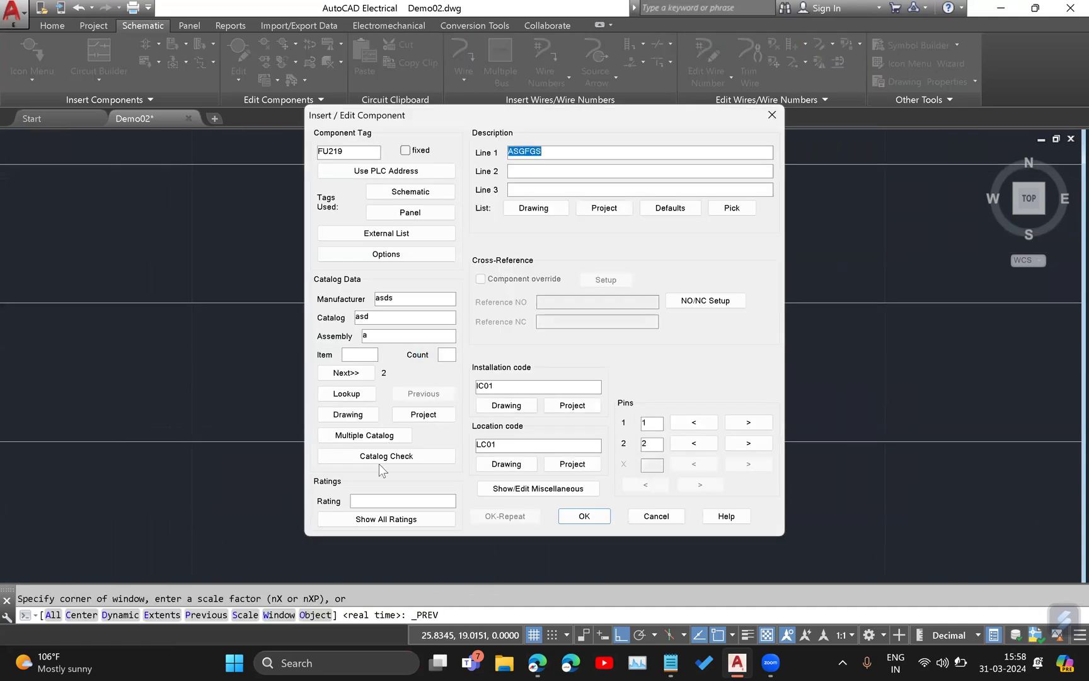
pyautogui.click(373, 501)
pyautogui.write('5A')
pyautogui.click(586, 516)
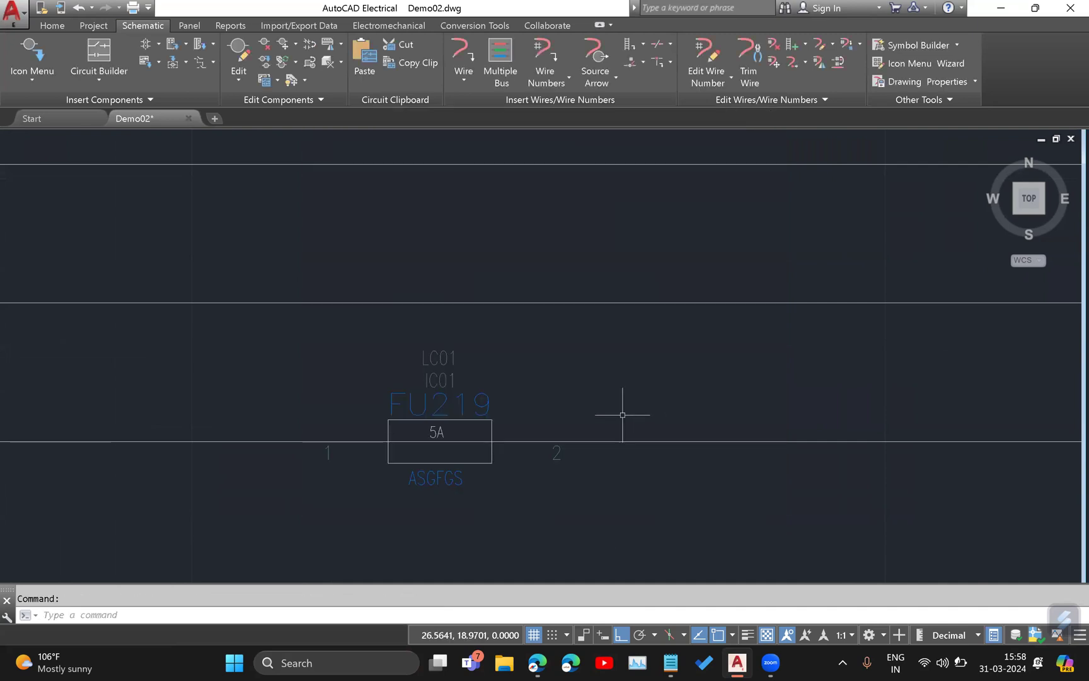
pyautogui.moveTo(581, 367); pyautogui.dragTo(573, 339, button='middle')
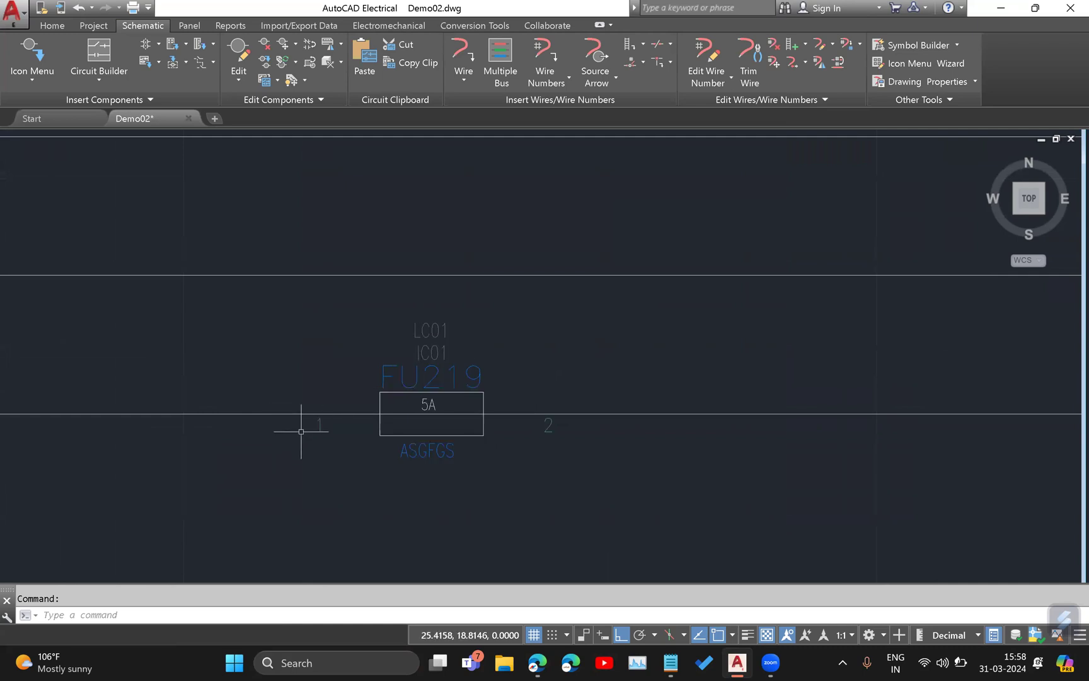
# Edit the inserted fuse and set description line 2 to DESC2 and line 3 to desc3.
pyautogui.scroll(2, 409, 466)
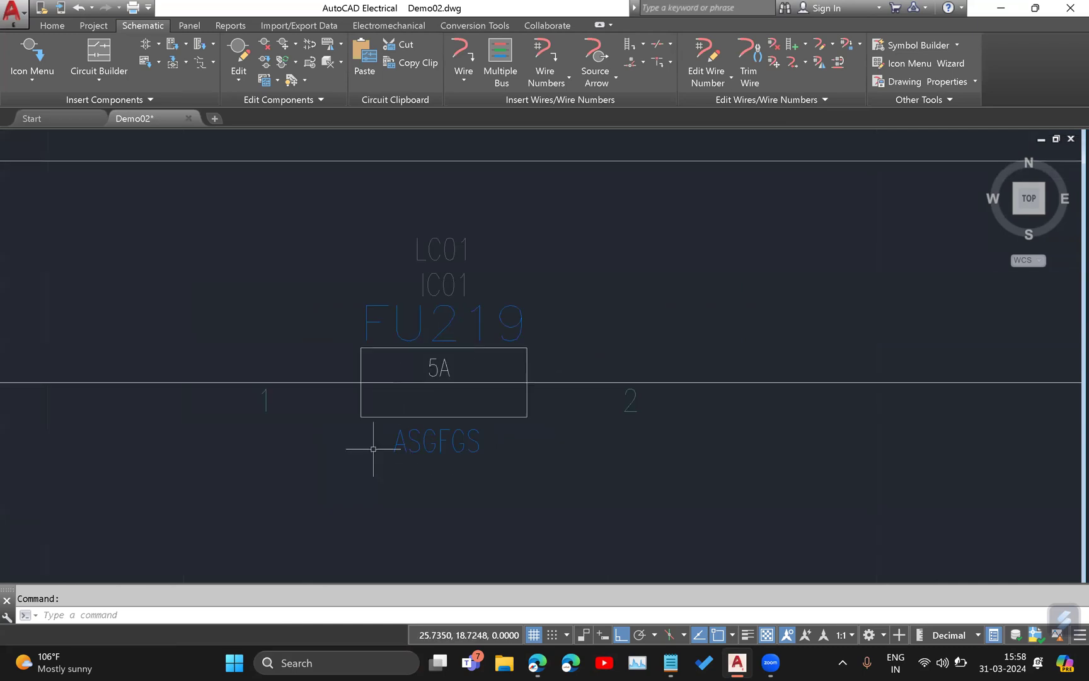
pyautogui.moveTo(442, 447); pyautogui.dragTo(457, 413, button='middle')
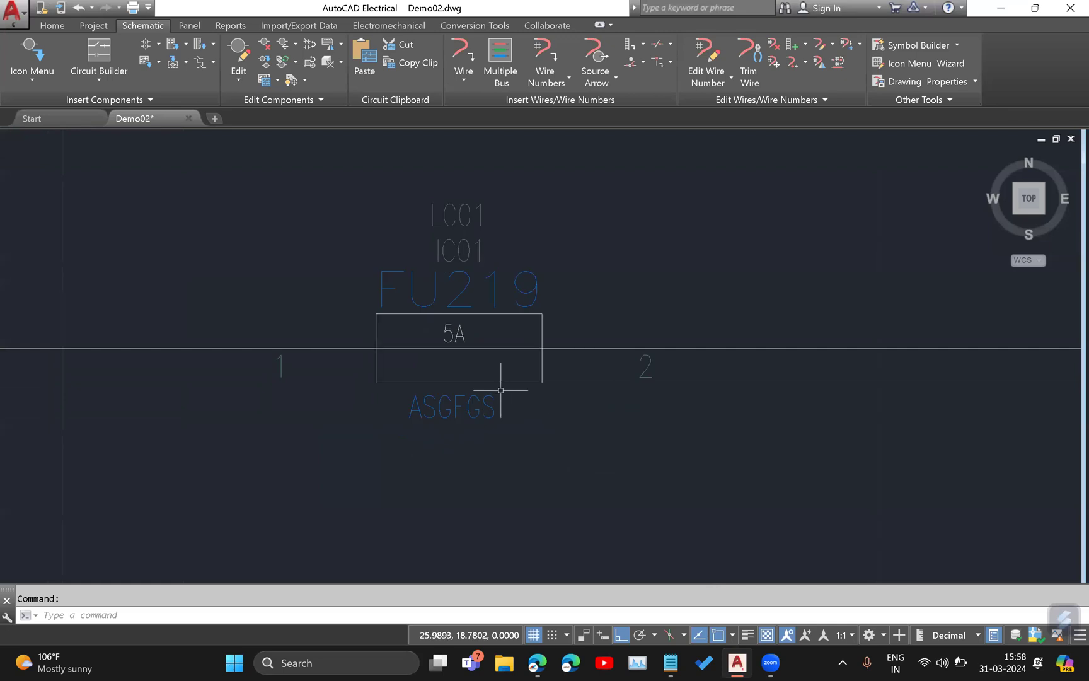
pyautogui.rightClick(473, 384)
pyautogui.click(479, 355)
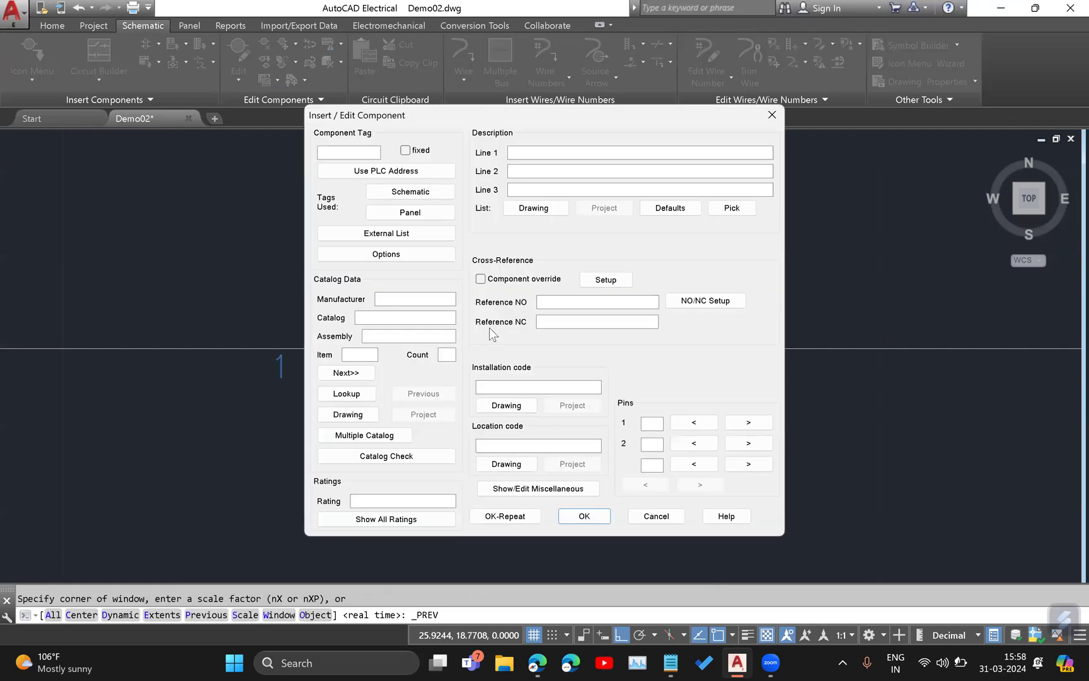
pyautogui.click(555, 171)
pyautogui.write('DEsc2')
pyautogui.click(564, 189)
pyautogui.write('desc3')
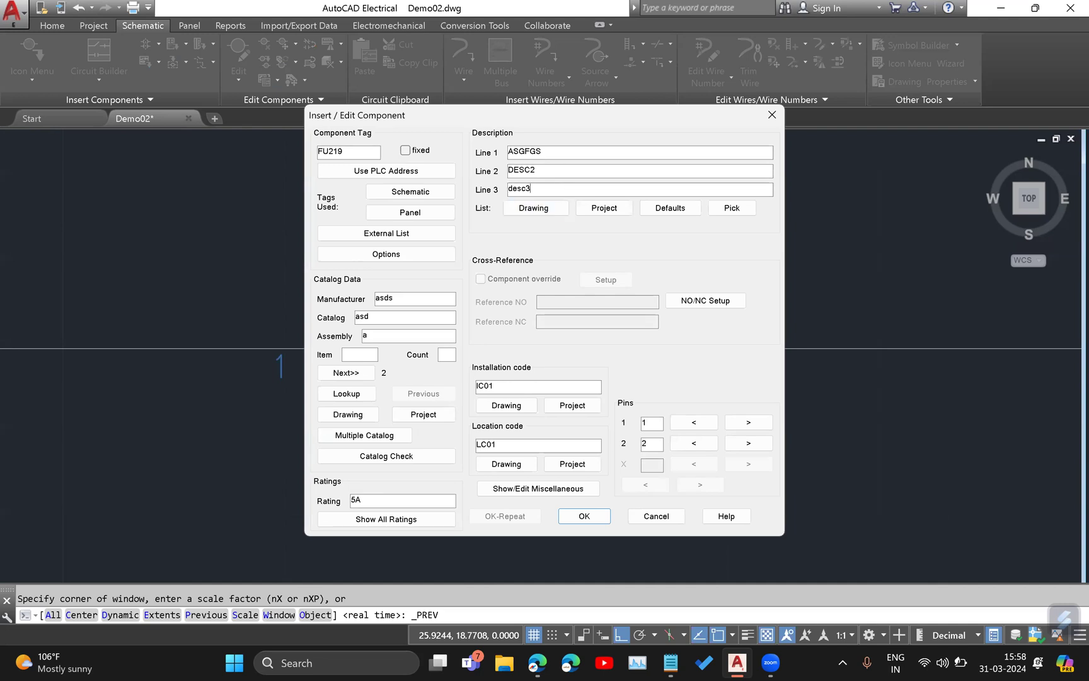
pyautogui.click(589, 520)
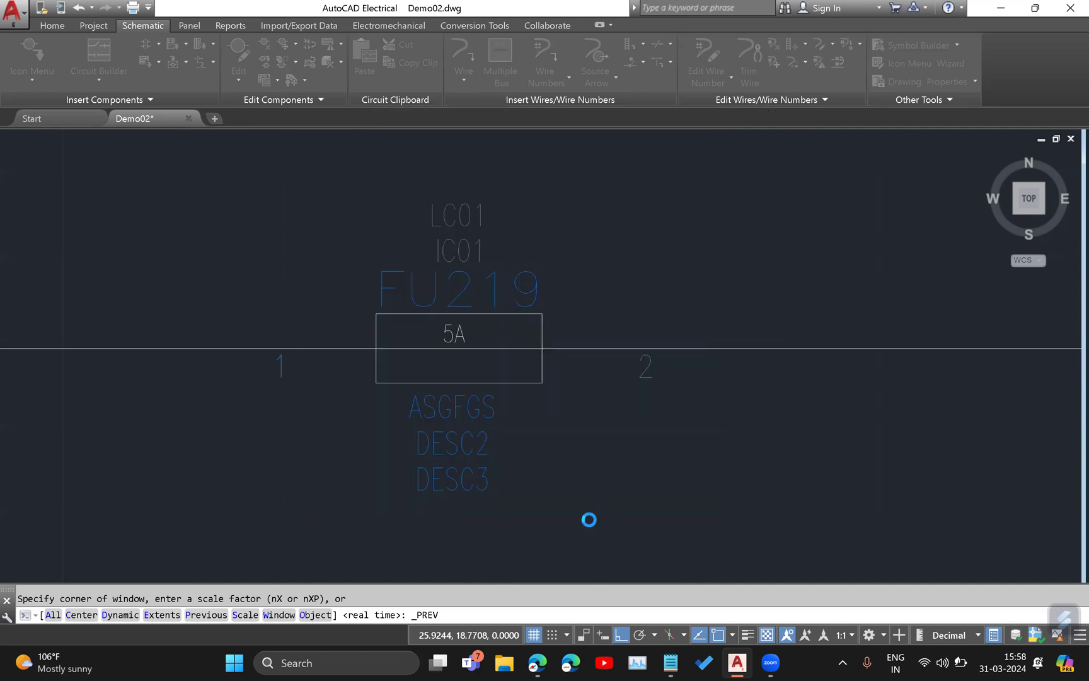
pyautogui.scroll(-3, 461, 405)
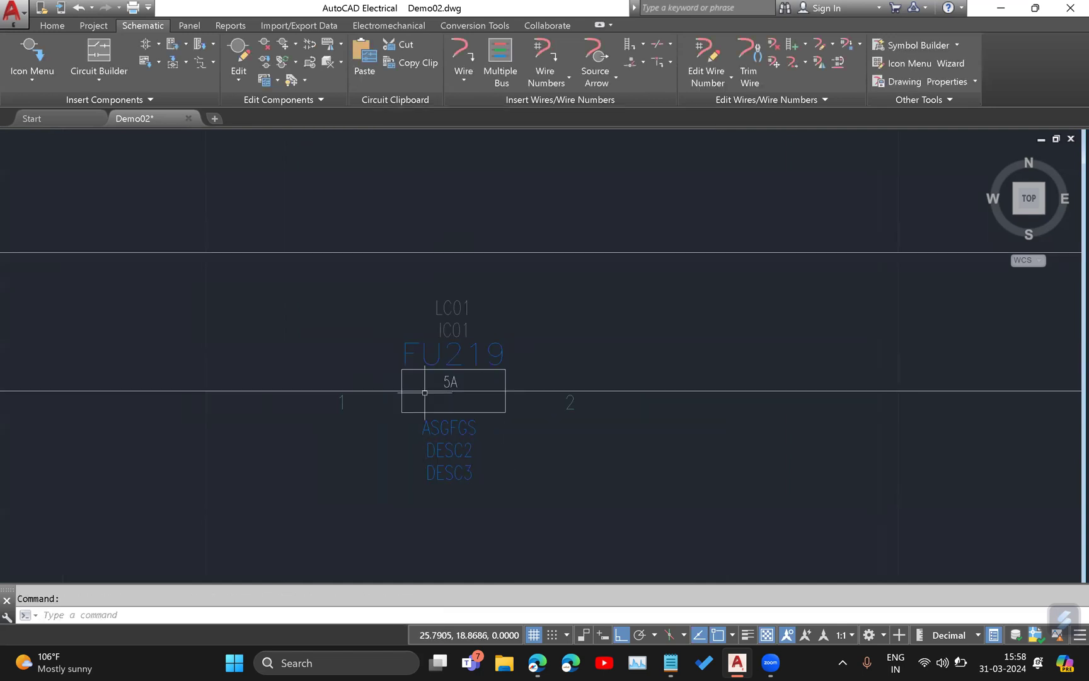
pyautogui.moveTo(516, 325); pyautogui.dragTo(559, 329, button='middle')
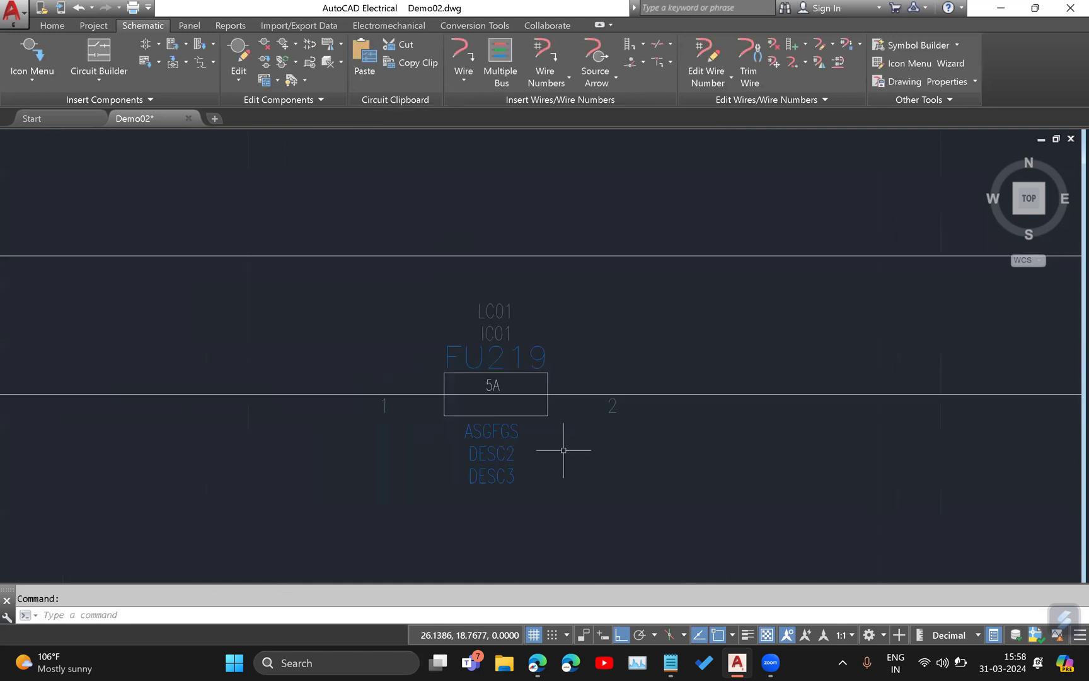
# Switch to the syllabus PDF in Microsoft Edge and review the Schematic Symbols and Icon Menu Wizard topics under Chapter 7: Symbol Creation.
pyautogui.hotkey('alt', 'Tab')
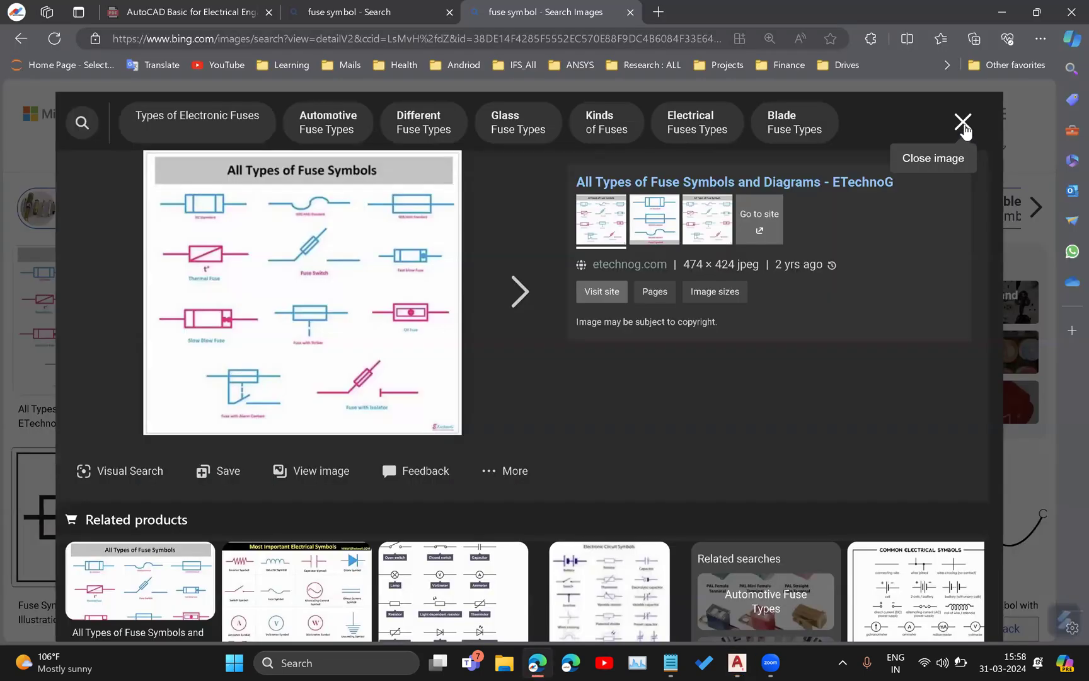
pyautogui.click(237, 17)
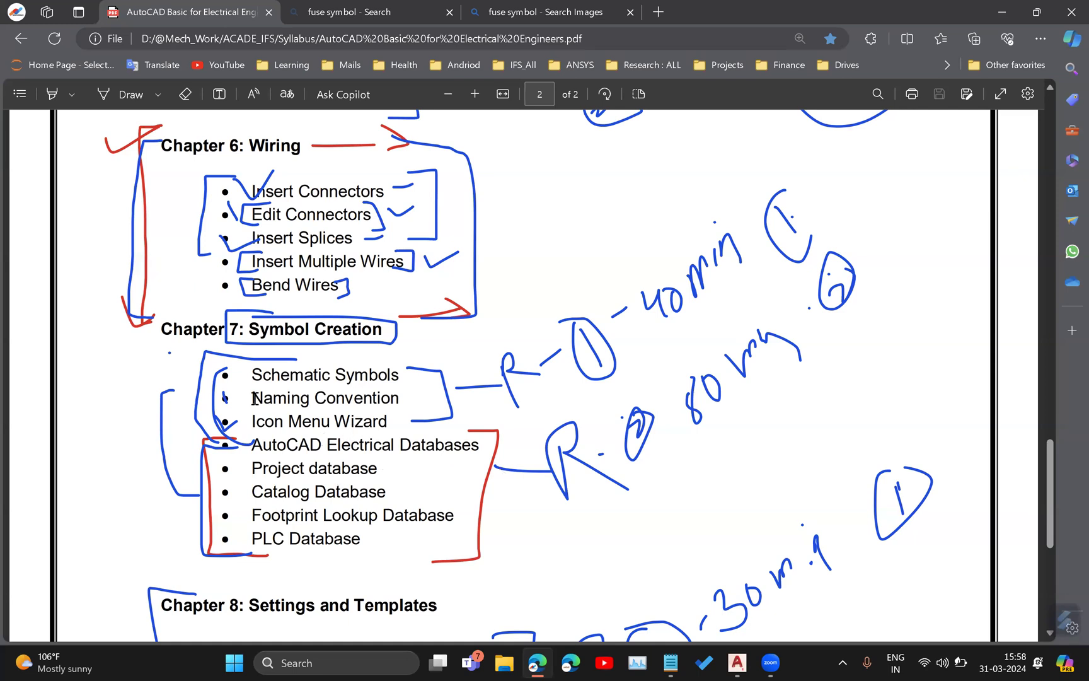
pyautogui.moveTo(252, 374); pyautogui.dragTo(401, 374)
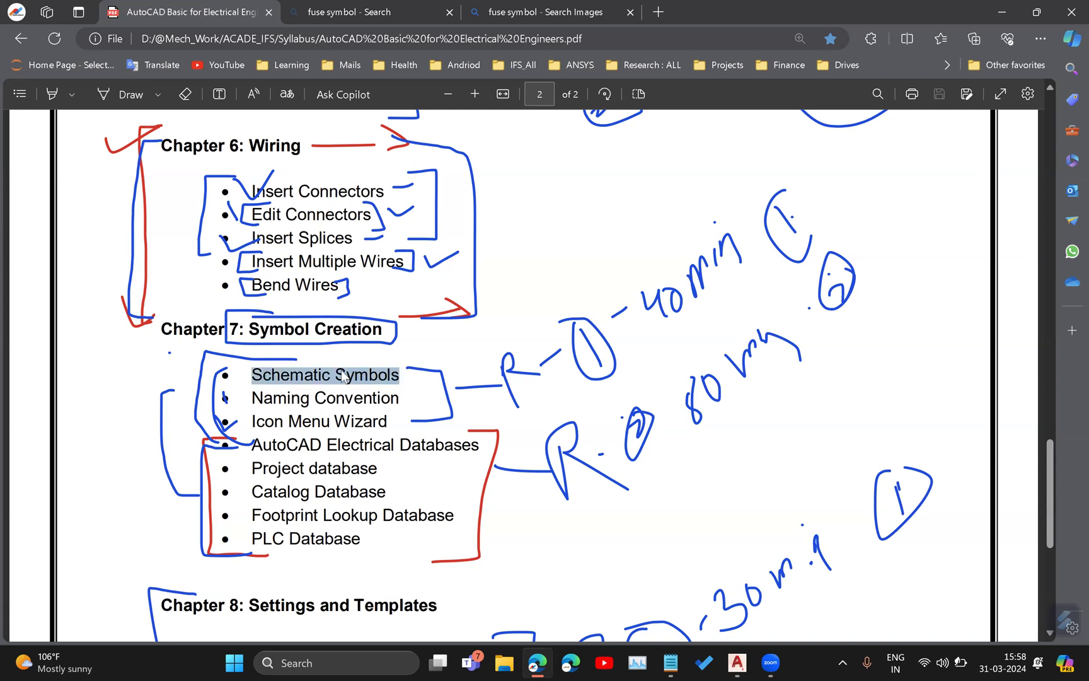
pyautogui.click(293, 389)
pyautogui.moveTo(251, 421); pyautogui.dragTo(403, 422)
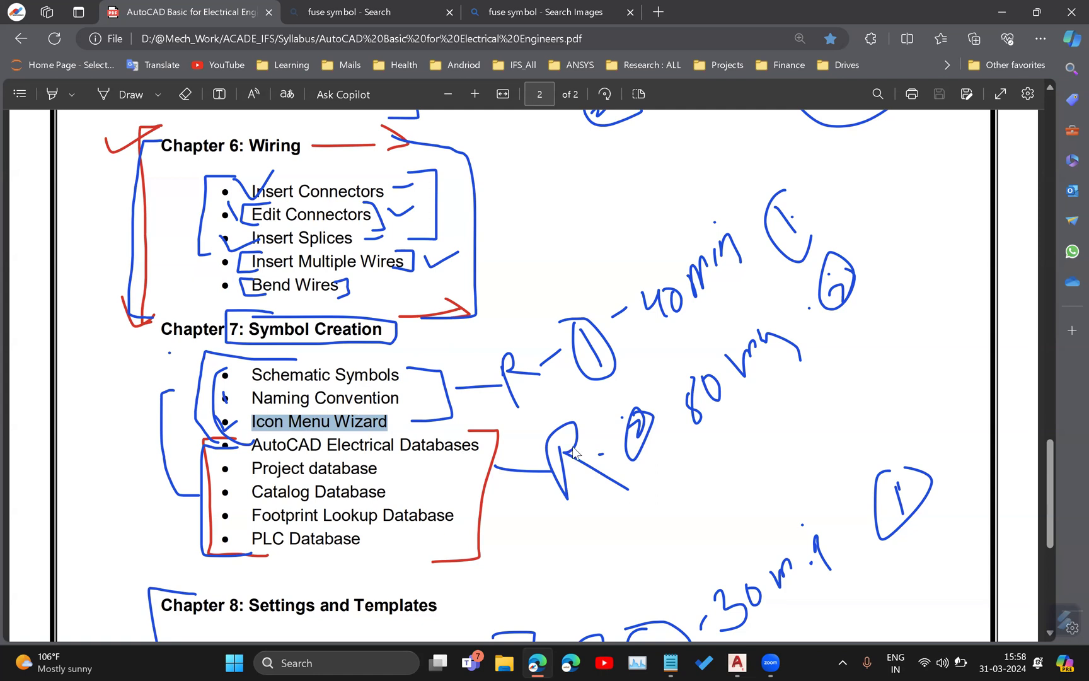
pyautogui.click(943, 663)
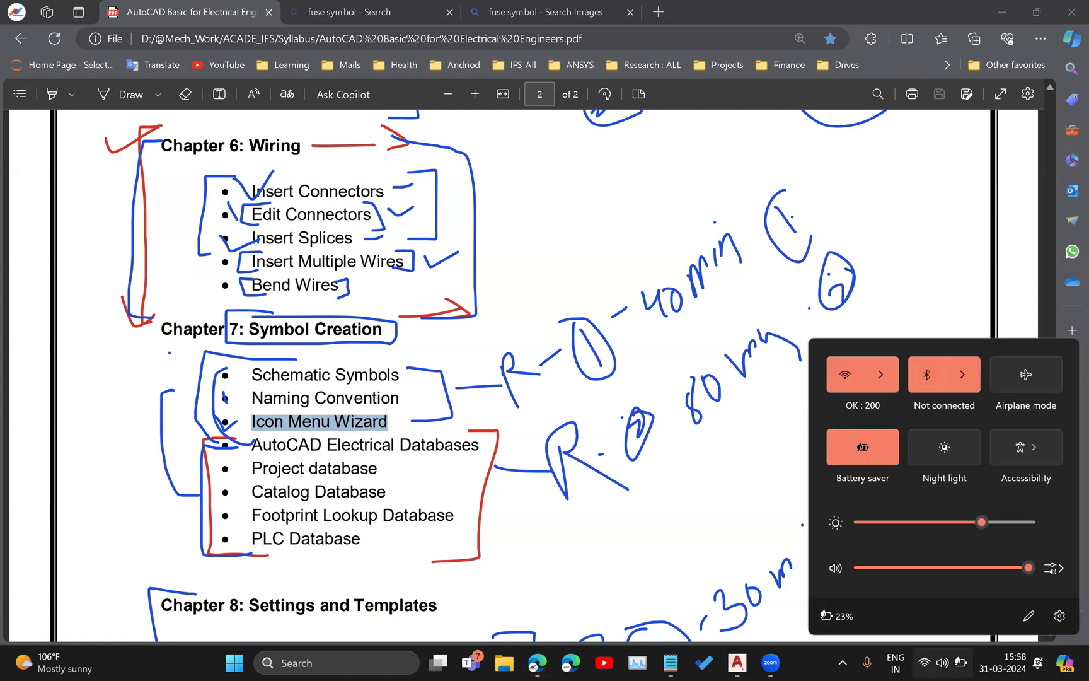
pyautogui.click(711, 485)
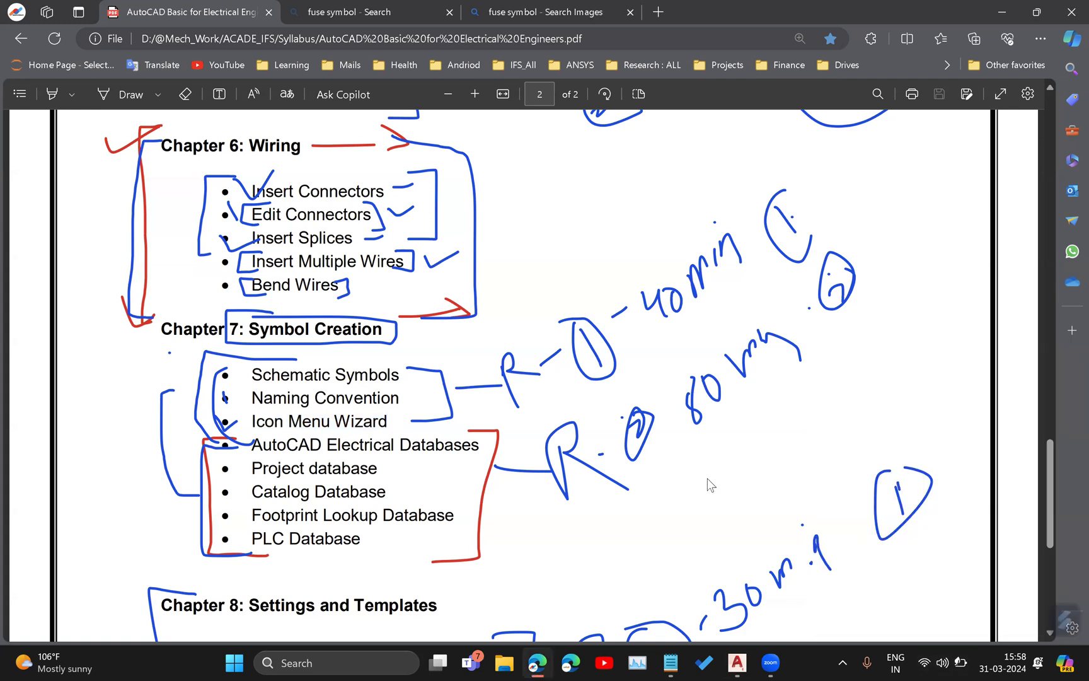